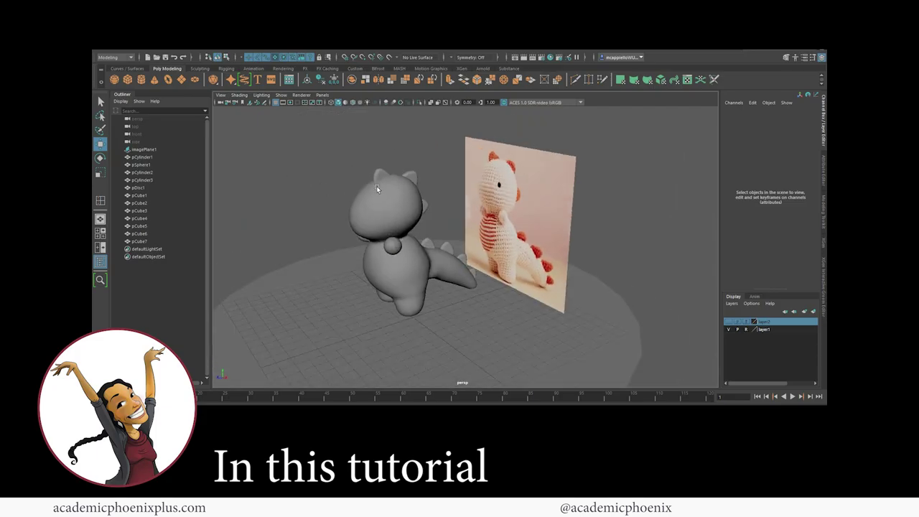
- Raise a spike on top of the grey dinosaur model's head slightly and select the parts around it
alt+drag(377, 189, 398, 176)
click(393, 170)
key(r)
key(w)
drag(391, 140, 393, 136)
alt+drag(402, 172, 377, 171)
click(406, 170)
key(r)
key(e)
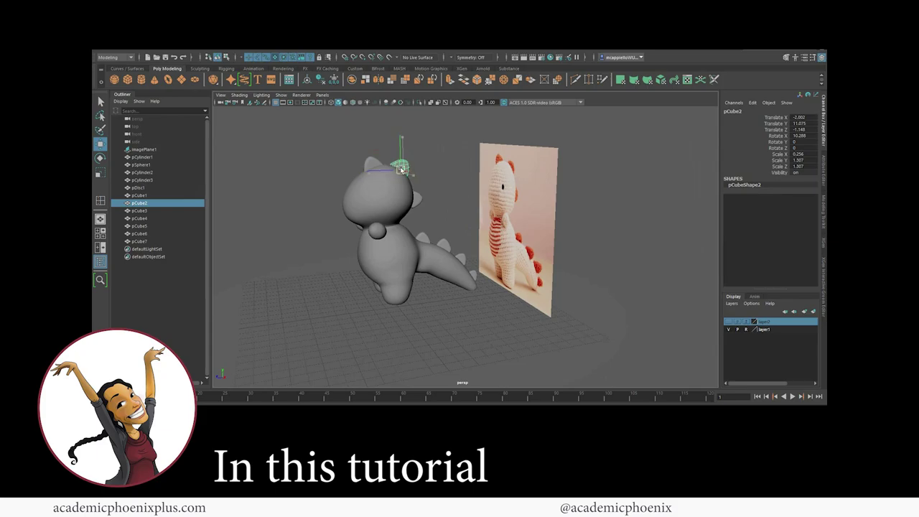
click(367, 192)
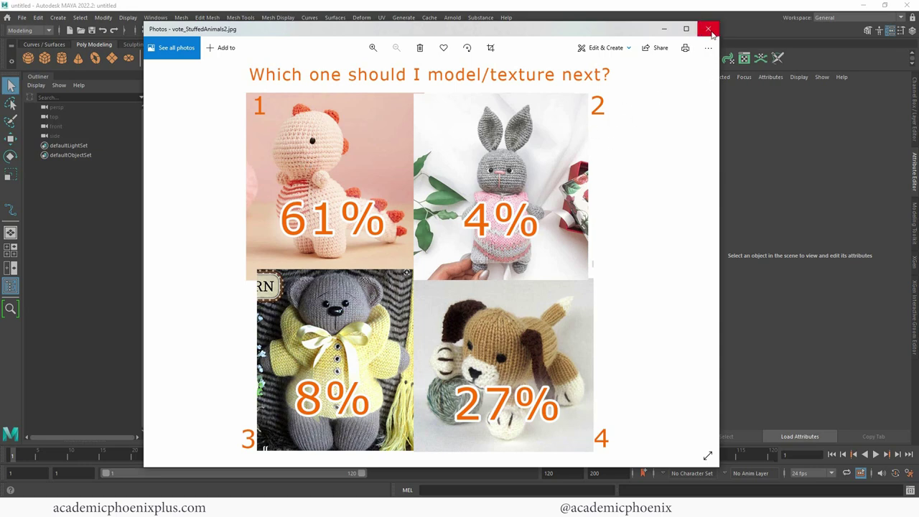
- Close the stuffed-animal vote picture vote_StuffedAnimals2.jpg
click(708, 30)
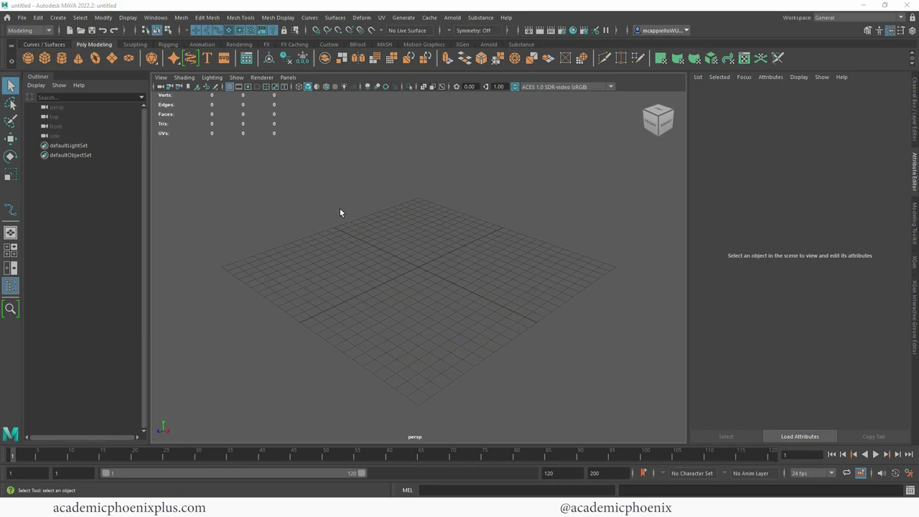
click(22, 21)
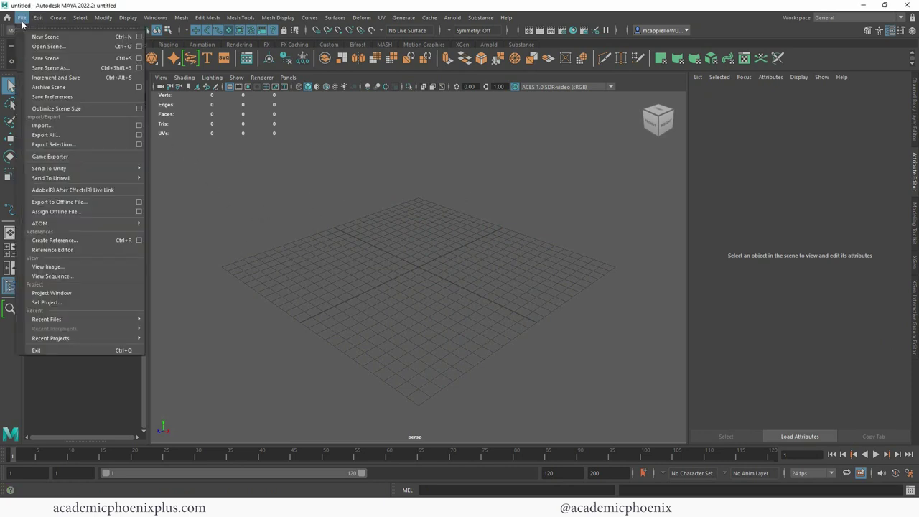
click(63, 294)
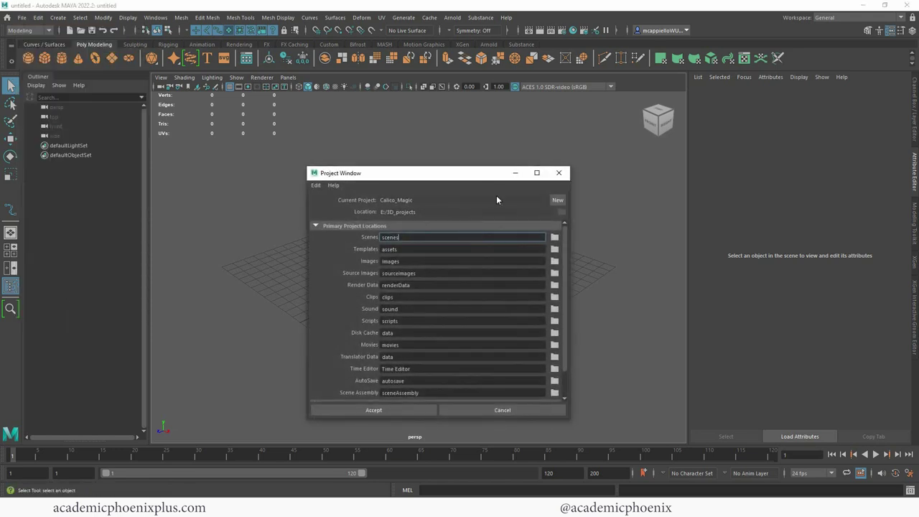
click(558, 201)
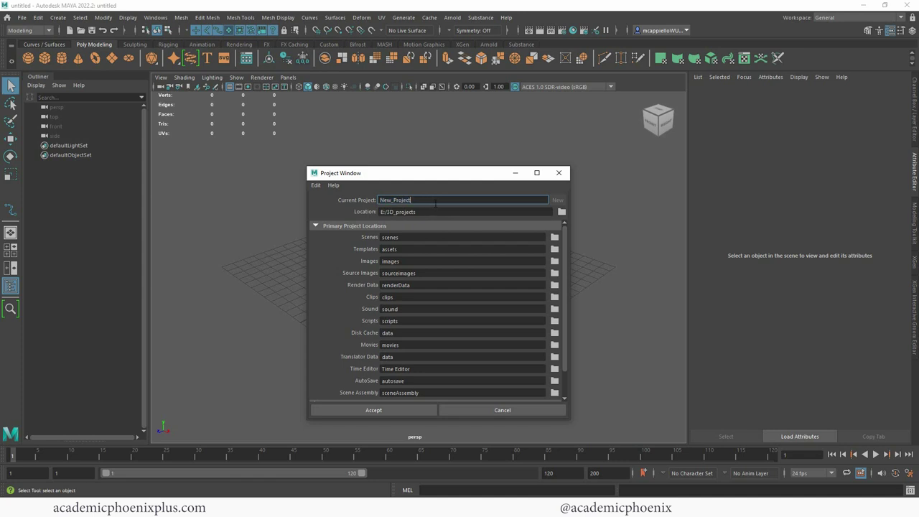
key(Tab)
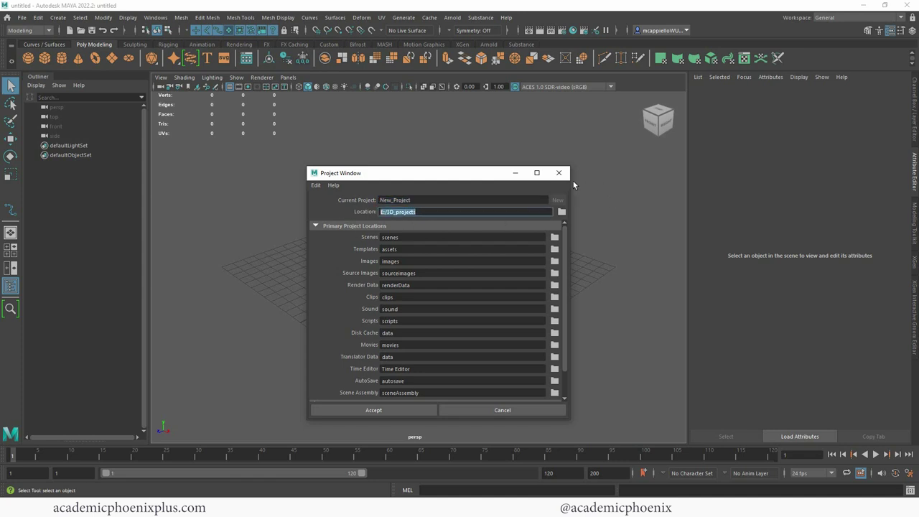
click(559, 173)
- Set the current project to the StuffedAnimal folder in E:\3D_projects
click(22, 18)
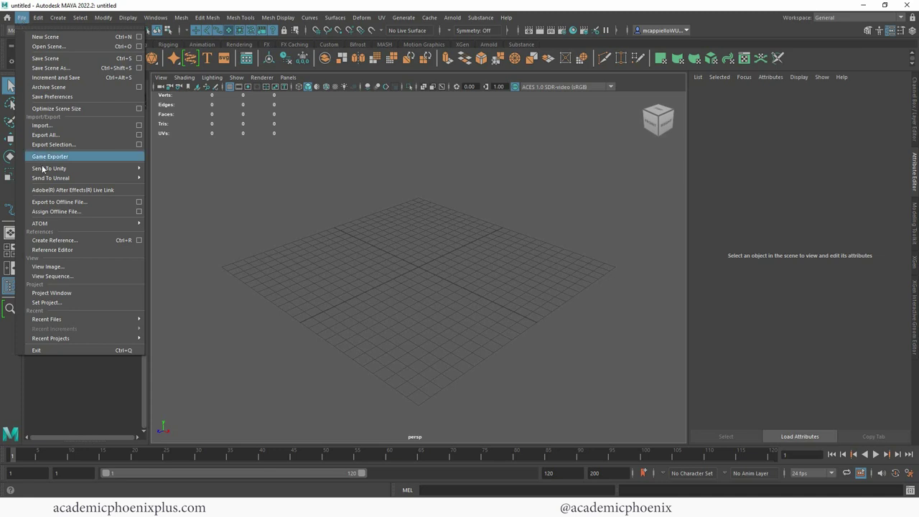
click(47, 302)
drag(495, 143, 489, 244)
scroll(489, 245, down, 1)
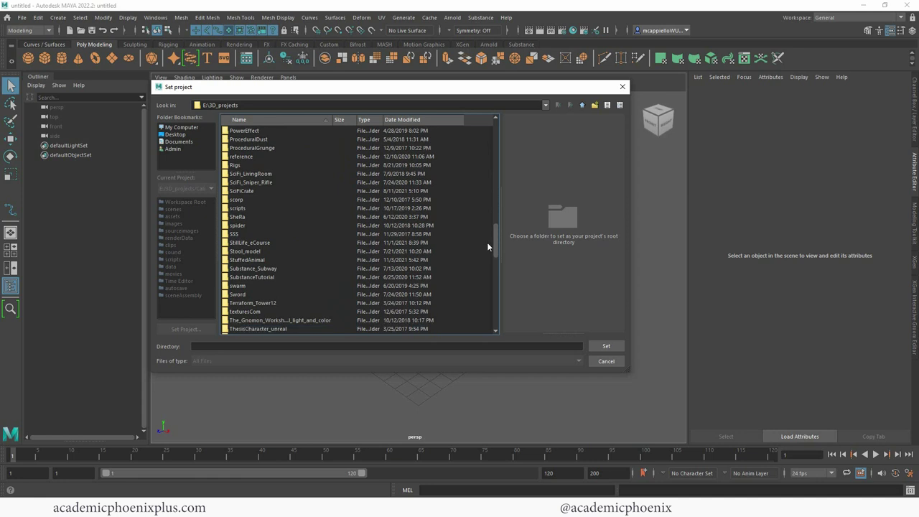
click(245, 261)
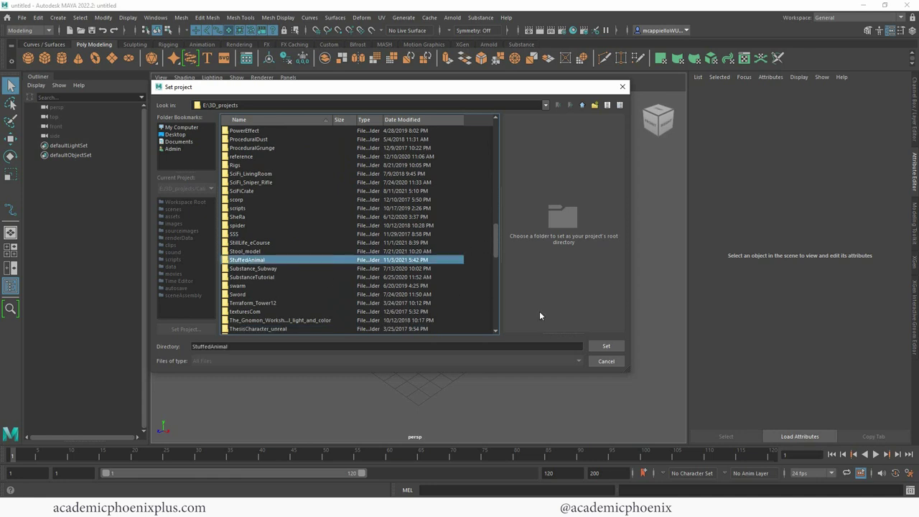
click(605, 347)
- Create a free image plane and load KnitDino.jpg from the New folder inside sourceimages as its image
click(58, 18)
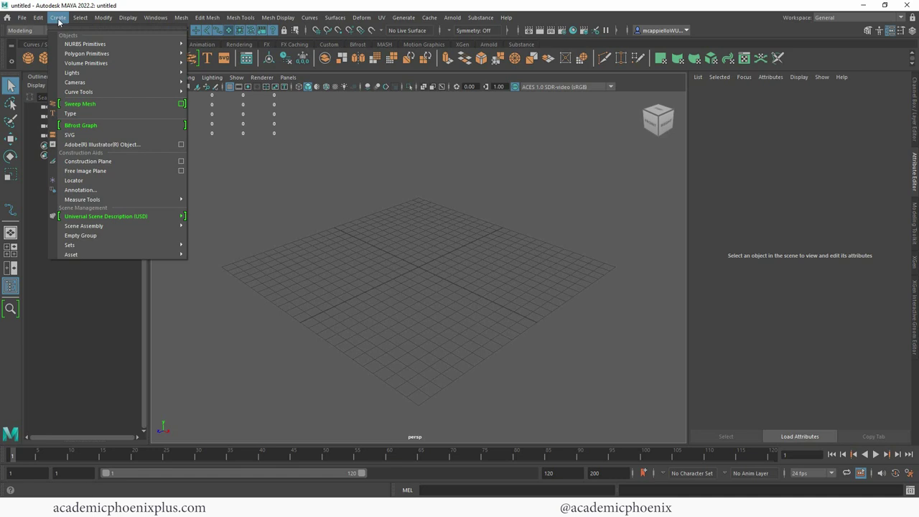
click(80, 171)
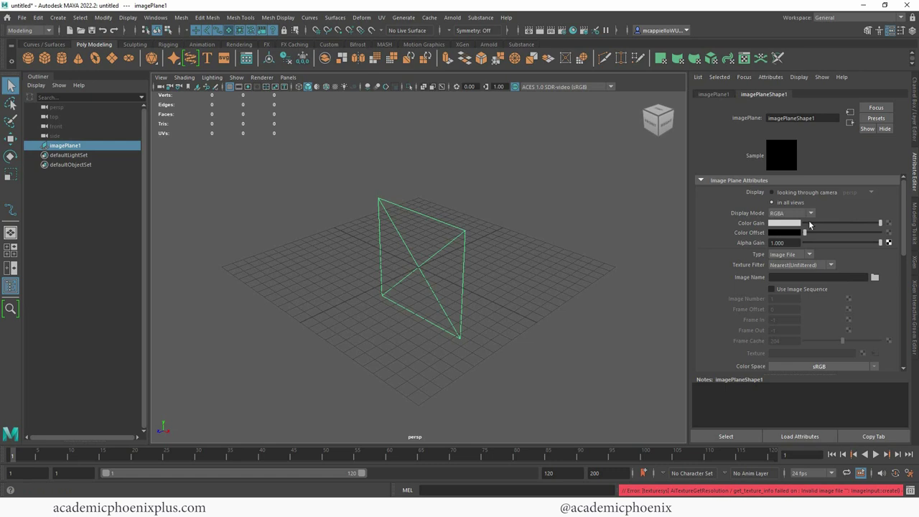
click(875, 277)
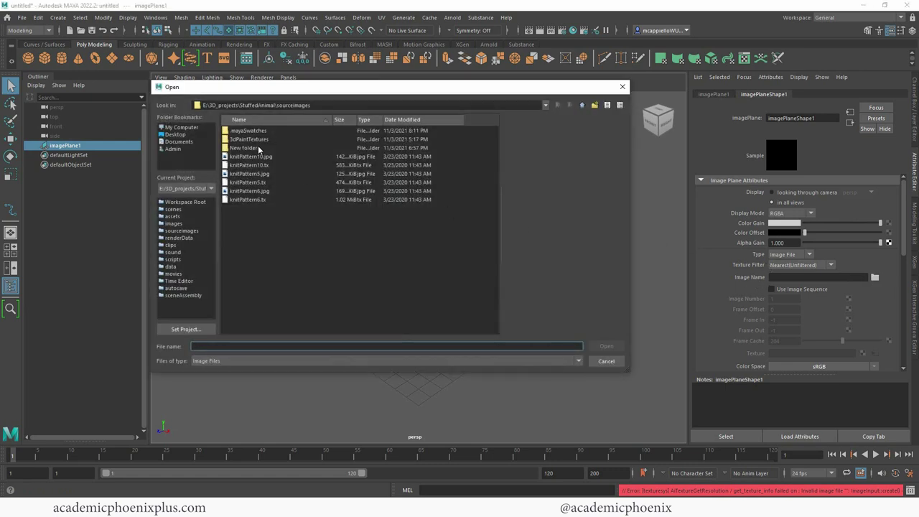
double_click(244, 148)
click(257, 148)
click(271, 140)
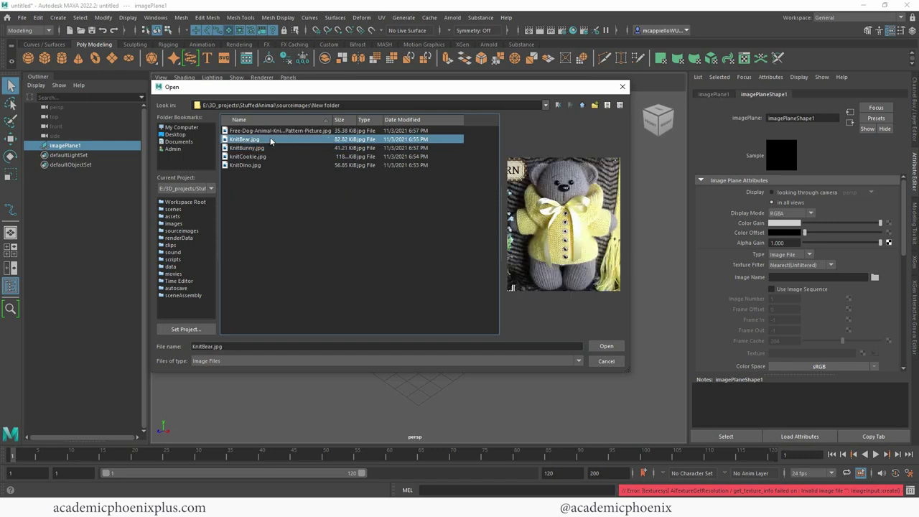
key(Up)
click(262, 157)
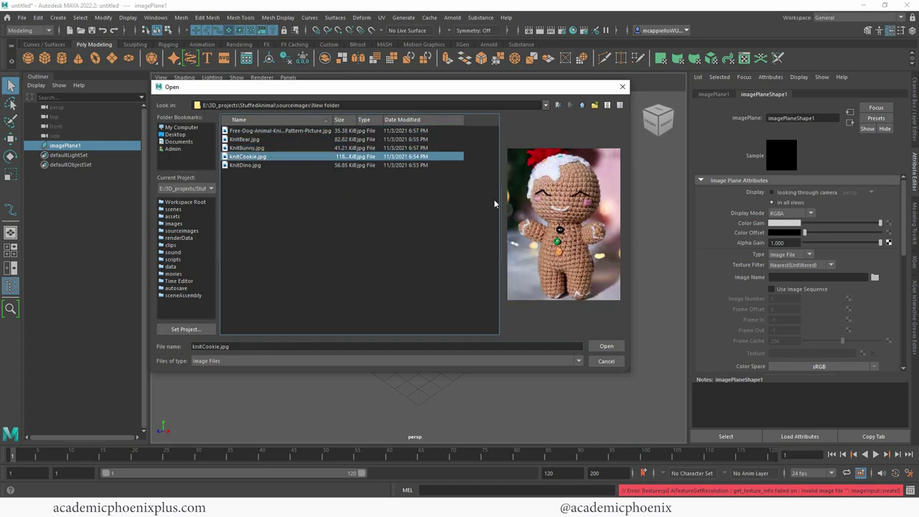
click(263, 165)
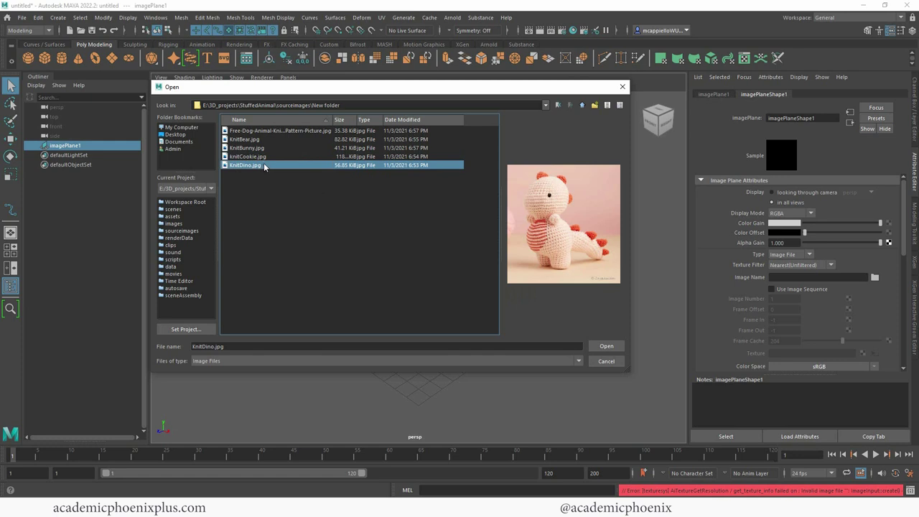
double_click(271, 165)
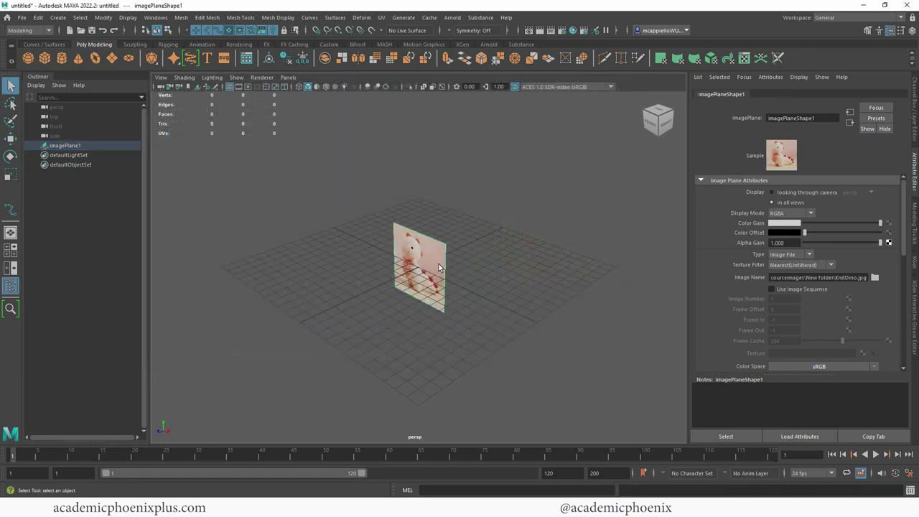
- Scale the image plane uniformly to about 2.24 and place it at about Y 5.78, Z -10.43 at the back of the grid
key(w)
drag(416, 233, 408, 200)
drag(384, 251, 548, 242)
key(r)
key(w)
drag(513, 171, 515, 131)
alt+drag(456, 174, 463, 243)
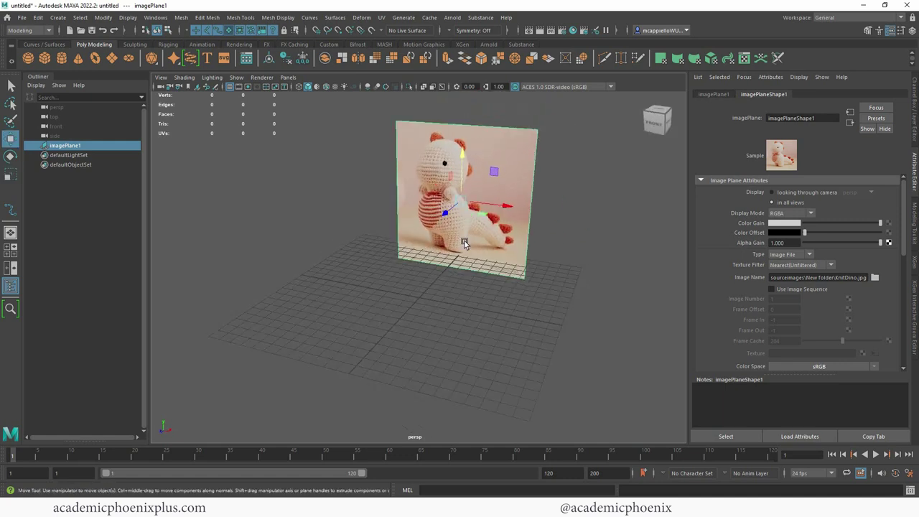
- Assign the image plane to a new display layer and set that layer to Reference so the image cannot be selected
click(917, 136)
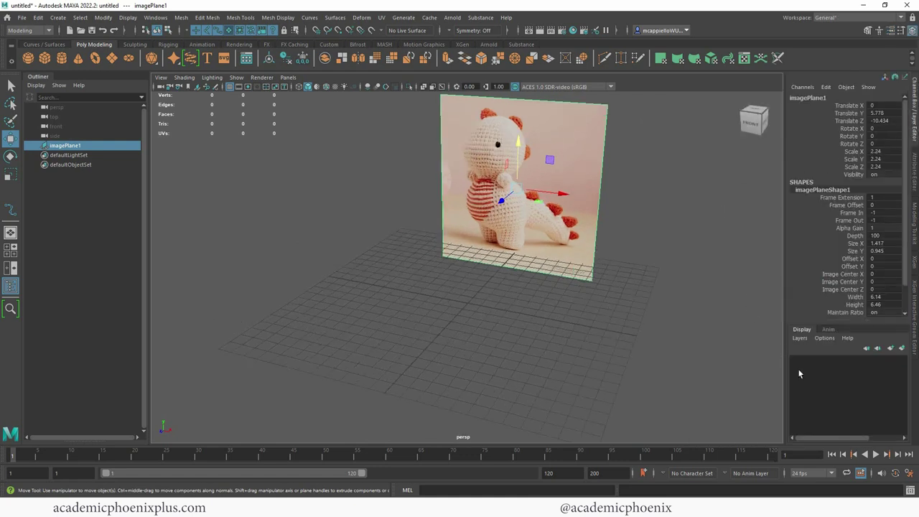
click(903, 350)
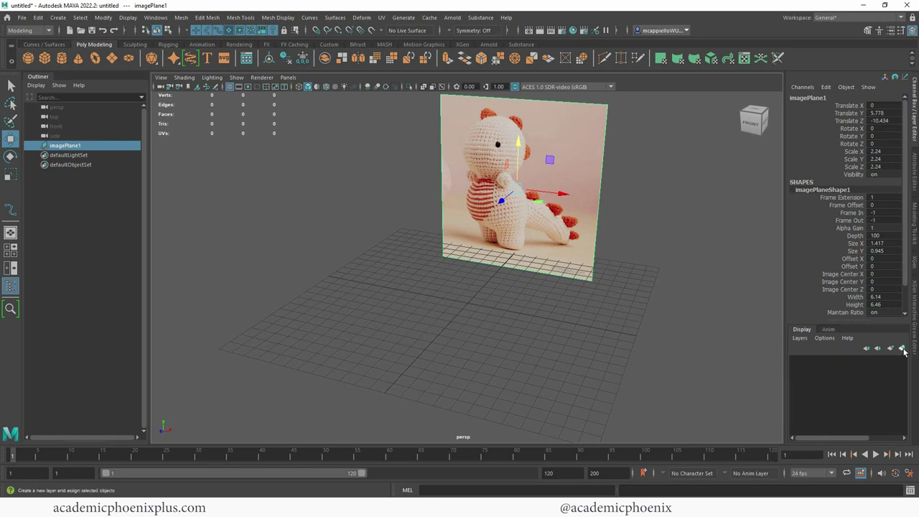
click(798, 362)
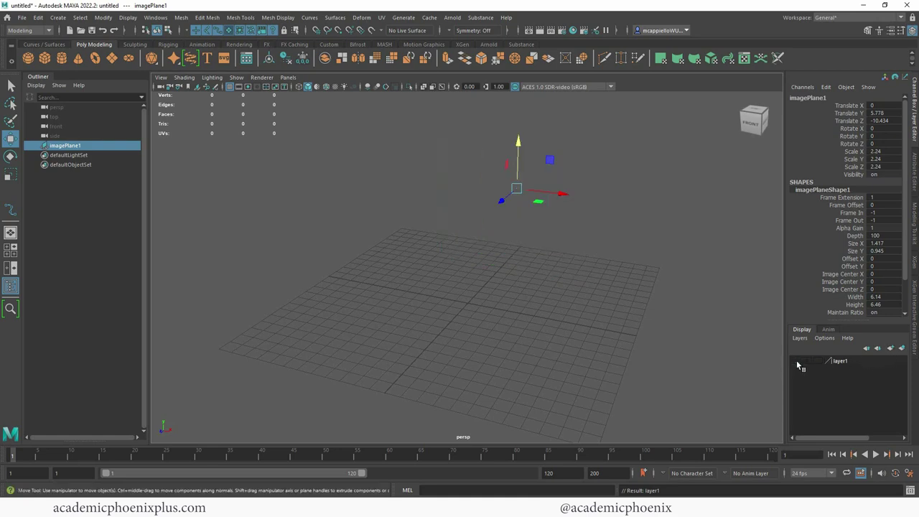
click(796, 360)
click(818, 361)
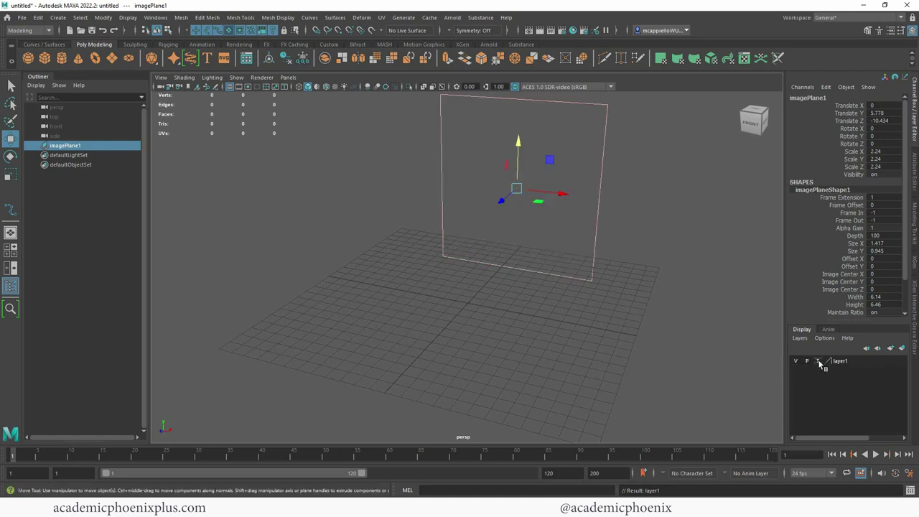
click(818, 362)
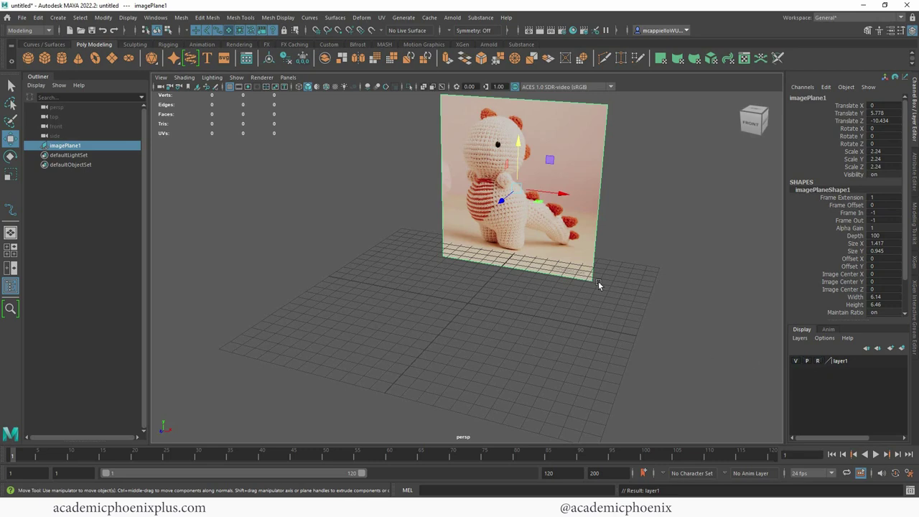
click(582, 176)
drag(423, 155, 598, 278)
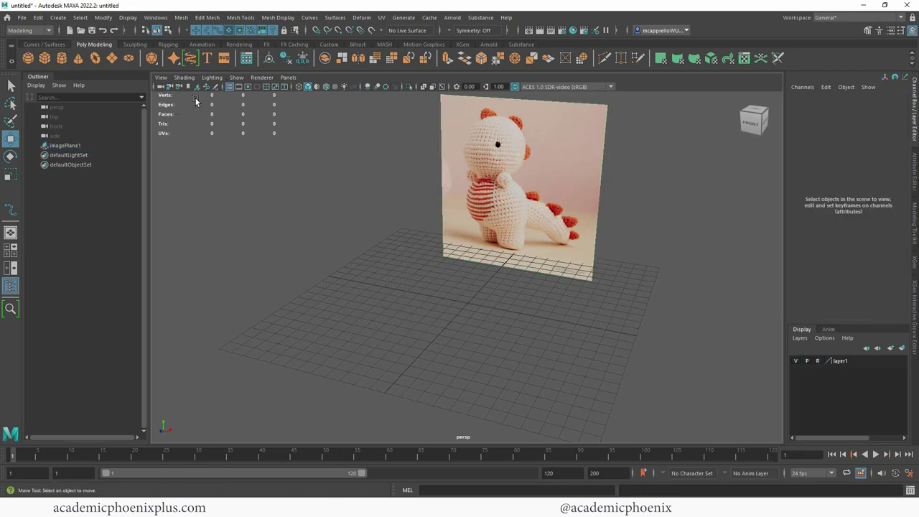
- Turn off the Poly Count and ViewCube heads-up displays in the viewport
click(128, 18)
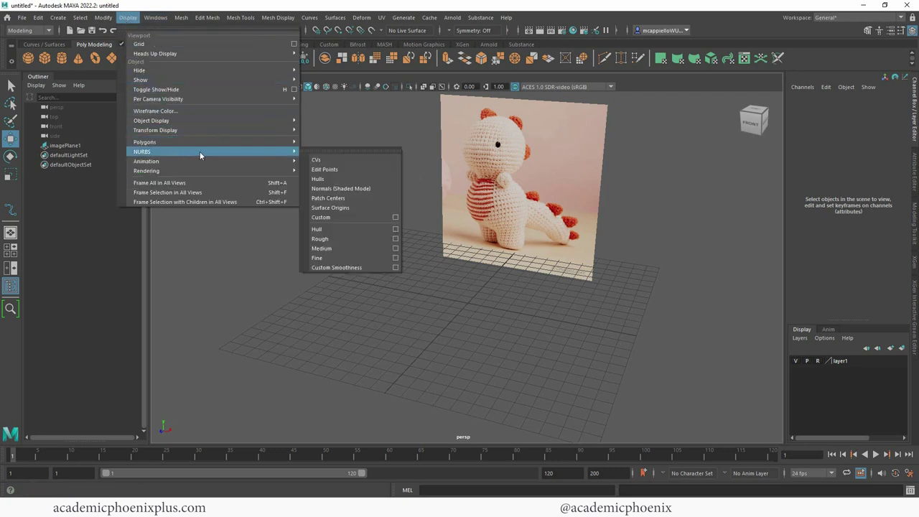
mouse_move(260, 54)
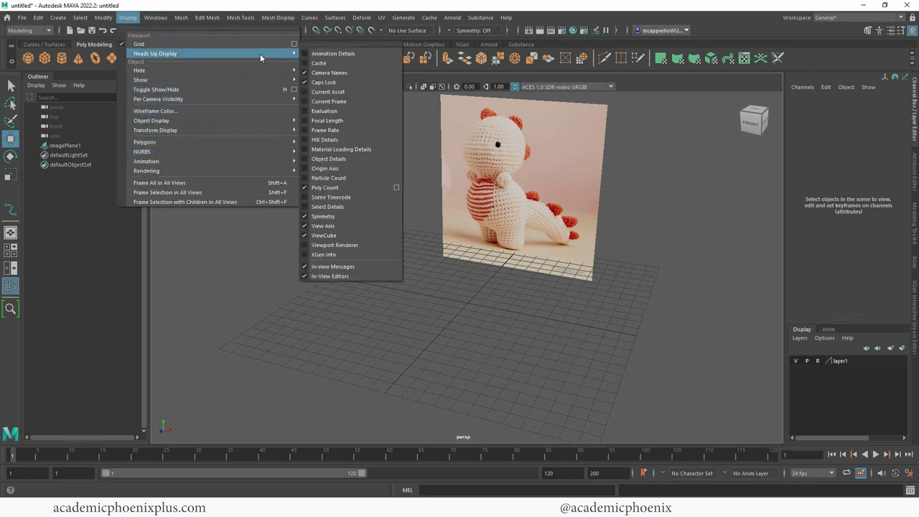
click(327, 188)
click(127, 17)
mouse_move(172, 55)
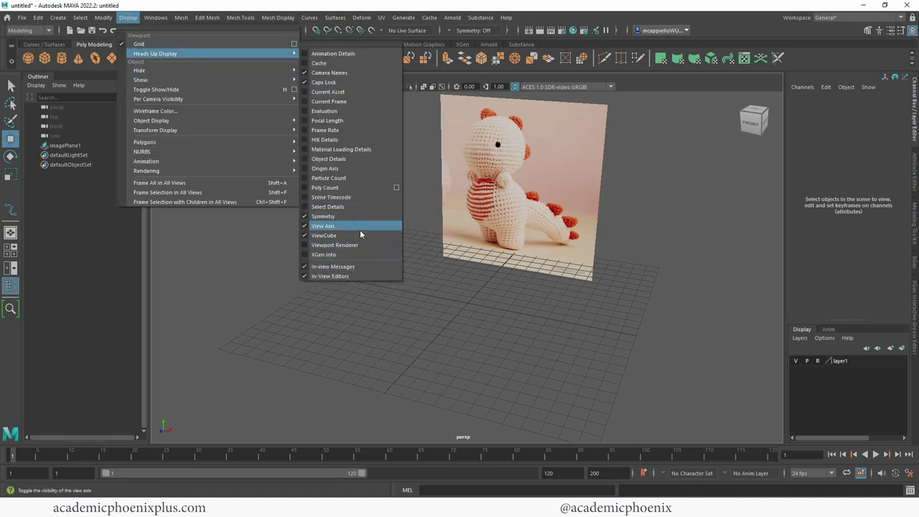
click(357, 234)
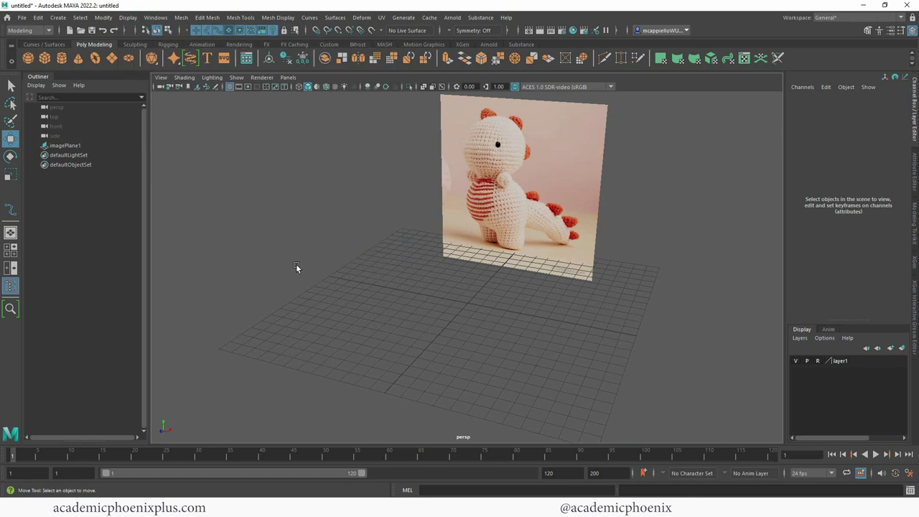
- Create a polygon cylinder in front of the reference image and raise it to about 1.38 in Y
mouse_move(296, 265)
alt+mouse_down()
mouse_move(314, 263)
mouse_move(307, 273)
alt+mouse_up()
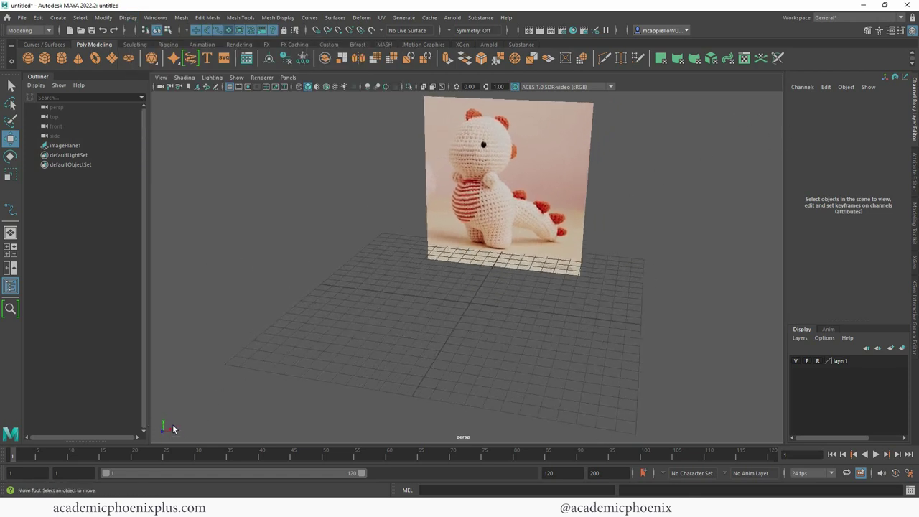
alt+drag(449, 215, 411, 229)
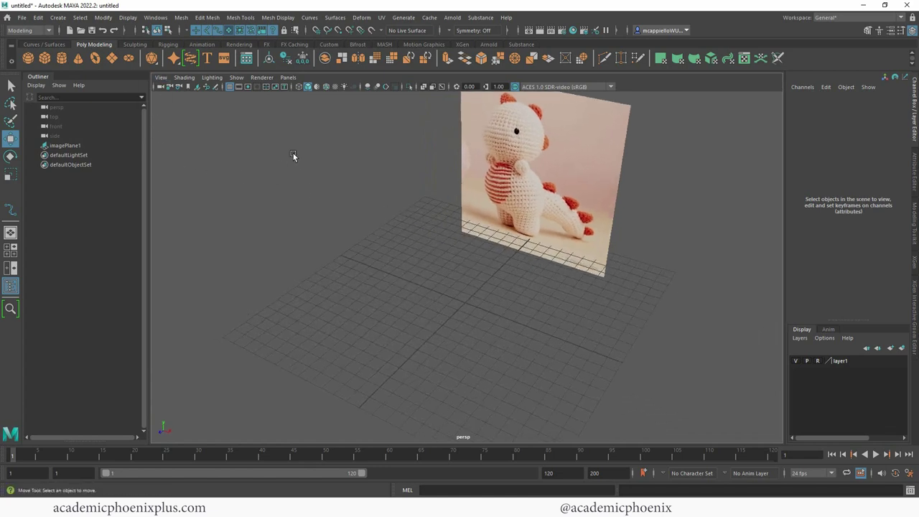
alt+drag(495, 164, 473, 242)
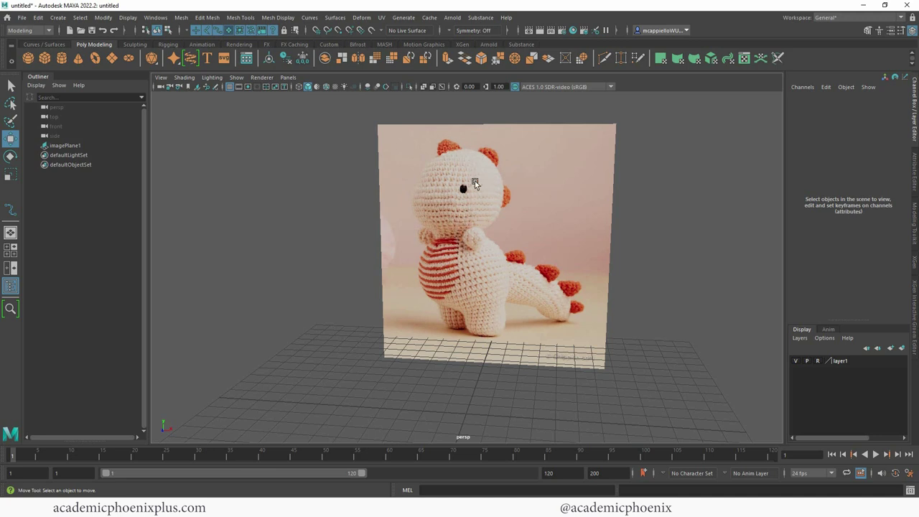
alt+right_drag(445, 216, 325, 201)
click(63, 58)
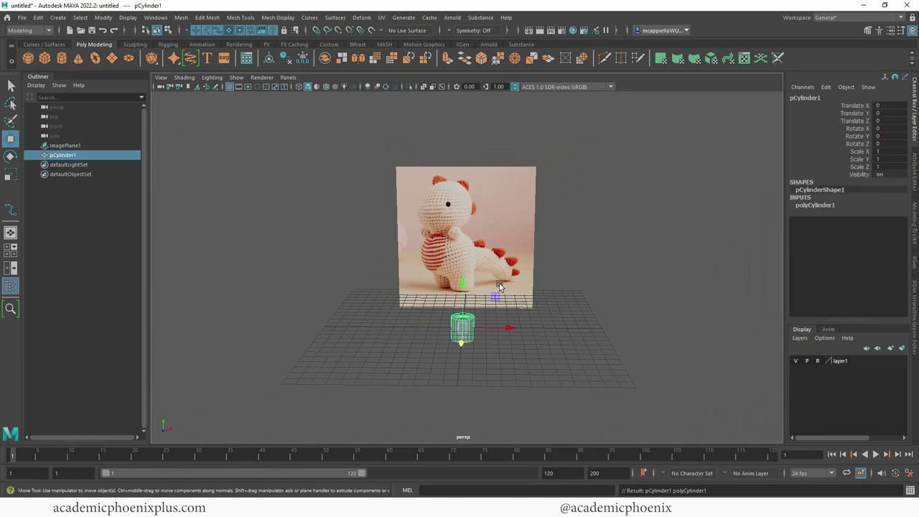
drag(464, 288, 463, 269)
- Set the cylinder's Subdivisions Caps to 0
click(815, 205)
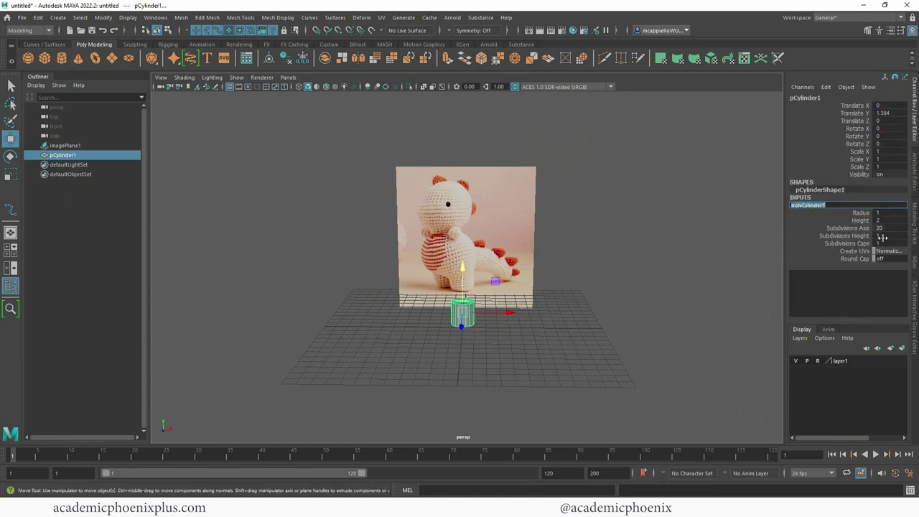
double_click(889, 244)
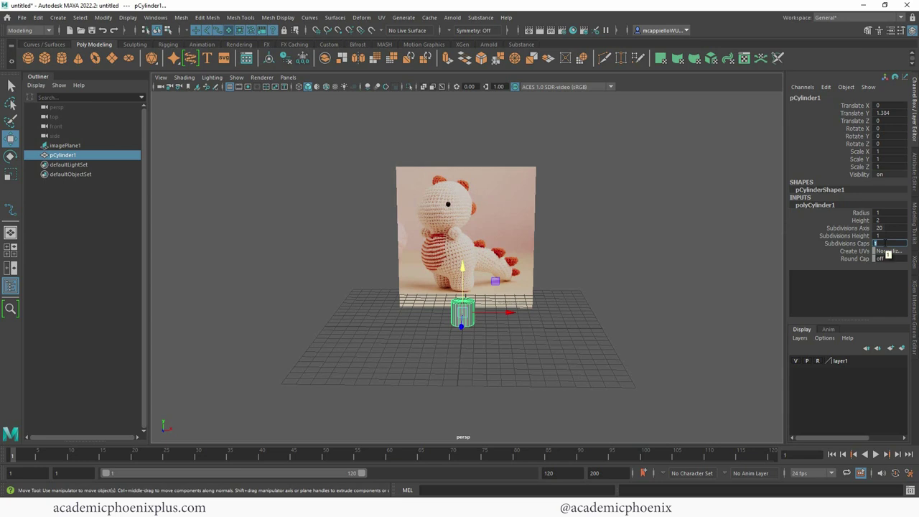
key(Return)
alt+right_drag(641, 253, 665, 241)
scroll(666, 240, up, 2)
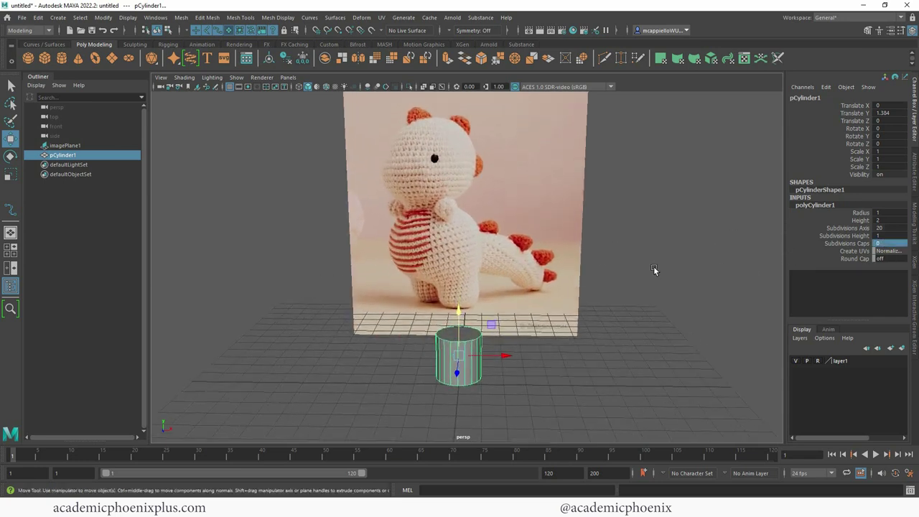
- Set the cylinder's Subdivisions Axis to 12
double_click(880, 229)
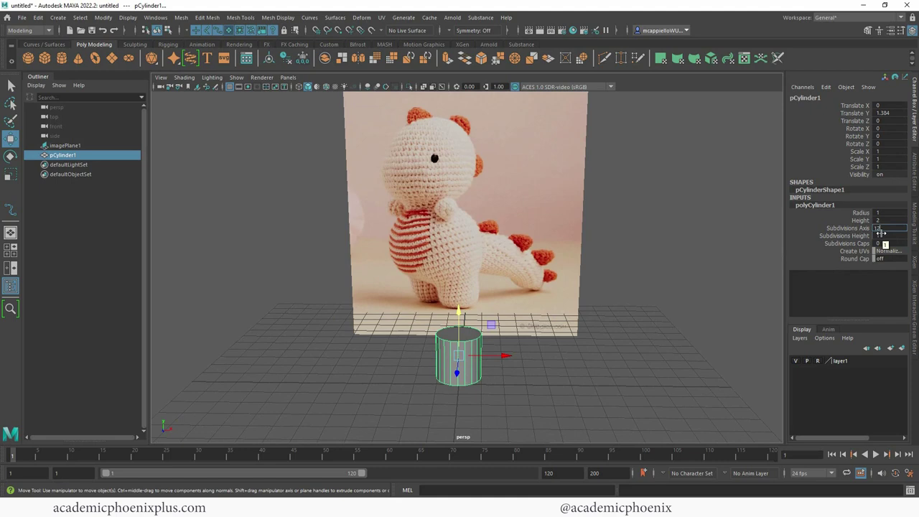
text(12)
key(Return)
- In the front view, move the cylinder over the dinosaur's nearer leg, at about -0.62 in X and 1.22 in Y
alt+drag(511, 329, 511, 314)
key(space)
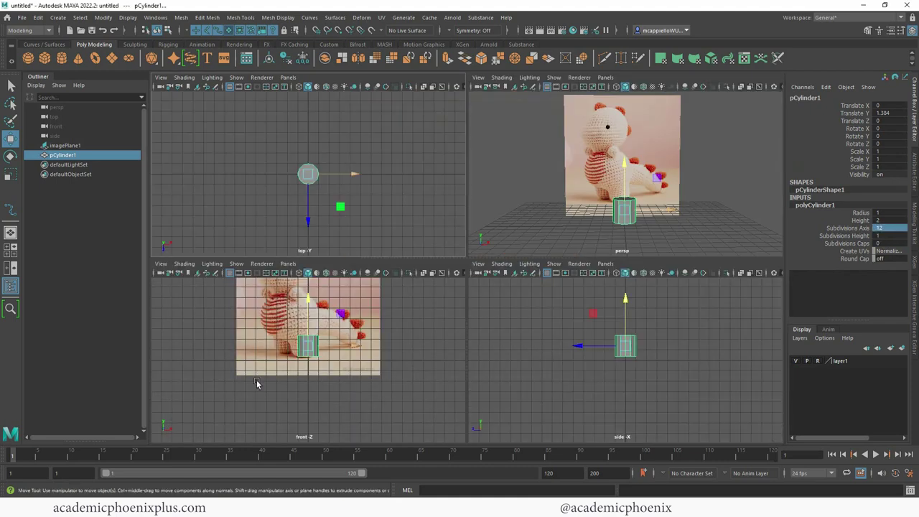
key(space)
scroll(531, 255, up, 1)
alt+middle_drag(568, 244, 540, 288)
scroll(528, 276, up, 1)
drag(448, 289, 432, 294)
- Scale the cylinder to about 0.76 in X and Z and 0.18 in Y, and place it at the sole, about (-0.47, 0.46)
key(r)
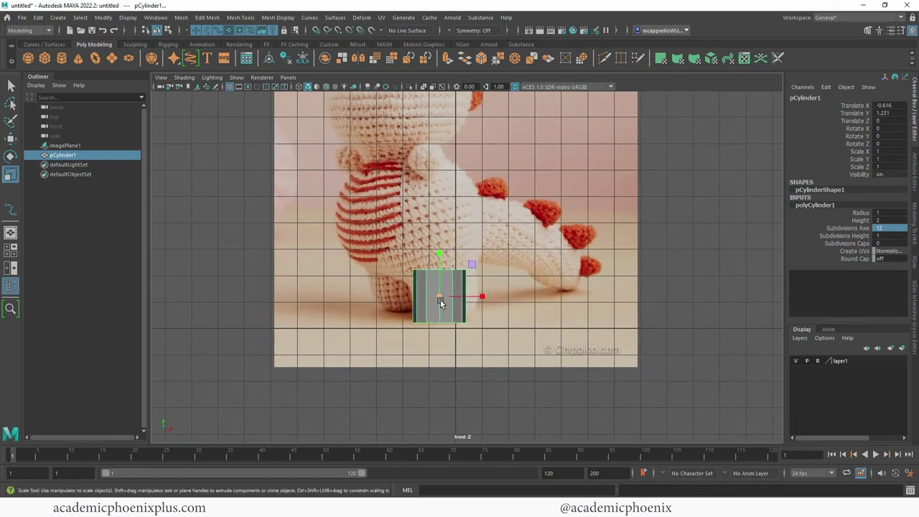
drag(441, 254, 443, 305)
key(w)
key(r)
key(w)
drag(447, 289, 445, 273)
key(r)
mouse_move(445, 316)
mouse_down()
mouse_move(436, 318)
mouse_move(445, 319)
mouse_up()
key(w)
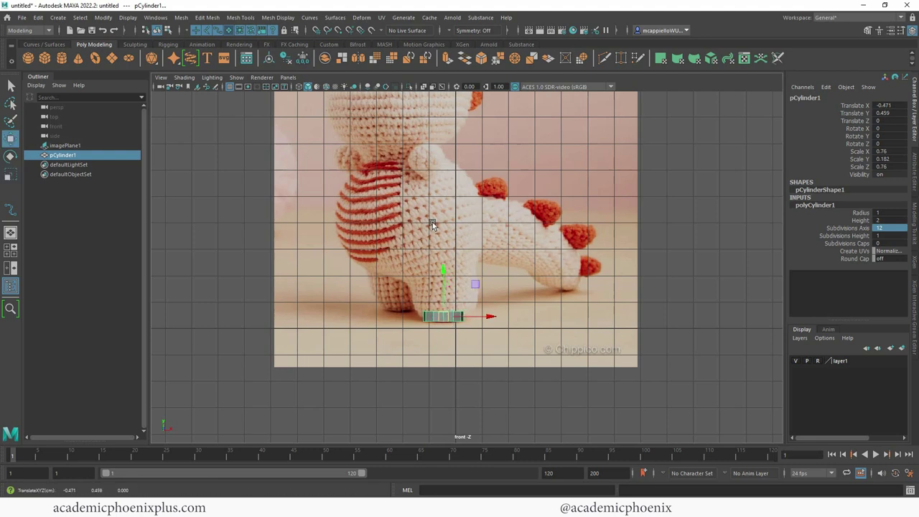
- Scale the disc's top ring of vertices outward so its sides taper toward the sole, and select the bottom ring
scroll(496, 260, up, 3)
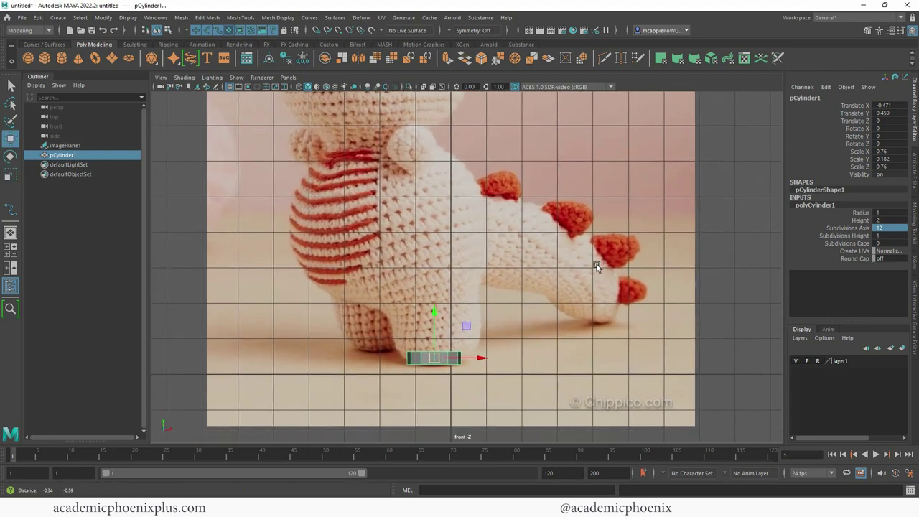
scroll(523, 294, up, 3)
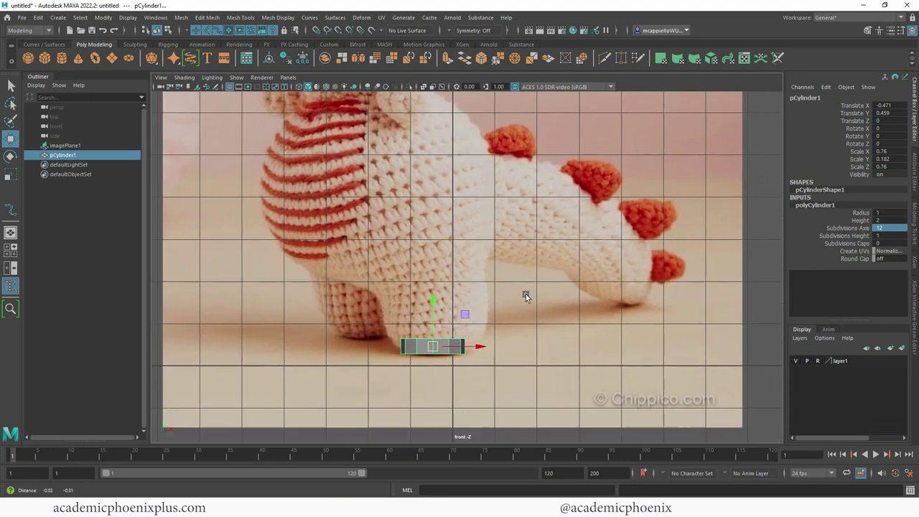
right_drag(435, 243, 396, 247)
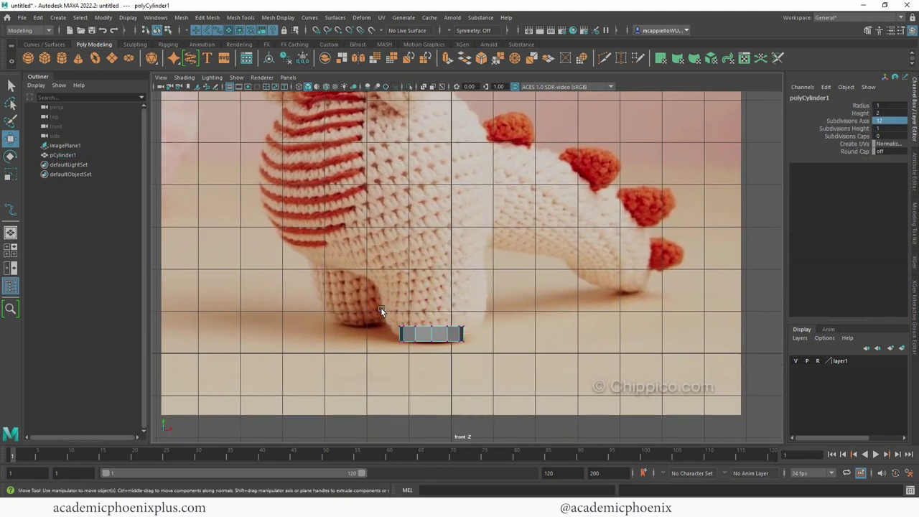
drag(383, 304, 449, 326)
key(r)
drag(487, 362, 436, 342)
- Switch to a two-pane layout with front and perspective views side by side, and frame the leg piece in both
key(space)
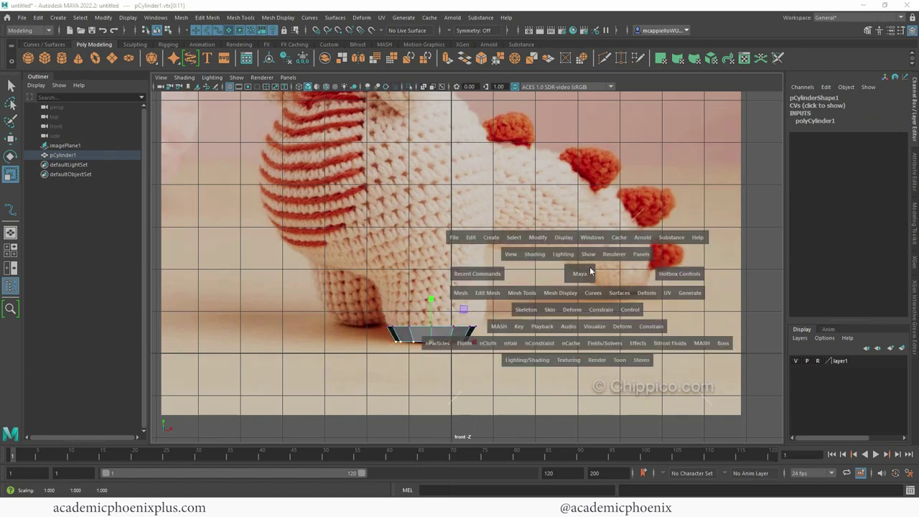
click(261, 77)
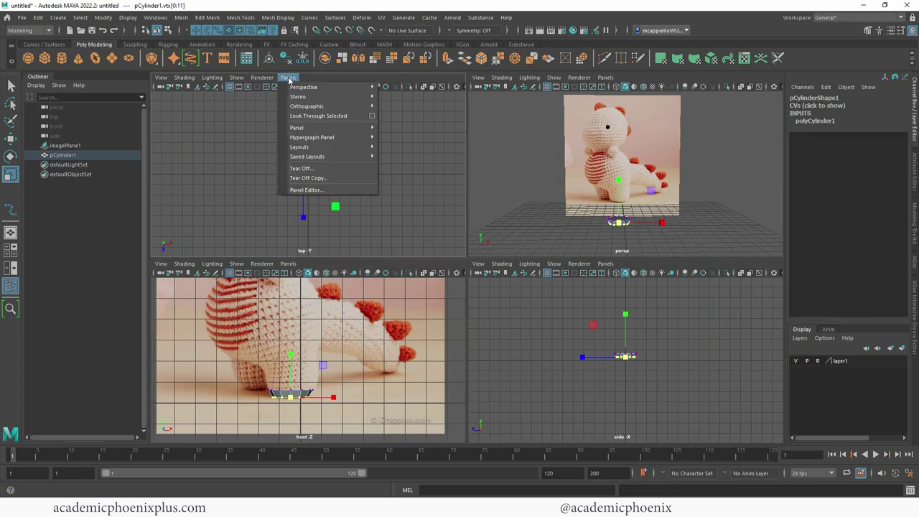
click(10, 266)
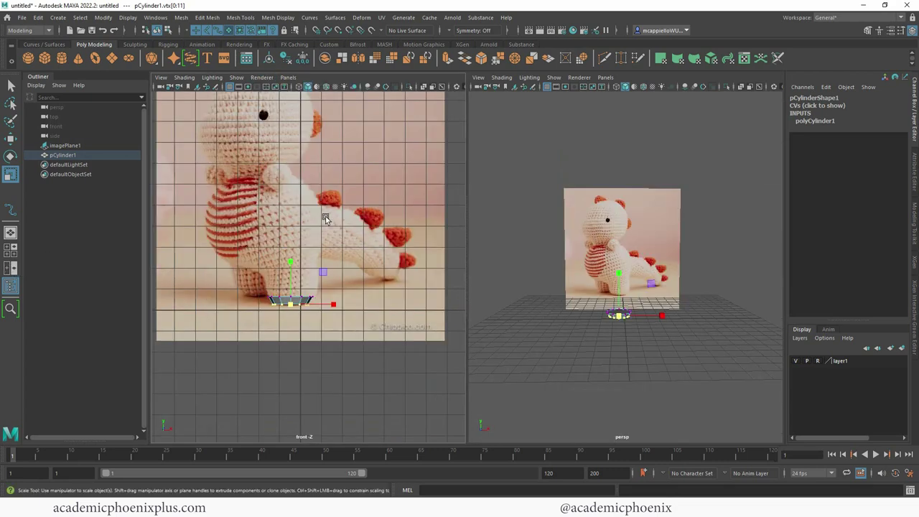
alt+middle_drag(325, 219, 347, 259)
alt+right_drag(332, 249, 365, 263)
alt+middle_drag(365, 263, 361, 282)
alt+right_drag(607, 275, 640, 289)
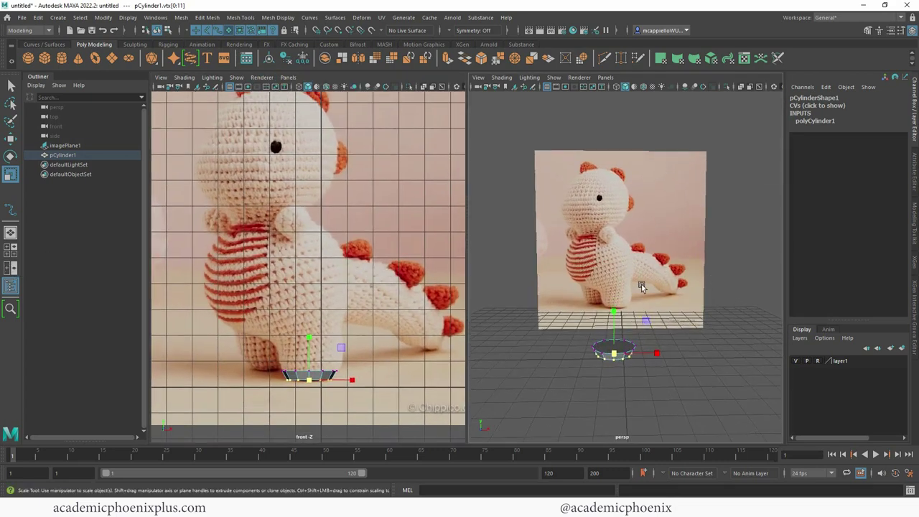
alt+drag(578, 286, 615, 304)
alt+middle_drag(616, 303, 619, 232)
alt+right_drag(620, 232, 652, 265)
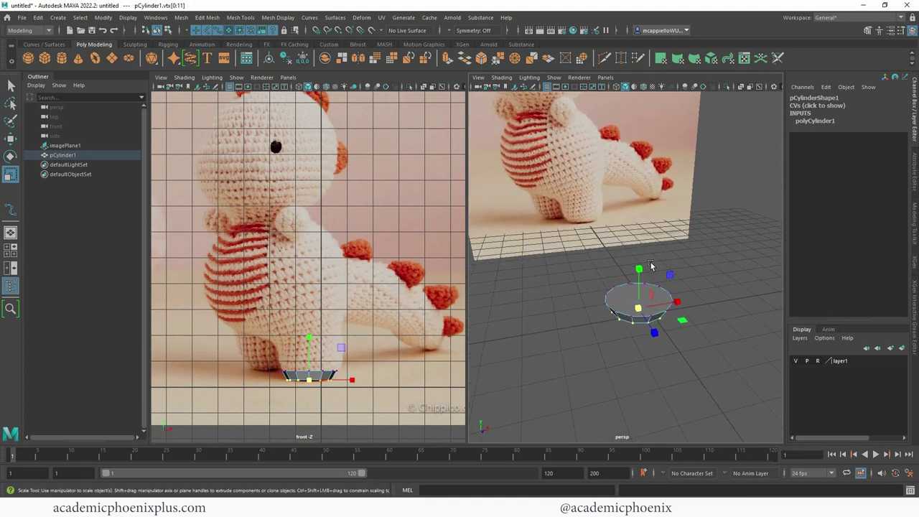
- Extrude the leg's top face up to about 1.12 in Y, widening and shifting it to about -0.40 in X to fit the reference
drag(264, 359, 352, 377)
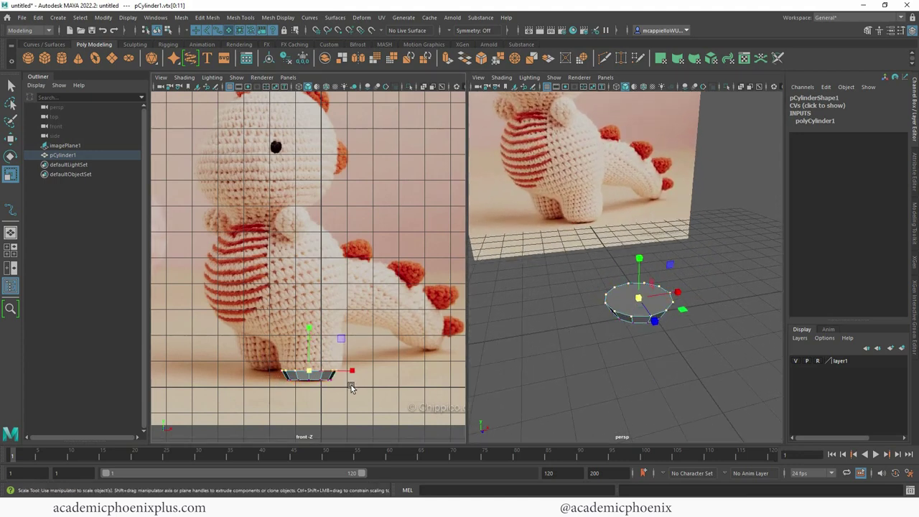
mouse_move(629, 311)
right_down()
mouse_move(618, 316)
mouse_move(624, 323)
right_up()
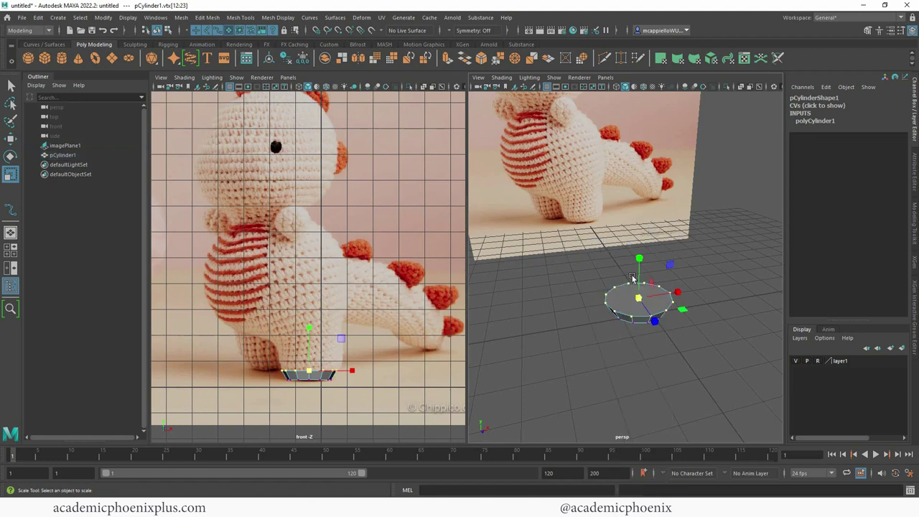
click(637, 303)
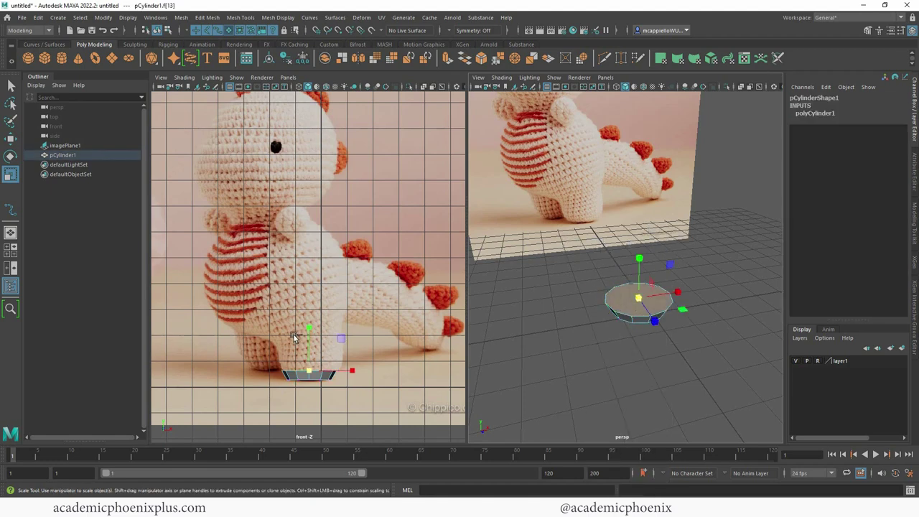
key(ctrl+e)
drag(312, 343, 312, 328)
click(309, 357)
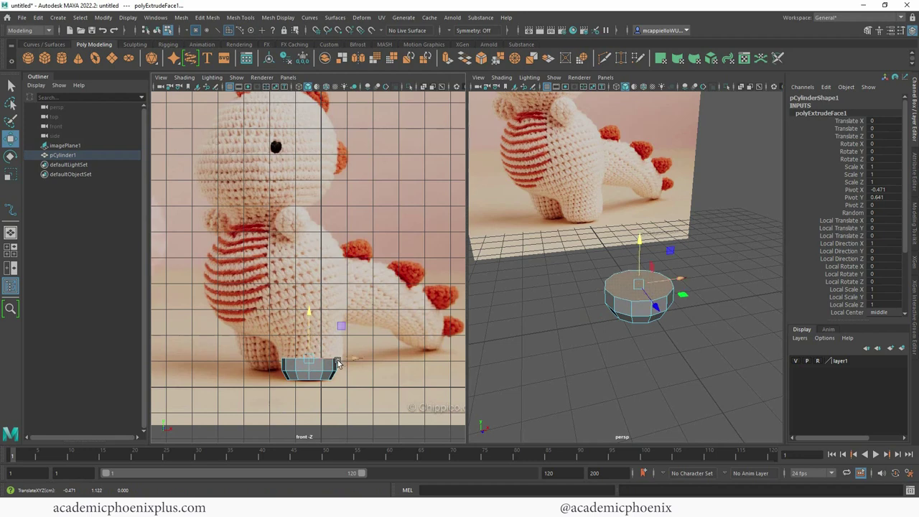
drag(327, 365, 347, 373)
key(w)
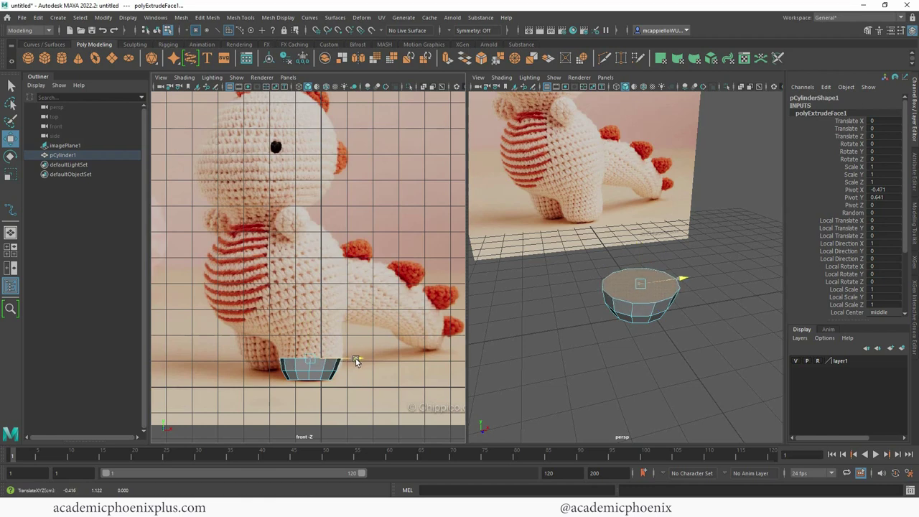
key(r)
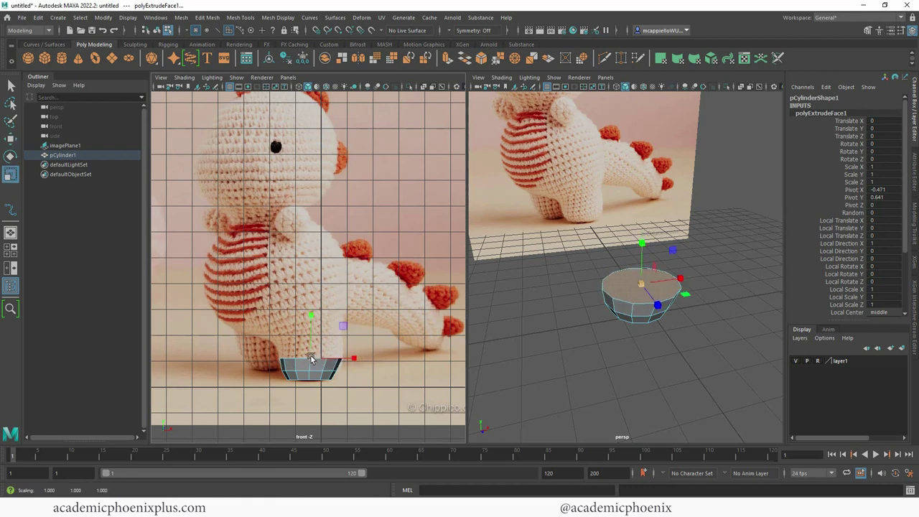
- Shift the leg's middle edge loop to about -0.43 in X to match the outline, and check the shape with smooth preview
alt+right_drag(345, 312, 474, 302)
alt+middle_drag(370, 316, 356, 239)
alt+right_drag(355, 239, 406, 257)
alt+middle_drag(406, 256, 418, 227)
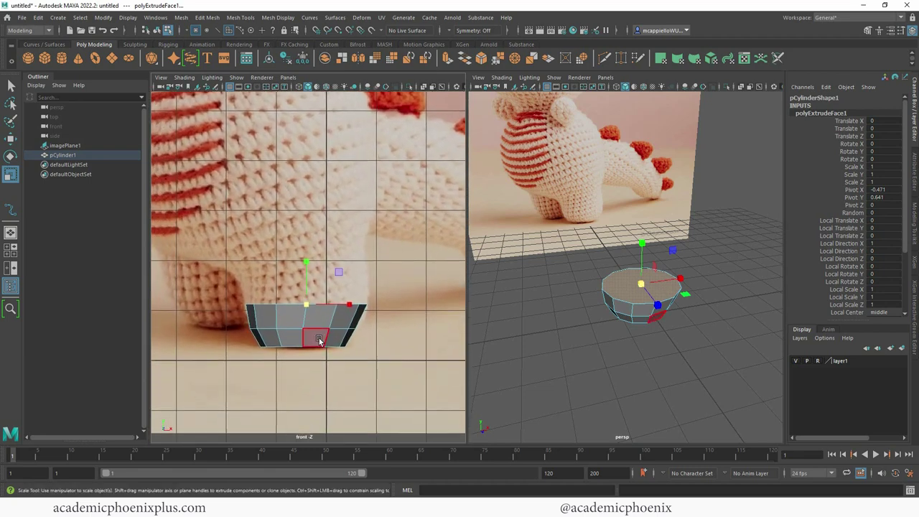
right_drag(316, 246, 318, 221)
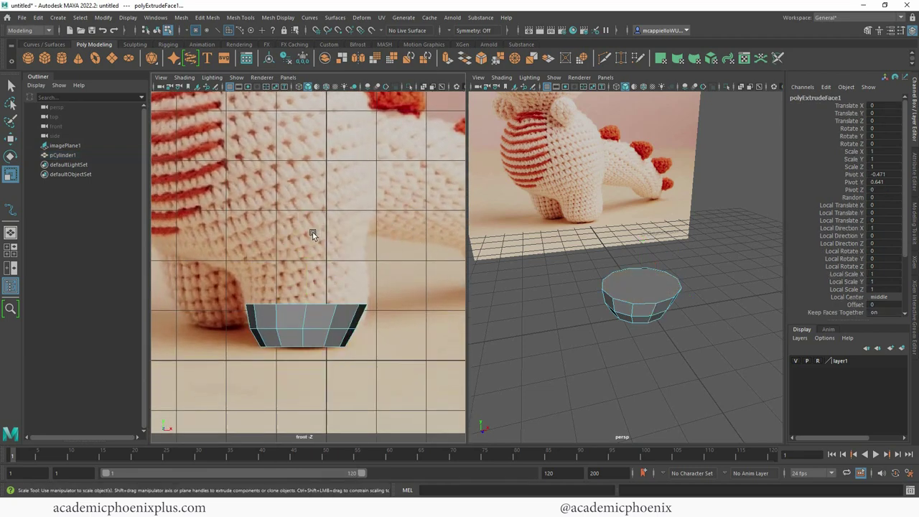
click(290, 330)
drag(310, 331, 352, 333)
key(w)
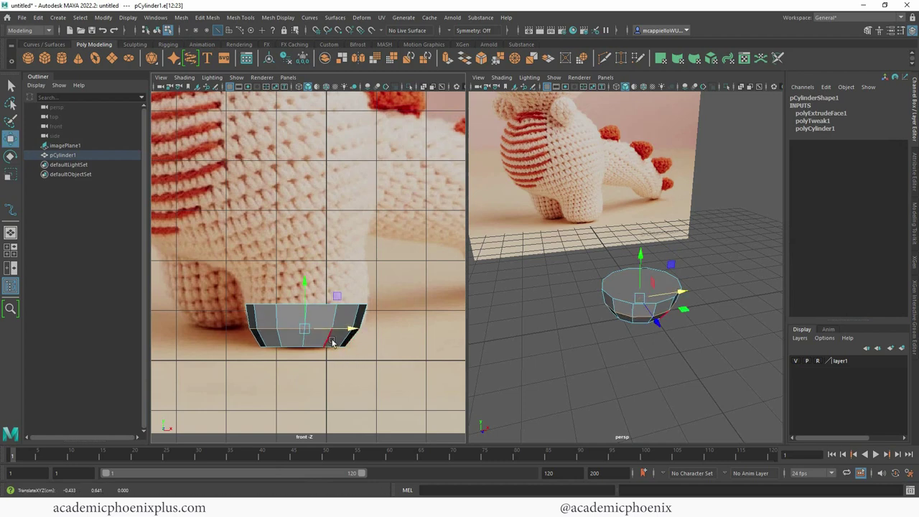
key(3)
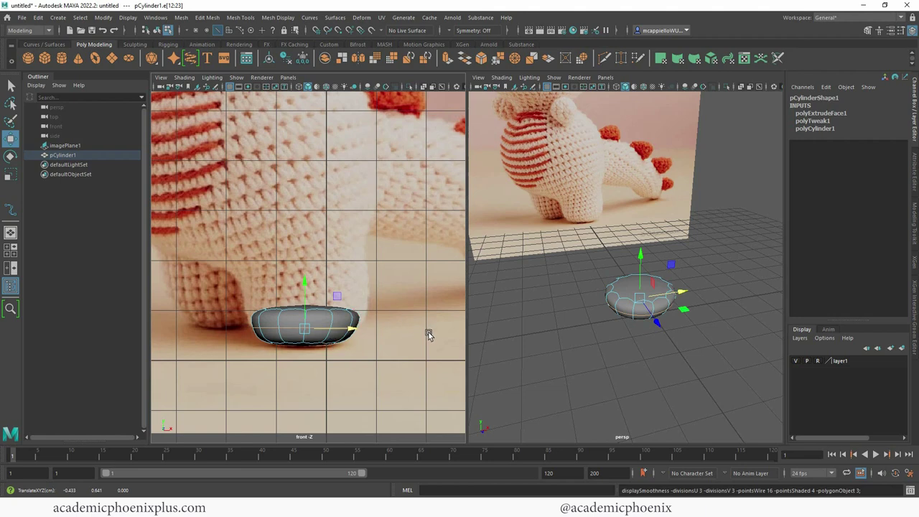
key(1)
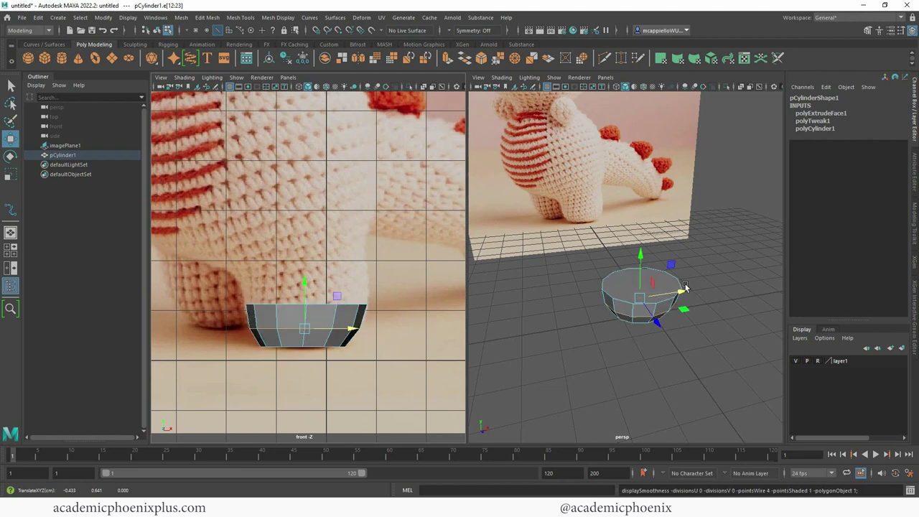
- Extrude the leg's top face upward by about 0.57, widening and shifting it to about -0.44 in X to follow the reference
right_drag(642, 254, 660, 277)
click(659, 279)
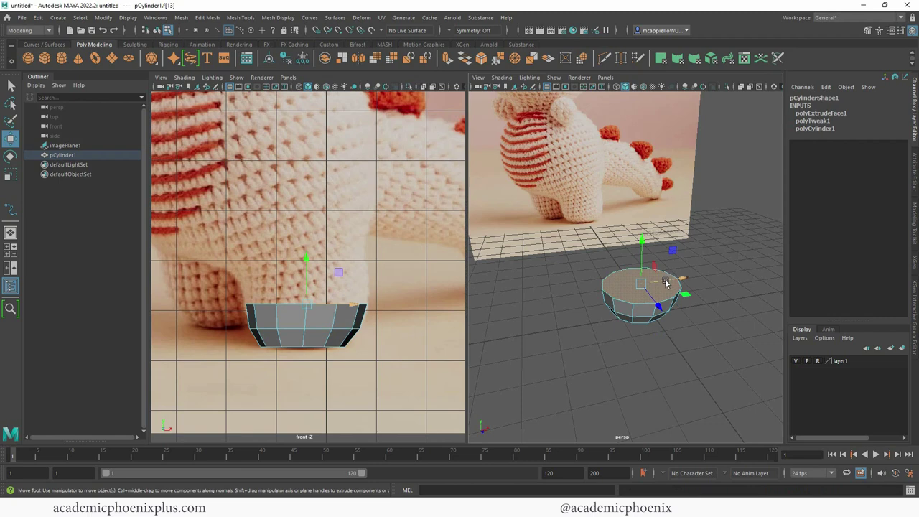
key(ctrl+e)
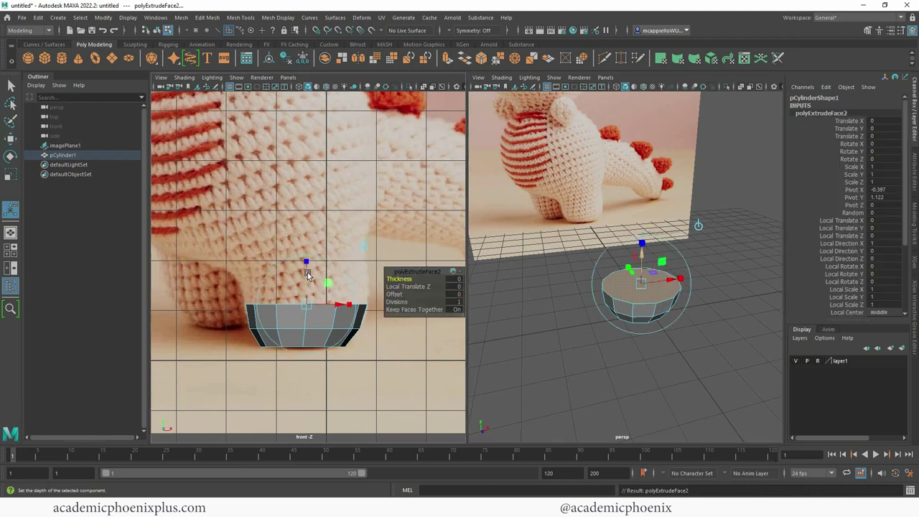
mouse_move(317, 267)
mouse_down()
mouse_move(303, 245)
mouse_move(313, 279)
mouse_up()
key(r)
key(w)
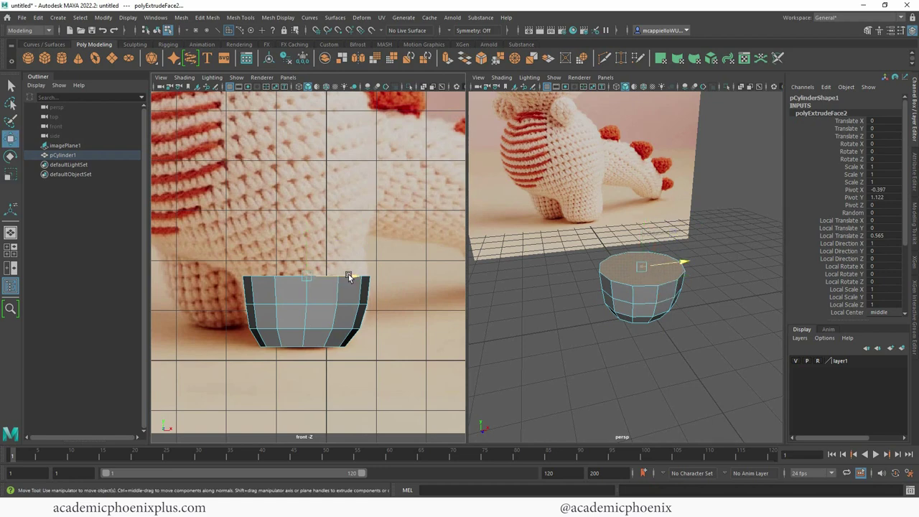
- Extrude the top face another 0.46, tilt it about -5.6 degrees, and widen and shift it toward the belly at about -0.64 in X
key(ctrl+e)
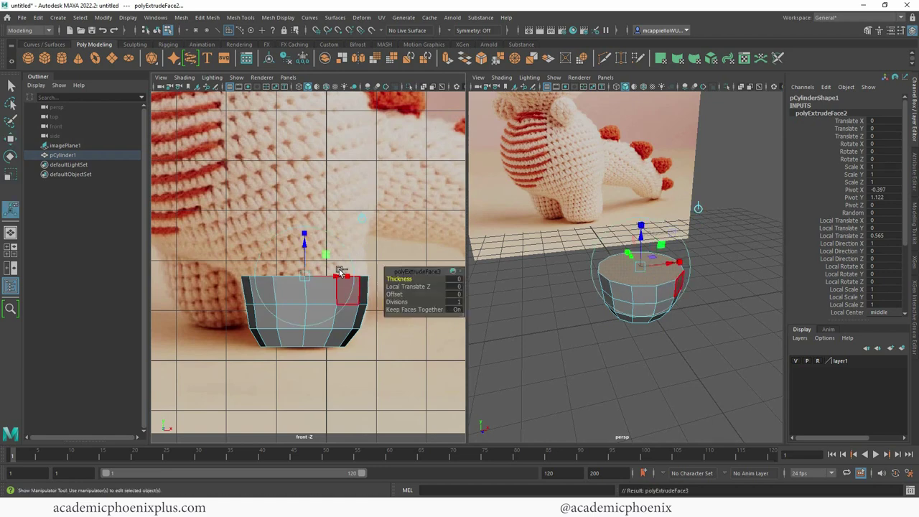
drag(344, 275, 345, 244)
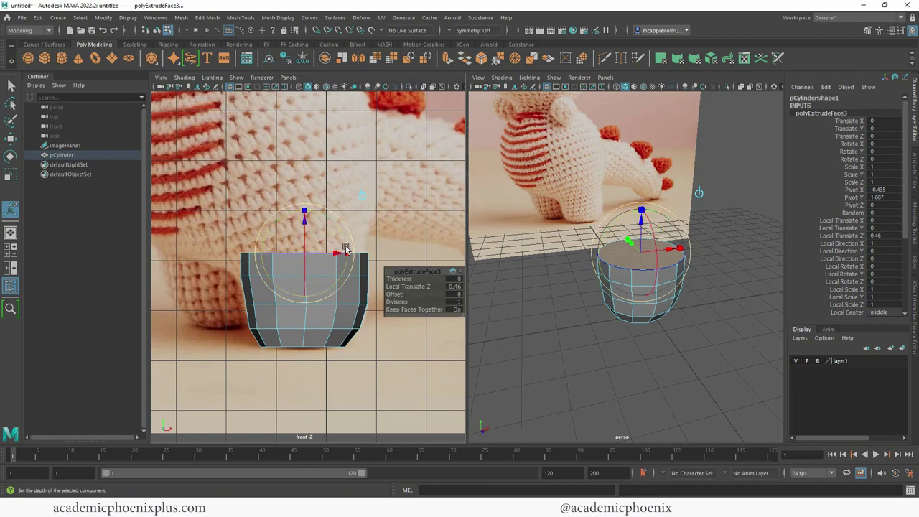
drag(341, 236, 337, 233)
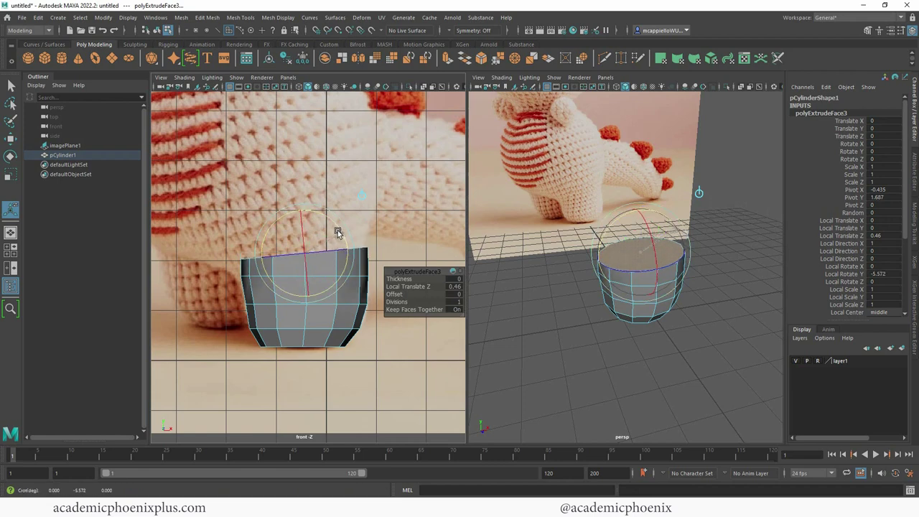
key(w)
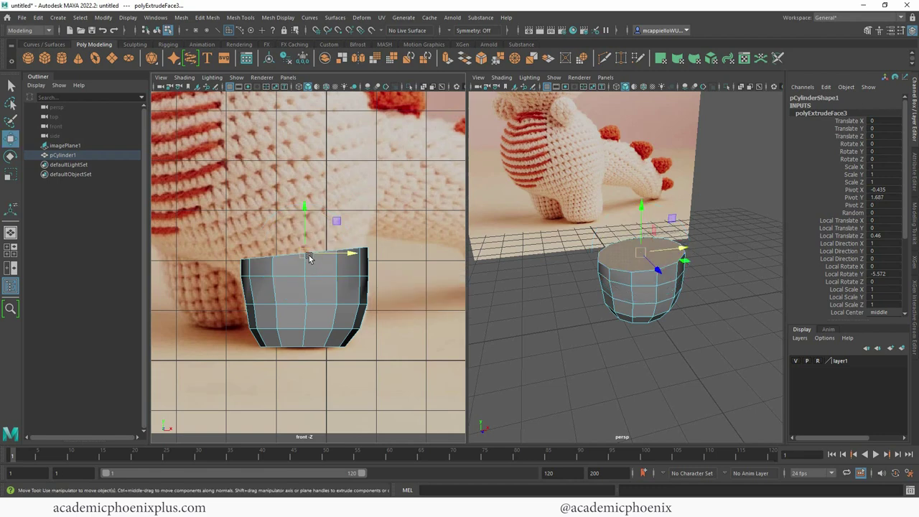
key(r)
drag(307, 252, 339, 250)
key(w)
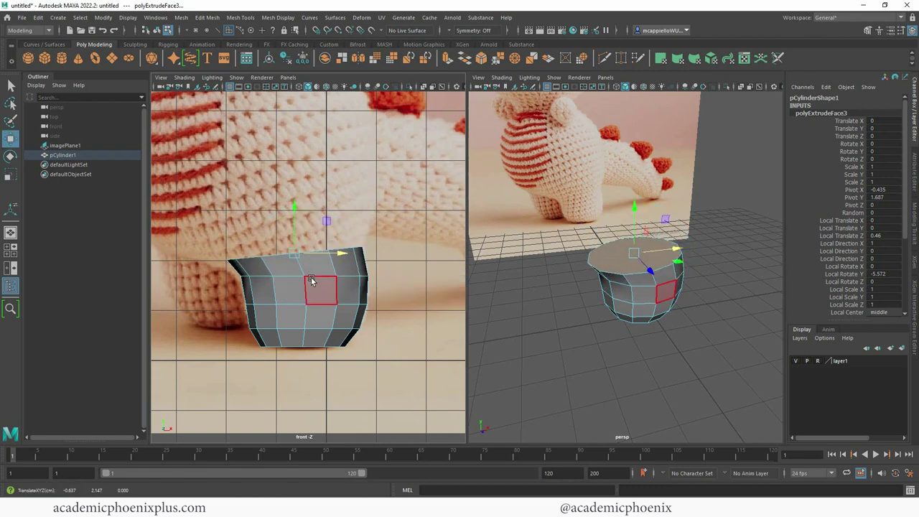
- Scale the edge loop just below the leg's tilted top and move it to about -0.49 in X to smooth the profile
right_drag(327, 281, 322, 222)
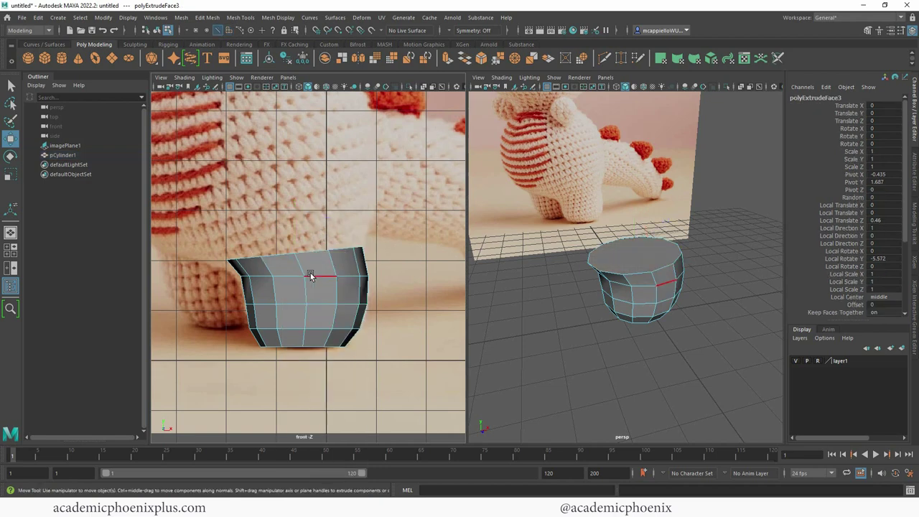
double_click(314, 277)
key(r)
double_click(317, 275)
drag(306, 276, 348, 277)
key(w)
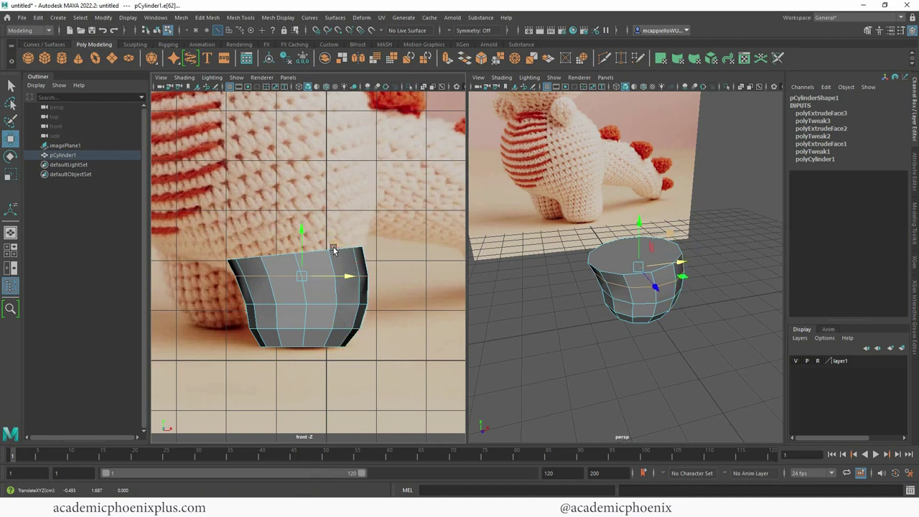
- Lower the leg's top ring of vertices slightly to about 2.10 in Y
right_drag(301, 264, 246, 242)
drag(197, 231, 393, 264)
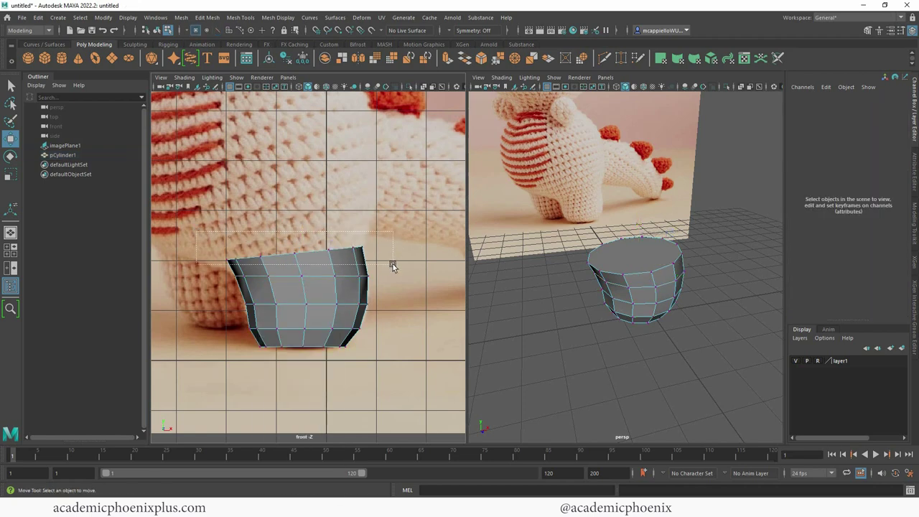
drag(296, 206, 296, 209)
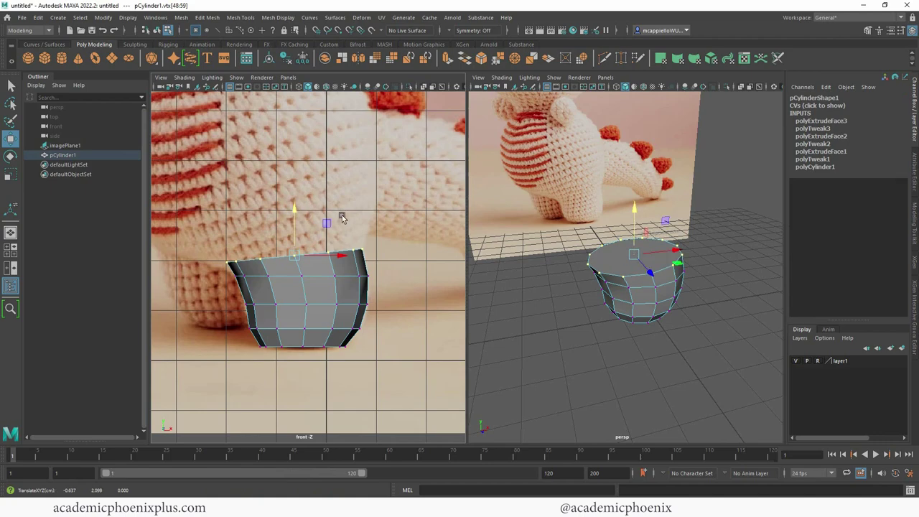
- Extrude the leg's bottom face slightly downward and shrink it to round off the underside of the foot
alt+right_drag(616, 276, 612, 264)
alt+drag(612, 263, 586, 176)
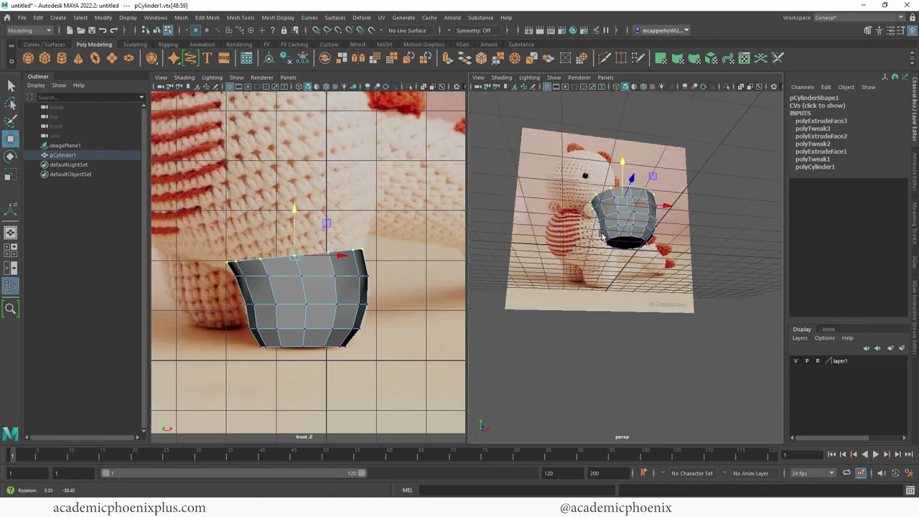
alt+right_drag(585, 175, 733, 242)
alt+drag(734, 242, 644, 303)
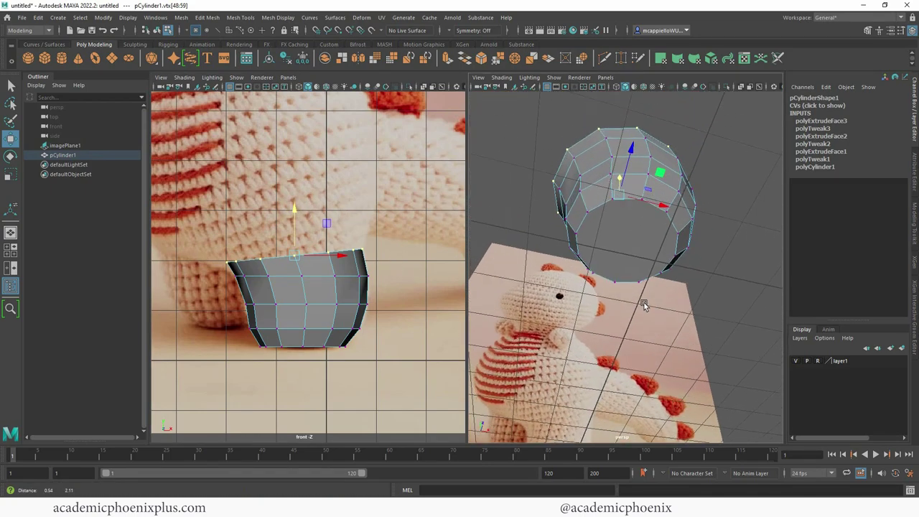
right_click(631, 235)
click(630, 262)
click(638, 248)
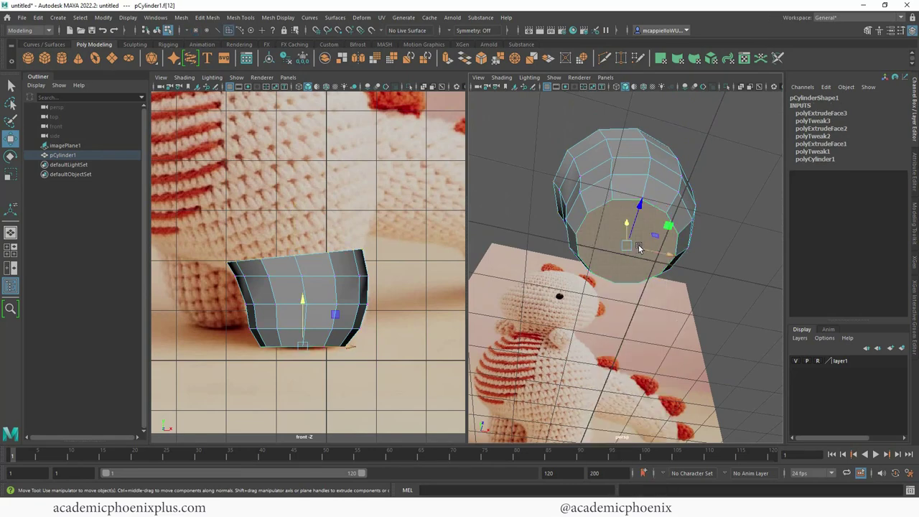
key(ctrl+e)
drag(630, 250, 659, 233)
key(w)
right_drag(659, 233, 704, 192)
scroll(688, 176, up, 2)
scroll(688, 175, up, 1)
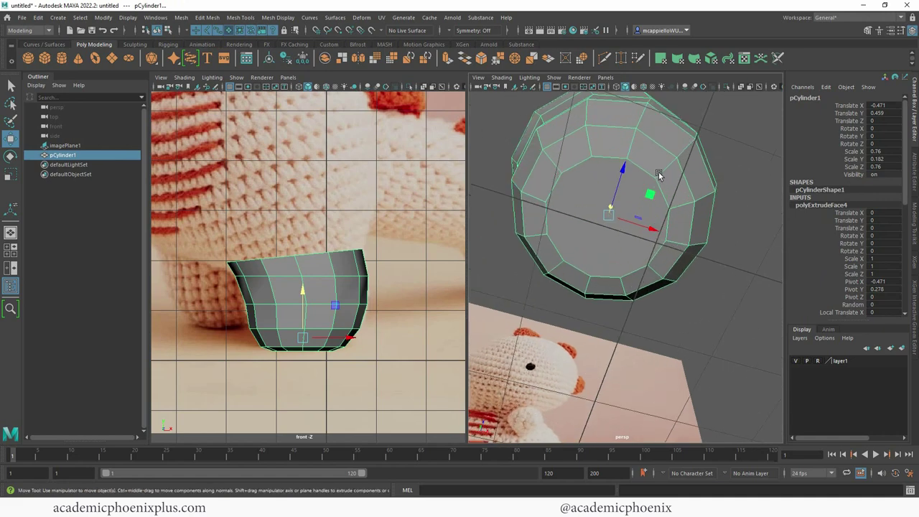
- Divide the foot's bottom face into parallel strips by connecting opposite vertices with four Multi-Cut cuts
shift+right_click(659, 146)
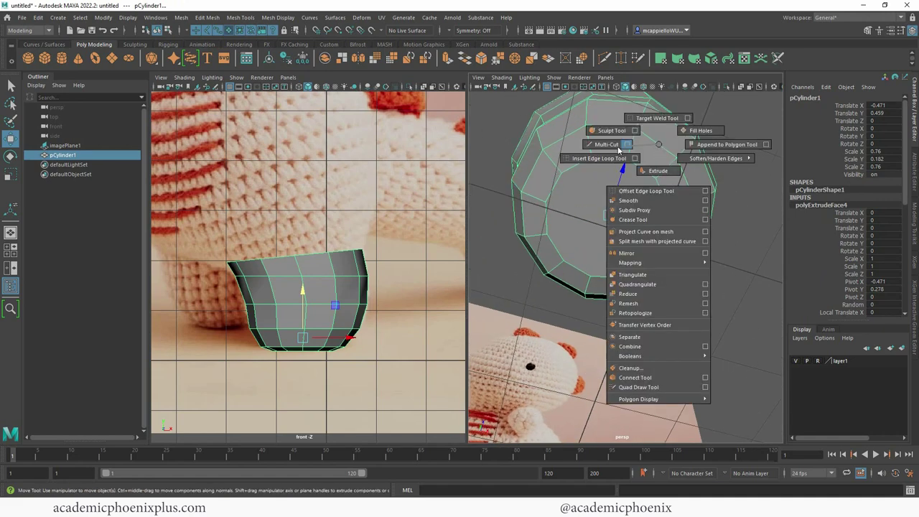
click(619, 146)
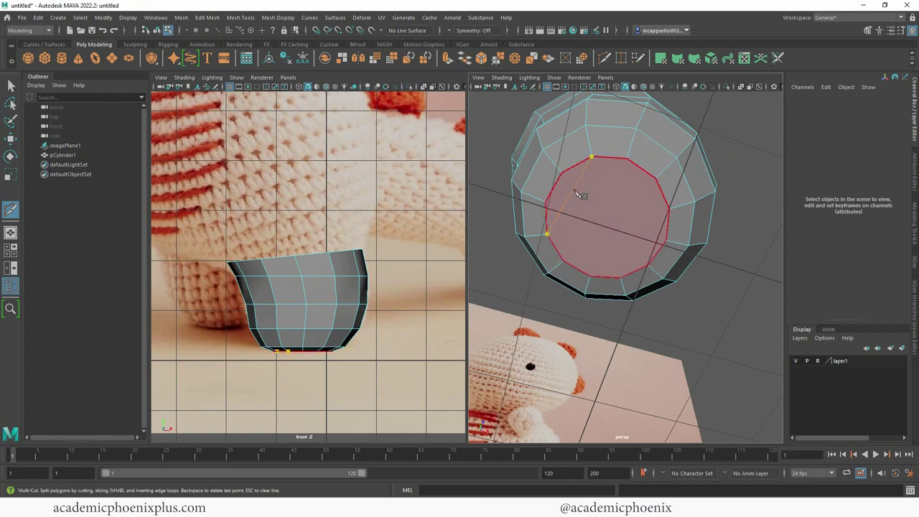
key(Return)
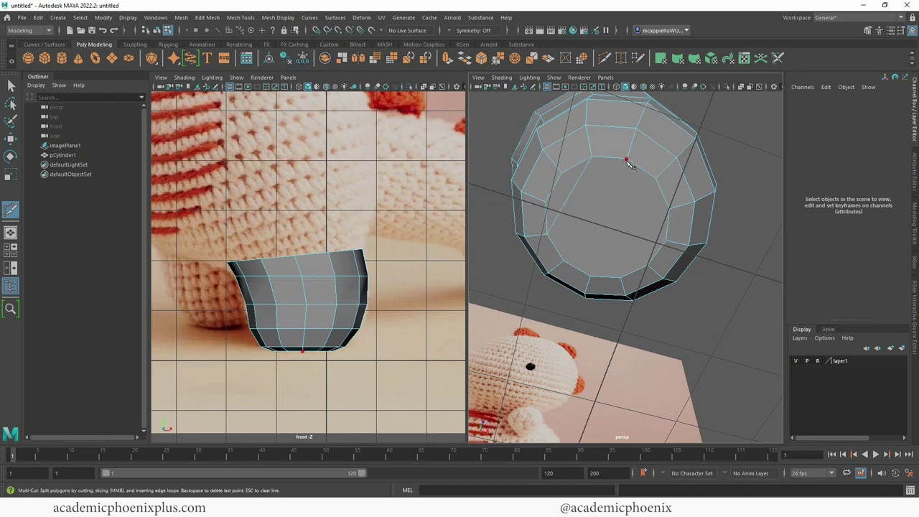
click(627, 159)
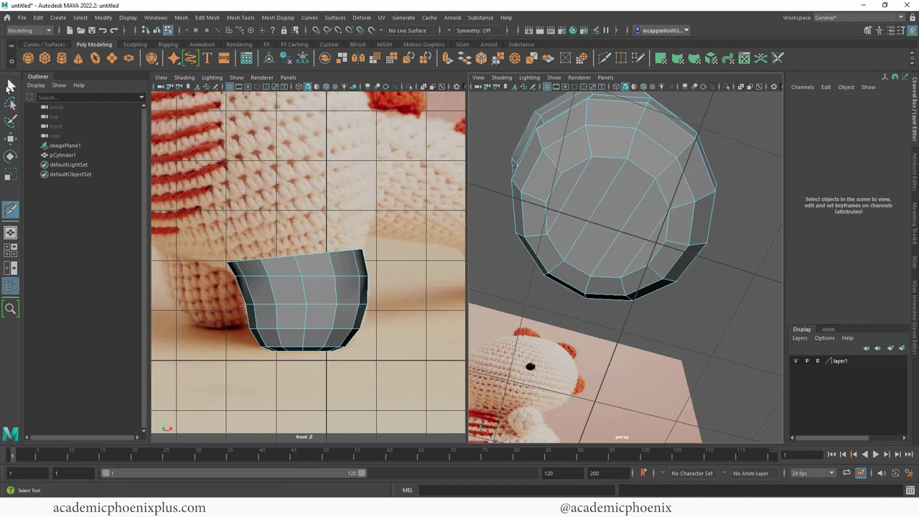
click(10, 86)
- Preview the leg in smooth mesh display and examine its shape from several angles against the reference
alt+drag(605, 158, 652, 234)
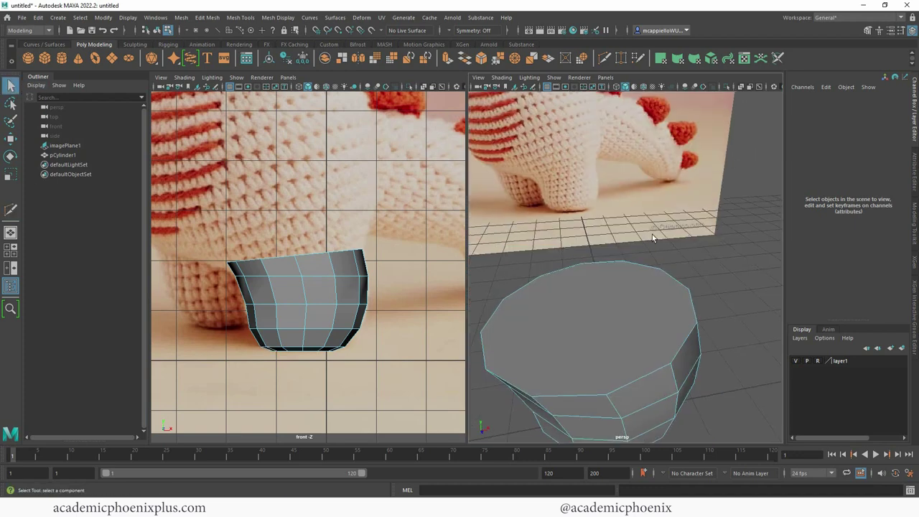
scroll(629, 304, down, 10)
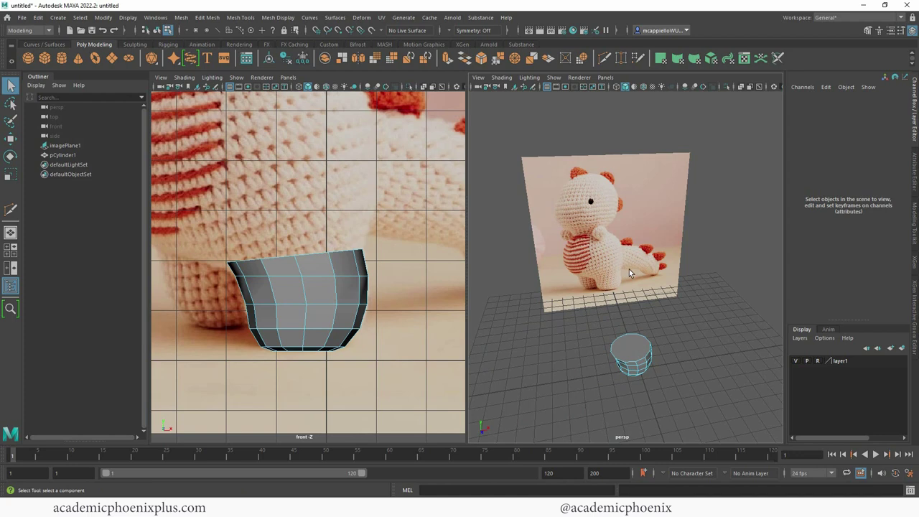
alt+drag(593, 214, 618, 249)
right_drag(621, 279, 657, 232)
scroll(682, 301, up, 5)
click(672, 352)
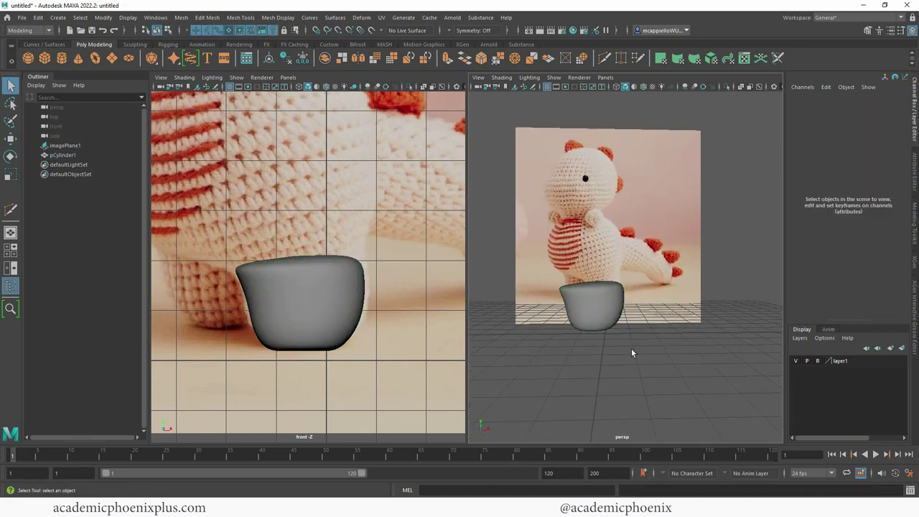
alt+drag(632, 353, 652, 356)
alt+right_drag(612, 283, 637, 293)
click(606, 311)
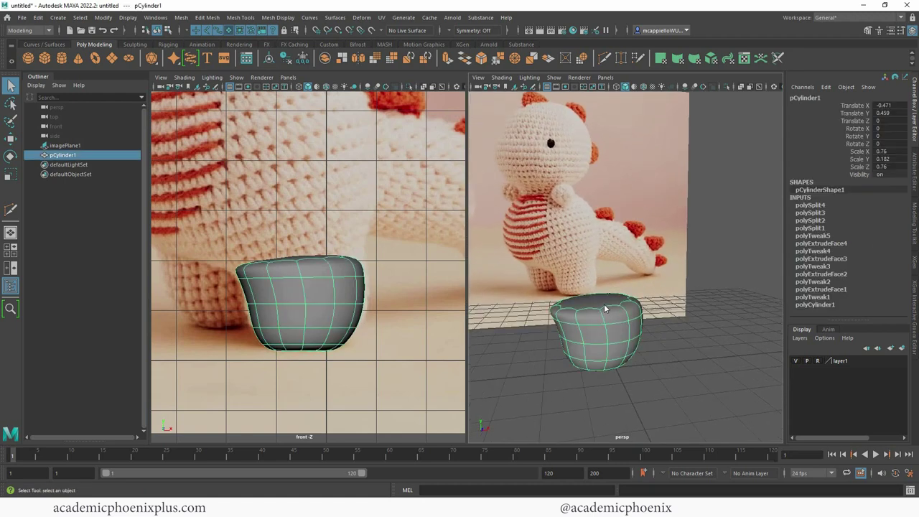
- Extrude the leg's top face, widen it by over 1.23 times, and place it at about -0.73 in X and 2.46 in Y
right_drag(603, 252, 605, 284)
click(612, 313)
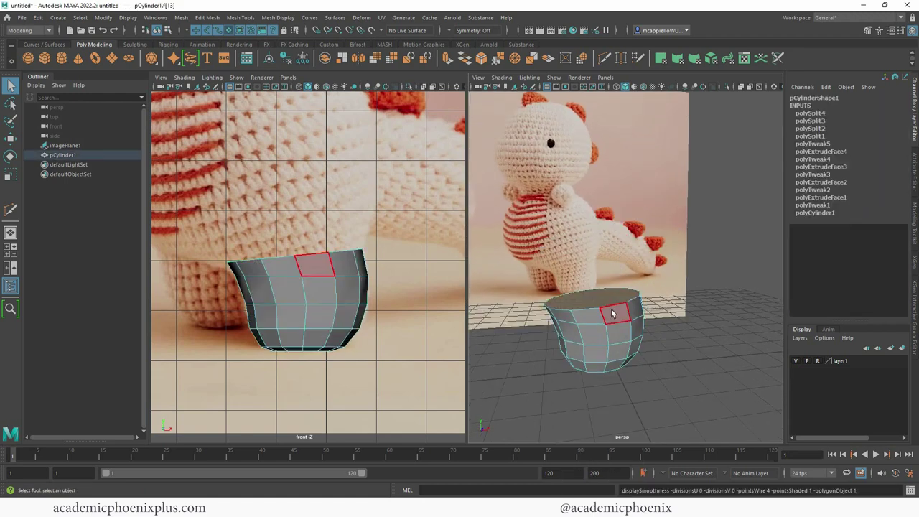
alt+right_drag(357, 273, 322, 237)
alt+middle_drag(344, 283, 349, 297)
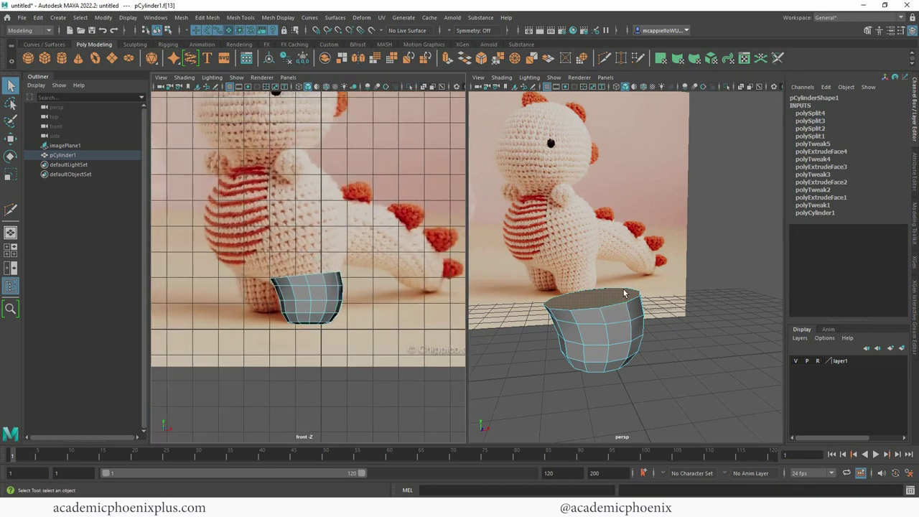
key(ctrl+e)
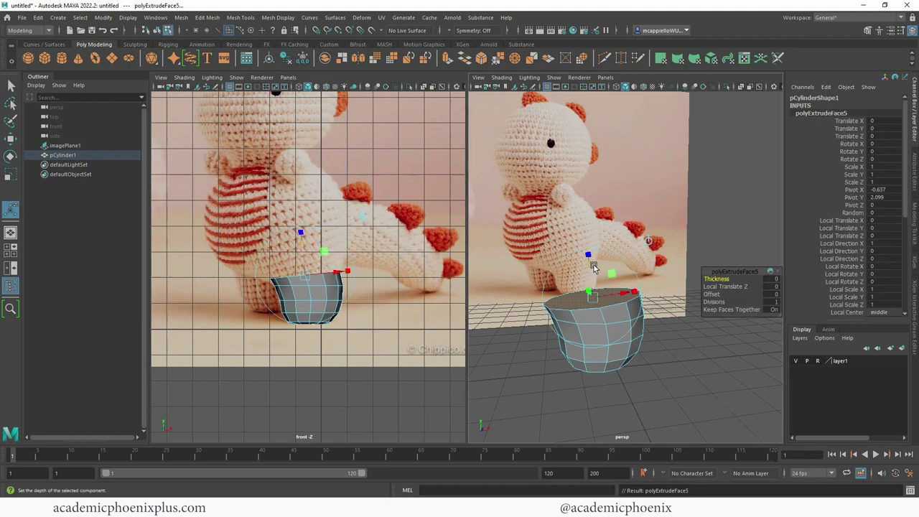
drag(589, 264, 588, 229)
key(r)
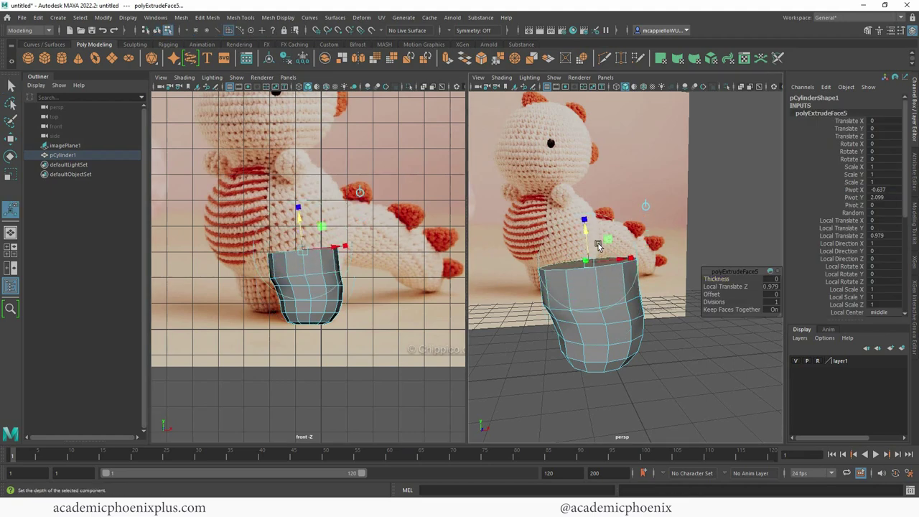
drag(590, 264, 606, 262)
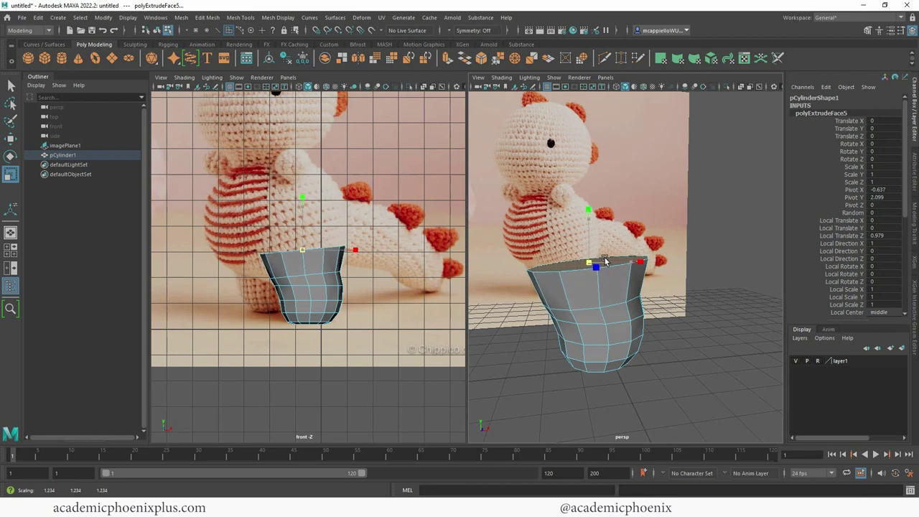
key(w)
drag(588, 220, 581, 239)
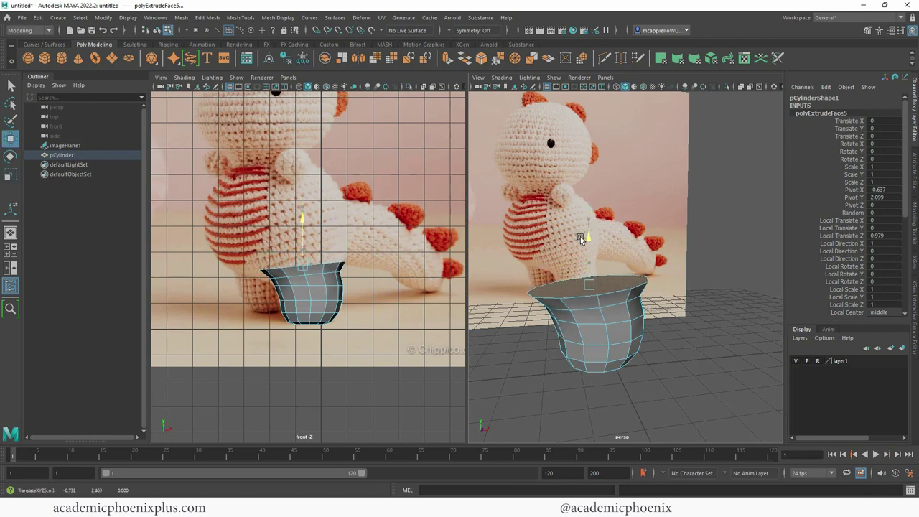
key(r)
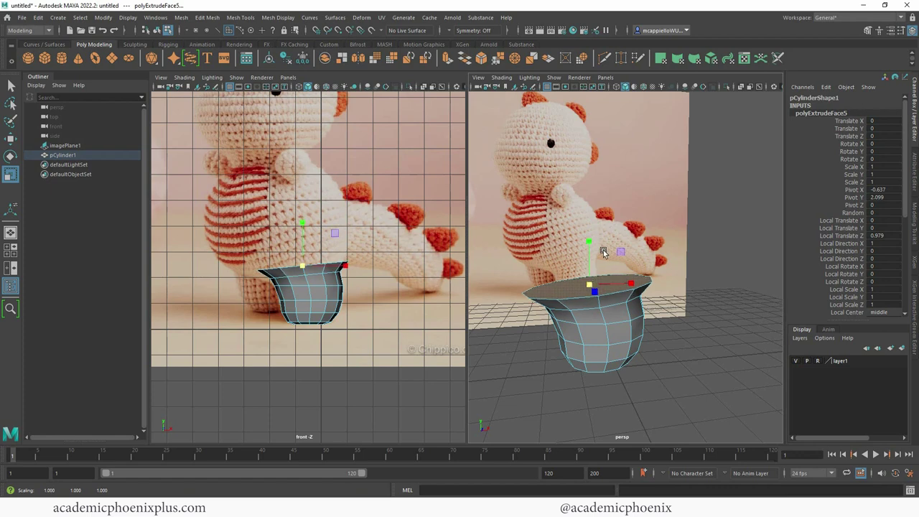
- Add a polygon sphere over the dinosaur's body at about X -1.58, Y 4.33, rotated about 20 degrees in Z and scaled to about 2.62
scroll(609, 229, down, 3)
alt+drag(609, 229, 534, 228)
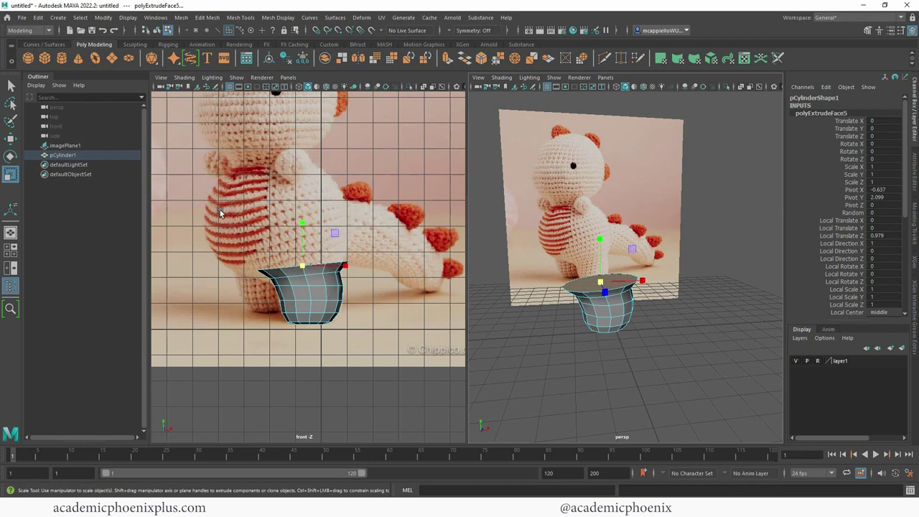
click(28, 58)
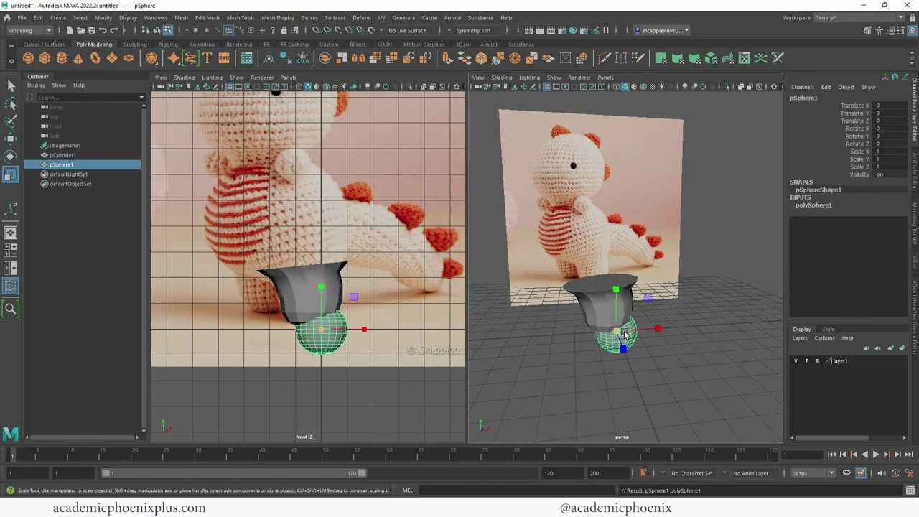
drag(616, 331, 649, 335)
key(w)
drag(616, 288, 615, 195)
drag(659, 243, 587, 245)
key(r)
key(e)
drag(562, 203, 544, 211)
key(r)
drag(584, 236, 594, 237)
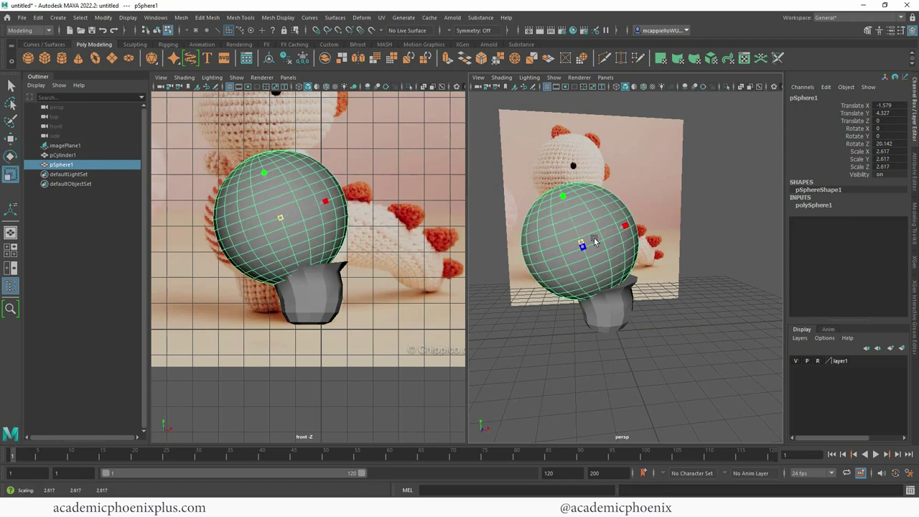
- Reshape the body sphere to about 2.85 by 2.58 by 2.85, rotated about 9.9 degrees in Z and shifted to about -1.71 in X
drag(561, 197, 560, 203)
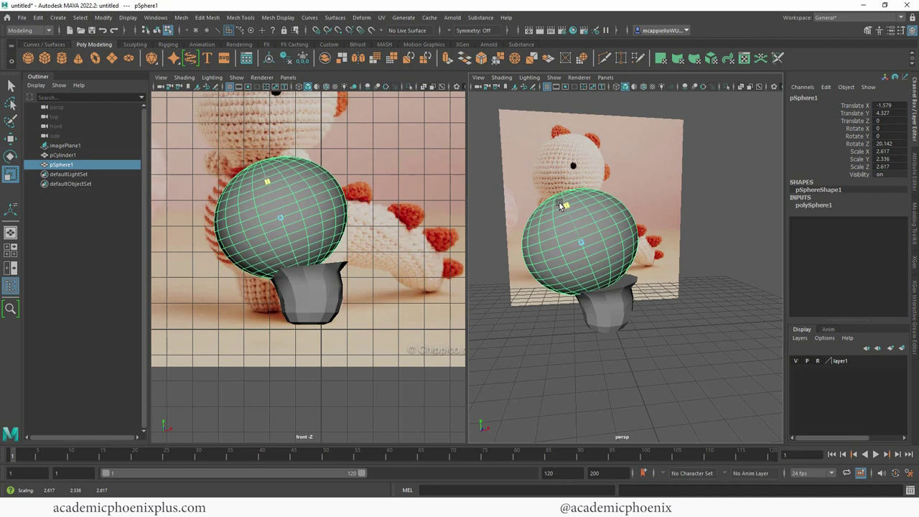
drag(583, 241, 588, 237)
key(e)
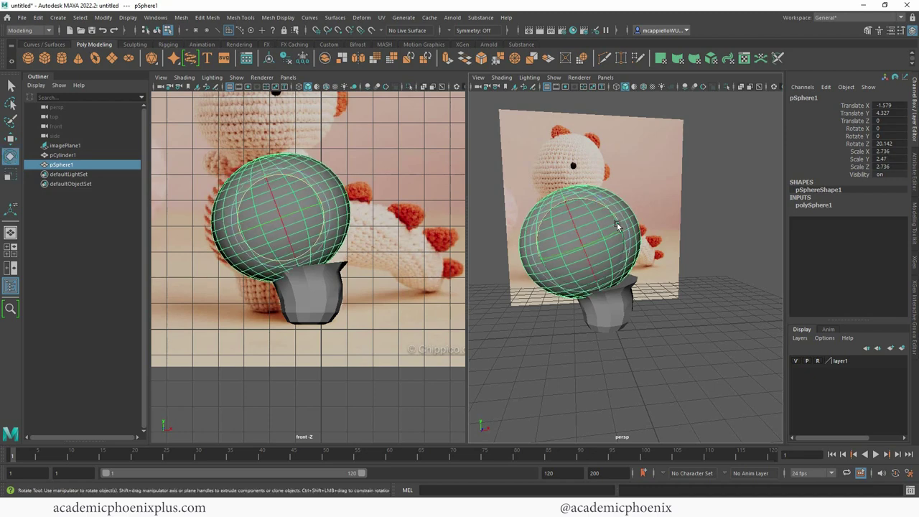
drag(616, 205, 585, 239)
key(w)
key(r)
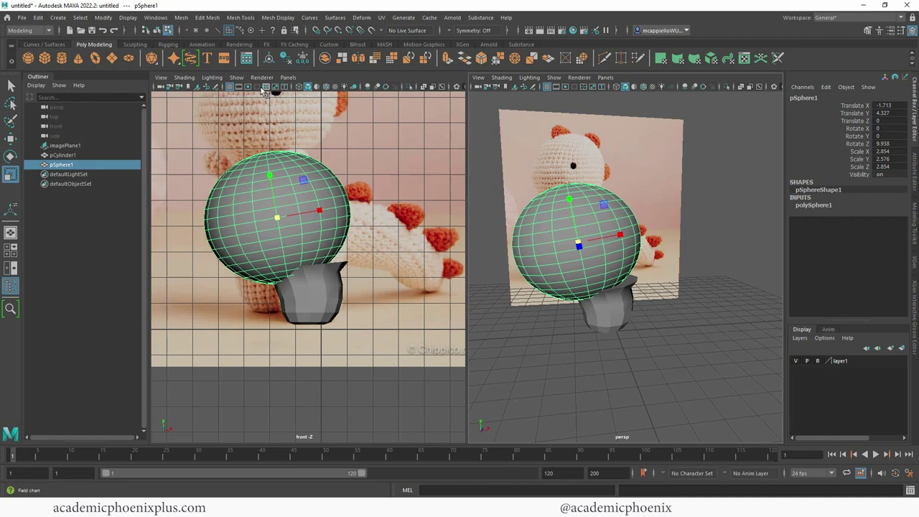
- Enable X-Ray shading in the front view so the reference shows through the body sphere and leg
click(185, 78)
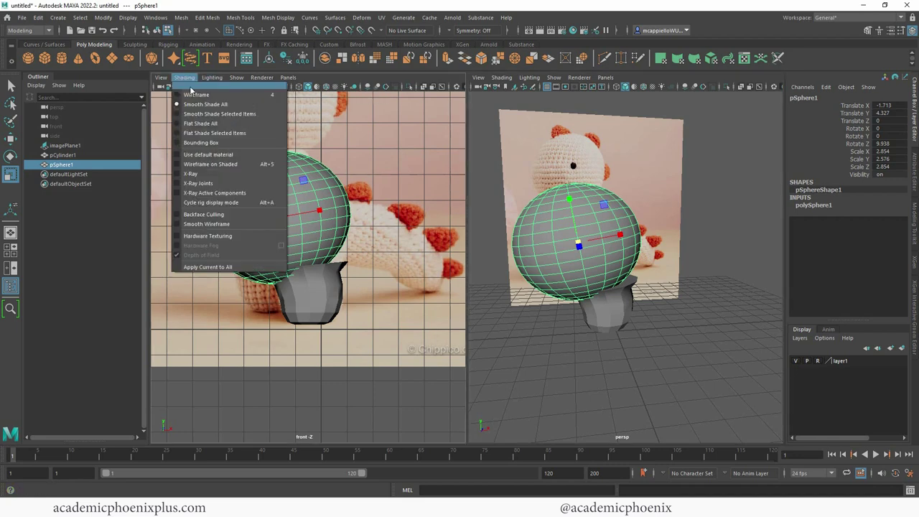
click(191, 173)
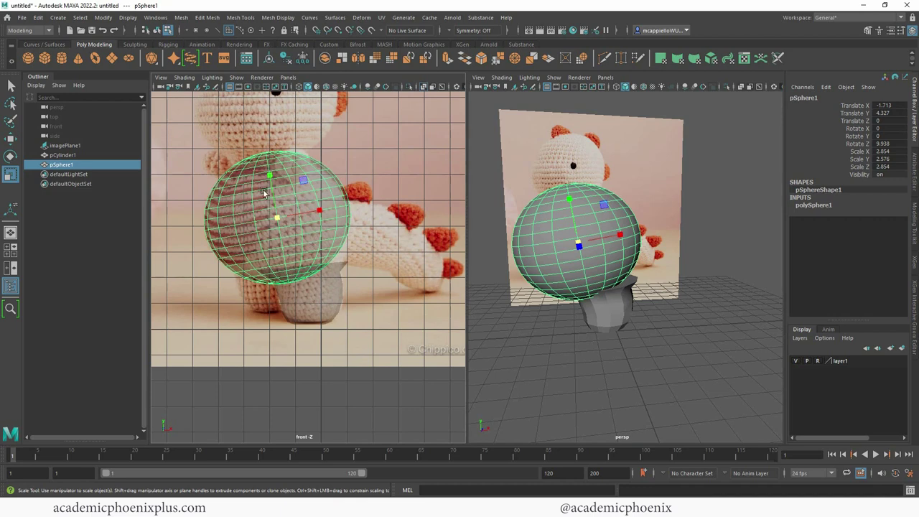
scroll(384, 207, up, 3)
scroll(383, 208, up, 1)
alt+middle_drag(384, 207, 393, 233)
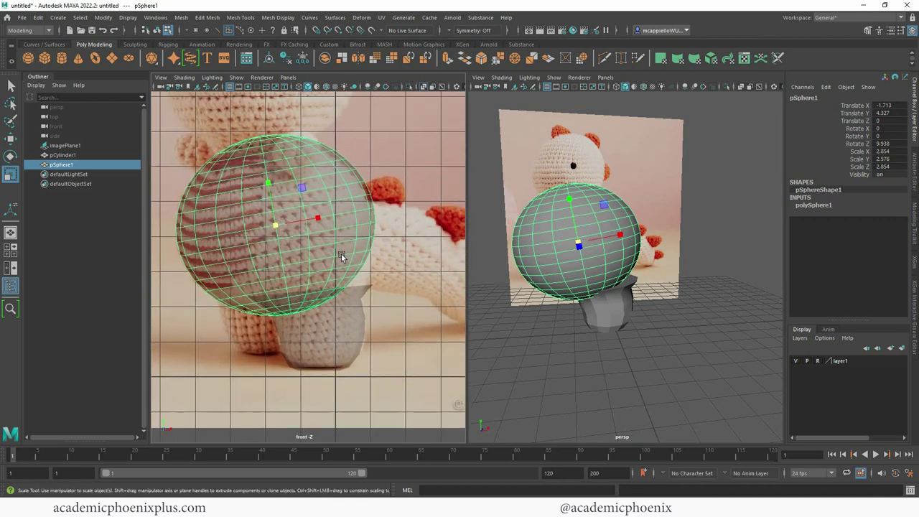
- Flatten the body sphere to about 2.37 in Y scale and shift it to about -1.70 in X to match the belly
key(F11)
right_drag(314, 223, 361, 261)
drag(262, 187, 270, 186)
key(w)
drag(325, 225, 326, 225)
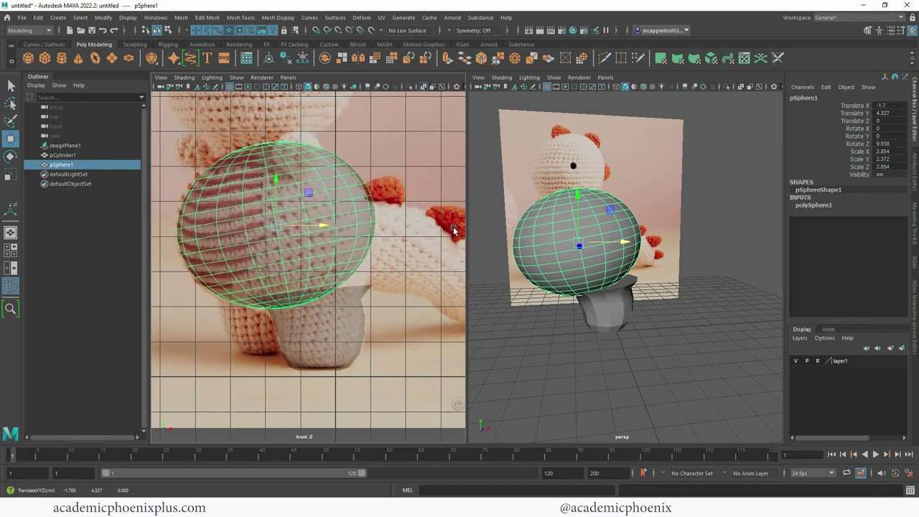
- Put the body sphere on a new display layer and set that layer to Template mode
alt+drag(580, 245, 535, 244)
click(902, 349)
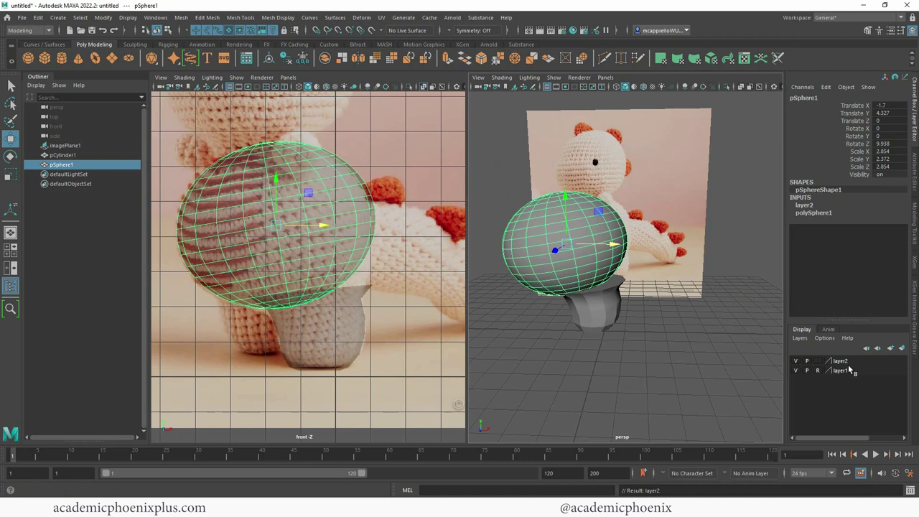
click(795, 362)
click(795, 362)
click(820, 362)
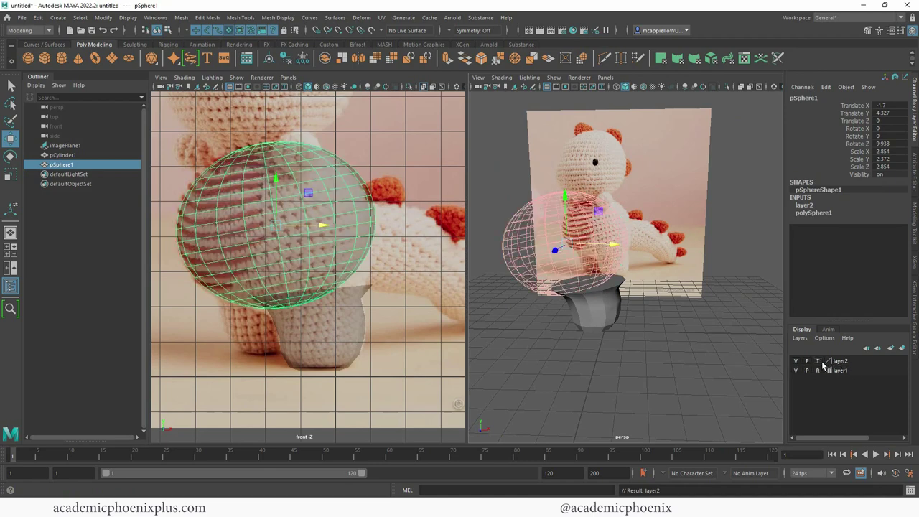
click(820, 362)
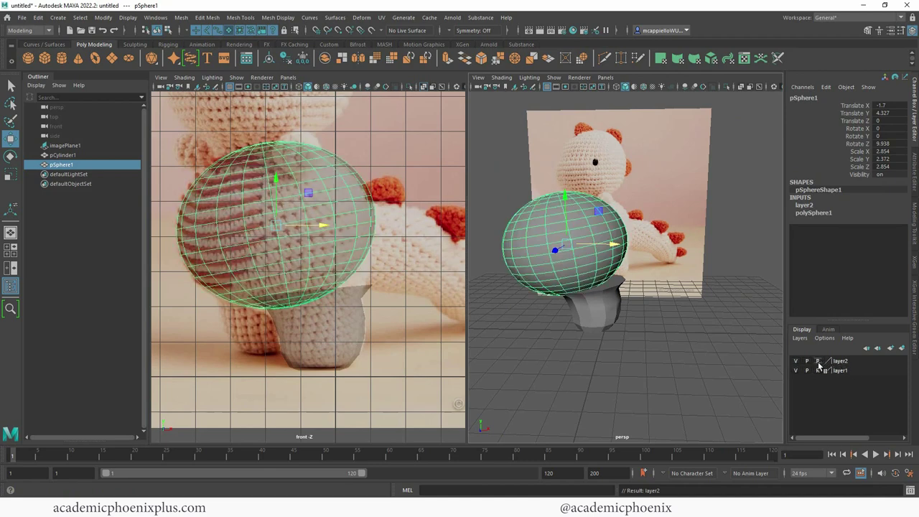
click(818, 362)
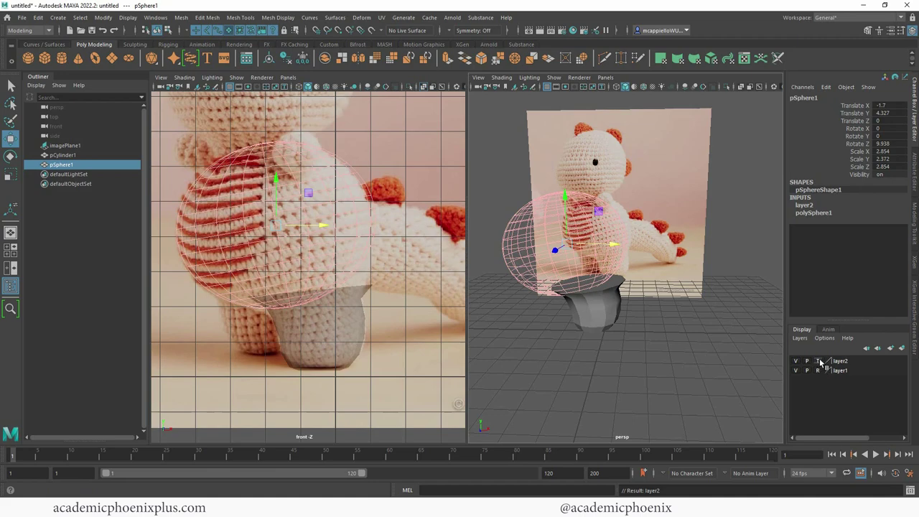
click(662, 341)
- Extrude the faces capping the leg upward by about 0.75 into the body area
alt+drag(557, 288, 619, 244)
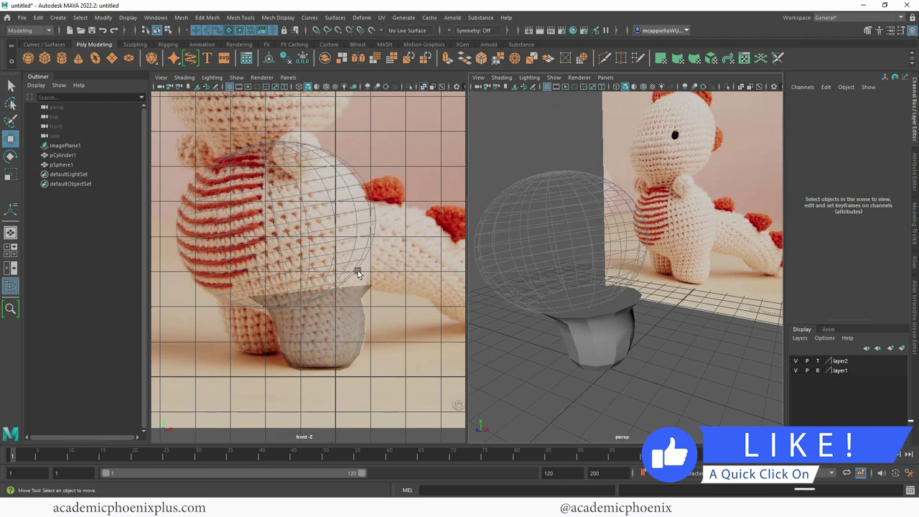
alt+drag(611, 299, 607, 237)
click(622, 295)
key(ctrl+e)
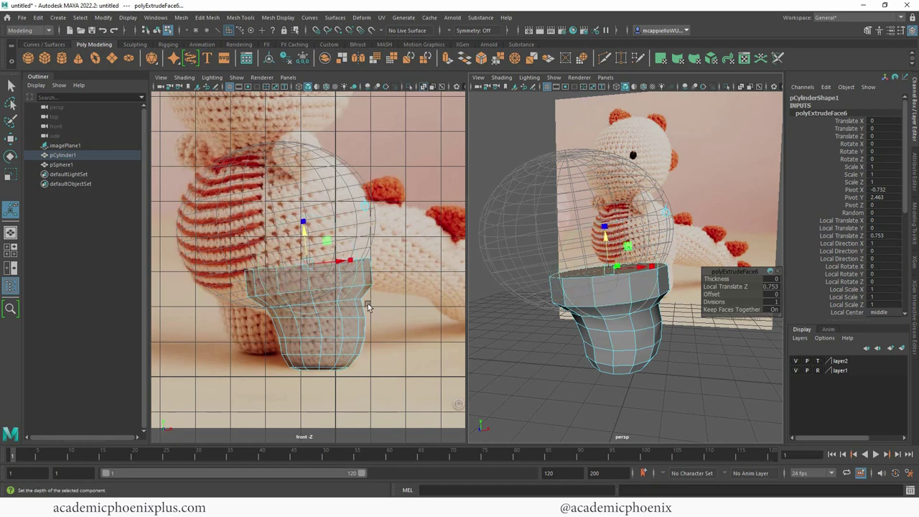
- Shift the edge loop at the base of the new section to about -0.88 in X to match the reference
right_drag(344, 296, 344, 227)
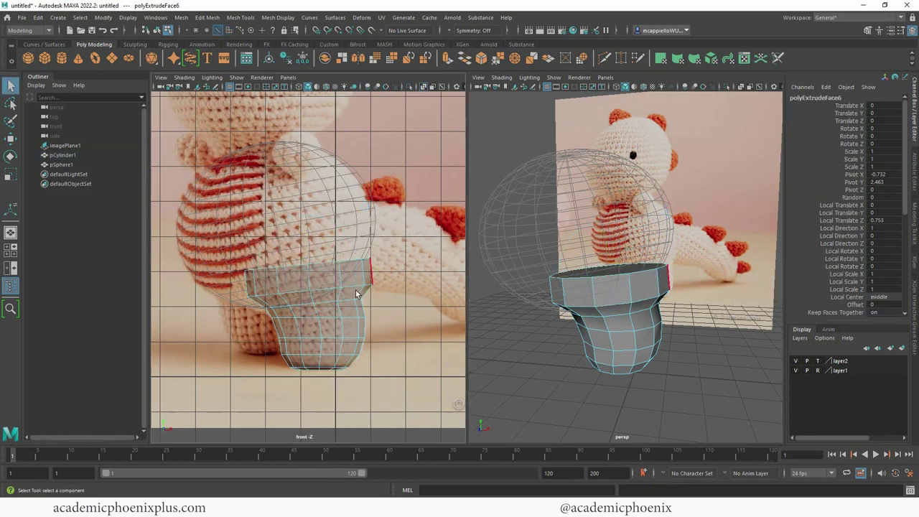
click(354, 288)
key(w)
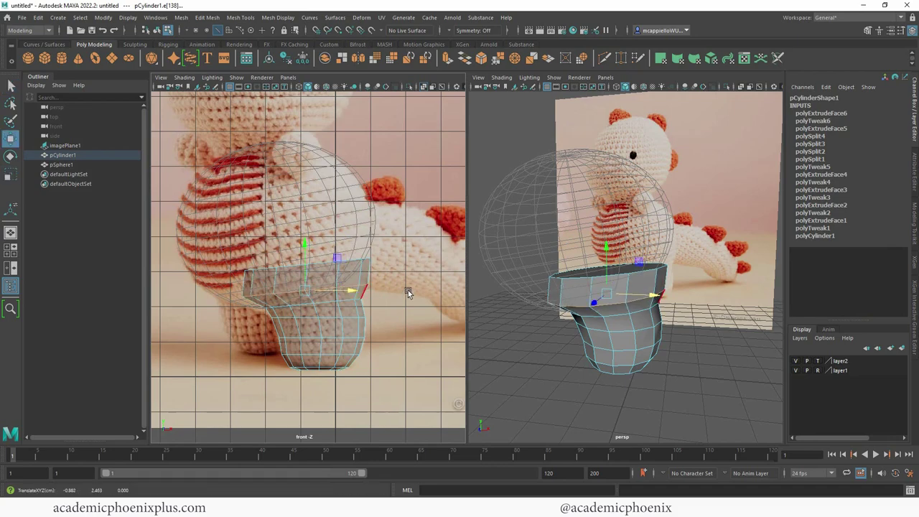
- Delete the cap faces and the belly-side faces of the newly extruded section, leaving it open
alt+drag(581, 293, 604, 285)
right_drag(594, 270, 594, 271)
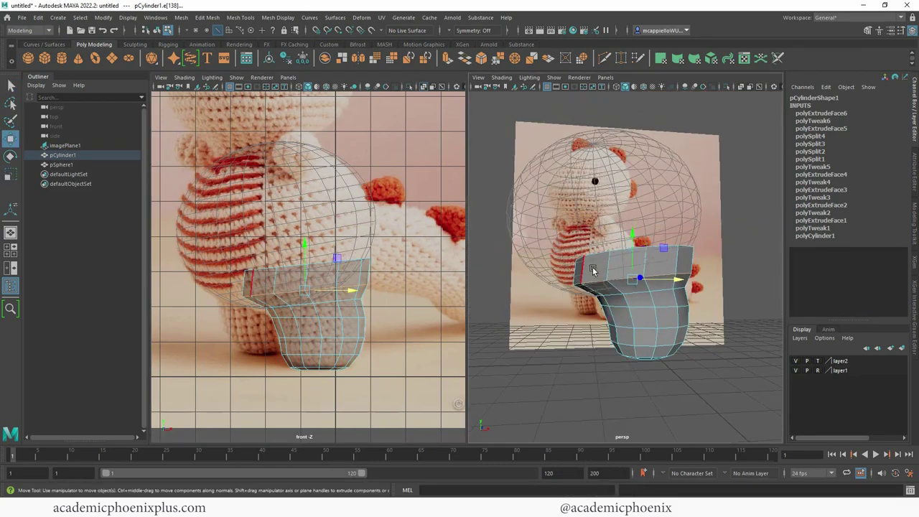
alt+drag(593, 271, 667, 285)
click(632, 285)
key(Delete)
click(667, 285)
key(Delete)
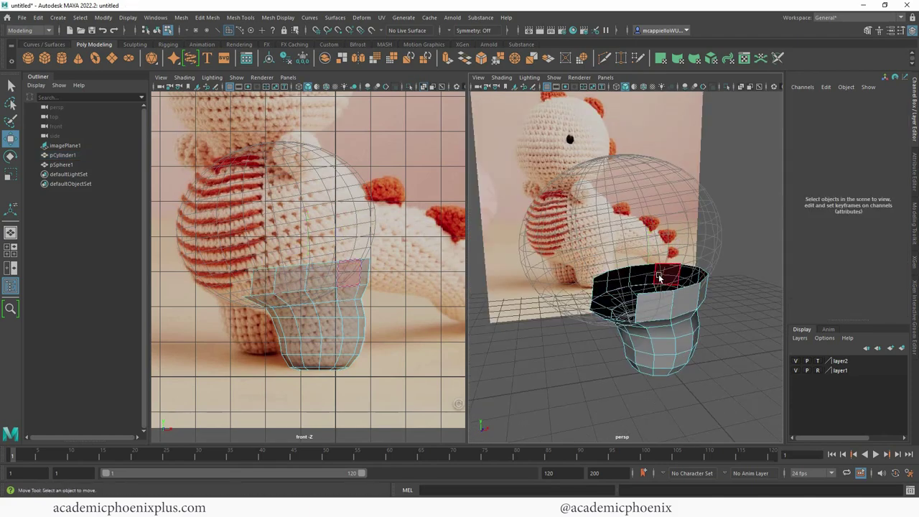
right_drag(655, 240, 654, 216)
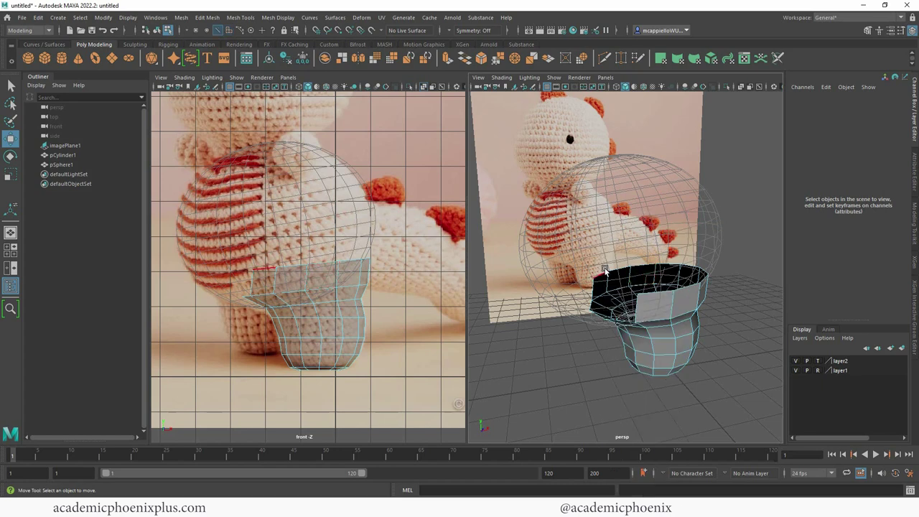
click(650, 293)
double_click(650, 293)
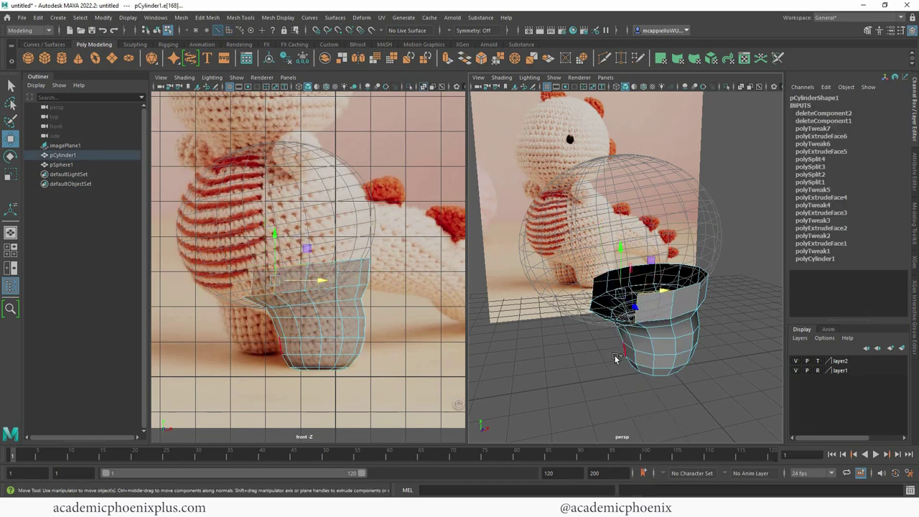
click(691, 299)
double_click(600, 276)
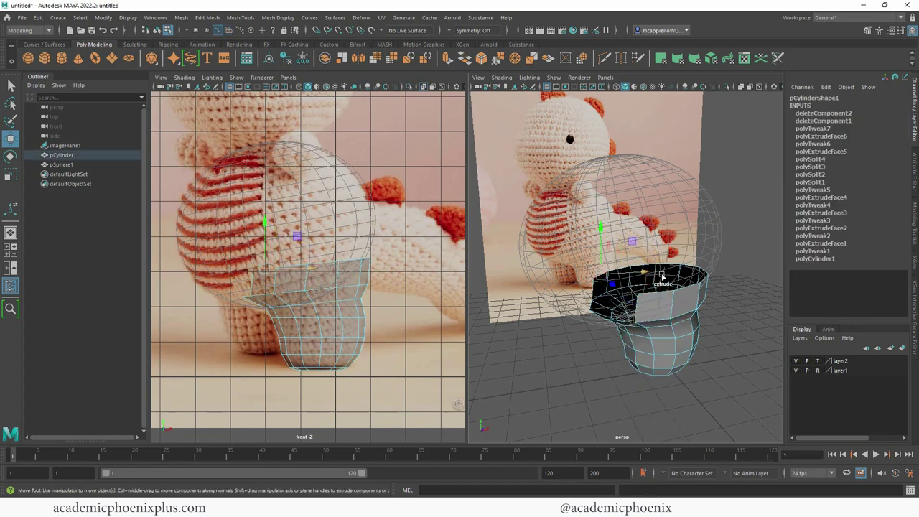
- Extrude the upper rim edges on the back and both sides of the opening upward by about 1.10
alt+drag(713, 293, 688, 304)
click(679, 272)
alt+right_drag(617, 270, 653, 274)
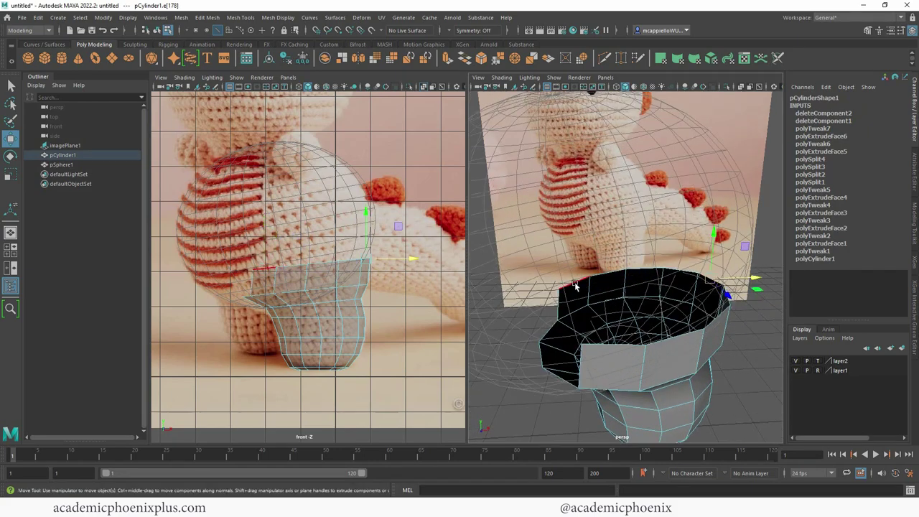
click(575, 285)
click(646, 270)
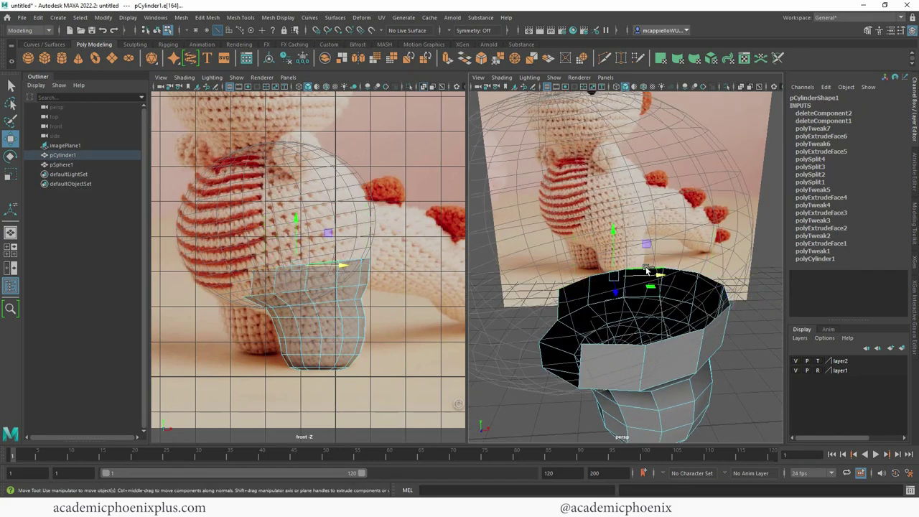
click(719, 295)
click(659, 342)
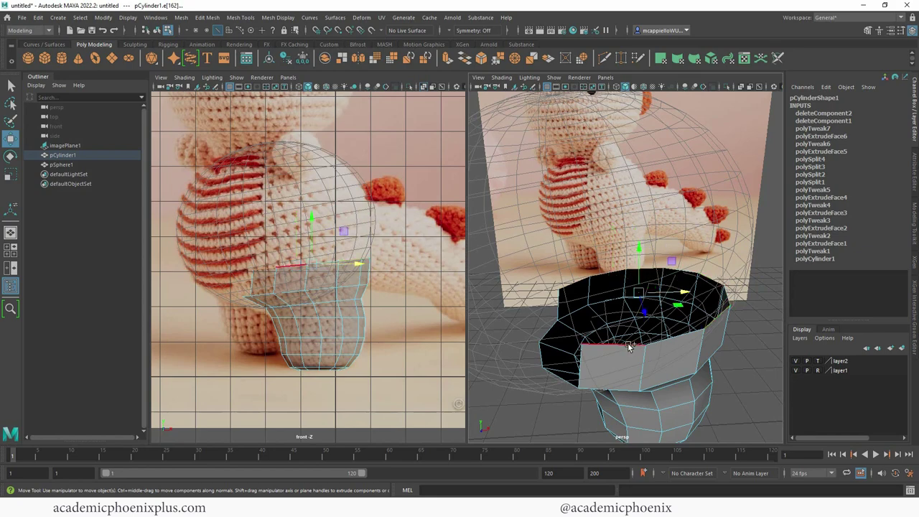
alt+drag(628, 342, 643, 271)
key(ctrl+e)
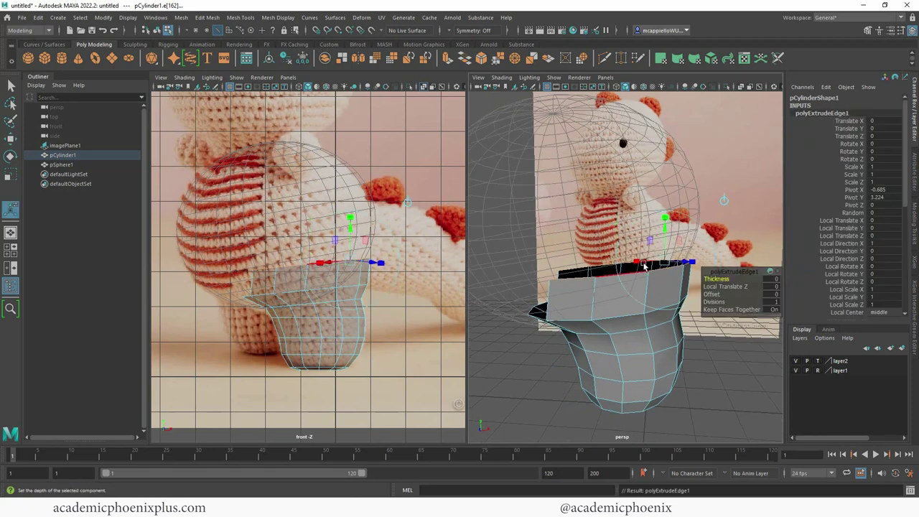
drag(667, 233, 667, 194)
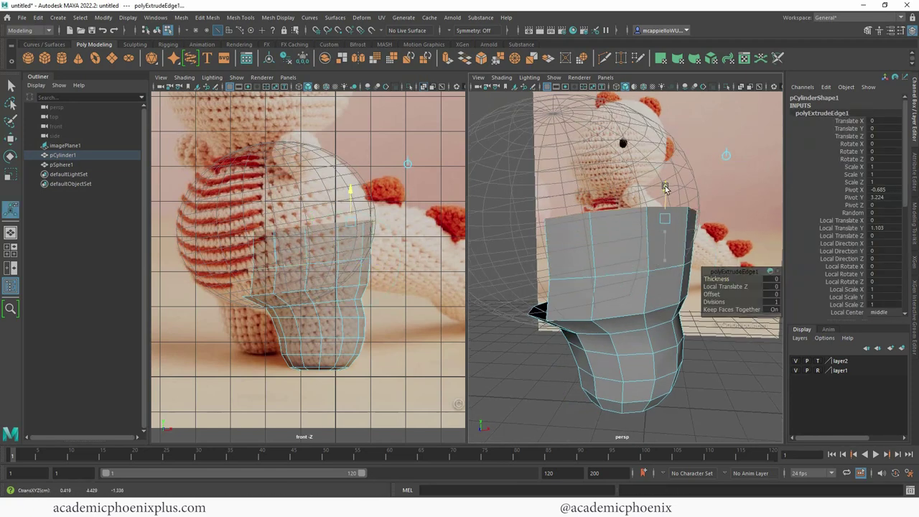
- Scale the extruded rim up by about 1.05 overall and widen it to about 1.49 in Z toward the sphere
key(r)
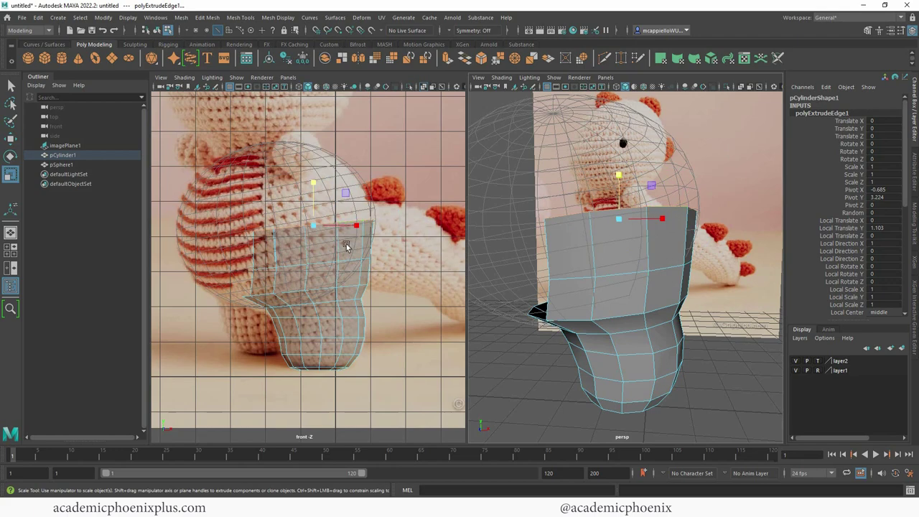
drag(318, 227, 320, 227)
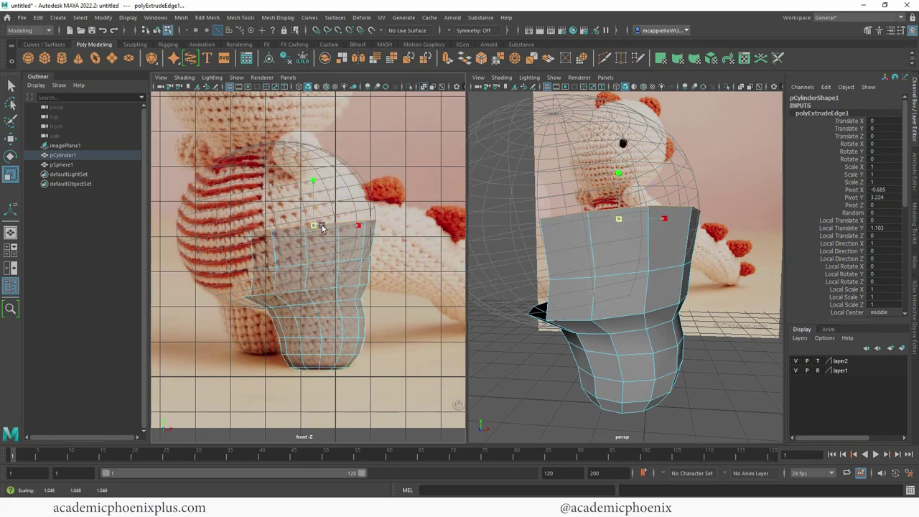
scroll(640, 198, down, 3)
alt+drag(624, 224, 718, 238)
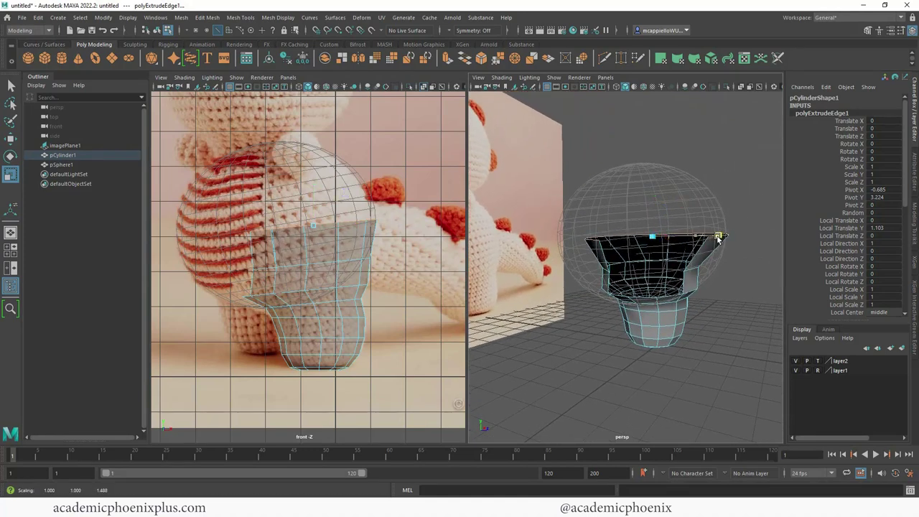
- Widen the edge loop just below the rim in Z so the side profile follows the sphere
right_drag(691, 266, 694, 241)
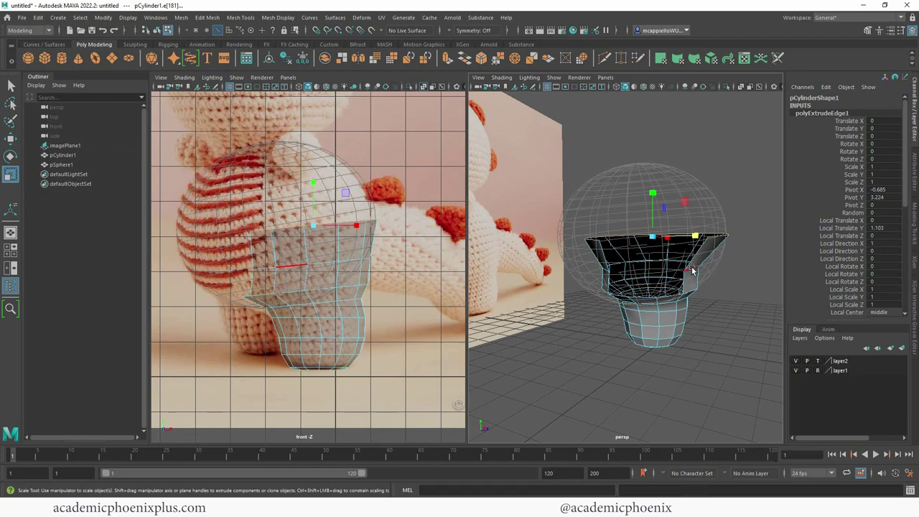
double_click(692, 270)
drag(695, 267, 709, 269)
- Extrude the rim edges again up to about 5.37 in Y and shift them to about -0.97 in X
alt+drag(712, 270, 645, 266)
right_drag(645, 243, 648, 218)
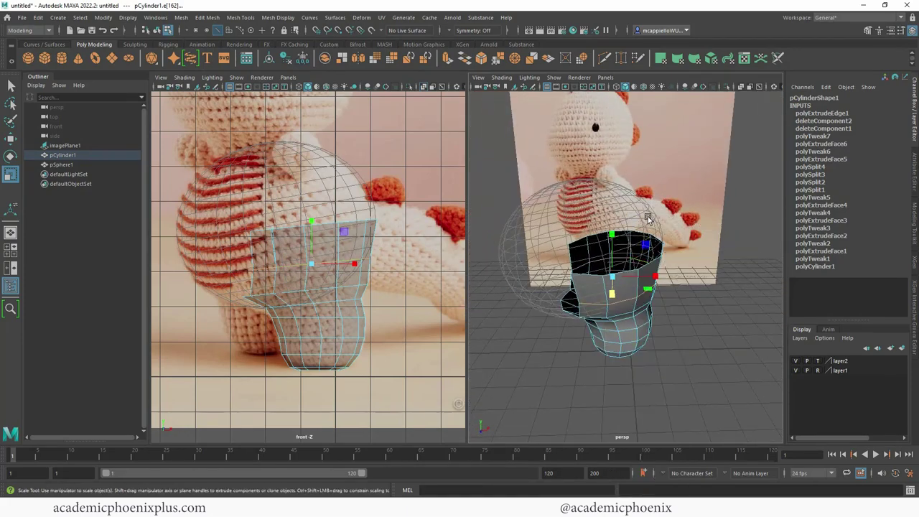
double_click(574, 245)
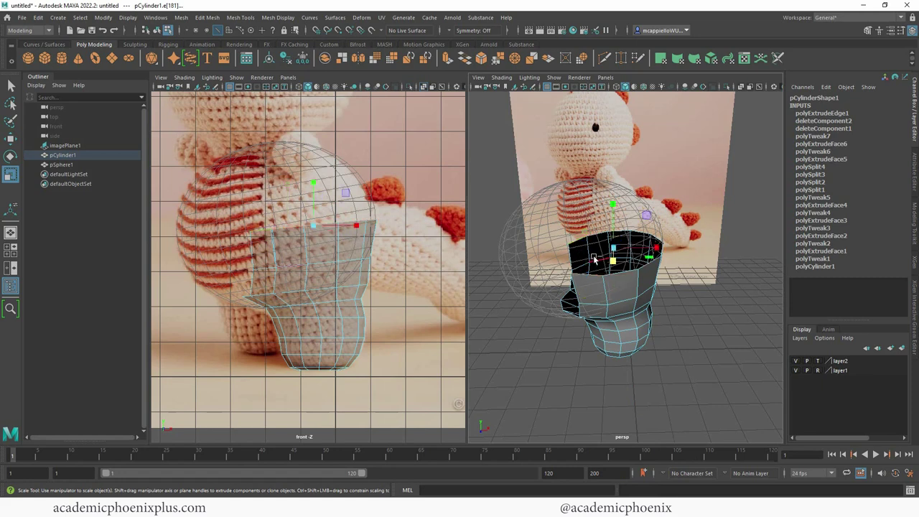
key(ctrl+e)
drag(613, 201, 602, 175)
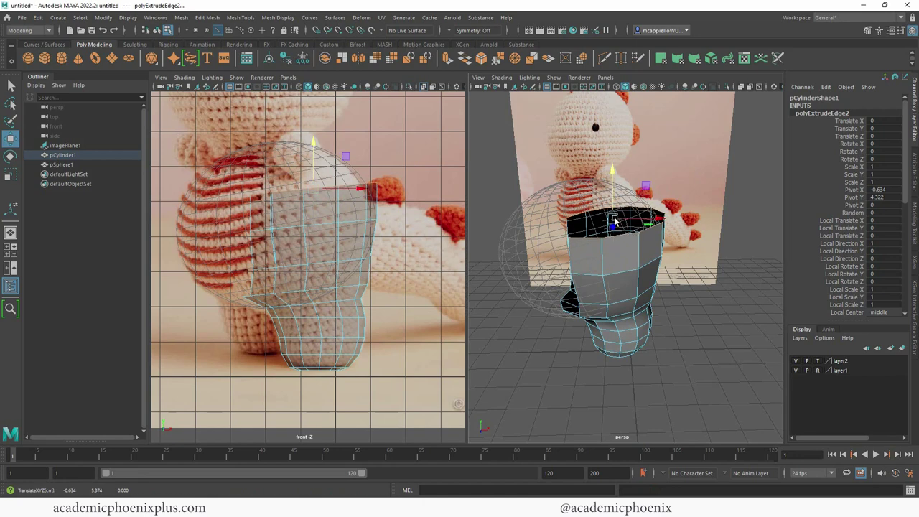
key(r)
key(w)
drag(655, 216, 654, 219)
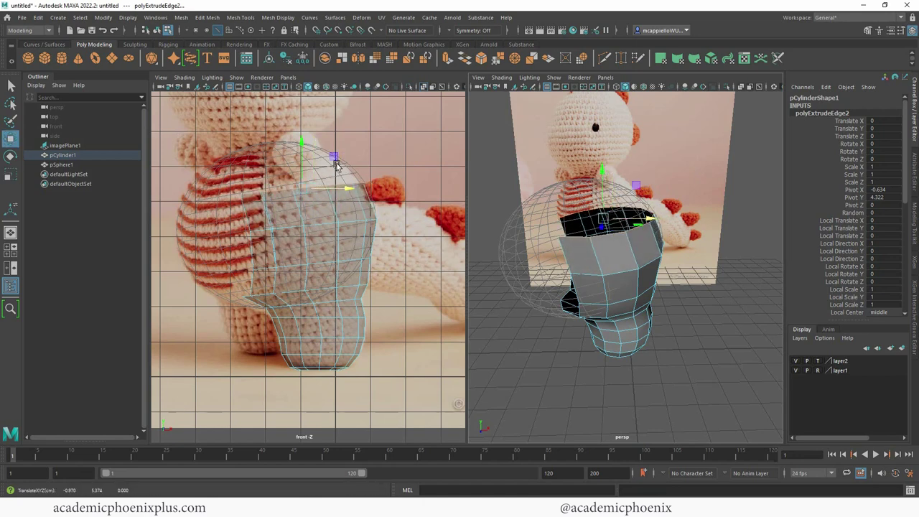
- Extrude the rim about 0.9 higher, shift it to about -1.57 in X and scale it to follow the sphere's curve
alt+drag(581, 203, 604, 219)
alt+middle_drag(604, 219, 623, 239)
key(ctrl+e)
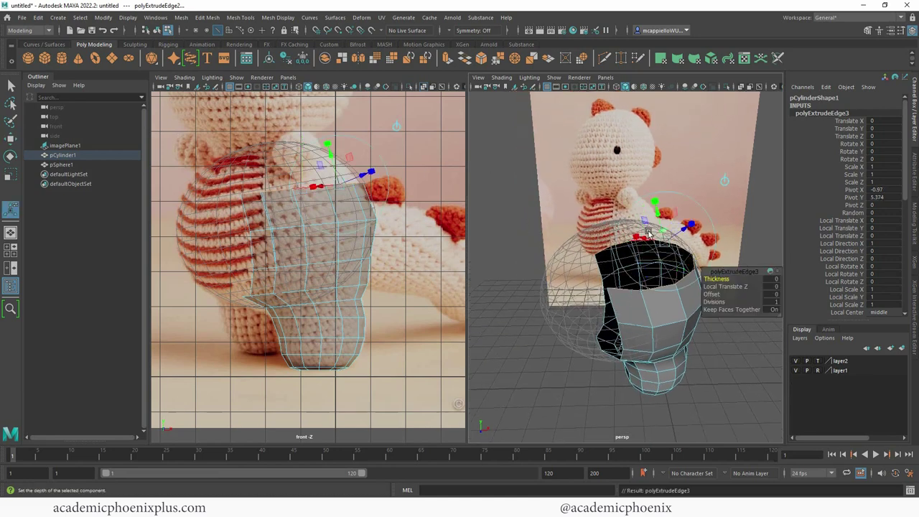
drag(656, 214, 644, 200)
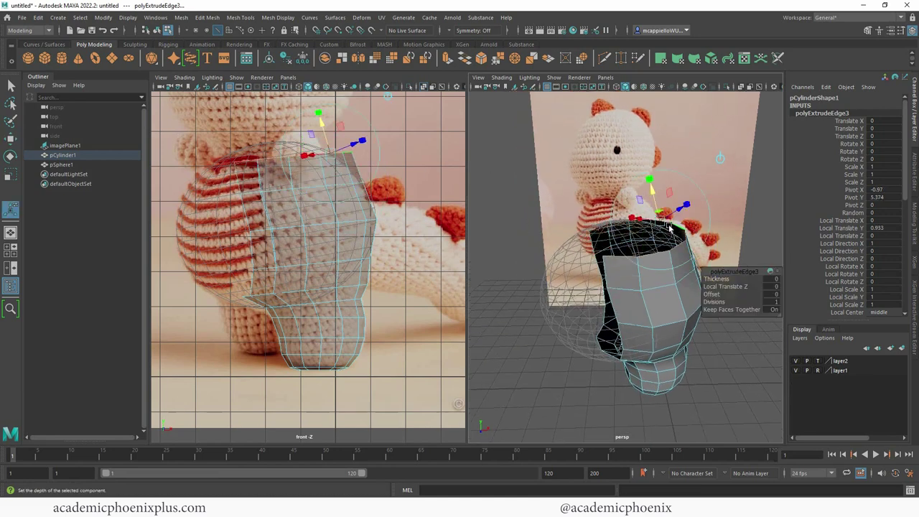
key(r)
drag(635, 236, 729, 261)
key(w)
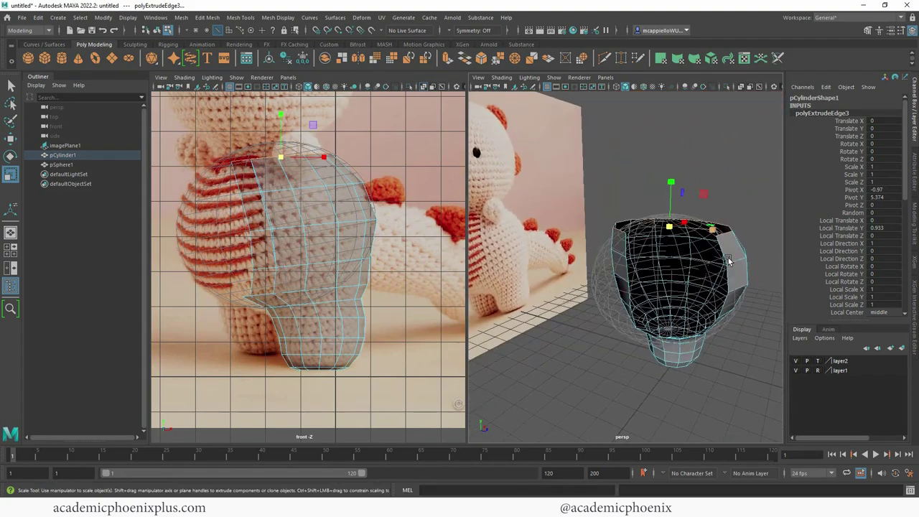
- Extrude the rim once more, scale it inward and raise it to about 6.61 in Y near the sphere's crown
mouse_move(646, 267)
alt+mouse_down()
mouse_move(632, 266)
mouse_move(698, 263)
mouse_move(700, 250)
mouse_move(632, 260)
alt+mouse_up()
key(ctrl+e)
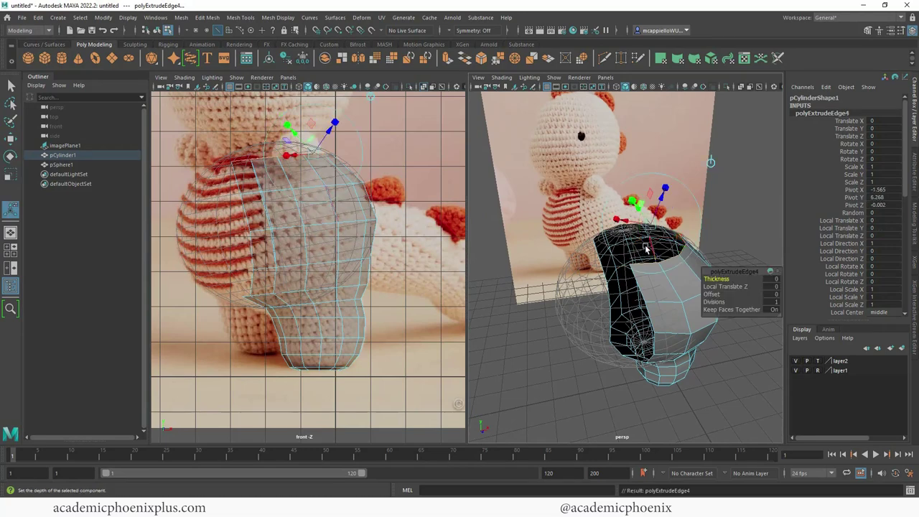
key(r)
drag(643, 241, 615, 241)
key(w)
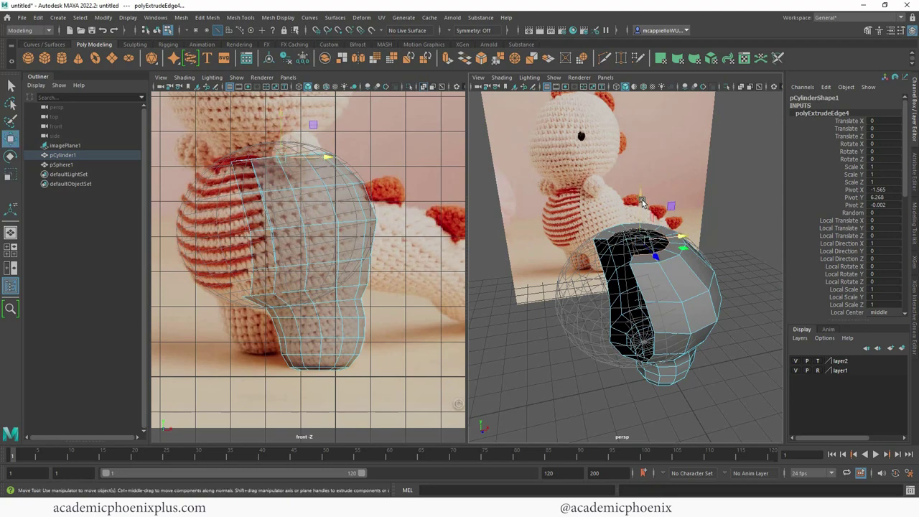
drag(642, 209, 640, 185)
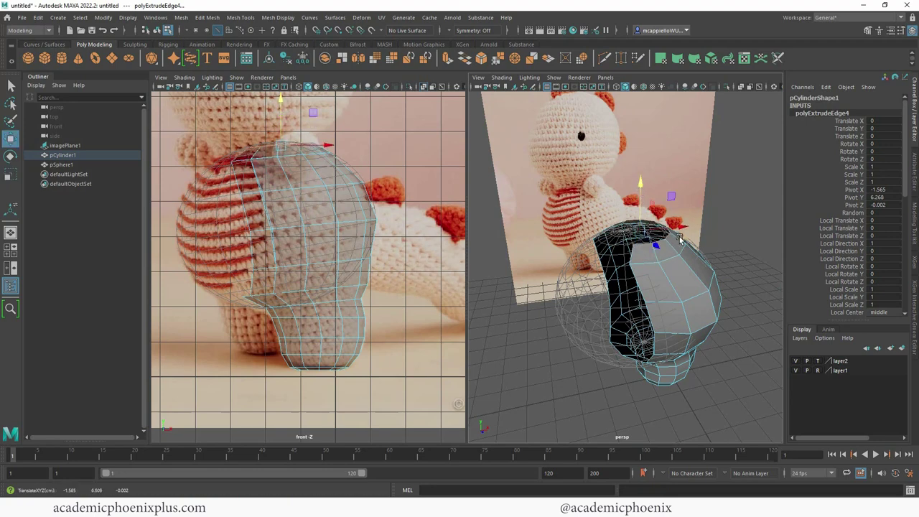
key(r)
drag(643, 231, 643, 252)
key(w)
- In the enlarged perspective view, move the opening's border edges on the image-plane side outward toward the sphere
alt+drag(595, 287, 505, 234)
key(space)
click(485, 223)
alt+drag(475, 280, 497, 245)
shift+double_click(476, 326)
alt+drag(497, 292, 507, 257)
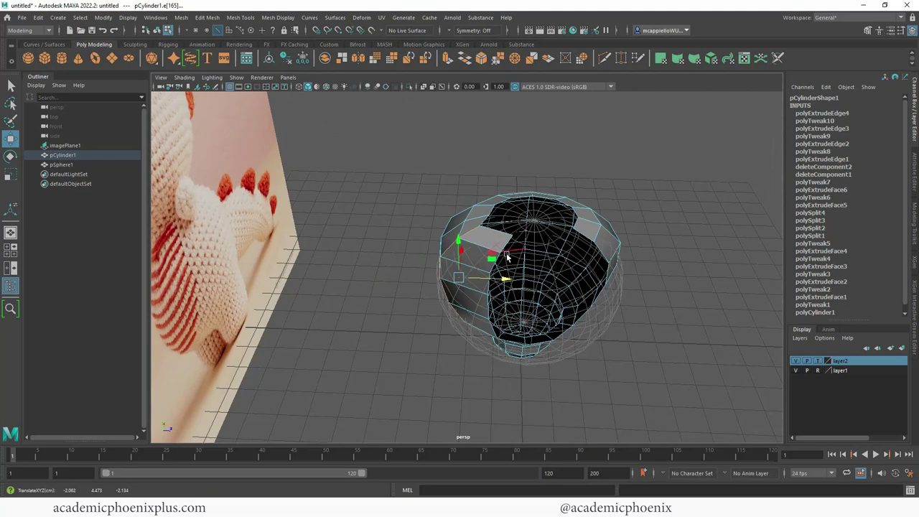
click(506, 248)
alt+drag(513, 288, 496, 267)
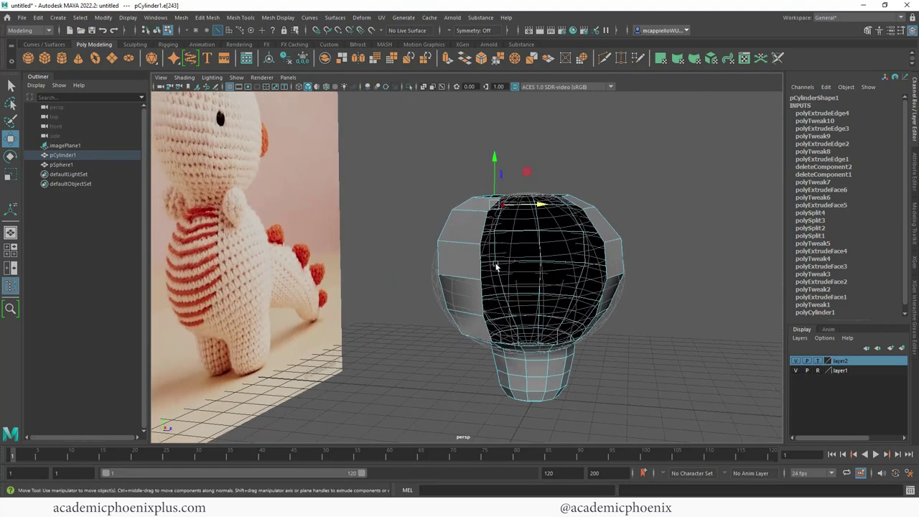
shift+click(492, 335)
mouse_move(498, 331)
alt+mouse_down()
mouse_move(534, 297)
mouse_move(490, 342)
alt+mouse_up()
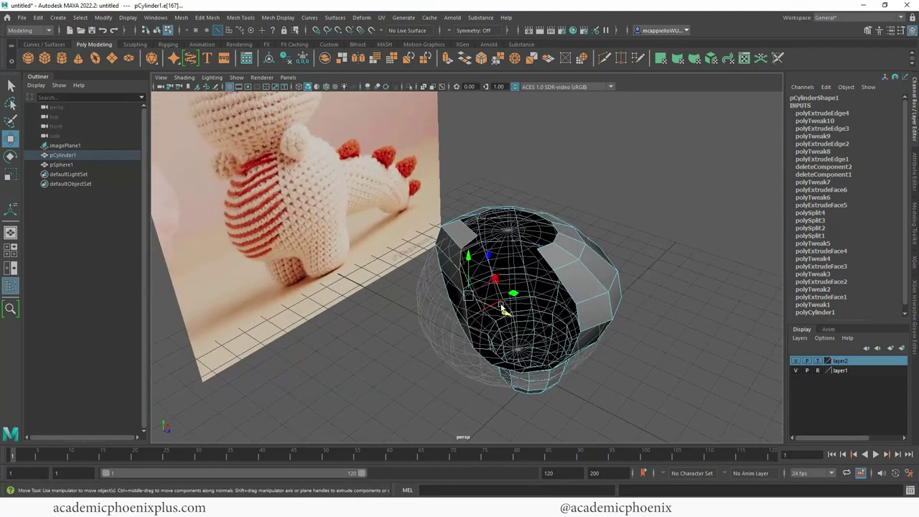
drag(503, 309, 464, 293)
- Switch to vertex selection and reposition the opening's border vertices on the image-plane side, from the crown to the lower corner, to follow the sphere
right_drag(433, 222, 391, 221)
click(428, 215)
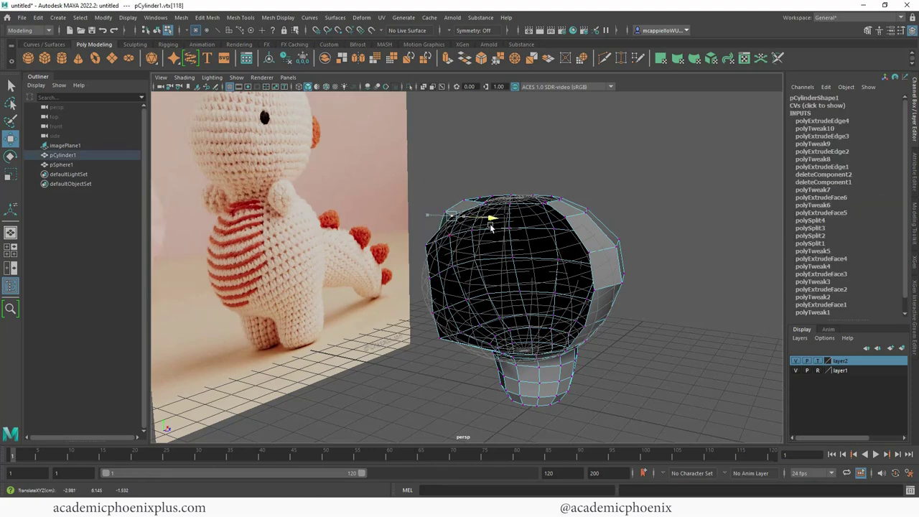
alt+drag(476, 231, 465, 243)
click(434, 279)
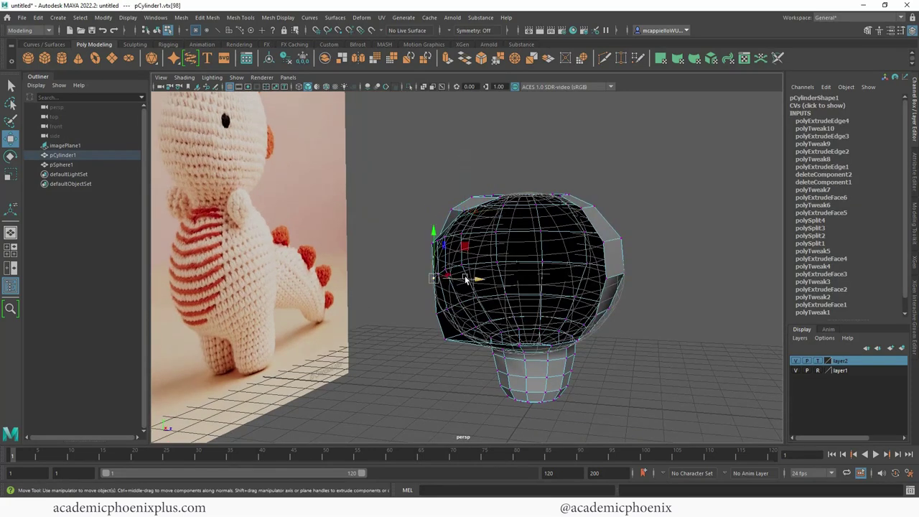
drag(469, 279, 462, 279)
click(437, 315)
drag(481, 316, 477, 317)
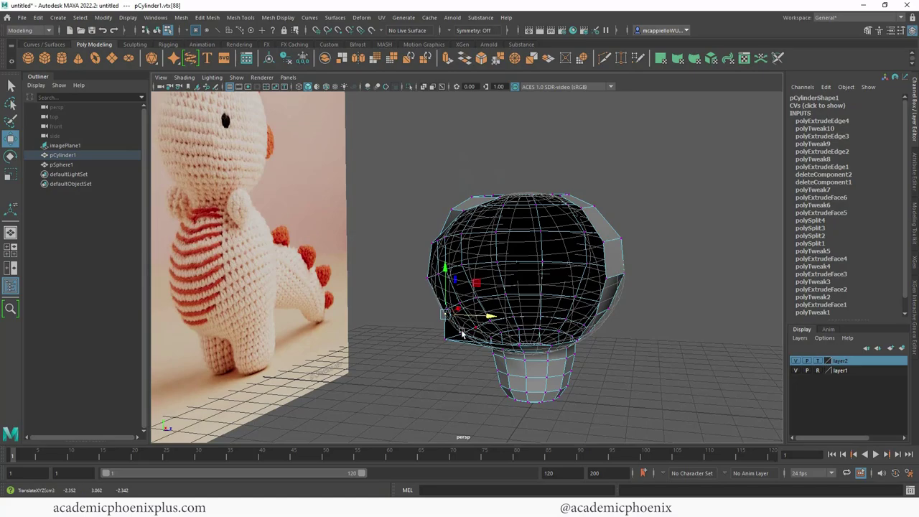
click(464, 339)
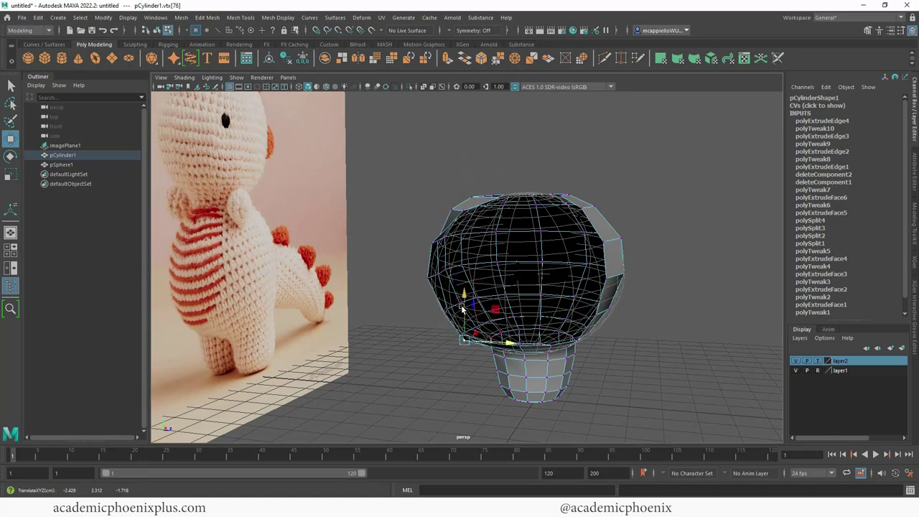
- Pull the protruding vertices along the outer image-plane side of the body inward to match the sphere's curve
alt+drag(467, 304, 585, 309)
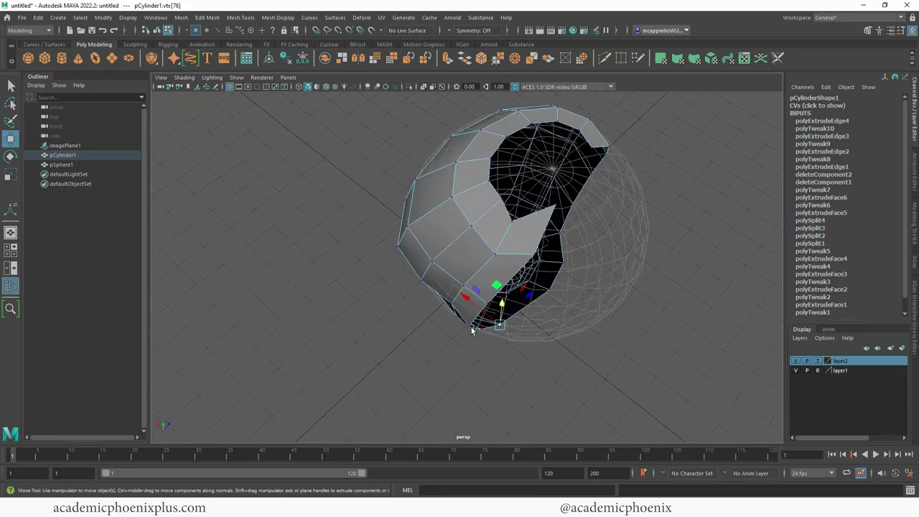
drag(472, 329, 479, 330)
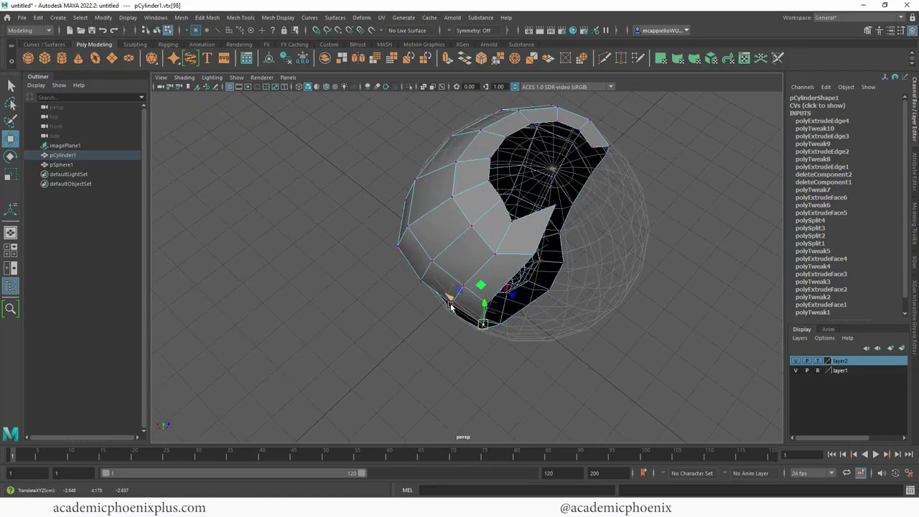
click(451, 307)
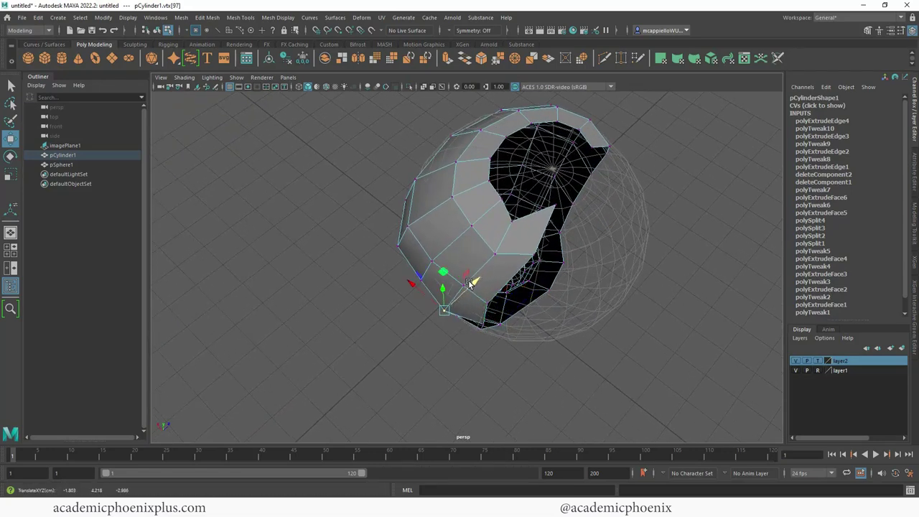
click(457, 326)
click(400, 248)
click(465, 286)
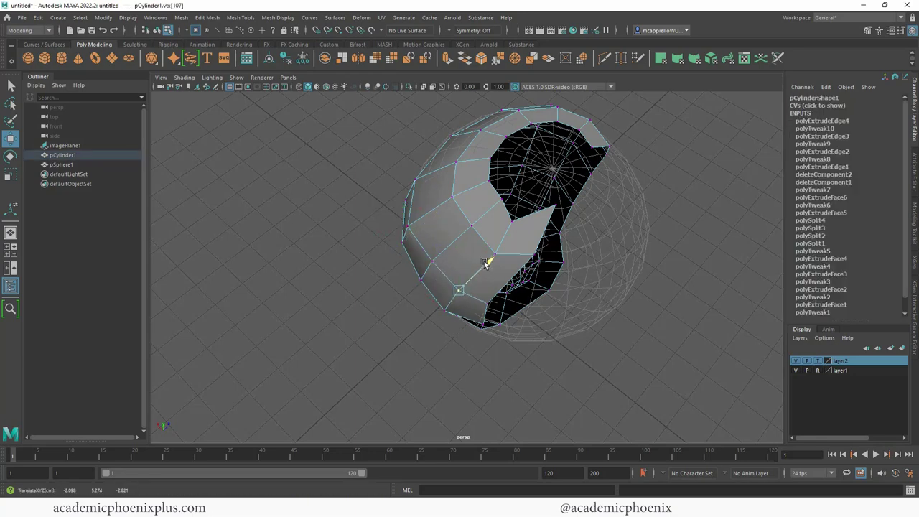
click(408, 227)
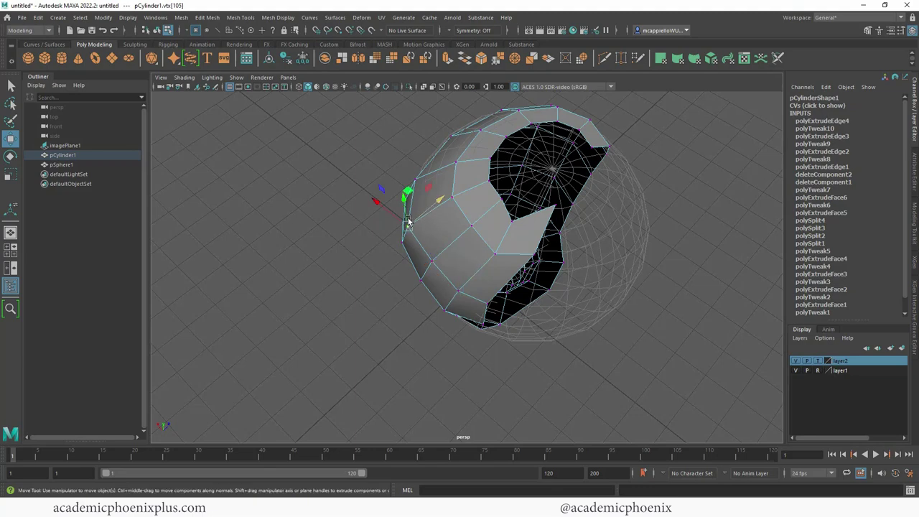
drag(408, 223, 418, 226)
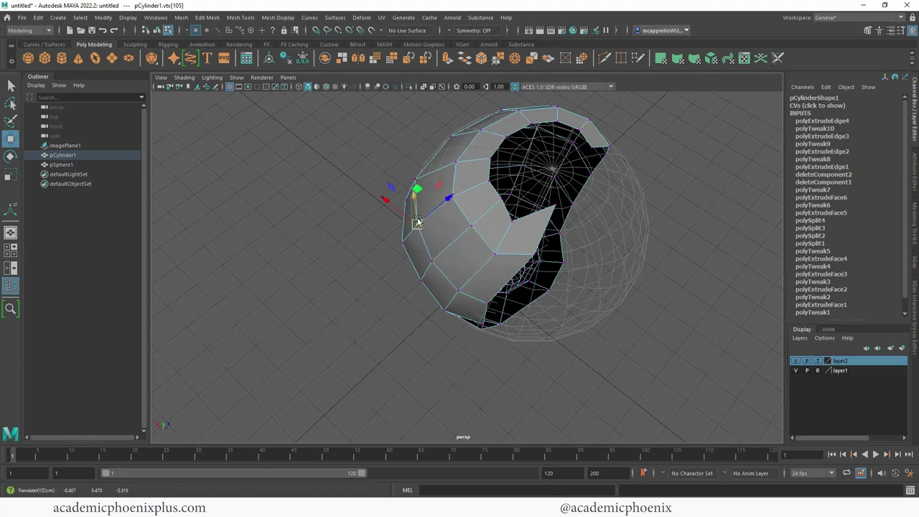
- Adjust the outer vertices around the body's tail-side curve to even out the rounding against the sphere
alt+drag(443, 184, 506, 191)
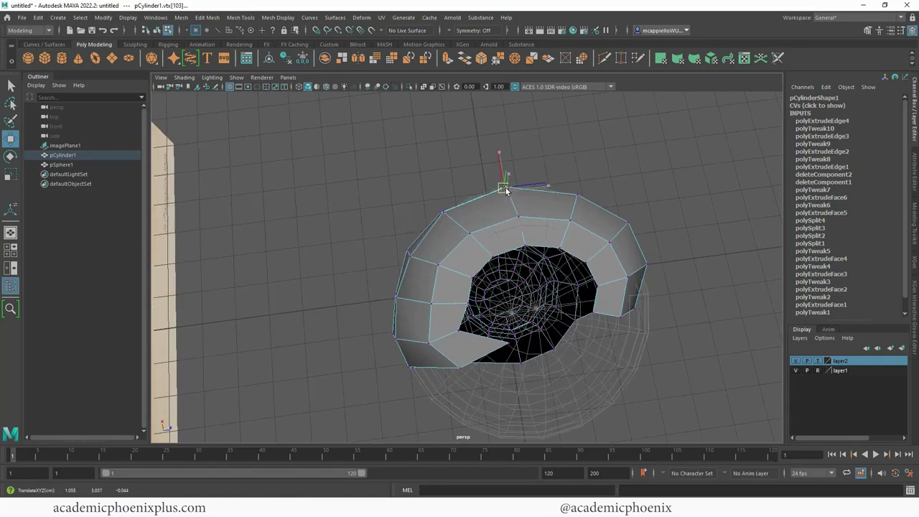
alt+drag(604, 195, 593, 214)
drag(577, 205, 625, 236)
alt+drag(628, 248, 606, 280)
- Pull the pointed corner vertex of the top rim back toward the sphere's edge and reshape the neighbouring rim vertices
click(488, 321)
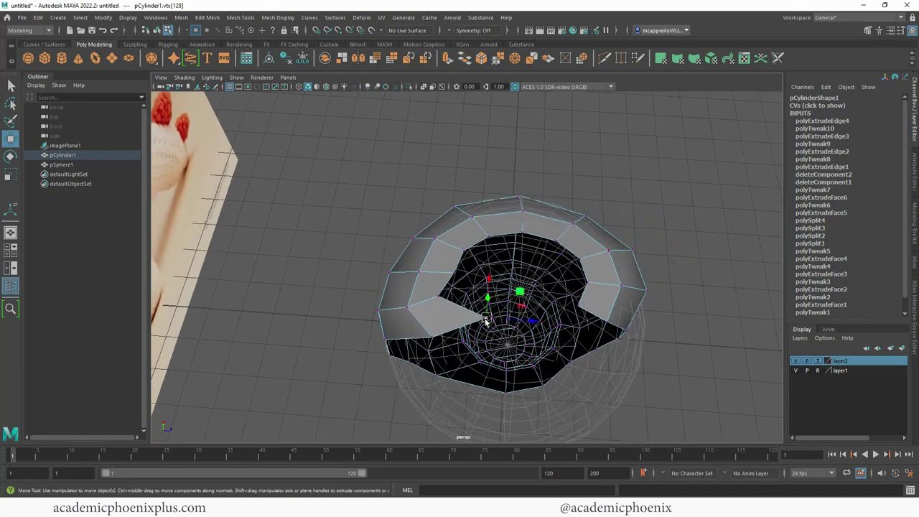
drag(488, 321, 452, 328)
click(444, 297)
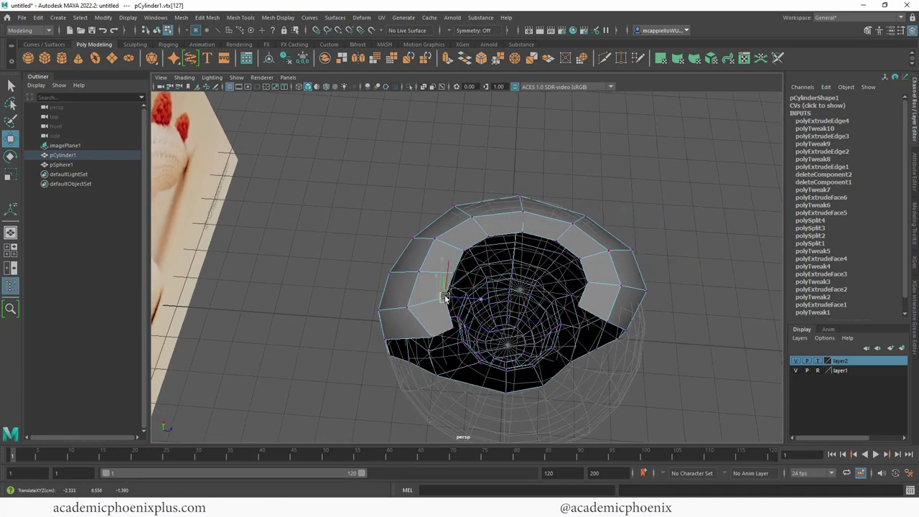
click(428, 340)
drag(428, 340, 478, 259)
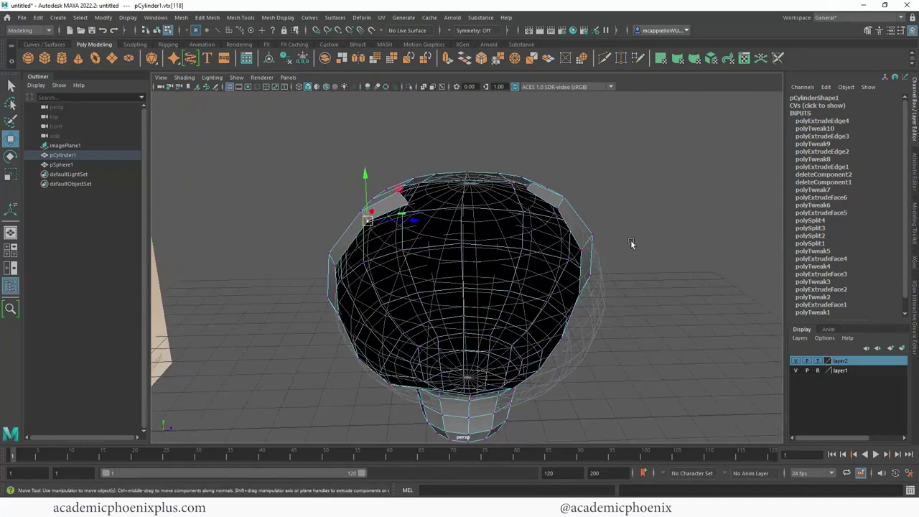
- Move the opening's border vertices on the side away from the image plane outward onto the sphere
click(586, 249)
drag(617, 260, 639, 251)
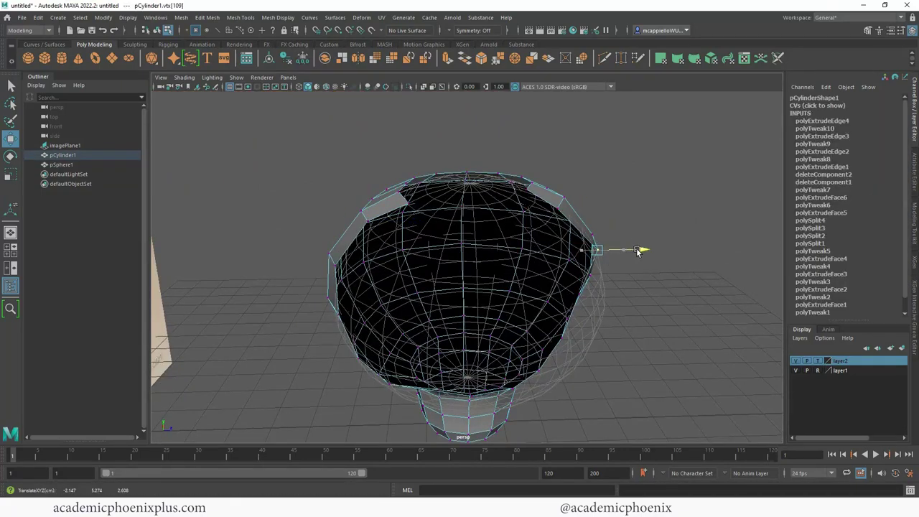
alt+drag(592, 302, 551, 311)
click(561, 291)
click(566, 327)
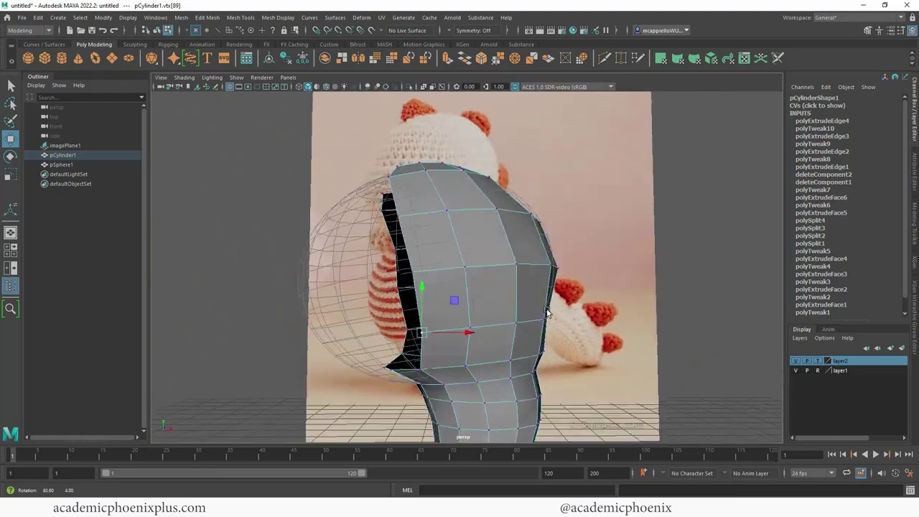
- Return to object mode, preview the body mesh smoothed against the reference, and restore the unsmoothed display
alt+right_drag(550, 312, 414, 283)
right_drag(490, 273, 537, 225)
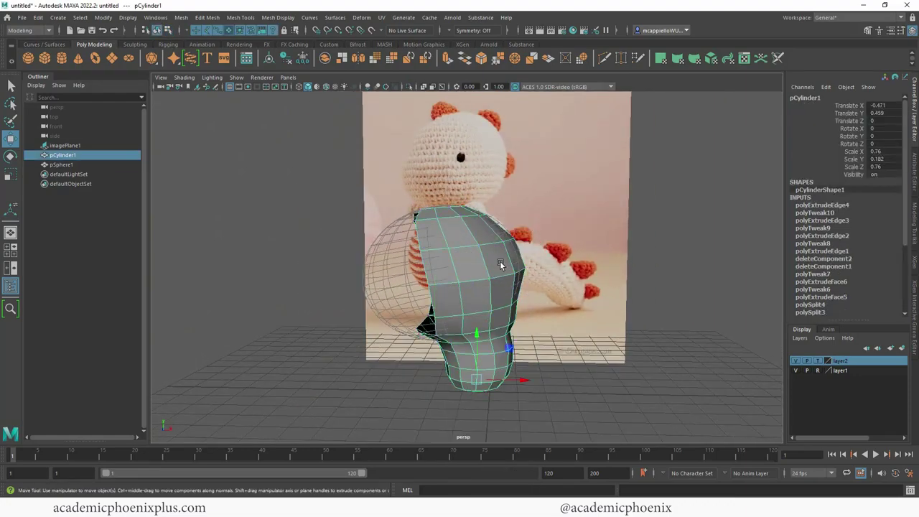
key(3)
click(561, 319)
mouse_move(608, 340)
alt+mouse_down()
mouse_move(645, 323)
mouse_move(580, 353)
mouse_move(618, 322)
mouse_move(614, 335)
alt+mouse_up()
click(479, 309)
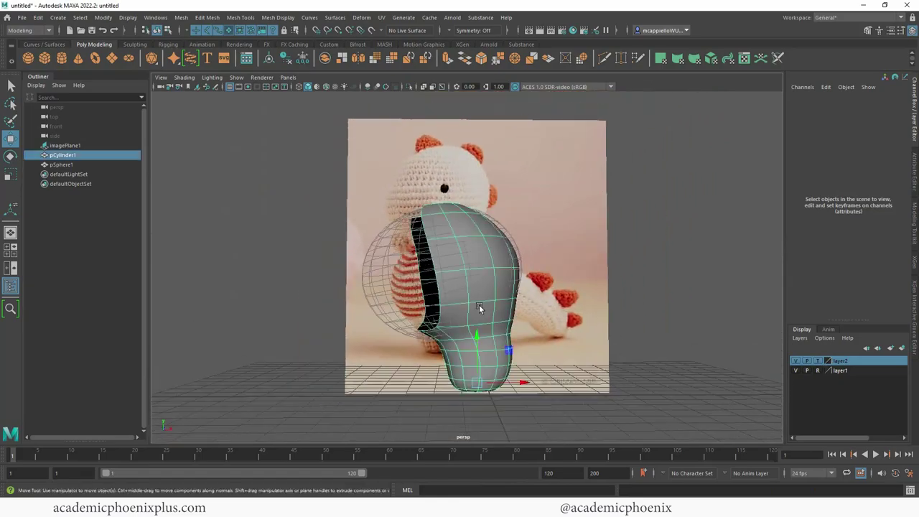
key(1)
alt+drag(484, 306, 503, 301)
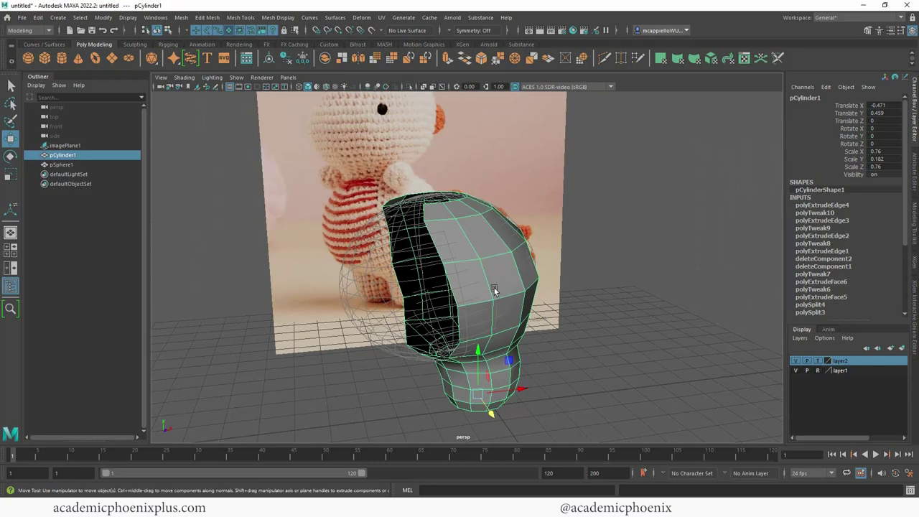
alt+drag(497, 290, 485, 291)
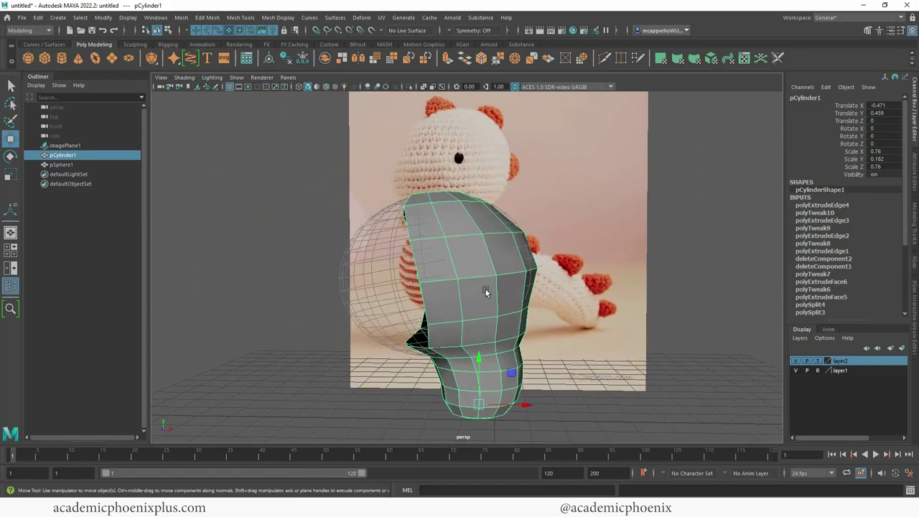
- Hide layer2 with the guide sphere and show the front view beside the perspective view, framed on the body
click(796, 360)
key(space)
key(space)
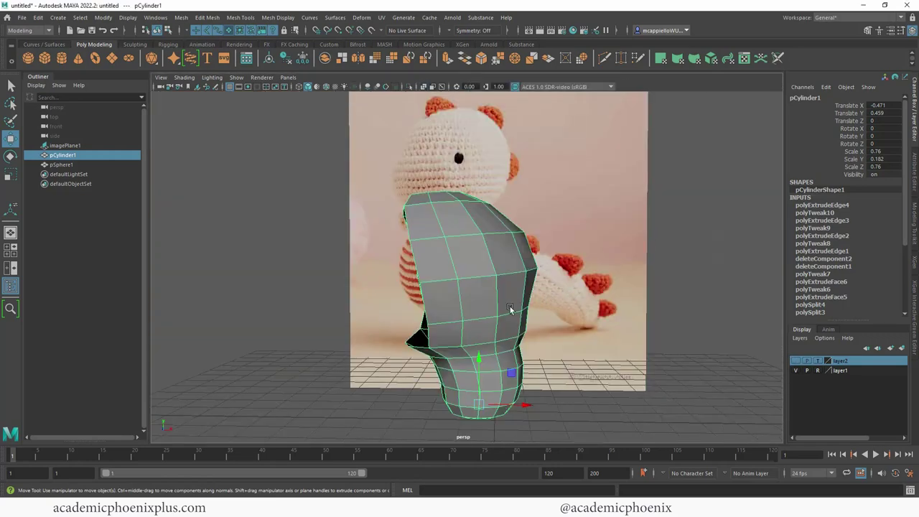
alt+drag(510, 308, 499, 303)
alt+drag(501, 373, 489, 373)
key(space)
alt+middle_drag(350, 281, 379, 312)
alt+right_drag(341, 283, 328, 294)
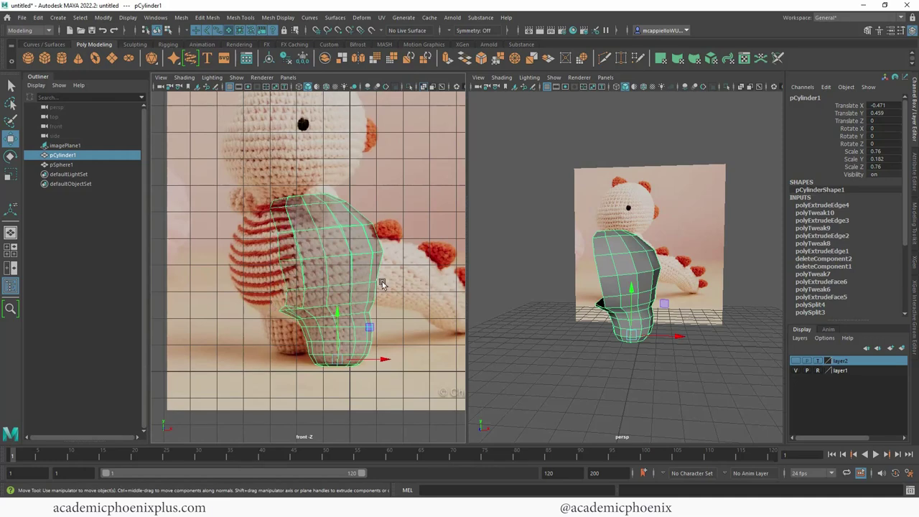
- Switch the body mesh to edge selection in the perspective view, facing its opening
alt+drag(654, 274, 697, 265)
alt+right_drag(679, 260, 718, 261)
right_click(610, 231)
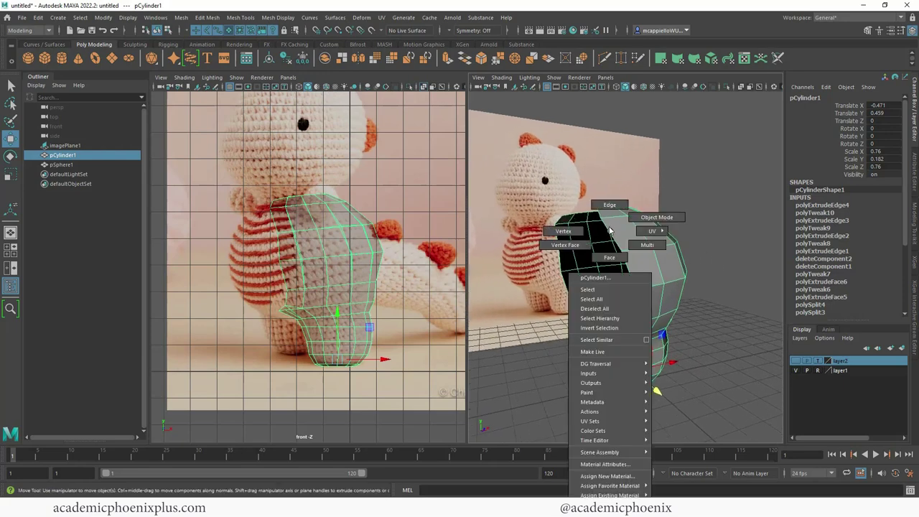
right_drag(610, 231, 610, 206)
alt+drag(613, 216, 578, 218)
click(603, 227)
click(549, 244)
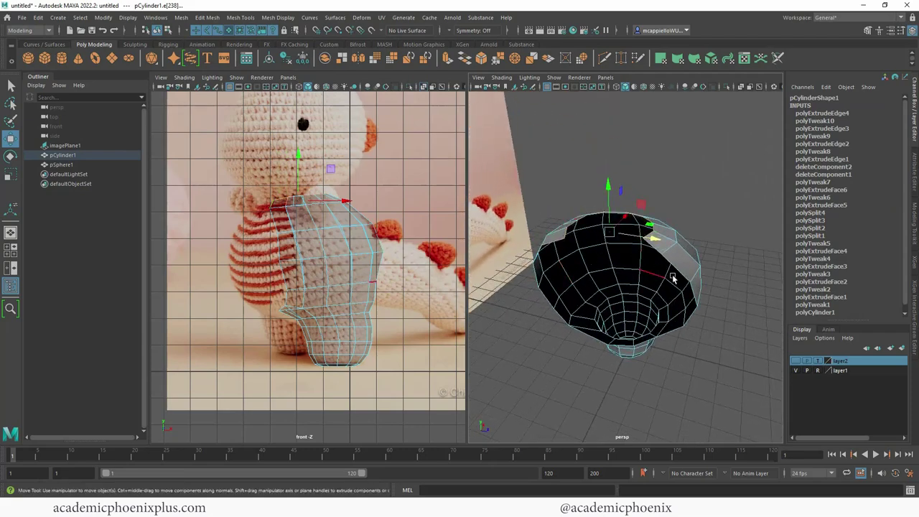
alt+drag(673, 279, 596, 257)
click(670, 245)
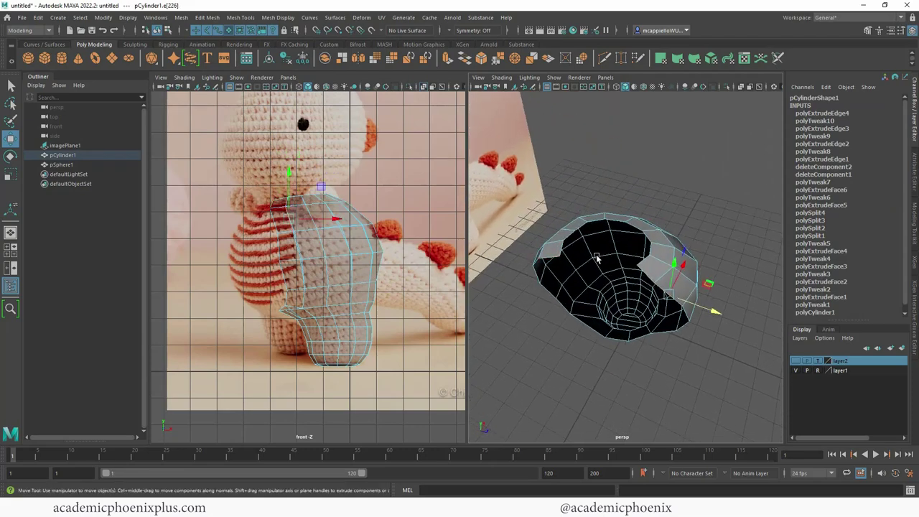
click(547, 259)
click(648, 279)
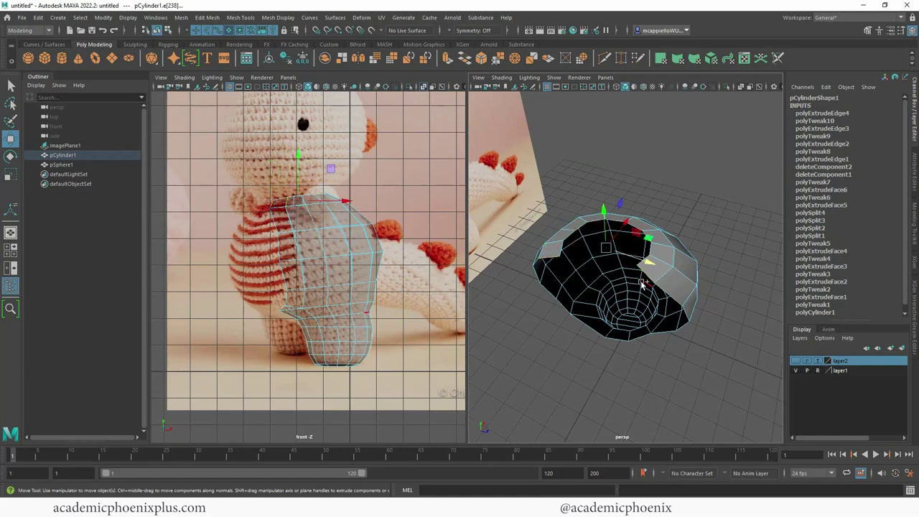
alt+drag(669, 267, 655, 230)
click(722, 226)
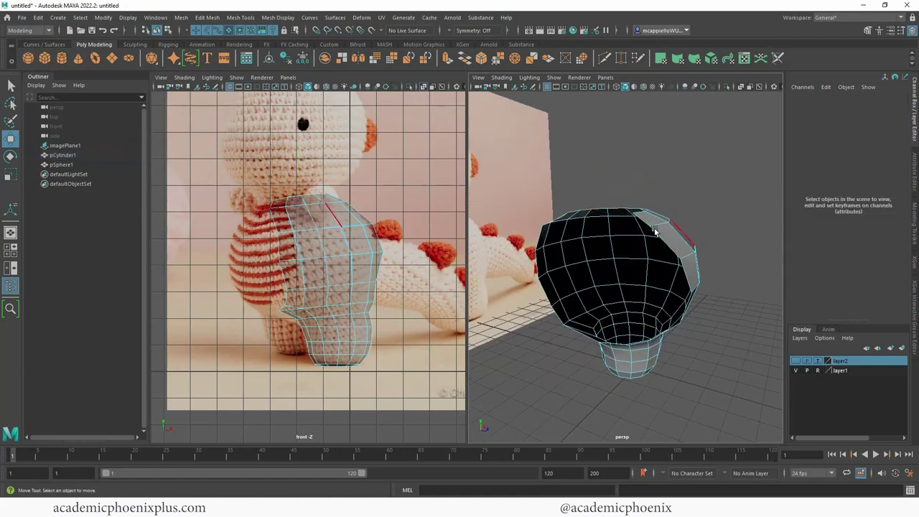
- Select the border edges around the body's opening, scale them flat along X and shift them to about -2.95 in X
click(644, 220)
alt+drag(652, 338, 635, 305)
click(583, 325)
alt+drag(583, 325, 585, 284)
click(571, 312)
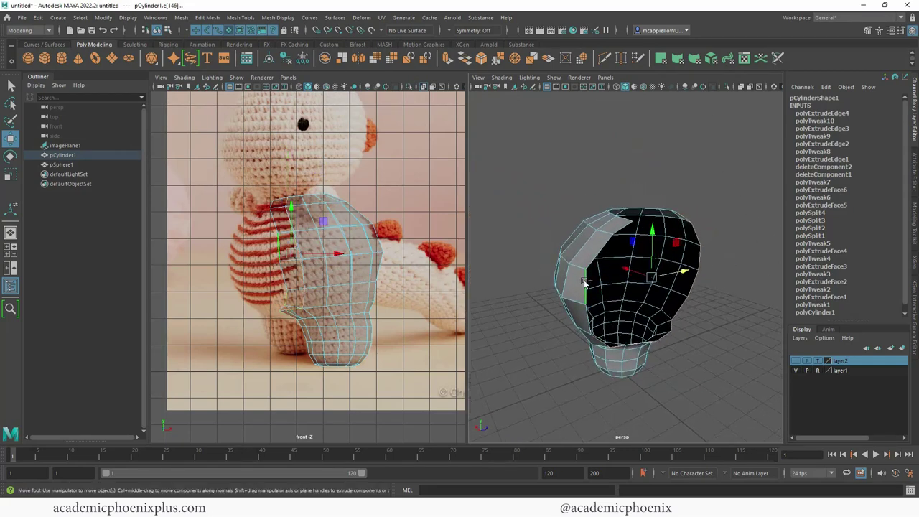
alt+drag(622, 229, 577, 289)
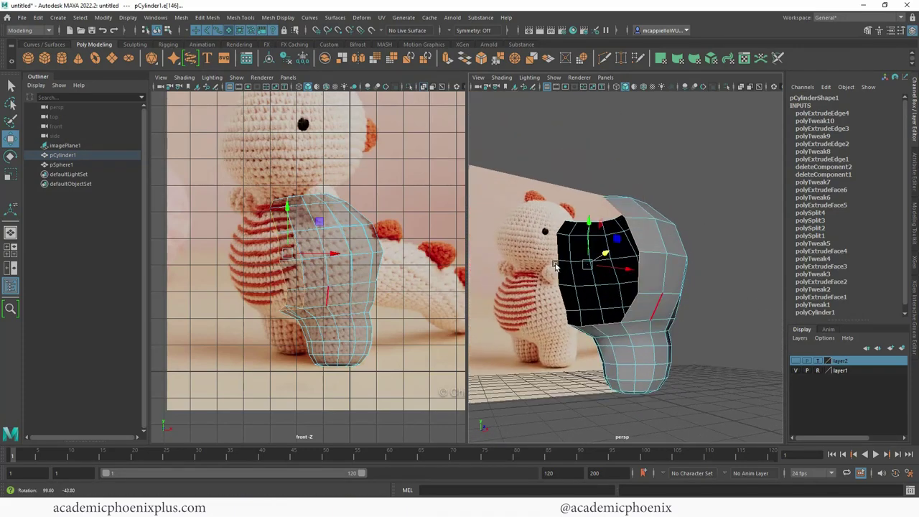
key(r)
drag(333, 254, 314, 254)
key(w)
scroll(373, 242, up, 2)
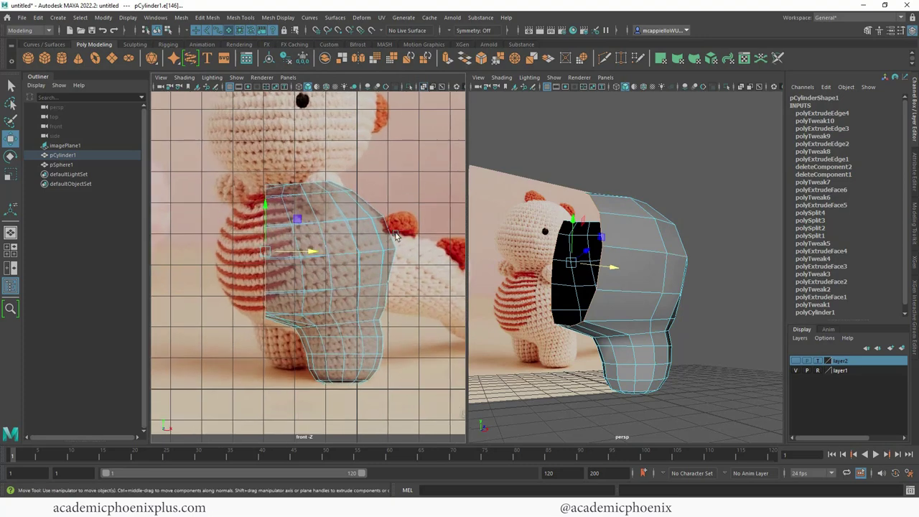
- Select the vertices at the top corner of the flattened opening in the front view and lower them to about 6.5 in Y
right_drag(308, 194, 348, 180)
right_drag(285, 190, 266, 186)
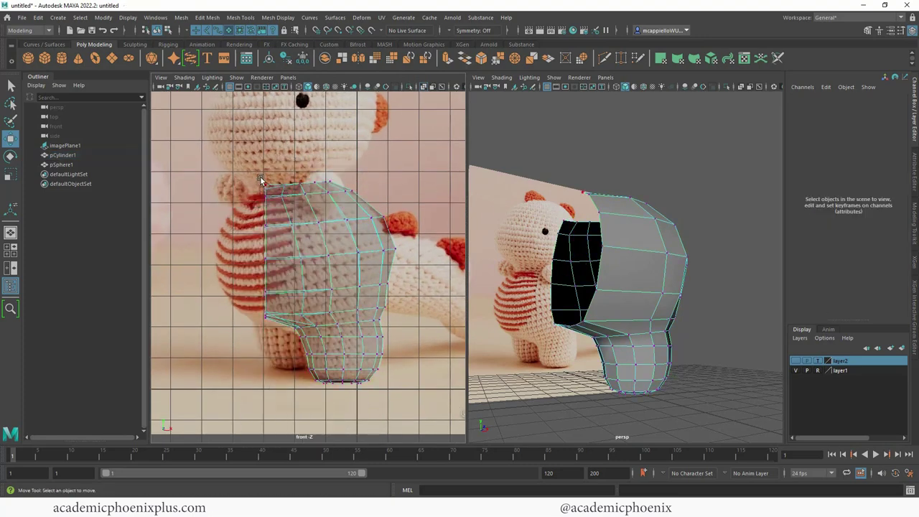
drag(259, 177, 272, 192)
mouse_move(264, 155)
mouse_down()
mouse_move(281, 188)
mouse_move(265, 167)
mouse_up()
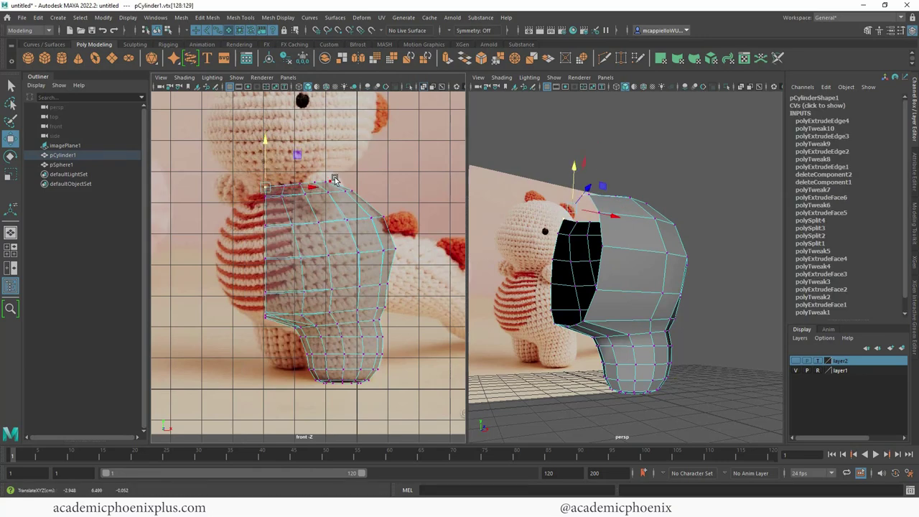
- Return the body mesh to object mode and move its pivot onto the flat open border, about -2.95 in X and 3.2 in Y
right_drag(373, 229, 406, 222)
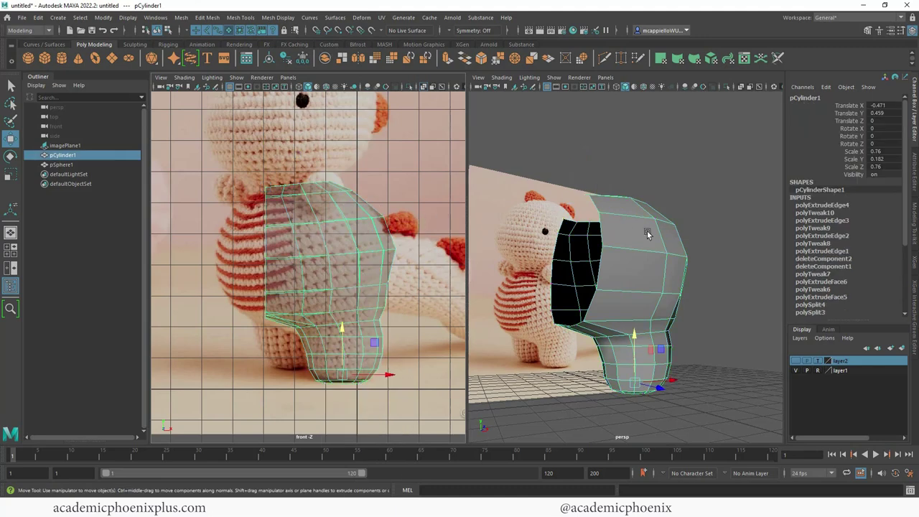
key(f)
key(d)
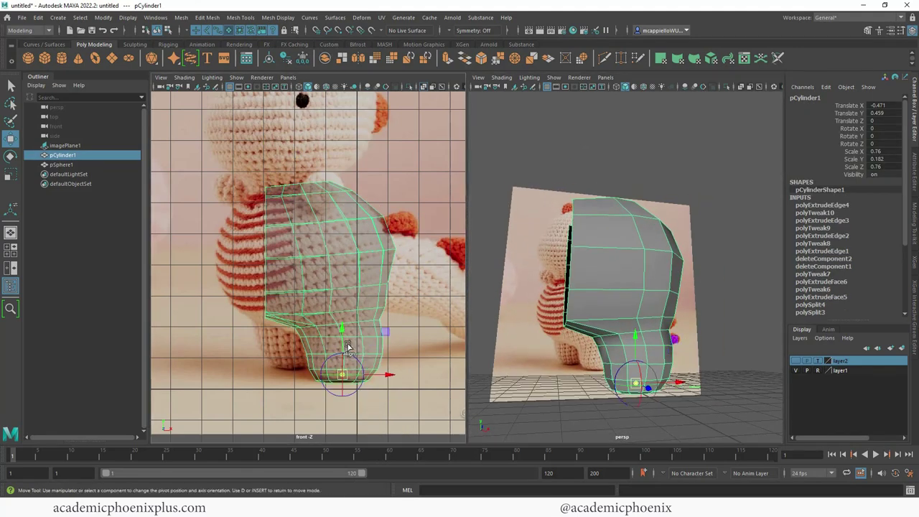
drag(343, 327, 348, 253)
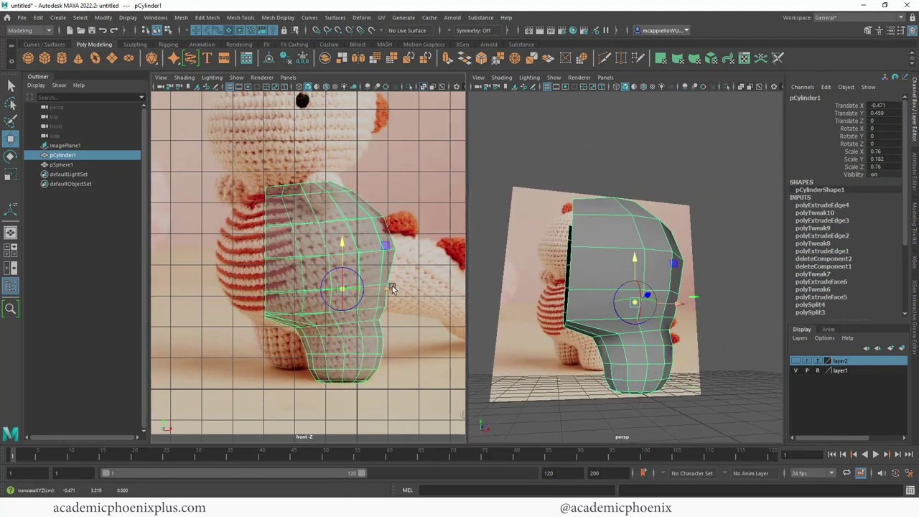
drag(392, 292, 314, 285)
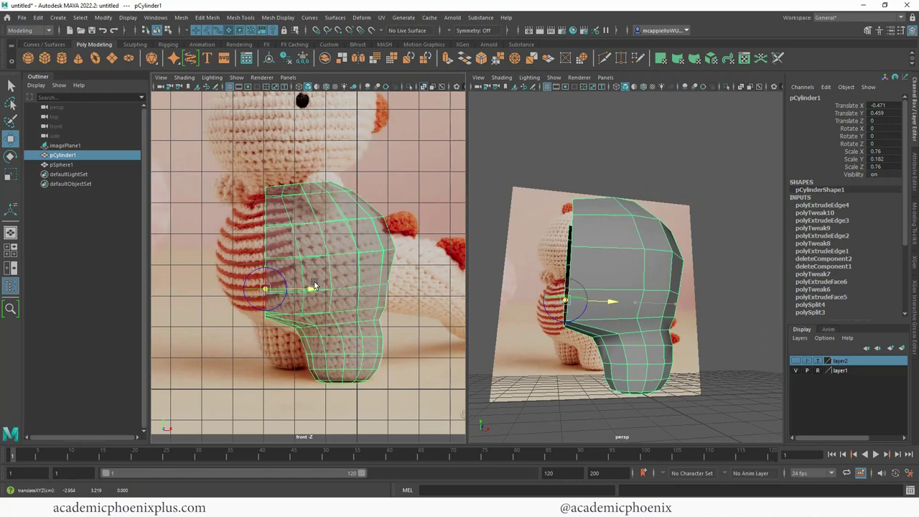
ctrl+shift+right_drag(648, 240, 713, 216)
ctrl+shift+right_click(642, 226)
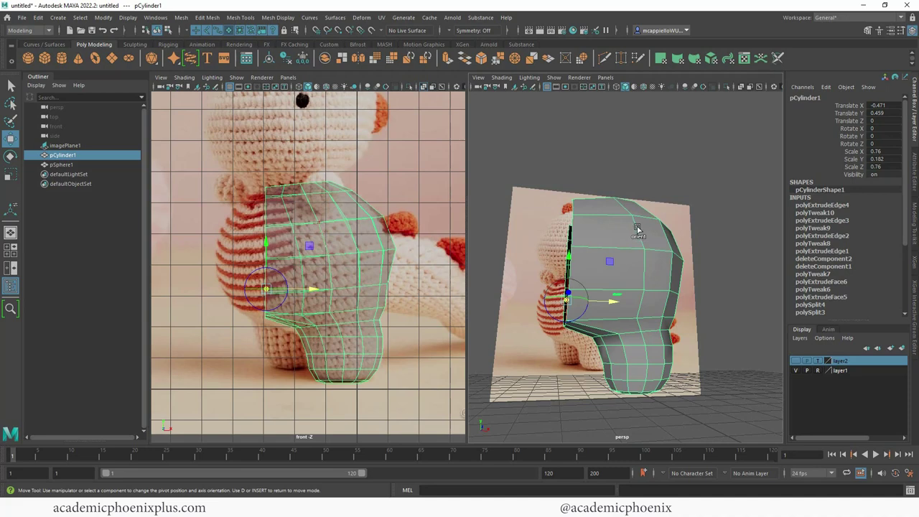
key(d)
alt+drag(698, 201, 687, 214)
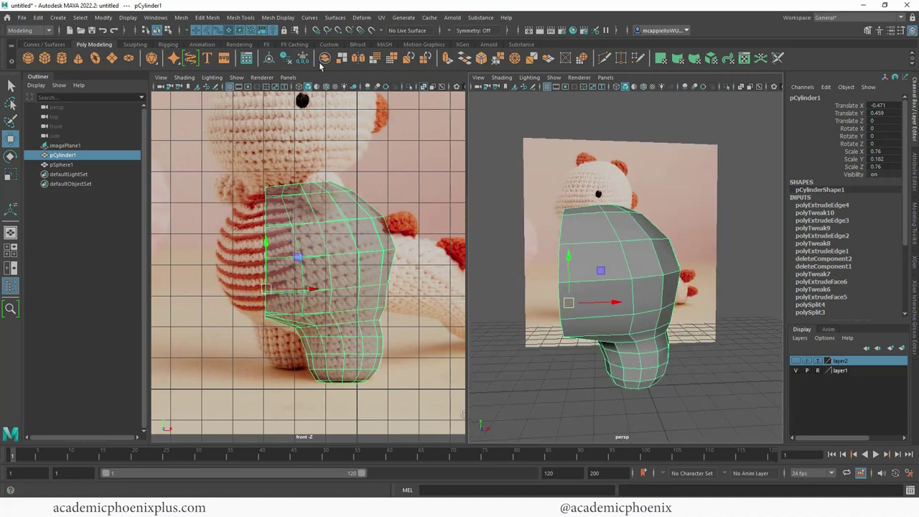
- Mirror the body mesh across the Y axis with the axis position set to Object and border vertices merged
click(183, 17)
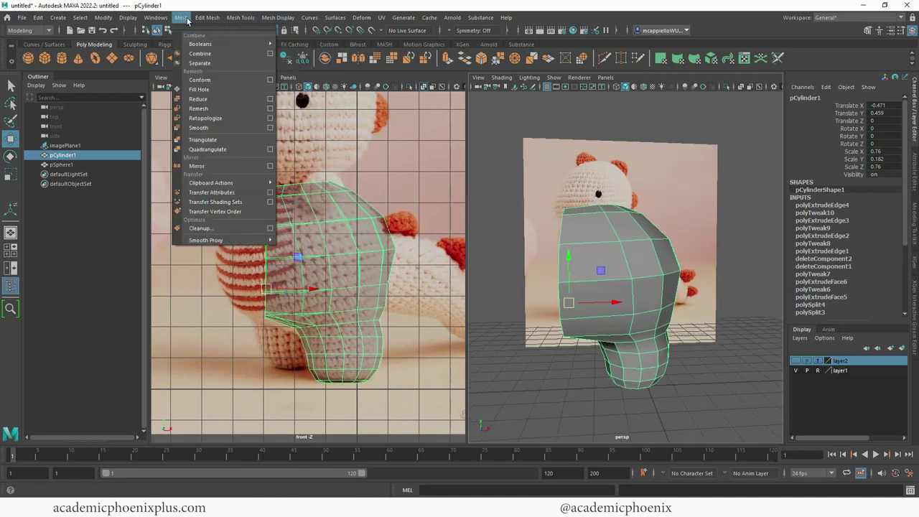
click(270, 165)
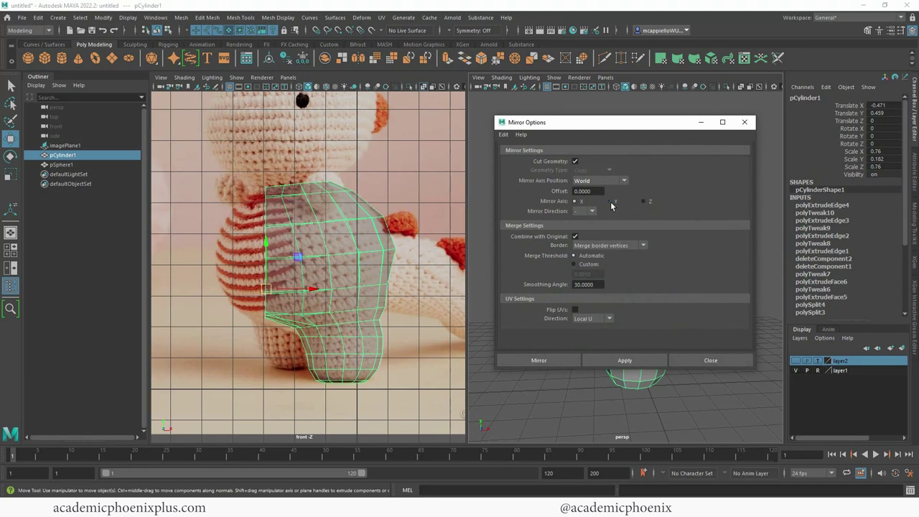
click(624, 182)
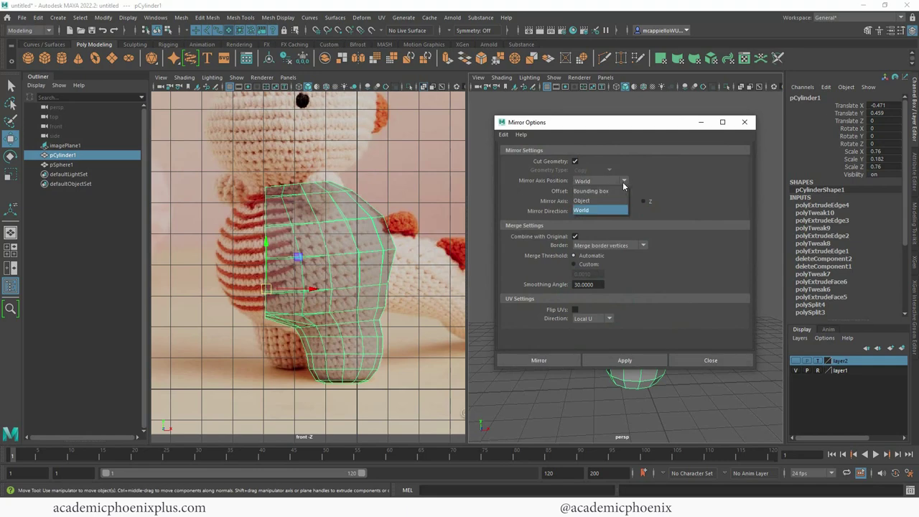
click(594, 201)
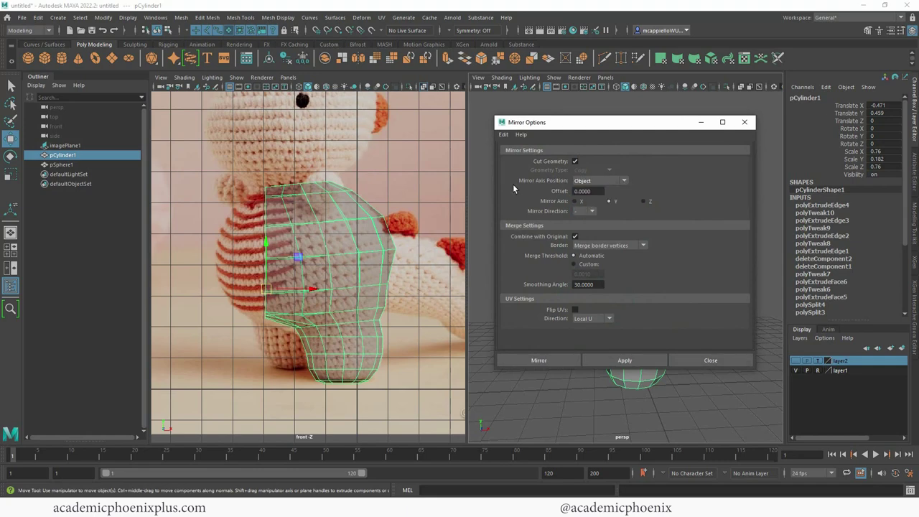
click(623, 361)
click(745, 122)
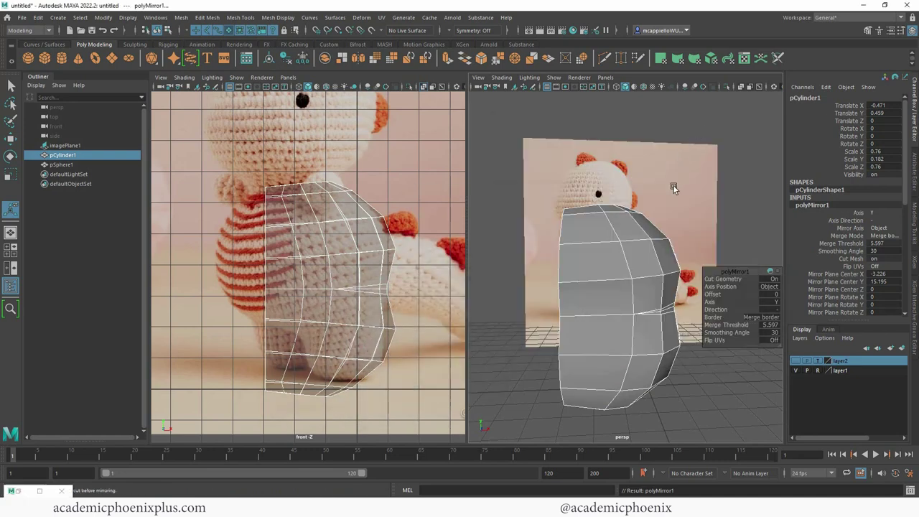
- Change the mirror's axis to X and its direction to negative, keeping Cut Geometry on
drag(732, 279, 593, 227)
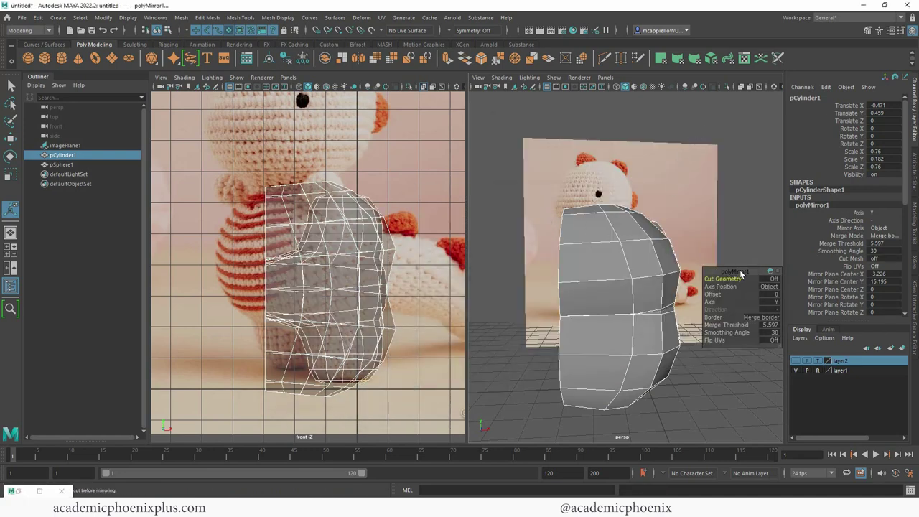
drag(741, 273, 532, 127)
key(ctrl+z)
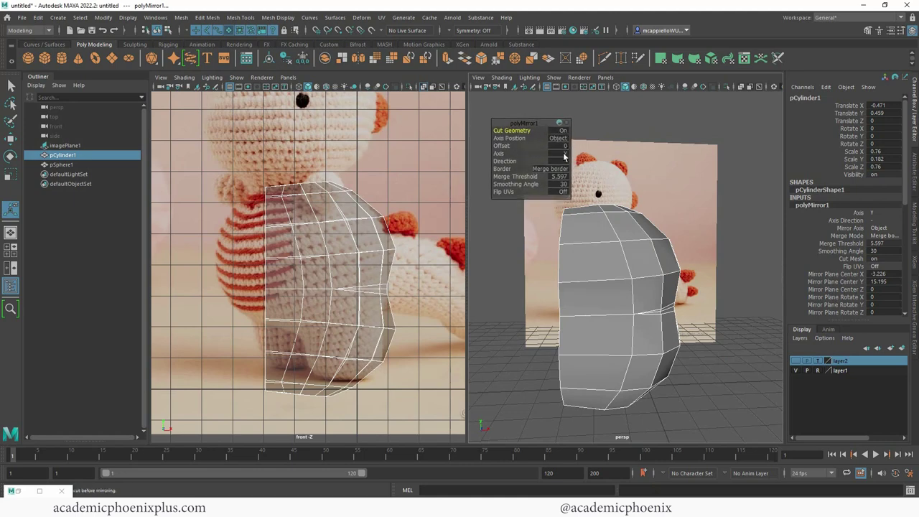
click(563, 153)
click(553, 162)
click(566, 167)
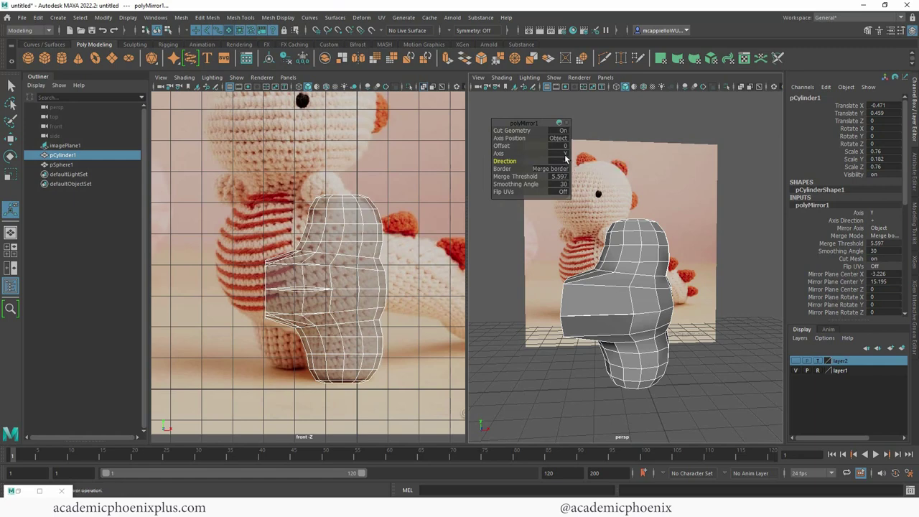
click(565, 155)
click(570, 163)
click(566, 161)
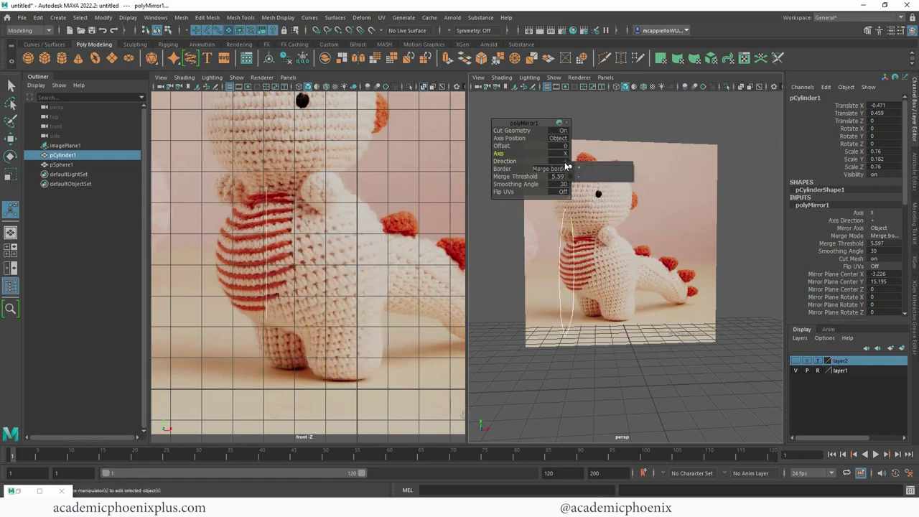
click(572, 176)
- Try the mirror without merged borders, and restore border merging with a merge threshold of 1
scroll(347, 219, down, 2)
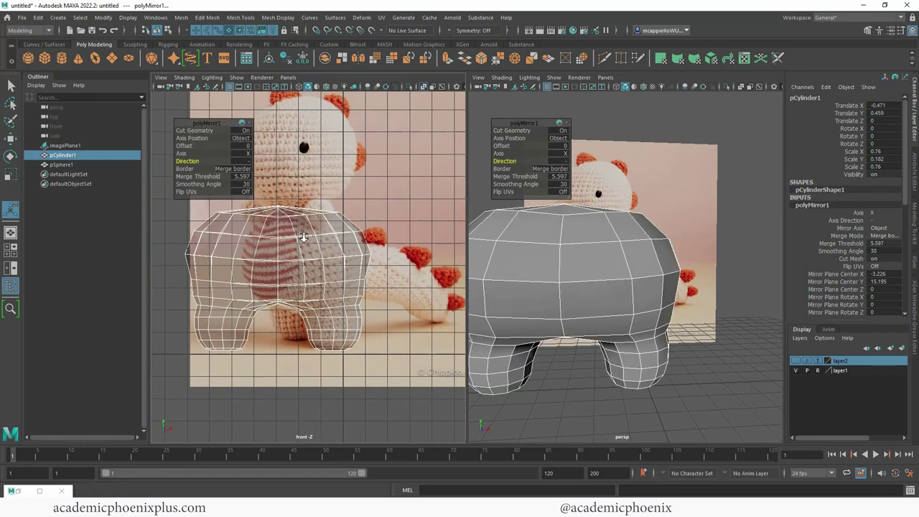
click(243, 171)
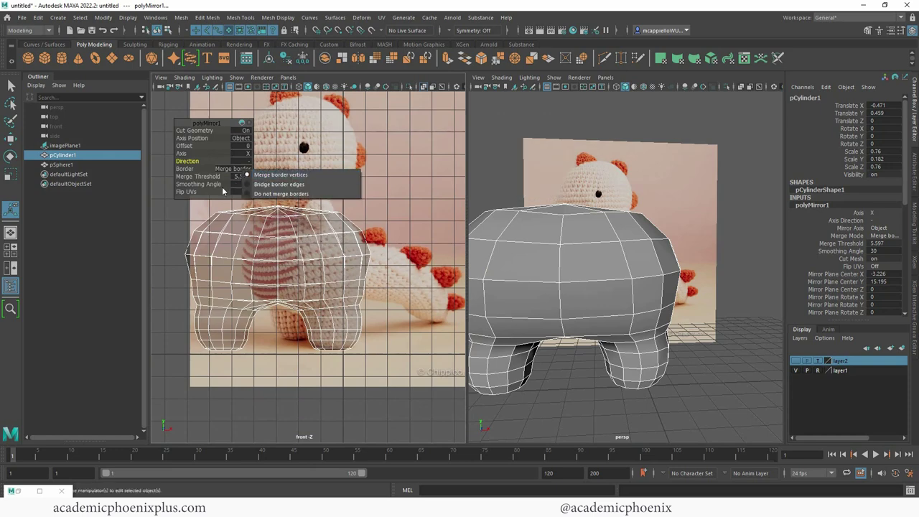
click(261, 193)
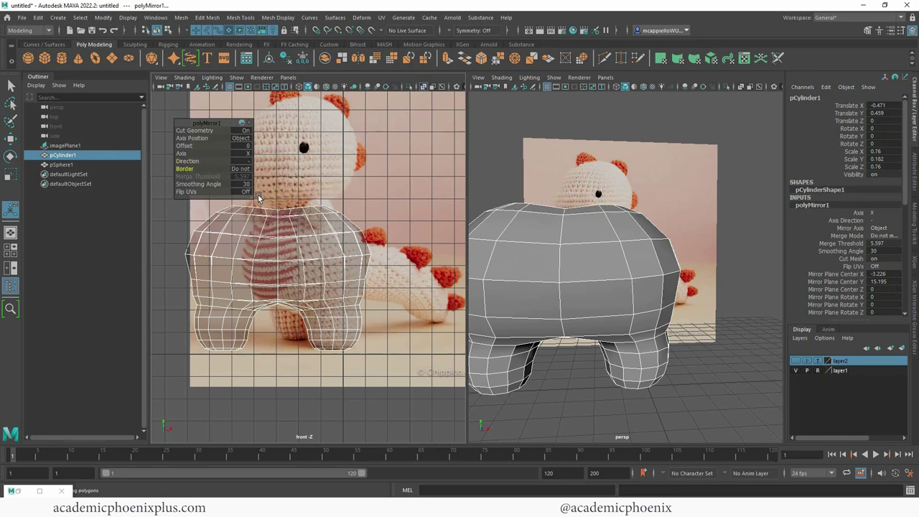
mouse_move(589, 205)
alt+mouse_down()
mouse_move(589, 231)
mouse_move(597, 213)
alt+mouse_up()
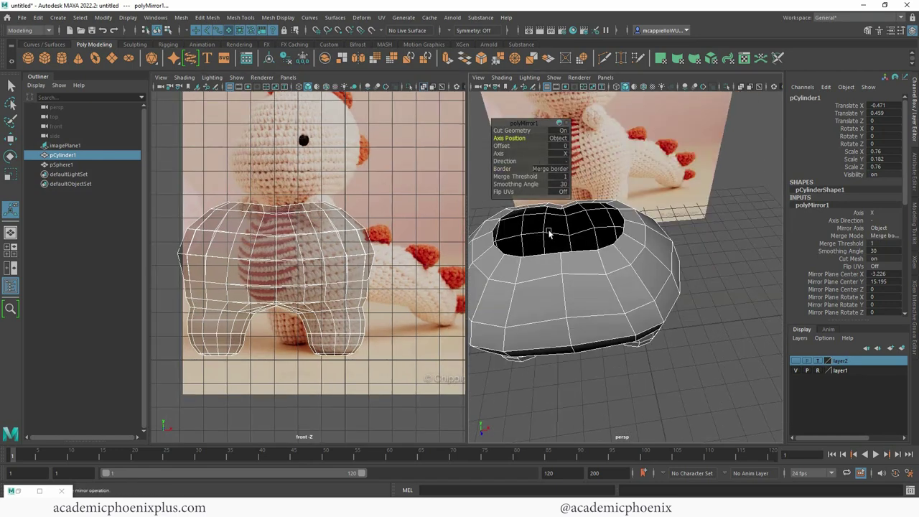
alt+drag(548, 233, 591, 252)
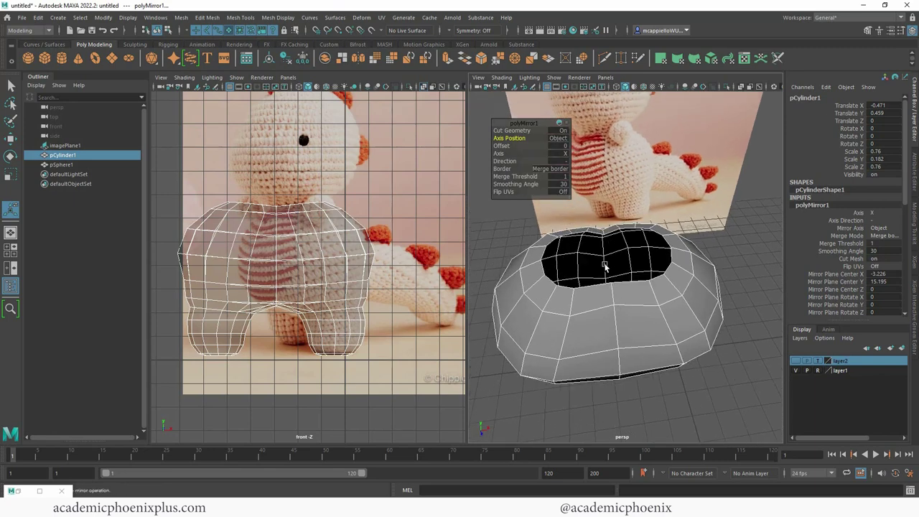
- Set the mirror's axis position to World and slide the mirror plane along X to an offset of about -2.138
click(559, 141)
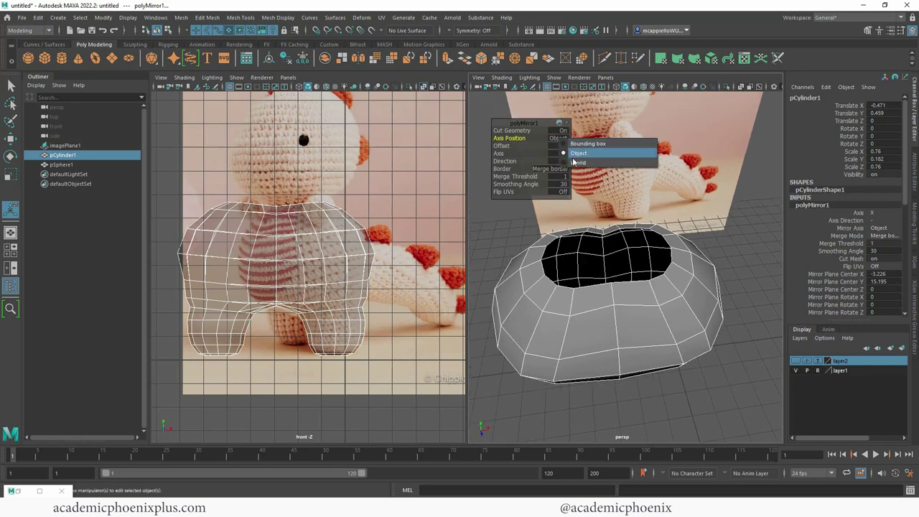
click(574, 164)
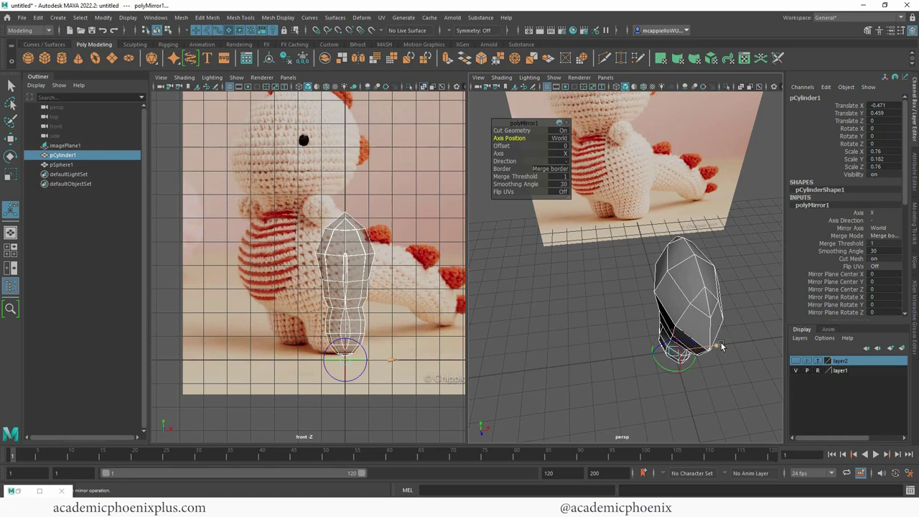
drag(723, 347, 676, 351)
alt+drag(640, 295, 697, 270)
click(653, 274)
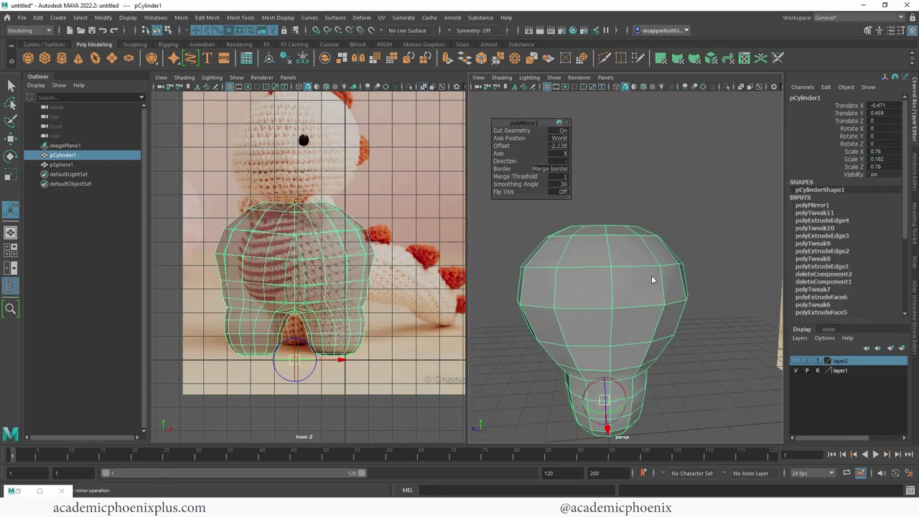
- Preview the mirrored body in smooth display and examine its shape against the reference from several angles
right_drag(654, 243, 702, 222)
click(703, 221)
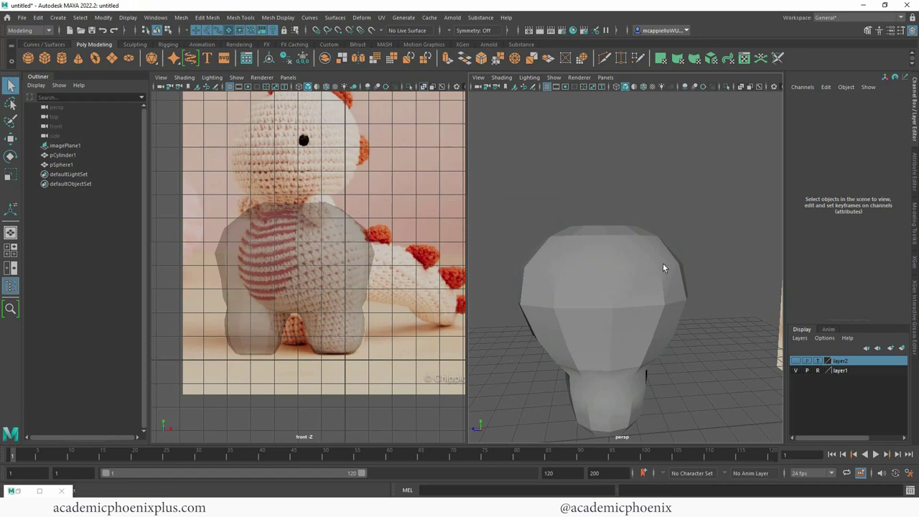
alt+drag(663, 263, 679, 282)
click(680, 282)
key(3)
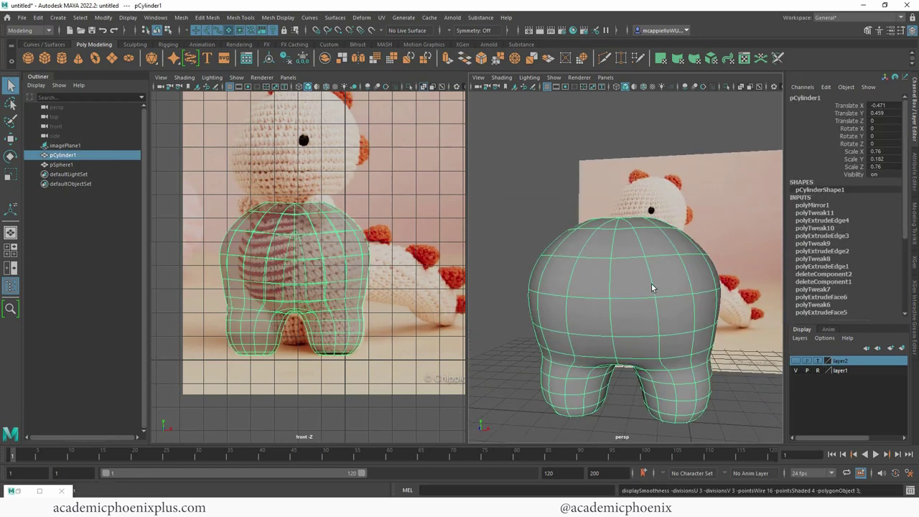
drag(467, 254, 470, 255)
scroll(544, 252, down, 5)
alt+drag(544, 252, 593, 253)
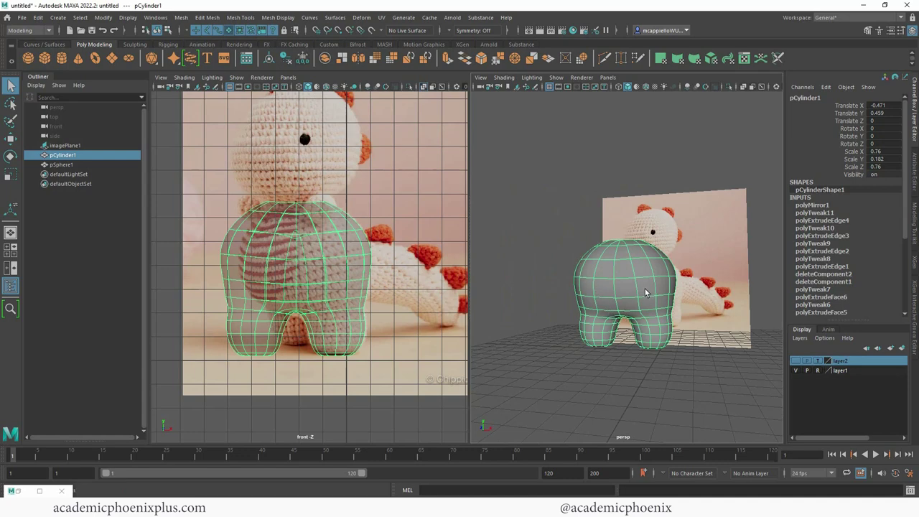
key(e)
drag(648, 289, 624, 299)
key(w)
key(ctrl+z)
key(ctrl+z)
- Maximize the perspective view, turn off the body's smooth preview and switch it to edge selection
key(space)
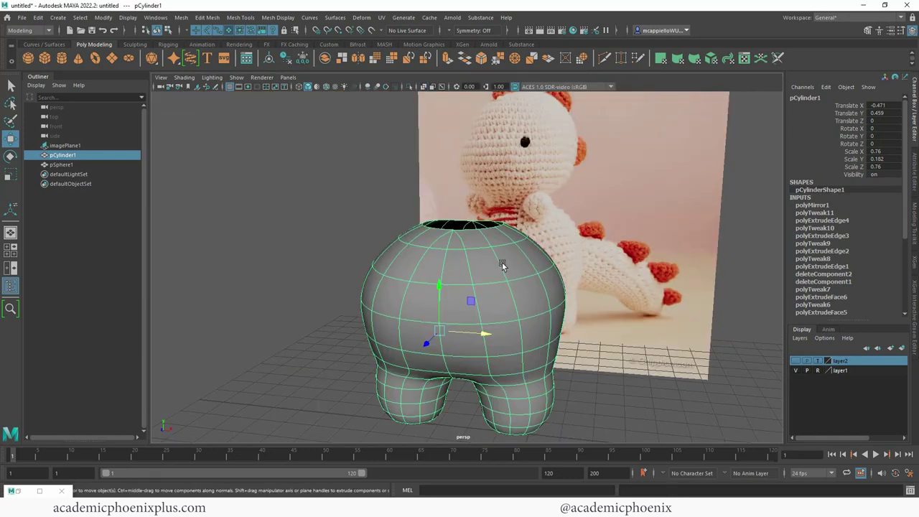
key(1)
mouse_move(507, 263)
alt+mouse_down()
mouse_move(568, 260)
mouse_move(505, 246)
alt+mouse_up()
right_drag(505, 246, 504, 218)
- Delete the extra edge just below the rim of the body's opening, beside the mirror seam
click(497, 271)
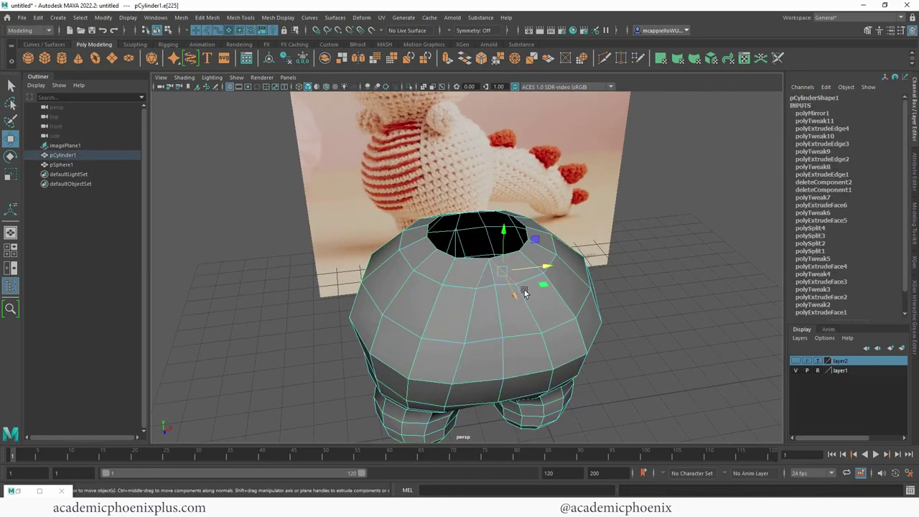
alt+drag(524, 292, 506, 277)
click(509, 338)
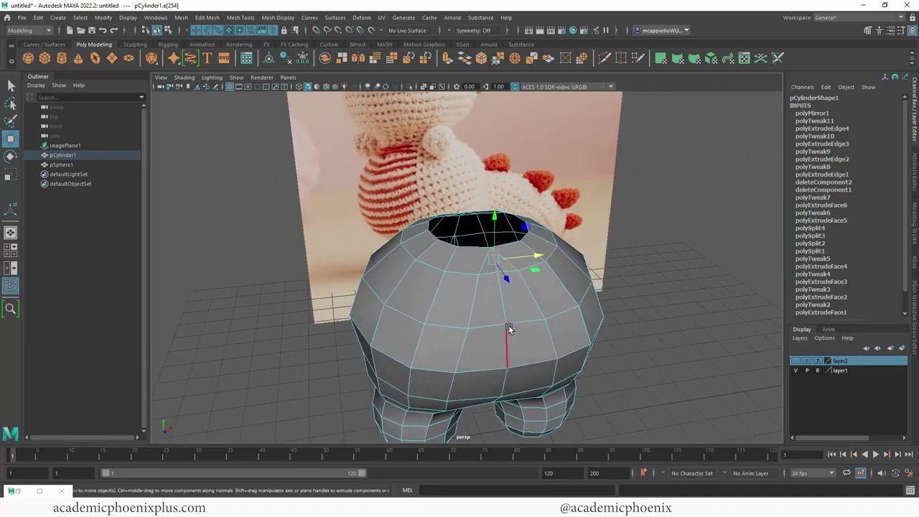
key(Delete)
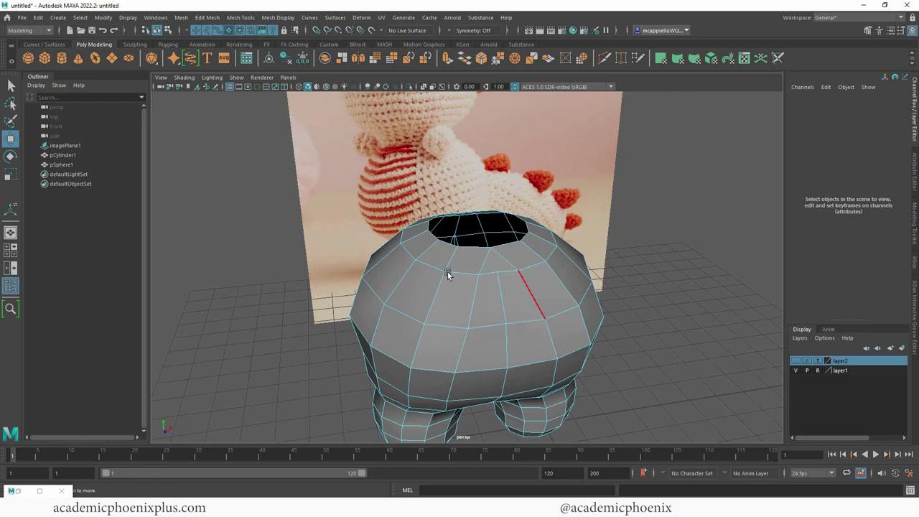
- Hide layer1 with the reference image and frame the pinched vertices on the body's center seam
alt+drag(447, 270, 685, 278)
click(796, 369)
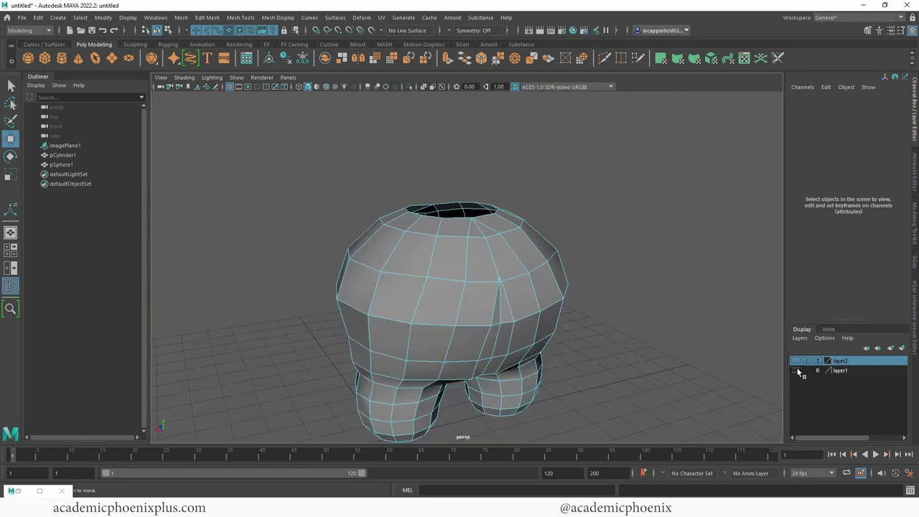
alt+drag(580, 289, 562, 282)
alt+right_drag(563, 283, 773, 274)
scroll(501, 272, down, 2)
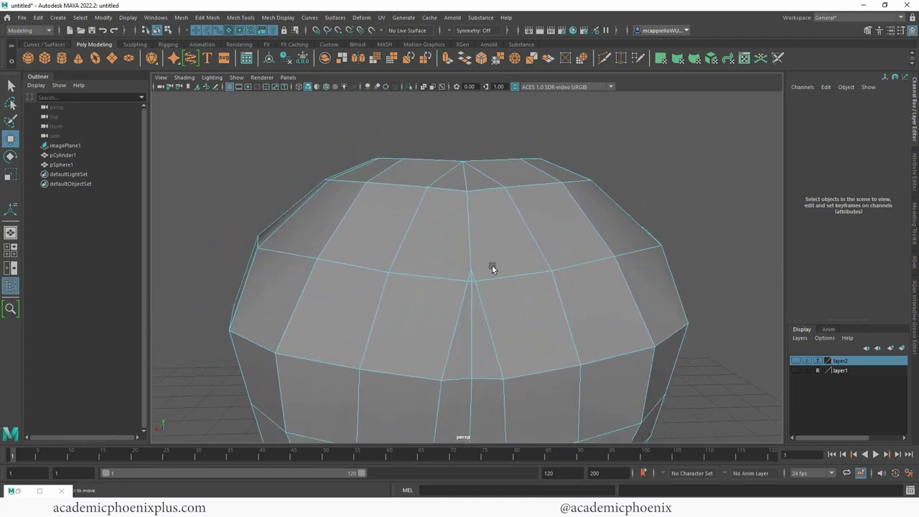
- Switch to vertex selection and use Target Weld to merge the stray upper seam vertex into the vertex just below it
right_click(473, 283)
right_drag(441, 248, 440, 247)
shift+right_click(467, 260)
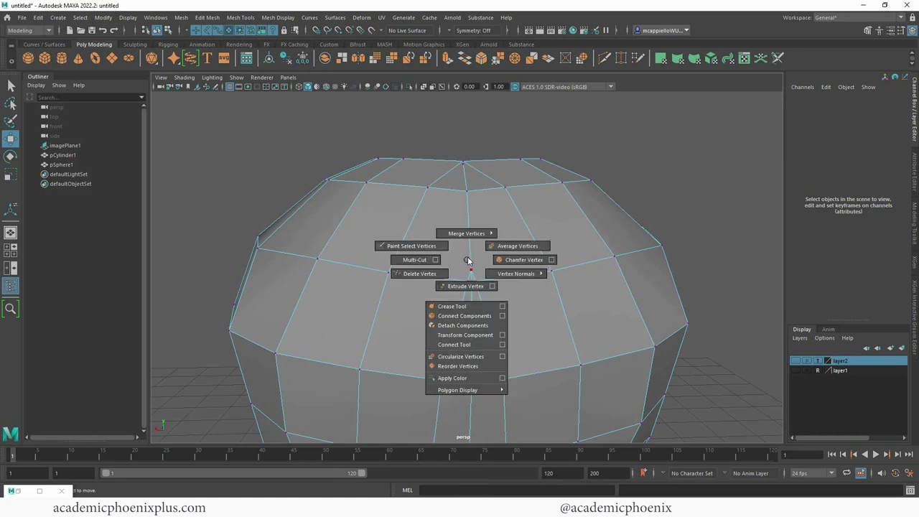
mouse_move(468, 259)
shift+right_down()
mouse_move(470, 234)
mouse_move(465, 262)
shift+right_up()
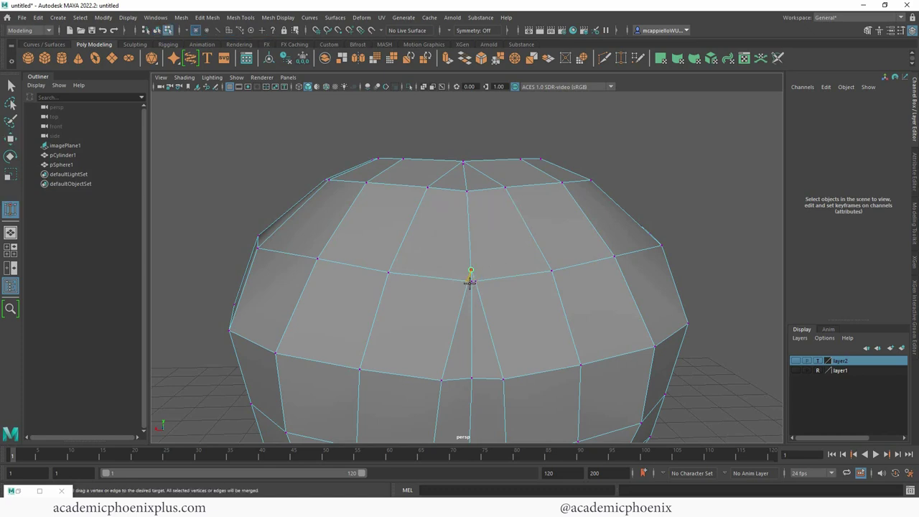
drag(473, 281, 475, 286)
alt+right_drag(477, 280, 598, 281)
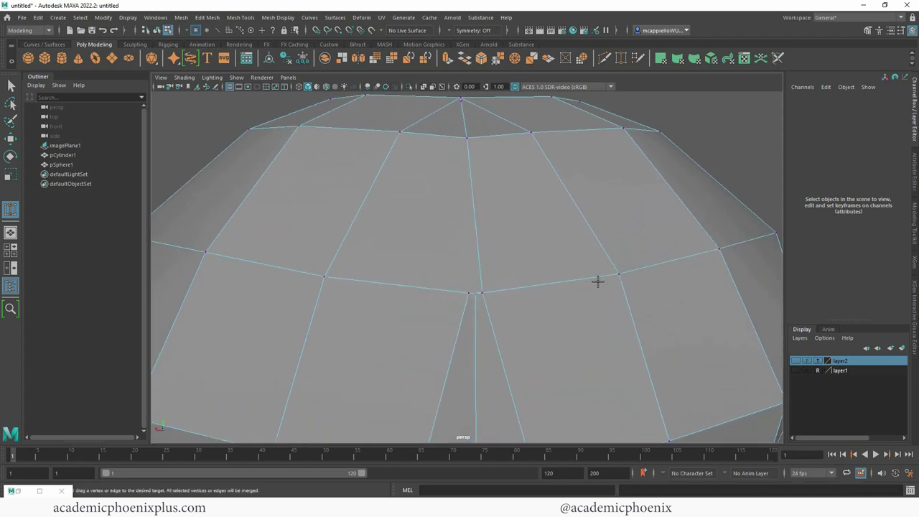
- Target-weld the duplicate seam vertex into the one beside it and delete the leftover vertical edge below the merged point
drag(468, 295, 390, 277)
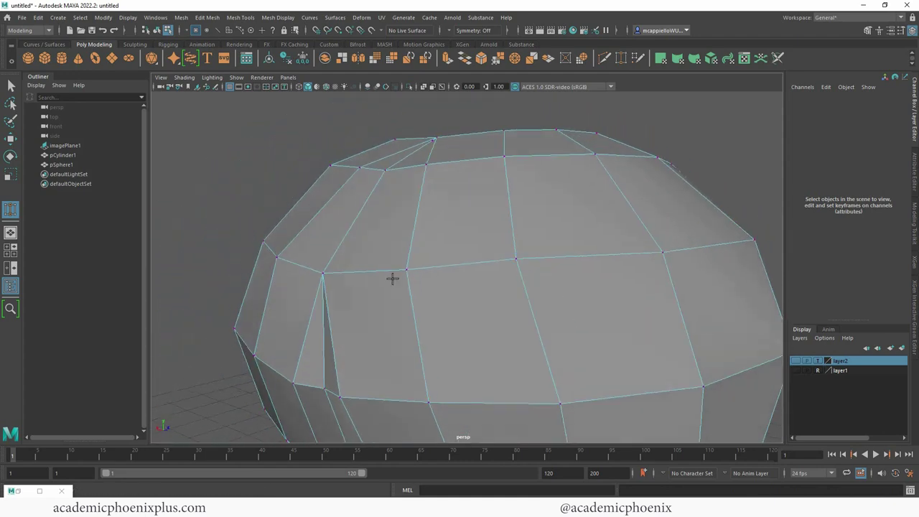
key(q)
alt+drag(383, 198, 417, 260)
right_drag(413, 243, 414, 217)
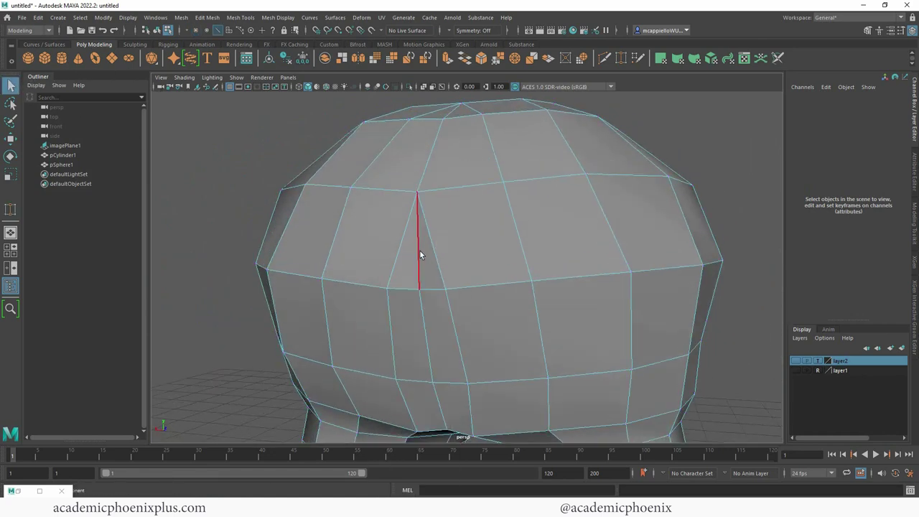
click(419, 251)
key(Delete)
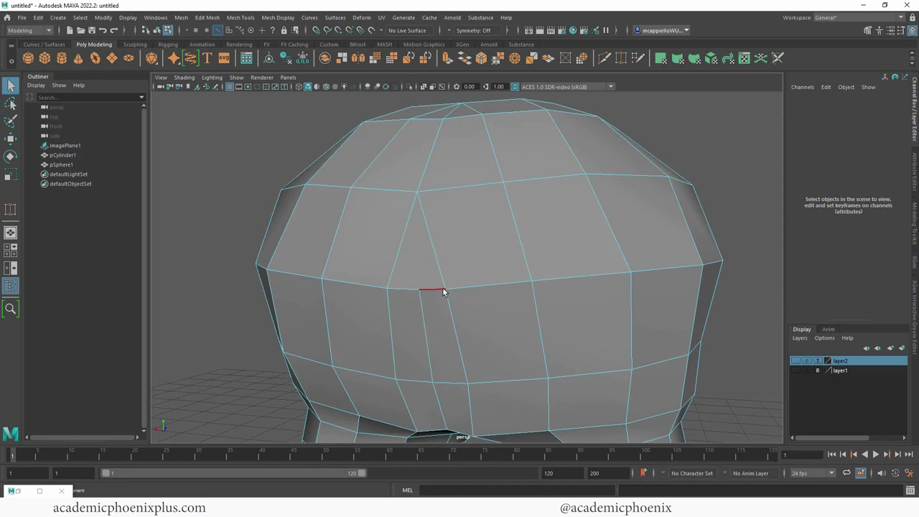
- Switch to vertex selection and adjust the positions of the two center seam vertices below the deleted edge
alt+drag(433, 300, 426, 271)
right_drag(423, 243, 379, 245)
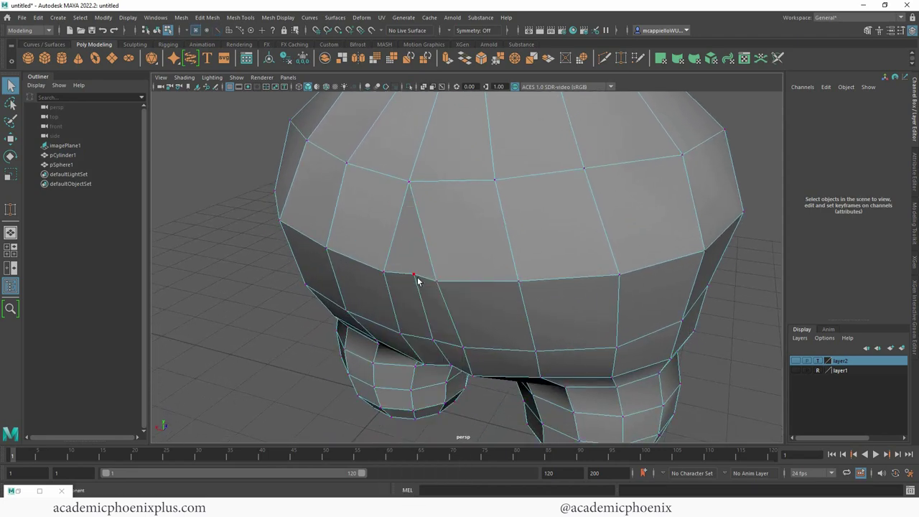
click(418, 278)
key(w)
mouse_move(424, 278)
alt+mouse_down()
mouse_move(437, 292)
mouse_move(427, 278)
alt+mouse_up()
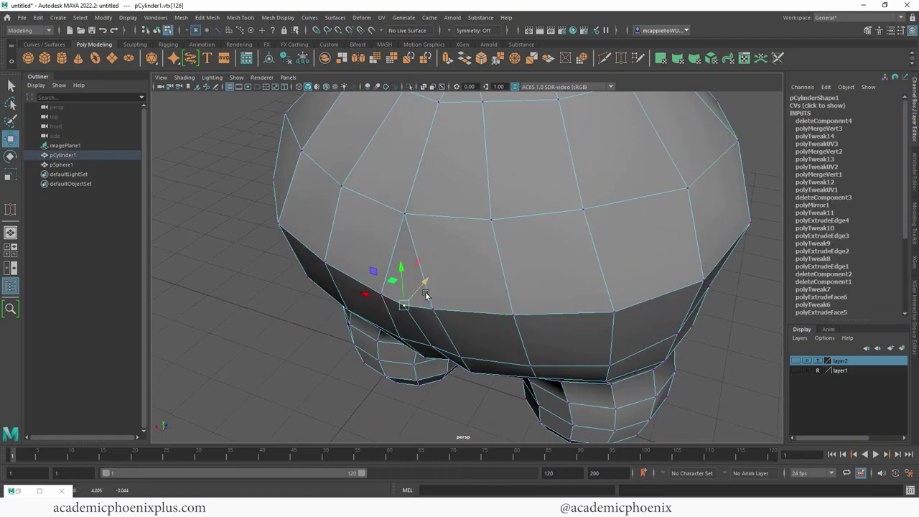
click(433, 345)
drag(449, 317, 514, 266)
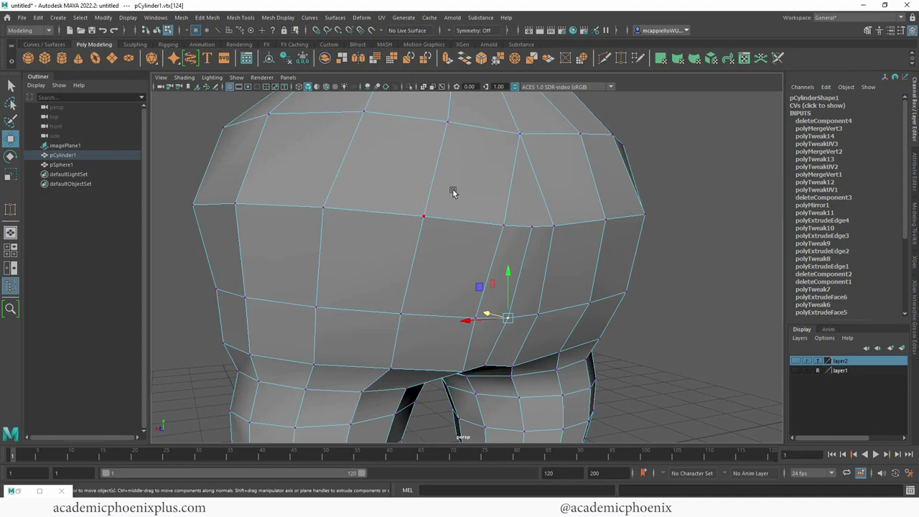
- Delete the extra edge fanning down from the opening's rim at the center seam and return to object selection
alt+drag(566, 281, 471, 213)
right_drag(470, 213, 458, 199)
click(460, 214)
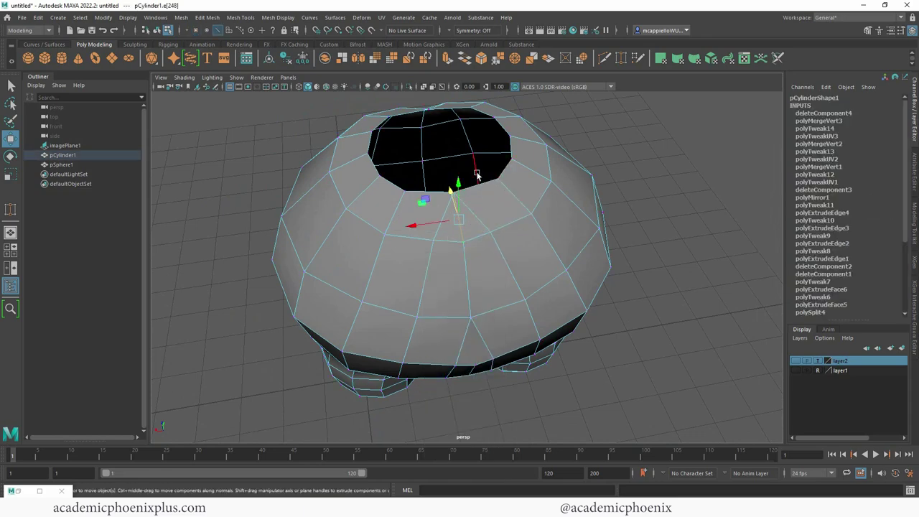
key(f)
mouse_move(432, 183)
right_down()
mouse_move(411, 183)
mouse_move(421, 180)
right_up()
click(439, 179)
click(464, 233)
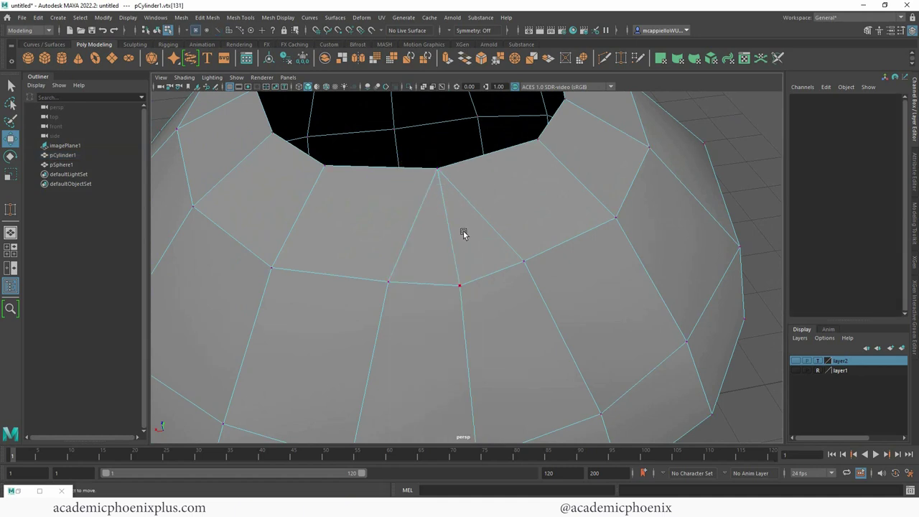
right_drag(451, 228, 445, 212)
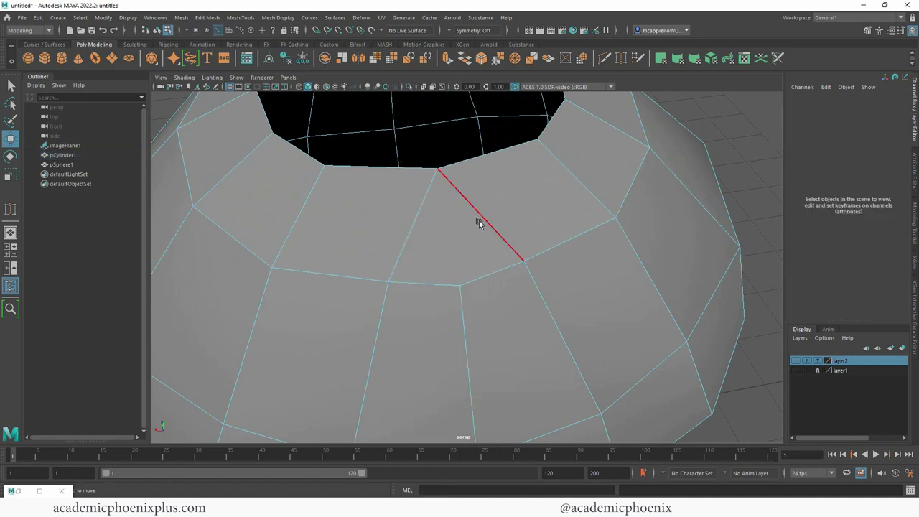
right_drag(526, 209, 336, 210)
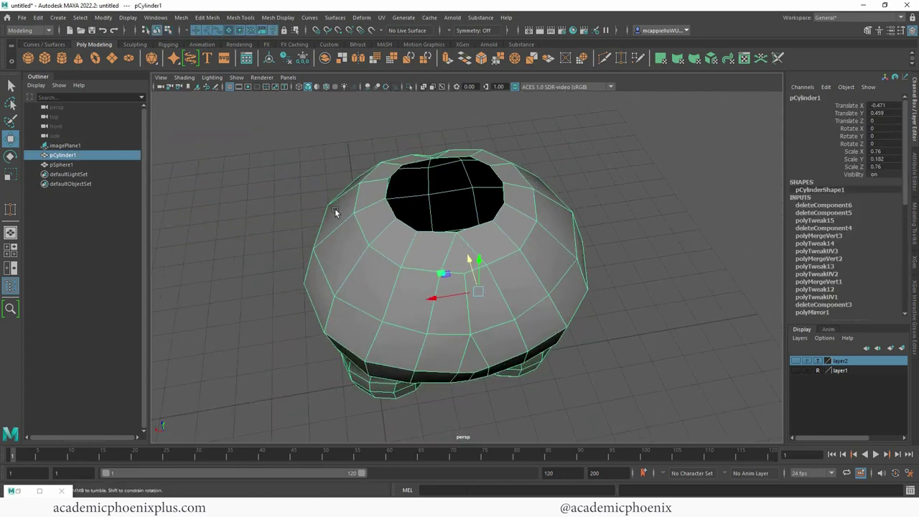
alt+drag(336, 210, 449, 231)
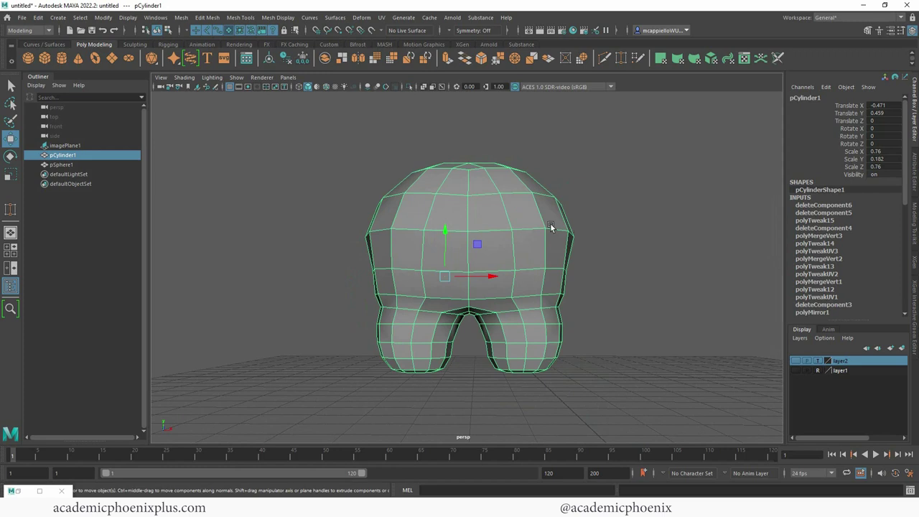
- Select all vertices of the leg on the positive X side and move them slightly inward along X
right_drag(523, 243, 491, 240)
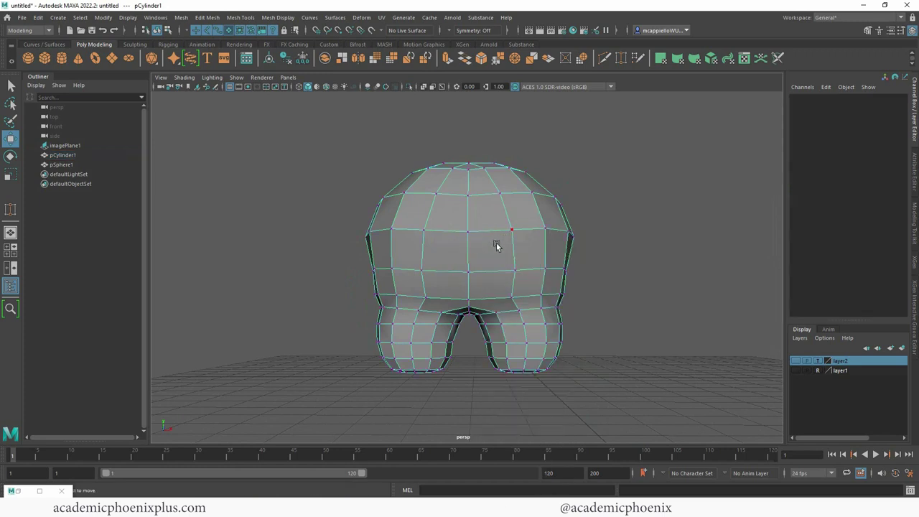
drag(599, 390, 471, 302)
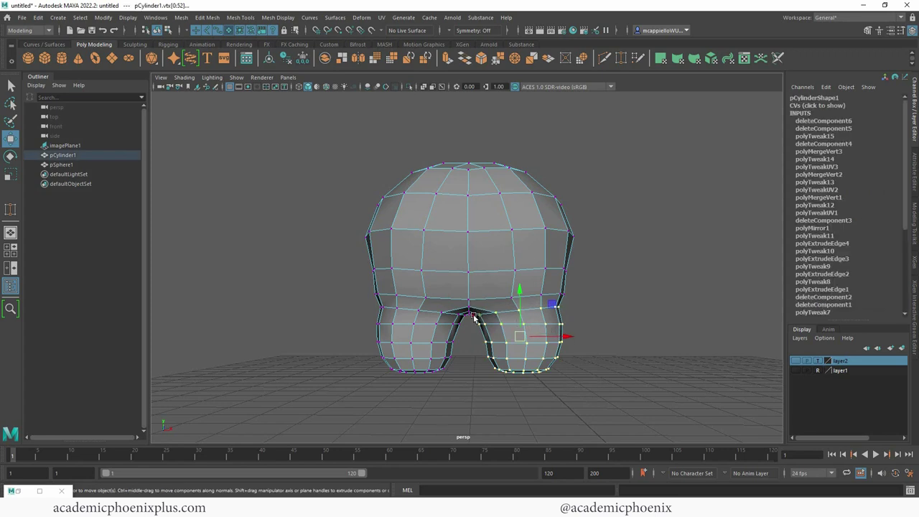
shift+click(474, 317)
drag(560, 338, 557, 338)
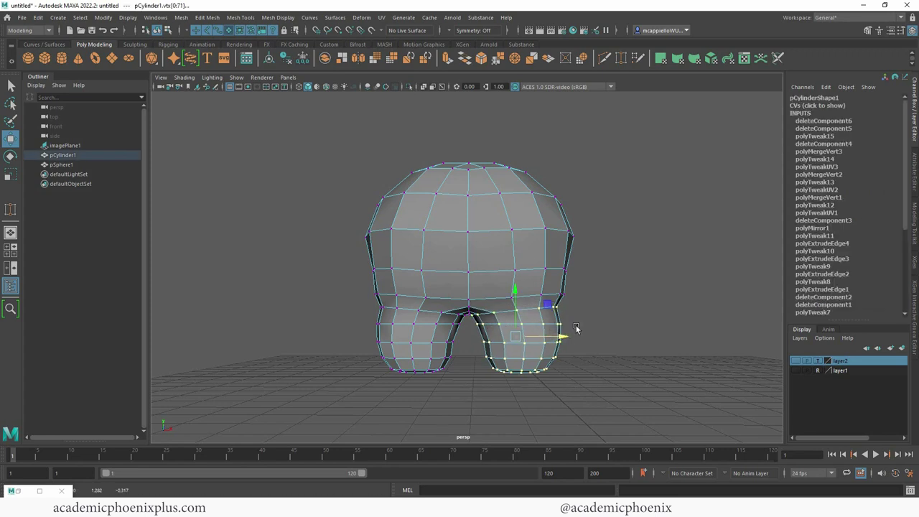
- Select all vertices of the opposite leg and move them slightly inward along X toward the center
key(e)
drag(357, 304, 461, 372)
key(q)
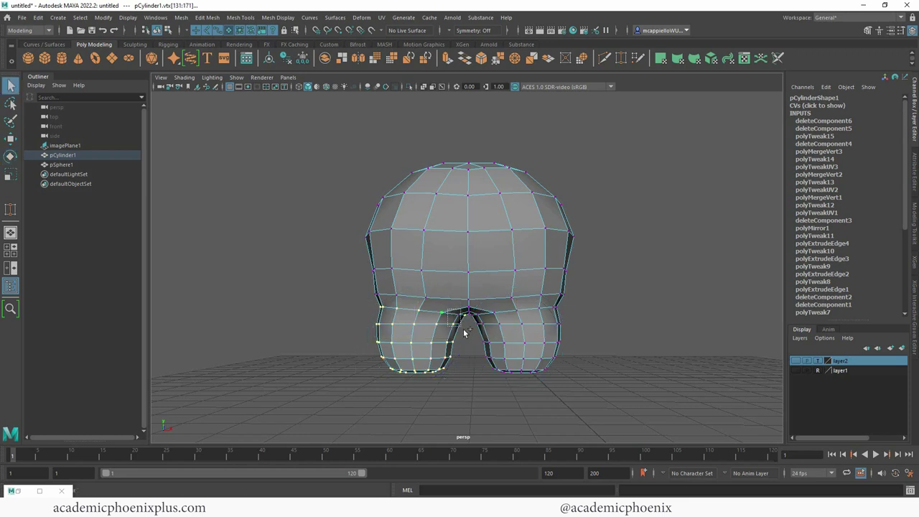
key(w)
click(499, 324)
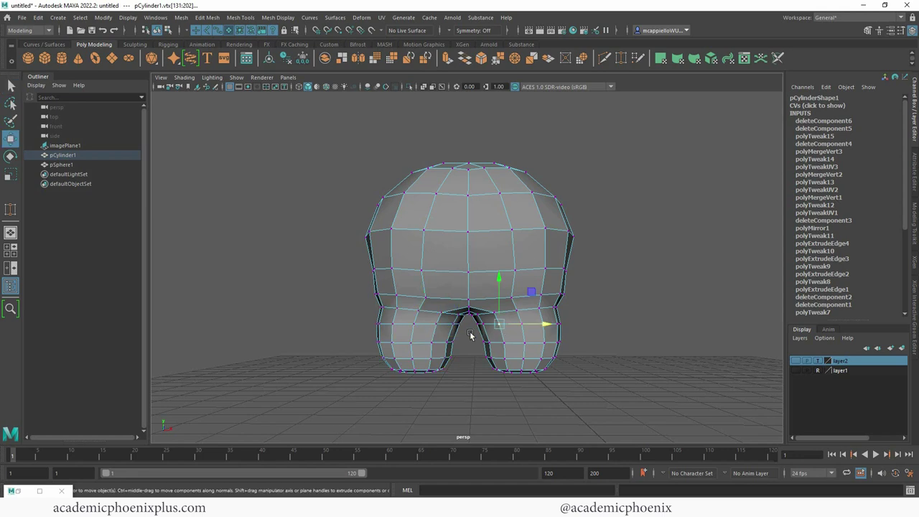
key(ctrl+z)
drag(467, 336, 469, 336)
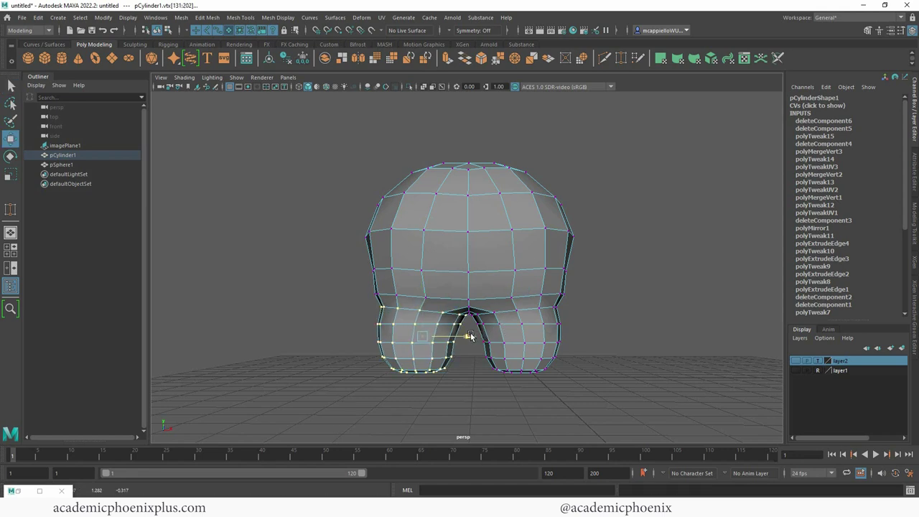
- Return the body to object selection and turn on its smooth preview
right_drag(545, 279, 605, 237)
click(615, 232)
alt+drag(611, 237, 495, 249)
click(495, 250)
alt+drag(550, 288, 613, 307)
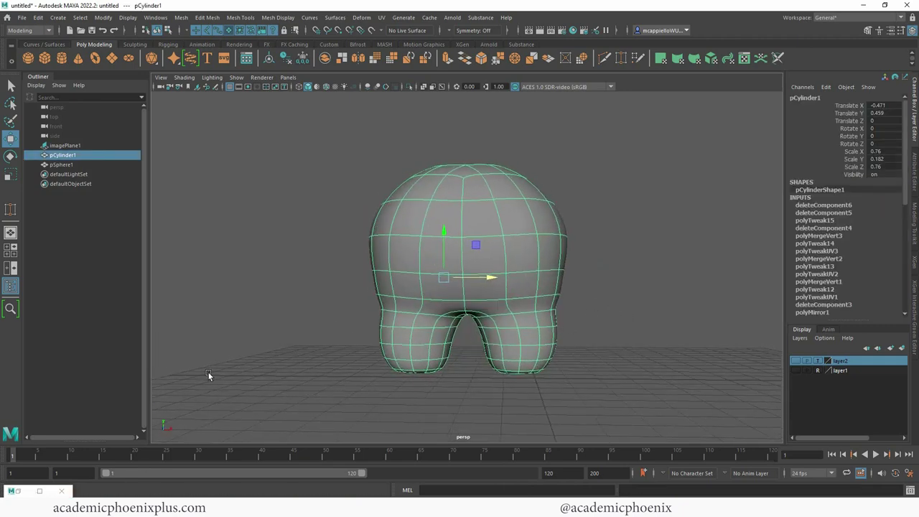
- Show layer1 with the reference image and compare the body's side profile with the knitted dinosaur
click(796, 370)
alt+drag(646, 296, 579, 296)
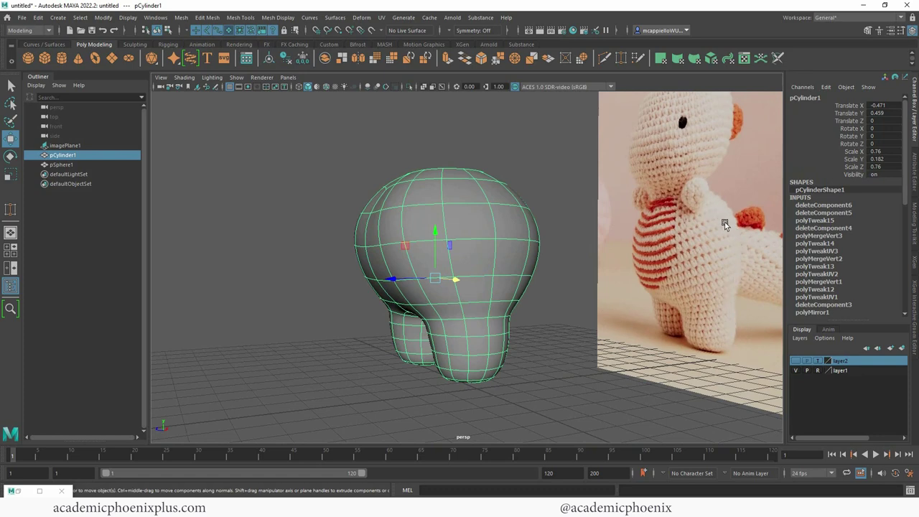
mouse_move(560, 327)
alt+mouse_down()
mouse_move(548, 327)
mouse_move(556, 328)
alt+mouse_up()
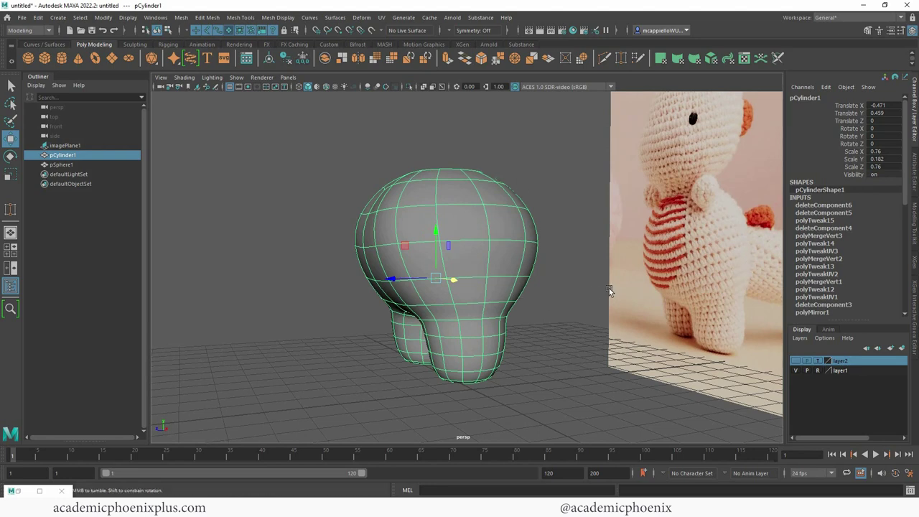
alt+drag(609, 288, 699, 223)
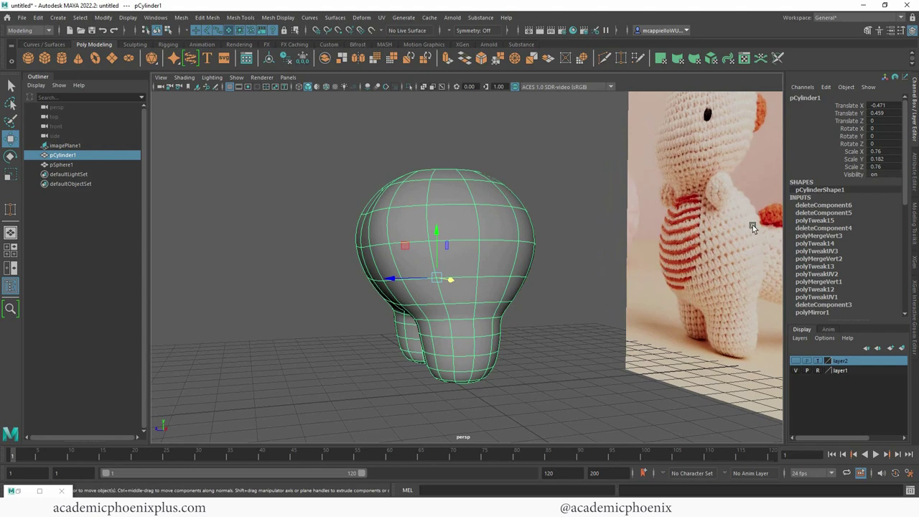
scroll(469, 277, down, 2)
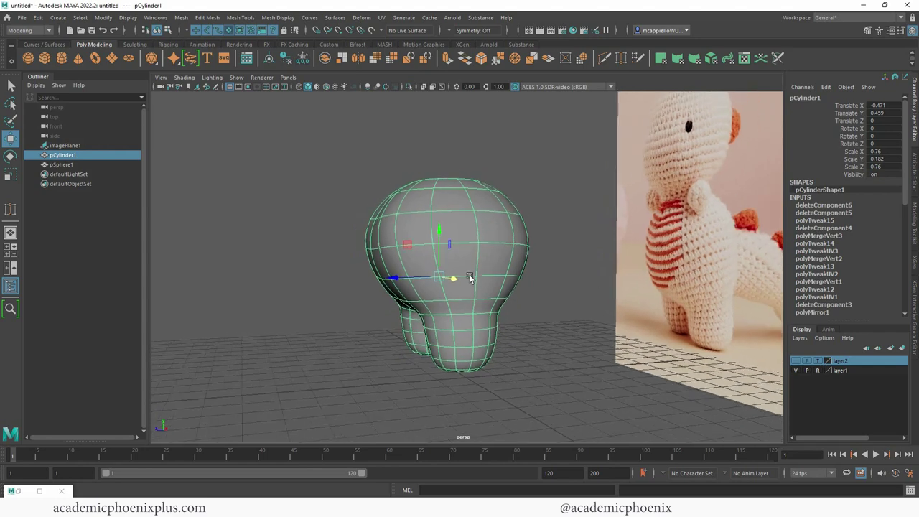
- Switch to vertex selection, select a vertex on the front of the belly and turn on soft selection
alt+drag(418, 238, 449, 221)
right_click(448, 220)
right_drag(449, 221, 403, 220)
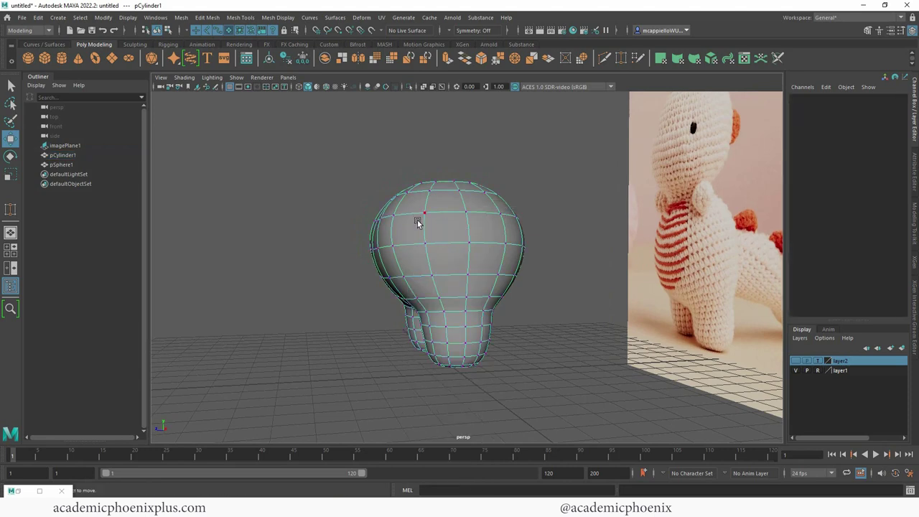
alt+drag(355, 259, 391, 259)
click(387, 257)
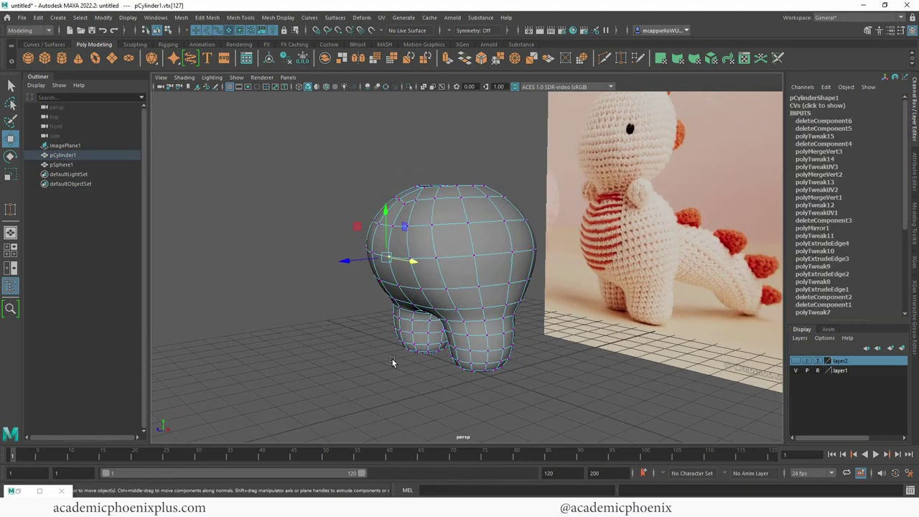
key(b)
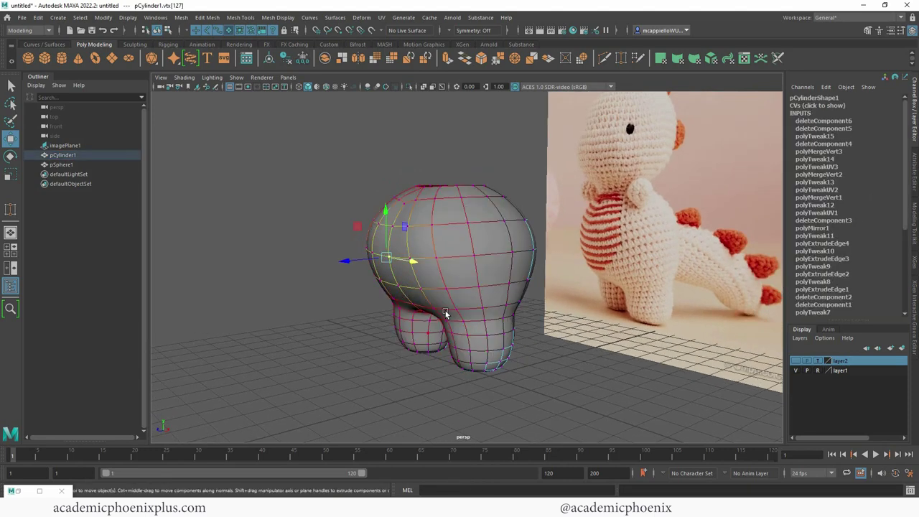
- Open the Move tool's settings and expand the Soft Selection options
alt+drag(445, 314, 385, 279)
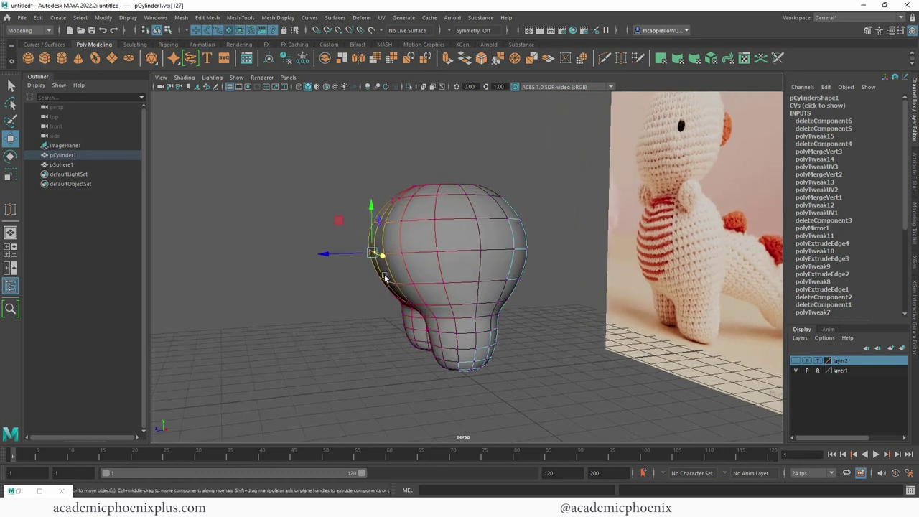
double_click(11, 140)
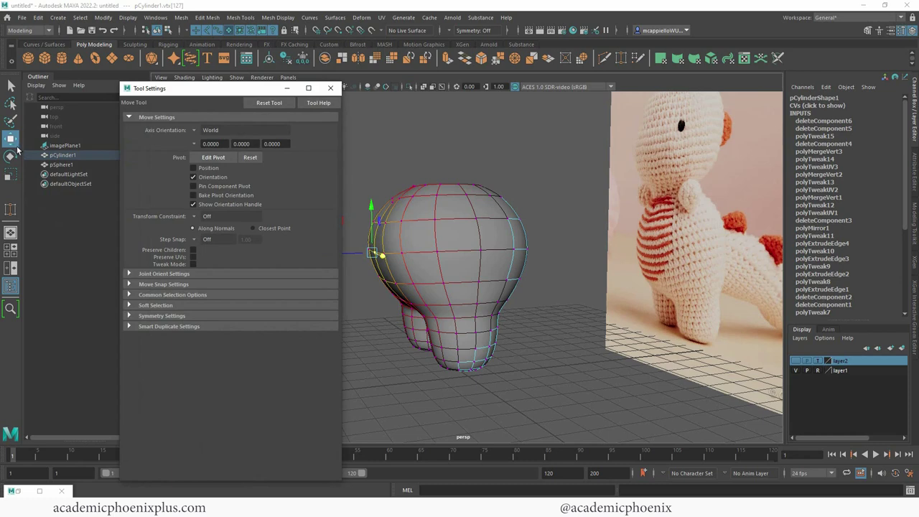
click(151, 306)
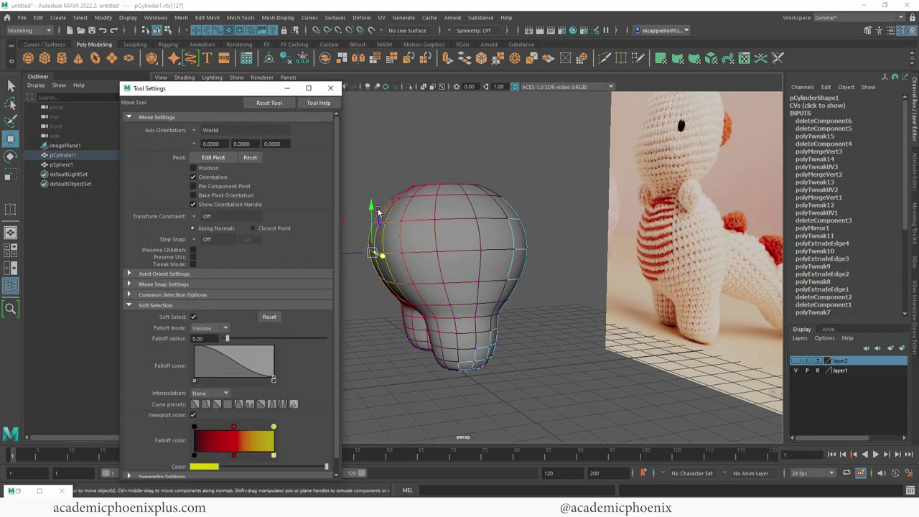
- Lower the belly vertex with soft selection and slightly raise a vertex on the body's back
drag(371, 205, 359, 230)
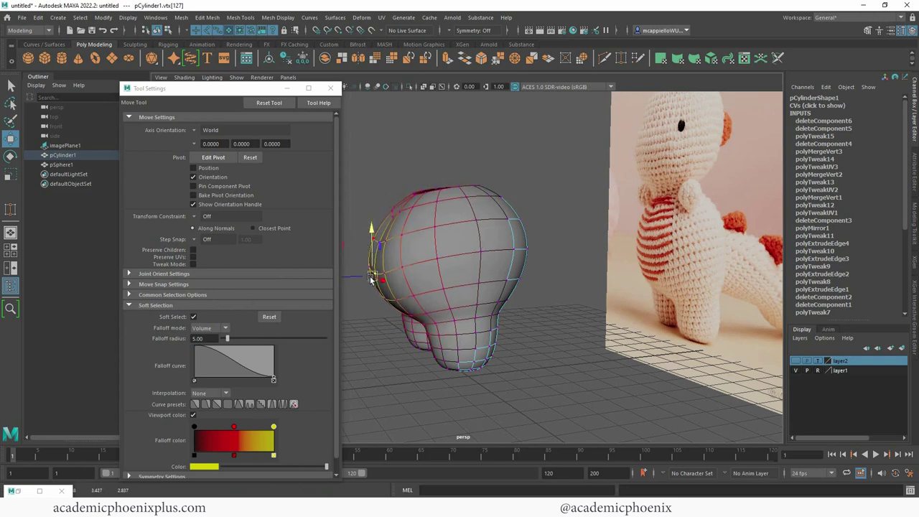
drag(372, 277, 377, 278)
mouse_move(555, 266)
alt+mouse_down()
mouse_move(521, 256)
mouse_move(566, 275)
mouse_move(573, 268)
alt+mouse_up()
click(521, 255)
drag(530, 204, 530, 198)
alt+drag(551, 283, 533, 318)
- Reduce the soft selection falloff radius to 1.97, shift the vertices above the legs at the back along Z, and close the tool settings
click(468, 305)
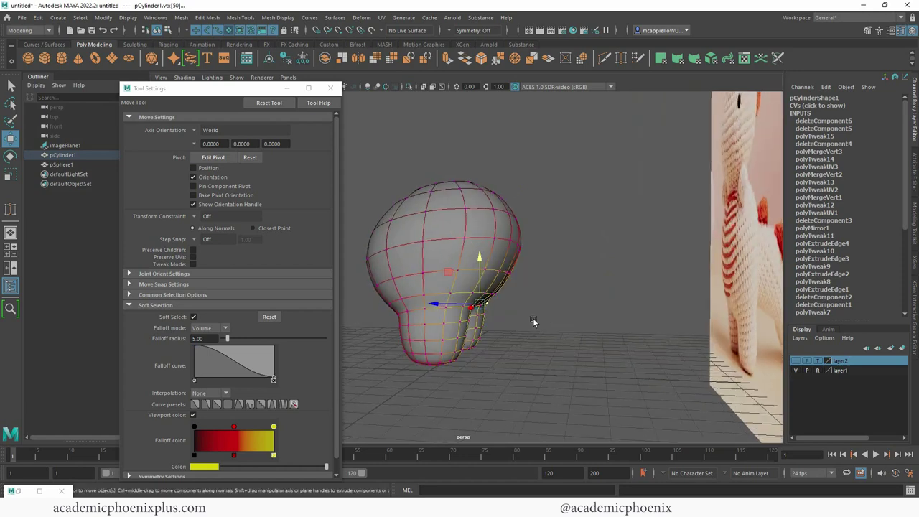
drag(438, 302, 451, 304)
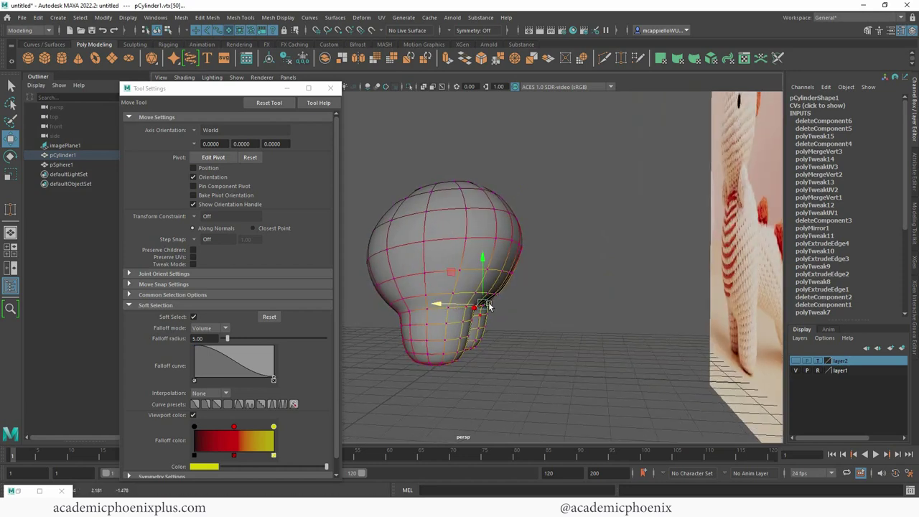
key(ctrl+z)
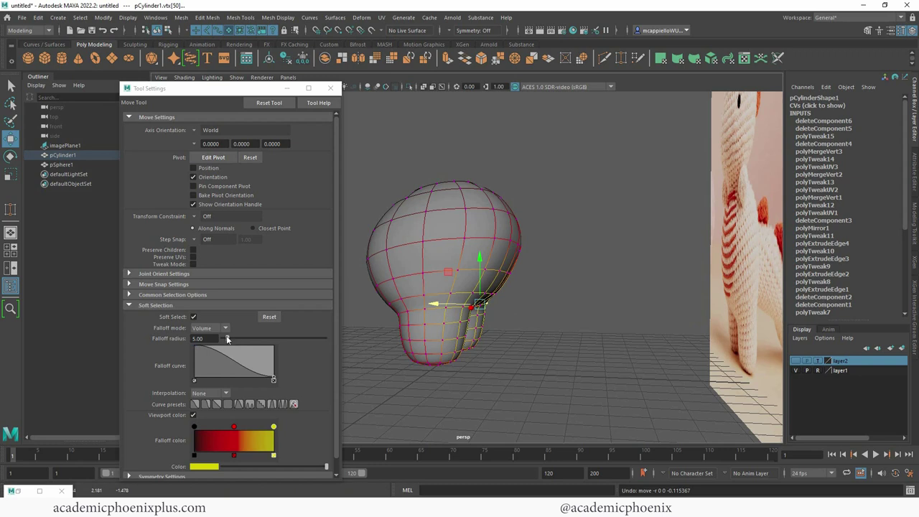
drag(227, 339, 227, 341)
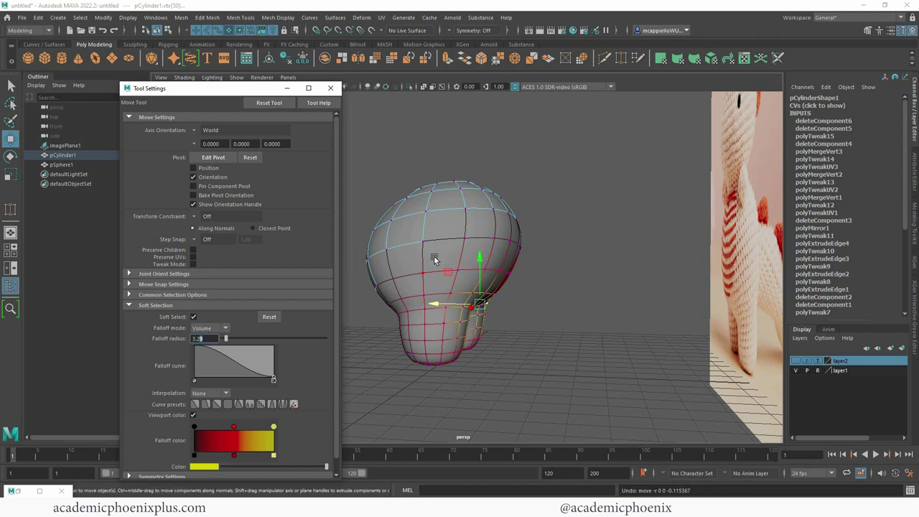
drag(478, 300, 506, 332)
key(b)
drag(438, 305, 467, 227)
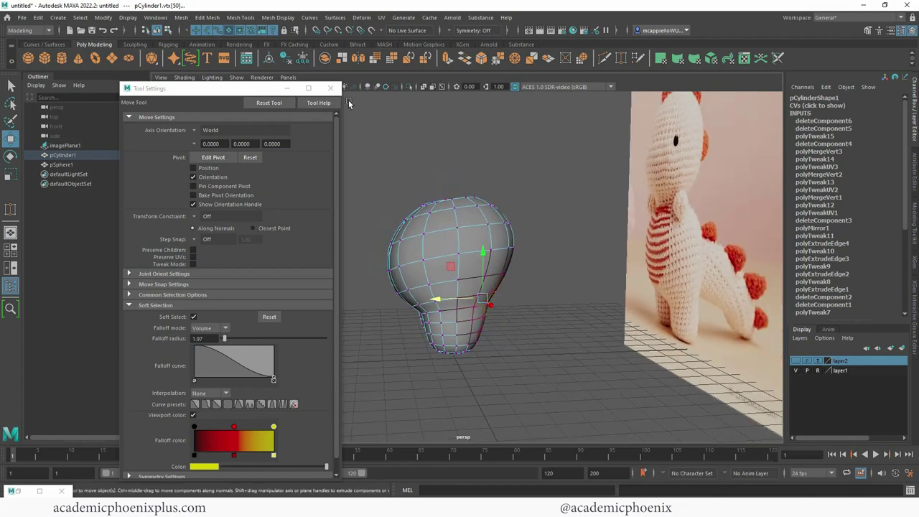
click(330, 88)
alt+drag(396, 148, 539, 198)
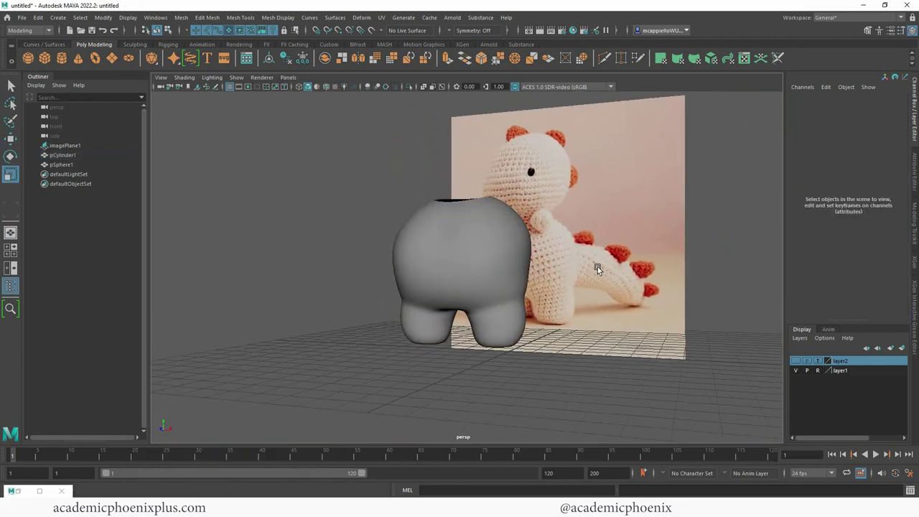
- Switch the body to vertex selection, turn off soft selection and select a vertex on the upper chest for moving
alt+drag(598, 269, 441, 242)
click(439, 243)
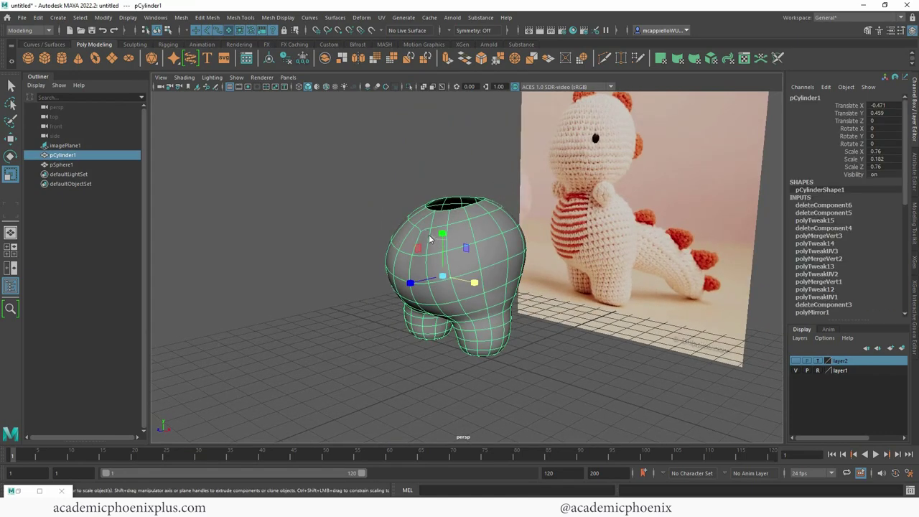
right_drag(429, 240, 422, 234)
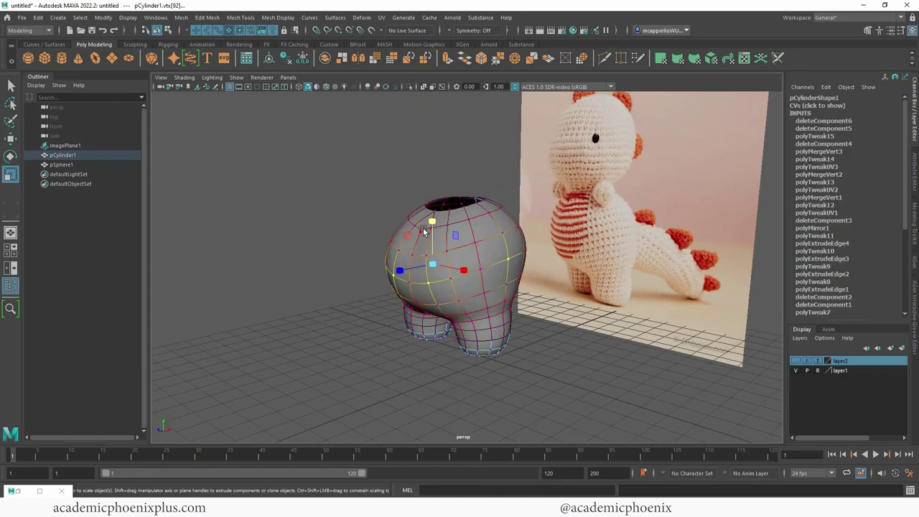
key(b)
alt+drag(356, 262, 333, 271)
click(390, 186)
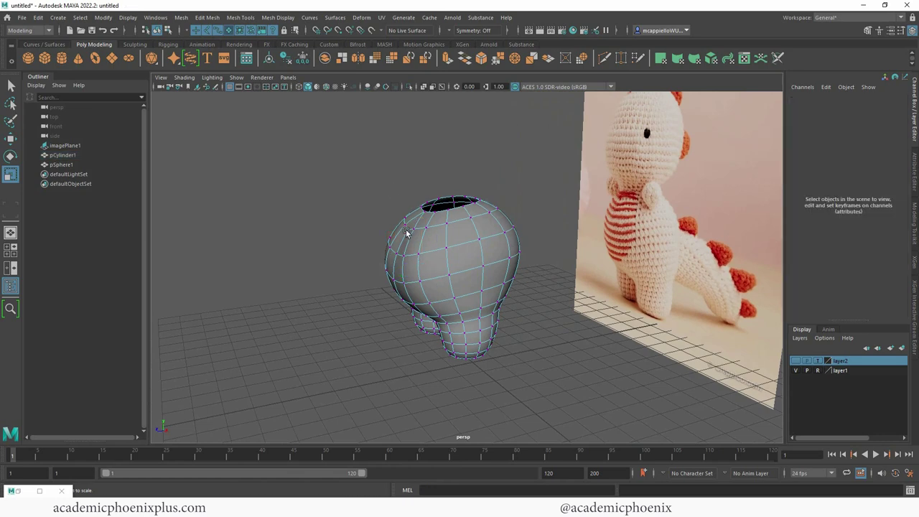
click(405, 232)
key(w)
- Show the body unsmoothed and delete the short front edges at the neck opening along with the leftover vertex on its rim
alt+drag(407, 229, 520, 241)
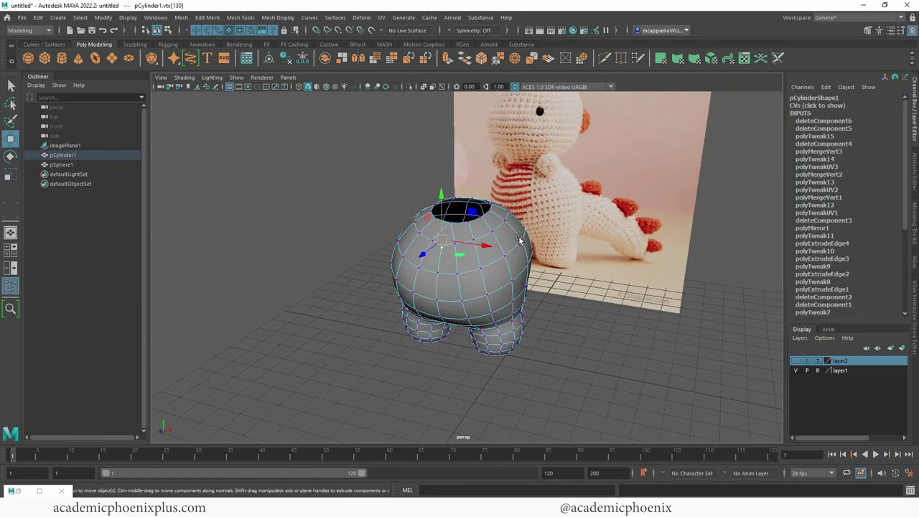
key(1)
alt+right_drag(520, 240, 591, 252)
alt+drag(591, 252, 542, 259)
right_drag(512, 243, 509, 214)
click(482, 256)
key(Delete)
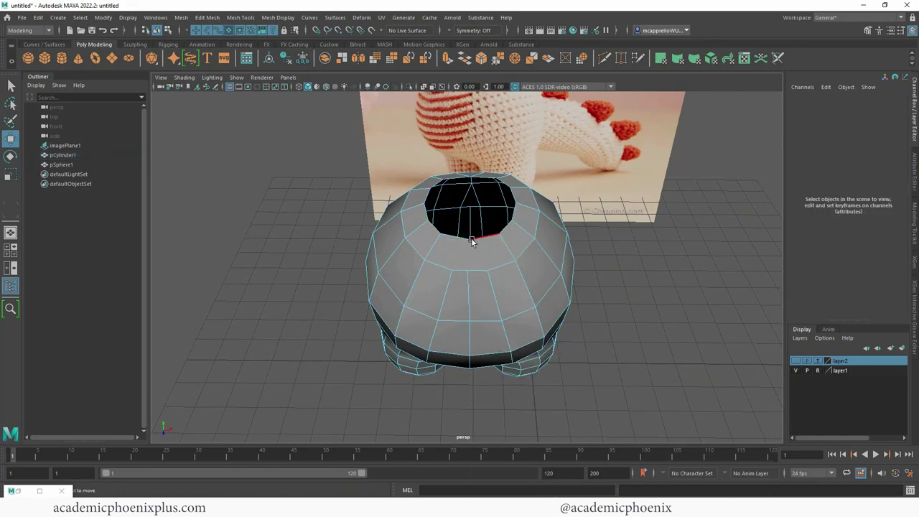
right_drag(474, 239, 431, 242)
click(469, 239)
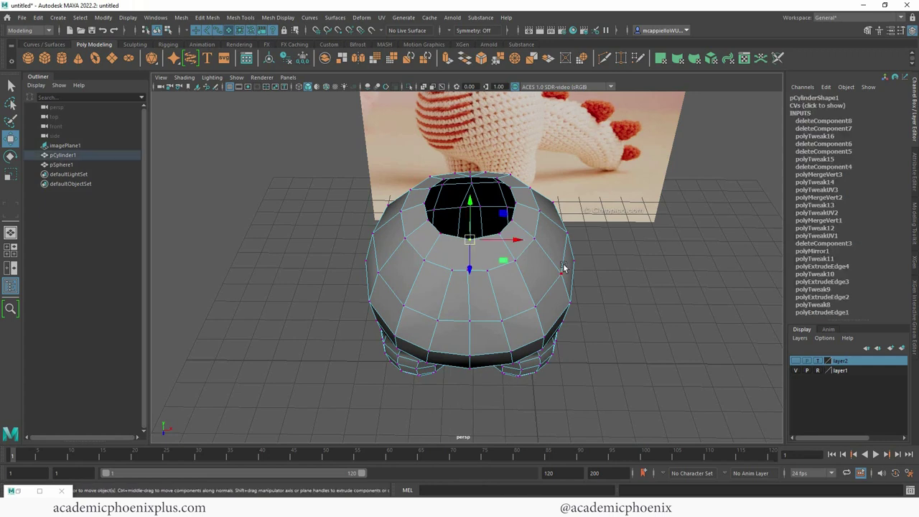
click(559, 270)
- Cut three new edges with Multi-Cut from the ring below up to the neck opening's rim at the front
shift+right_drag(524, 248, 481, 238)
click(451, 271)
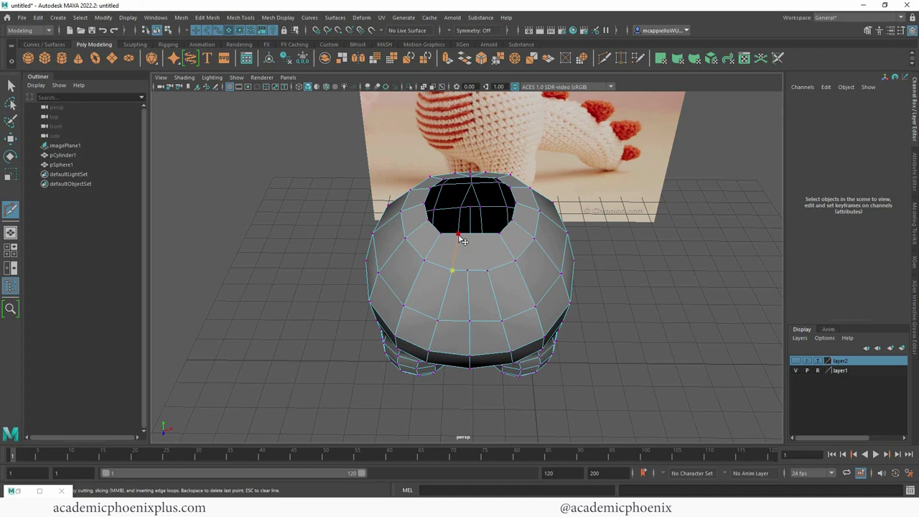
click(470, 271)
click(474, 237)
click(488, 270)
click(483, 234)
click(516, 260)
alt+drag(668, 275, 503, 241)
key(q)
- Adjust the vertices along the front ring below the neck opening to round out the upper chest
right_drag(459, 239, 431, 239)
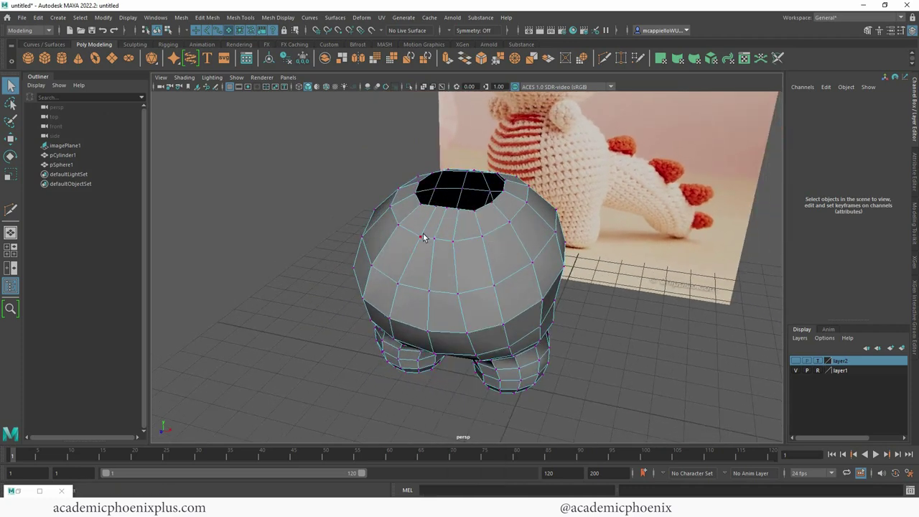
click(417, 235)
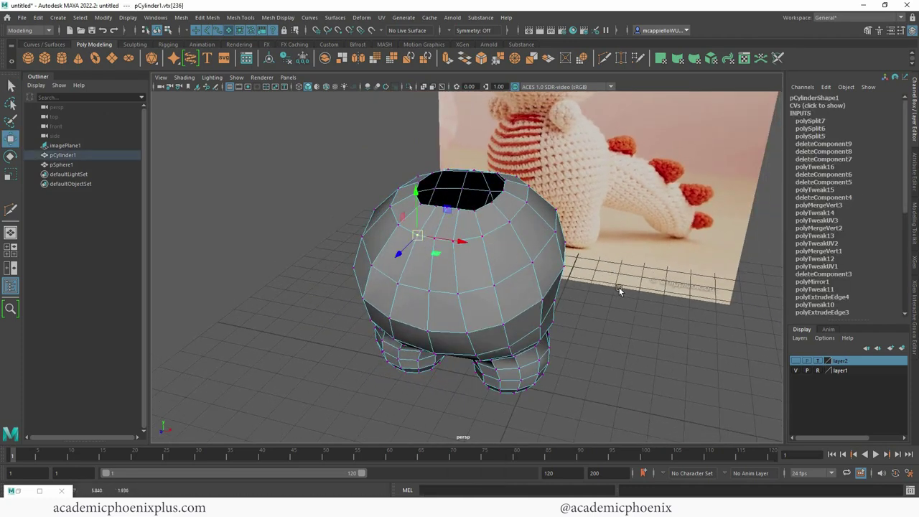
click(450, 238)
click(433, 239)
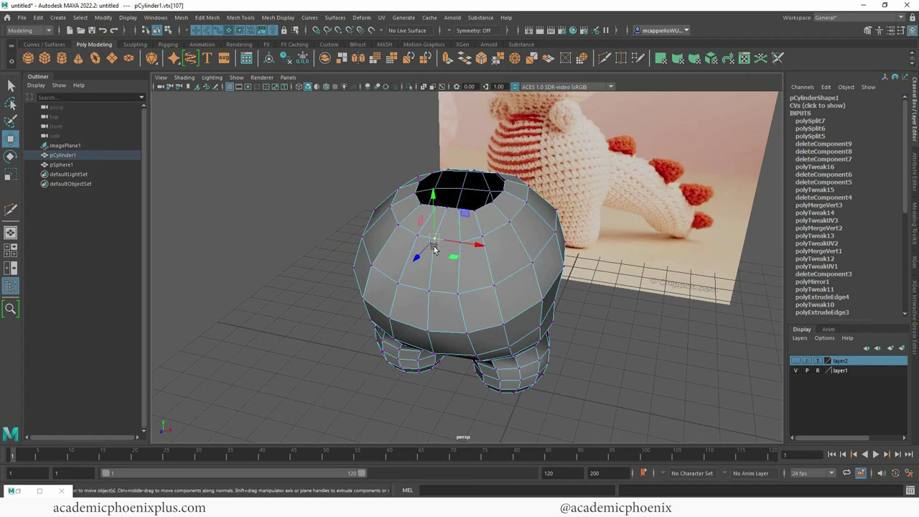
alt+drag(515, 278, 454, 261)
alt+drag(401, 225, 379, 219)
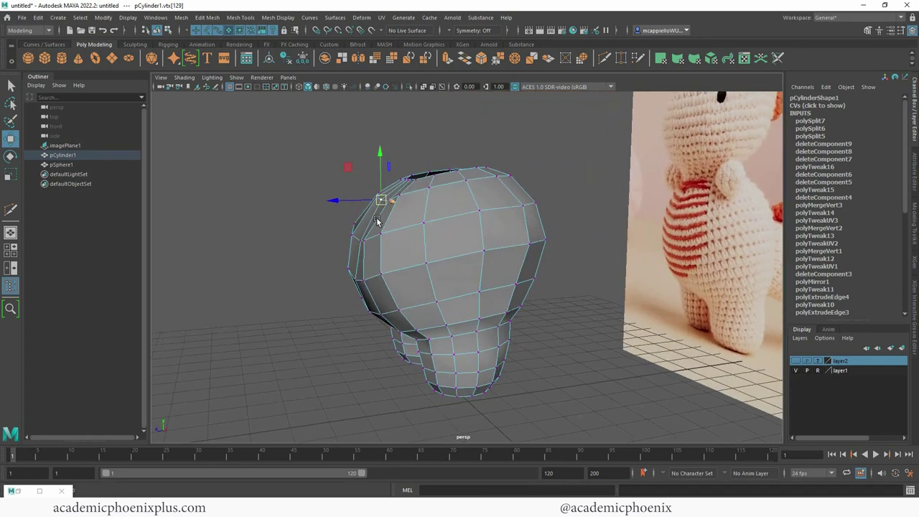
click(360, 241)
alt+drag(354, 259, 381, 241)
key(3)
click(566, 286)
- Delete the two uneven edges and their vertices between the neck opening's rim and the ring below at the back
alt+drag(566, 286, 327, 305)
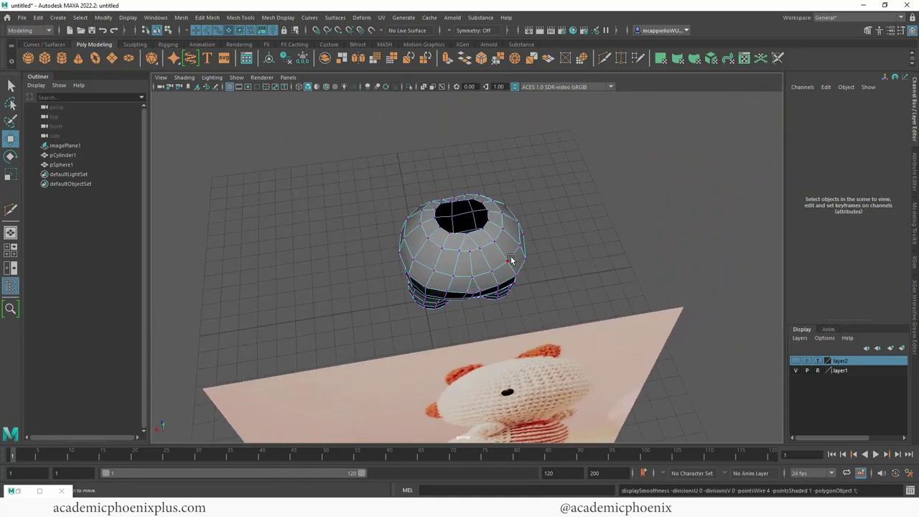
key(f)
right_drag(506, 261, 477, 260)
click(484, 266)
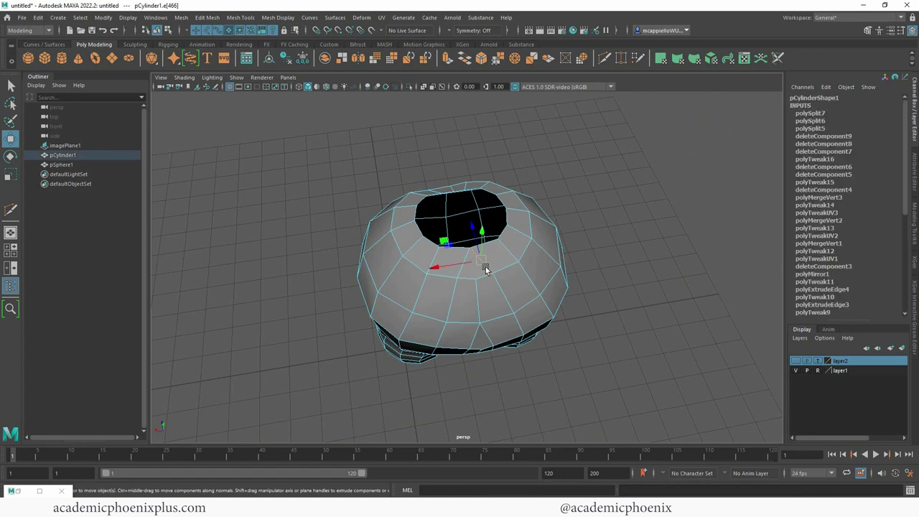
key(ctrl+Delete)
click(468, 258)
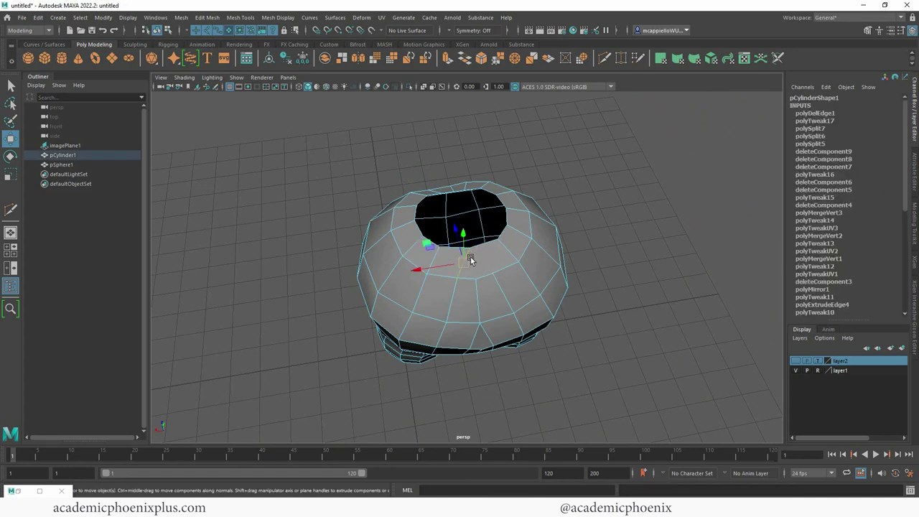
key(ctrl+Delete)
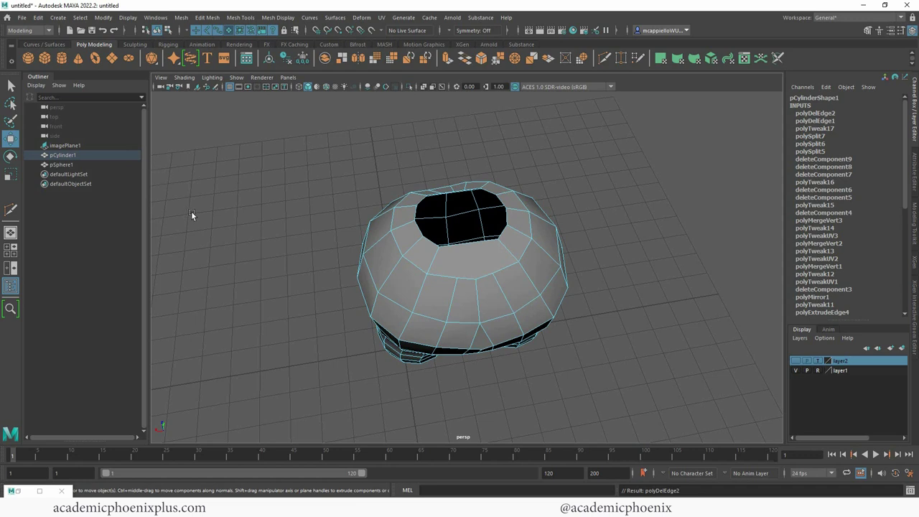
- Cut three evenly spaced edges with Multi-Cut between the back ring and the neck opening's rim
shift+right_drag(519, 253, 465, 255)
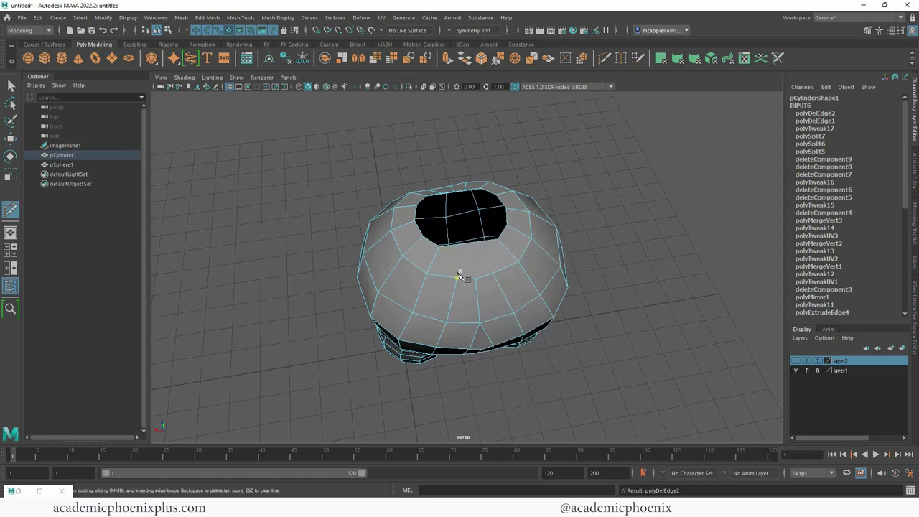
click(457, 278)
click(455, 246)
key(Return)
click(475, 279)
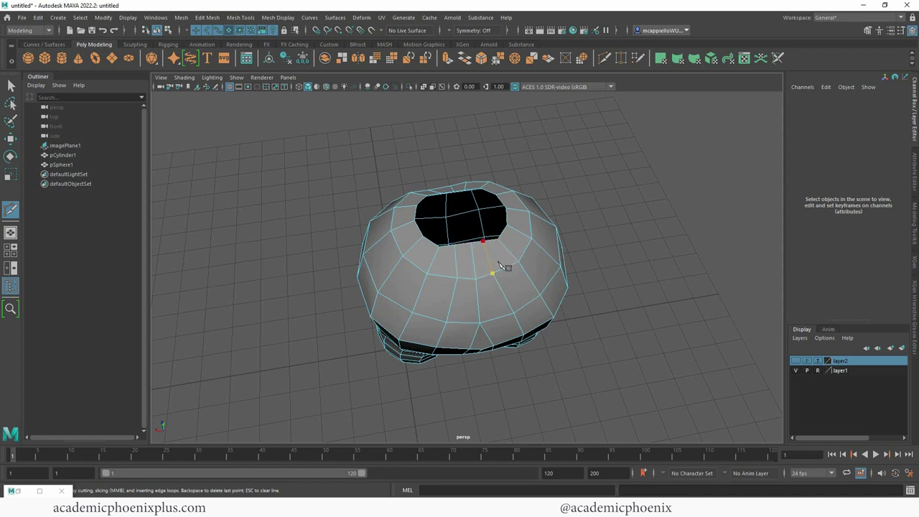
key(Return)
click(514, 290)
key(q)
- Circularize the edge loop around the neck opening and scale it down slightly
alt+drag(508, 223, 506, 235)
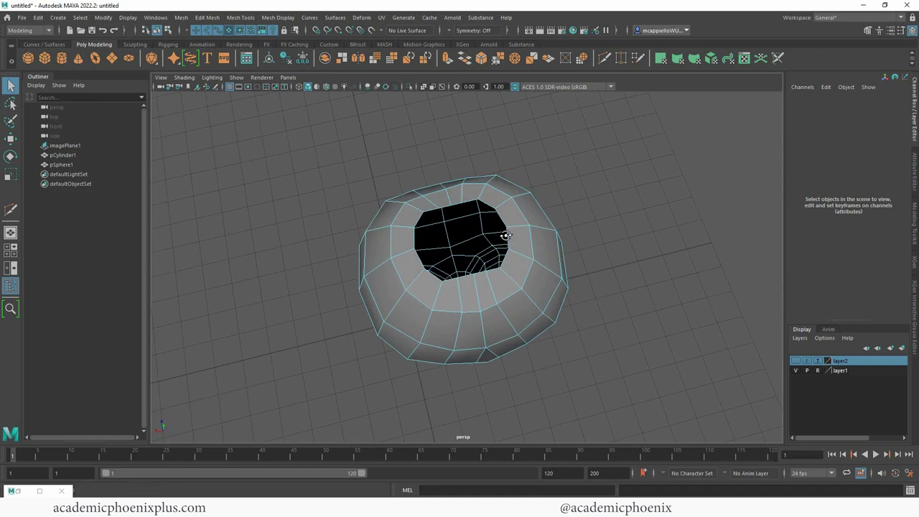
click(466, 204)
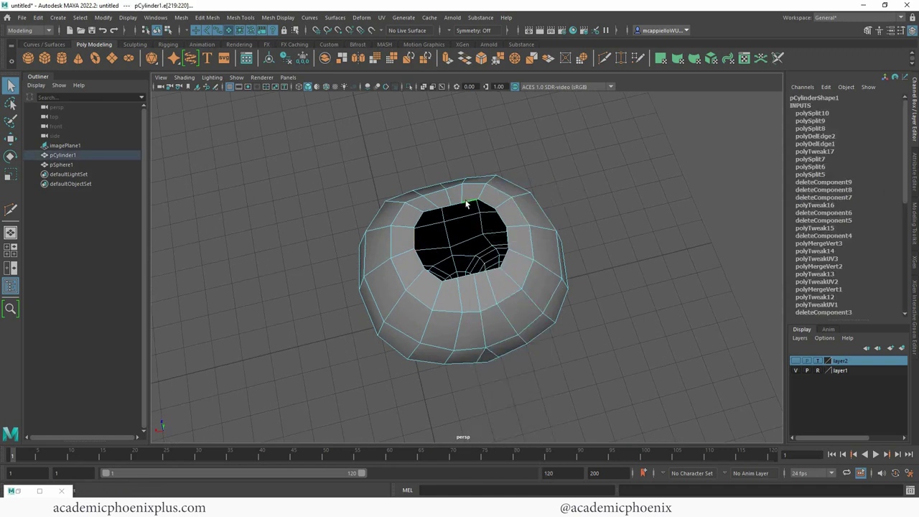
click(584, 60)
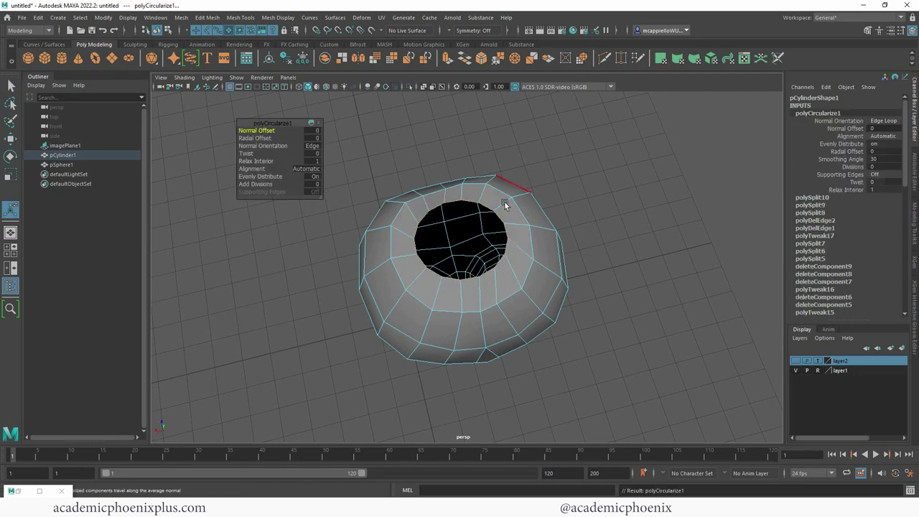
alt+drag(502, 201, 606, 214)
alt+drag(525, 159, 529, 263)
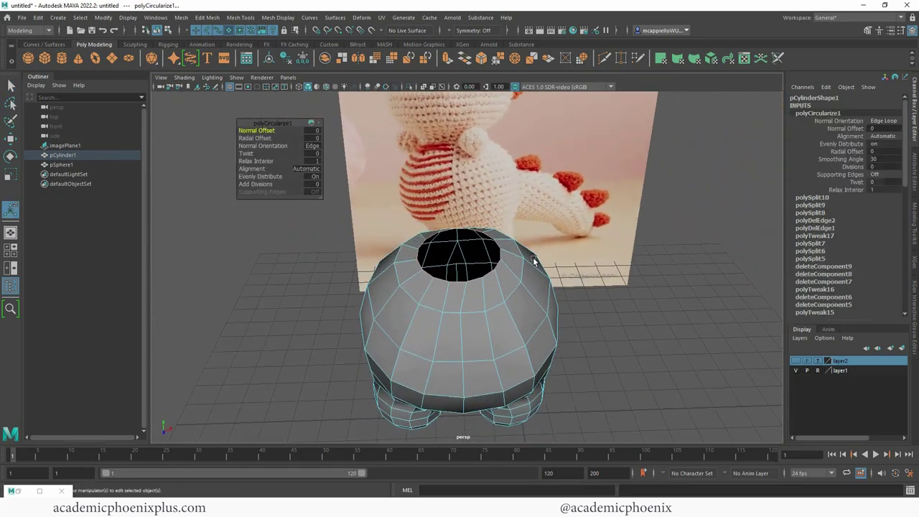
key(r)
drag(459, 255, 454, 254)
- Select the edge loop just below the neck opening and shift it slightly along Z
alt+drag(507, 234, 505, 269)
key(w)
right_drag(489, 244, 490, 257)
click(489, 217)
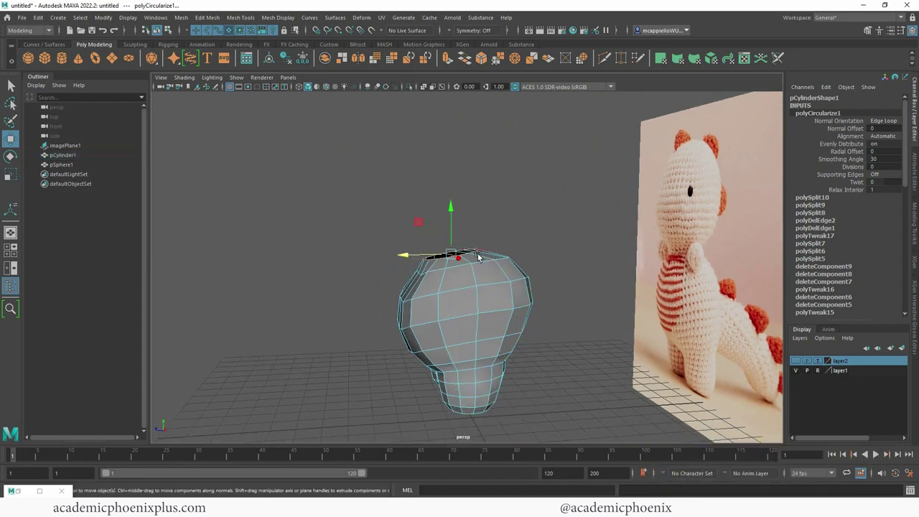
click(476, 261)
drag(418, 266, 415, 267)
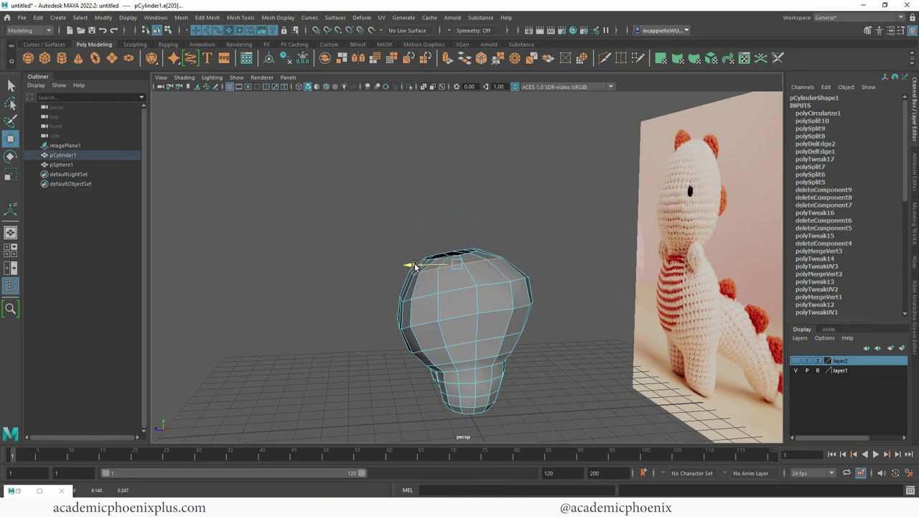
- Preview the body smoothed and compare its overall shape with the reference image
alt+drag(452, 296, 550, 293)
key(3)
alt+right_drag(625, 250, 538, 233)
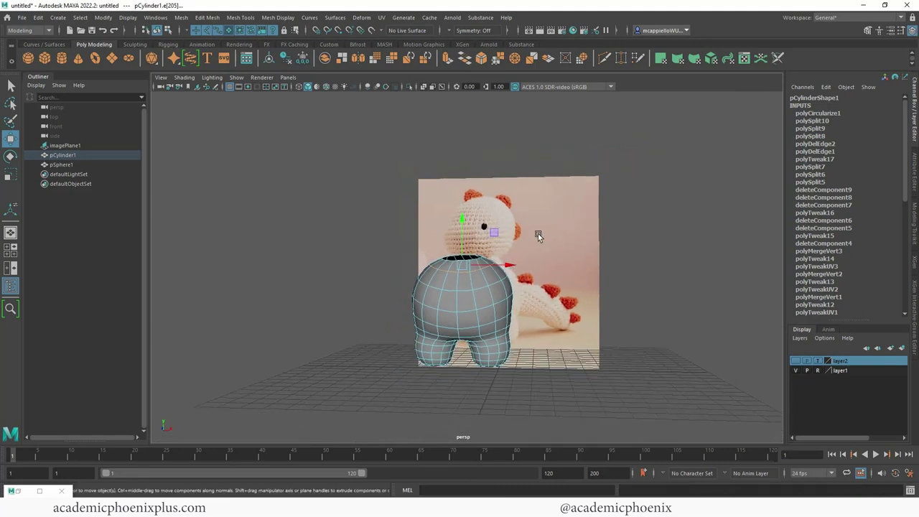
right_drag(485, 281, 537, 221)
click(670, 230)
alt+drag(670, 230, 613, 234)
alt+right_drag(612, 234, 648, 234)
- Show the body unsmoothed and move the upper chest's center vertices slightly forward along Z
click(523, 293)
alt+middle_drag(518, 288, 507, 261)
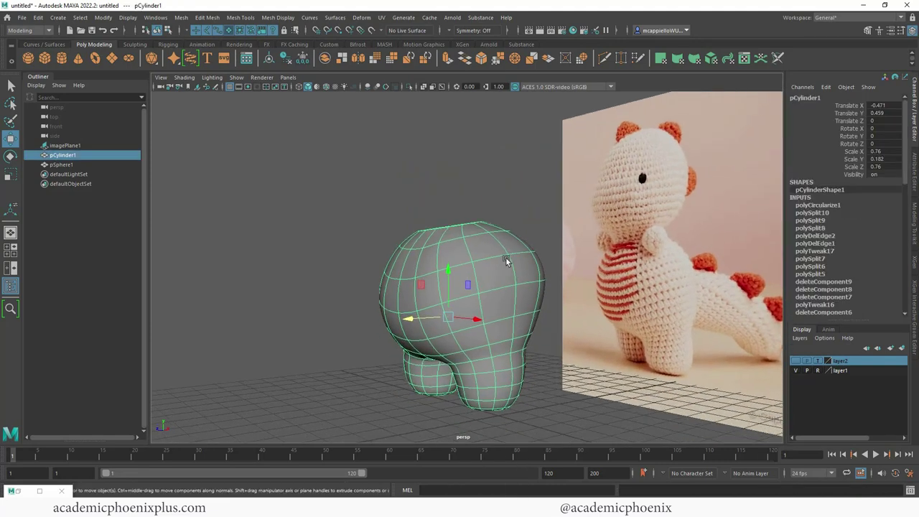
alt+drag(507, 261, 485, 270)
key(1)
right_drag(443, 244, 401, 245)
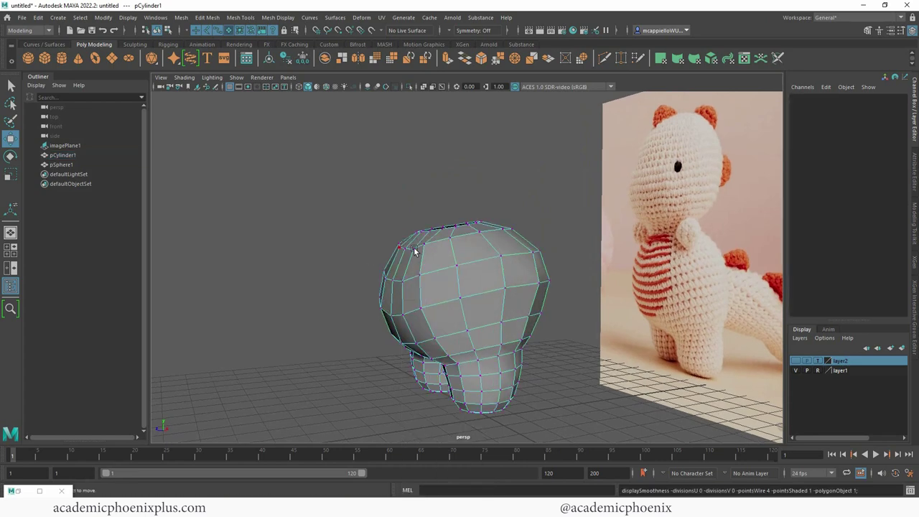
alt+drag(425, 251, 414, 276)
click(404, 263)
click(363, 316)
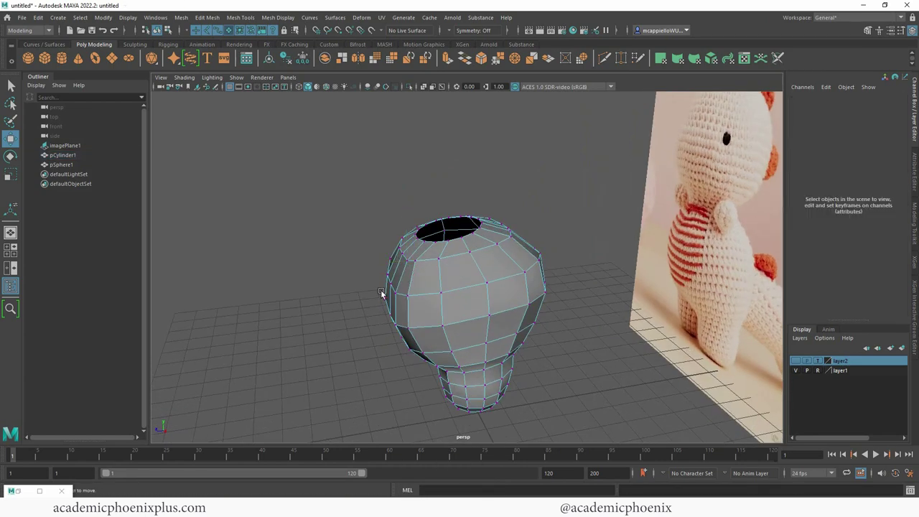
click(390, 283)
key(q)
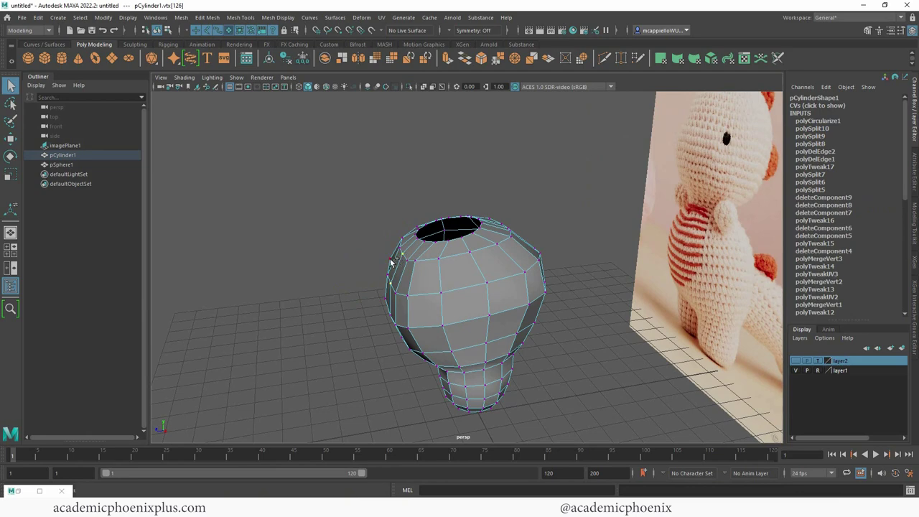
key(w)
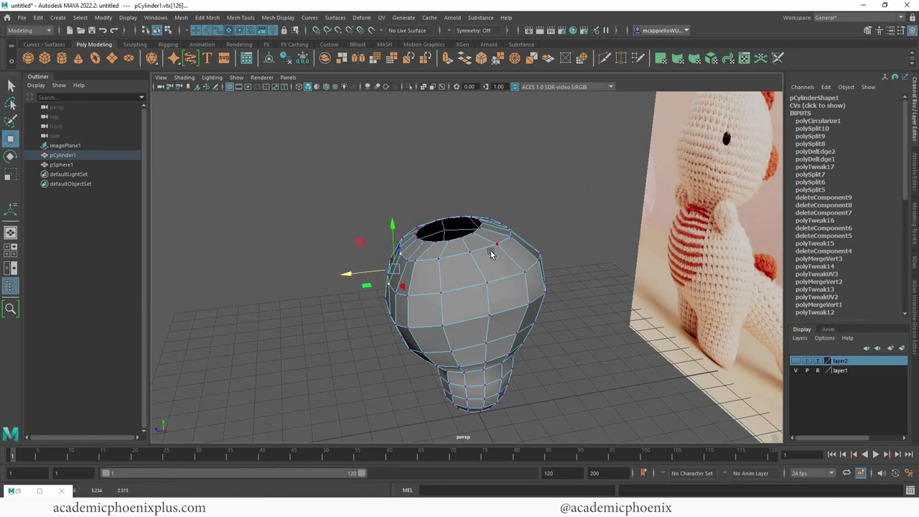
- Return to object selection and check the smoothed chest shape from the front
right_drag(488, 244, 535, 230)
click(547, 227)
alt+drag(509, 254, 535, 272)
click(532, 277)
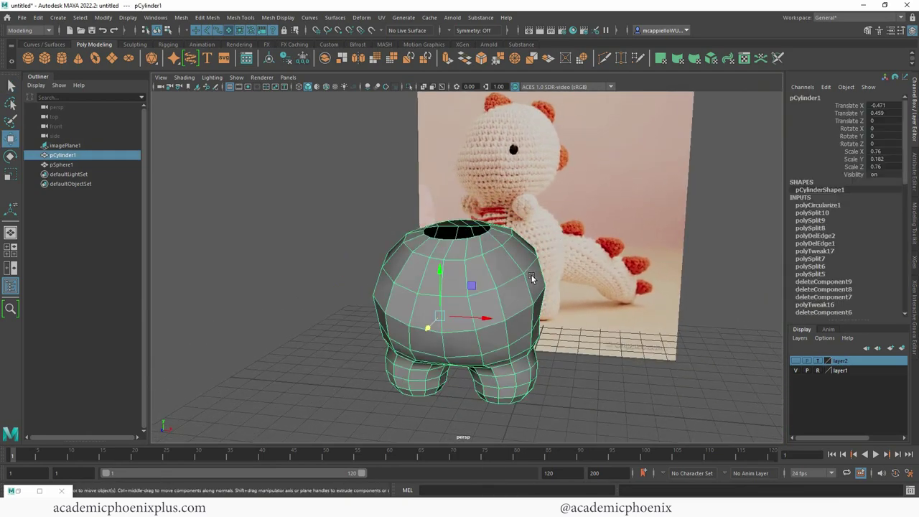
key(3)
click(578, 371)
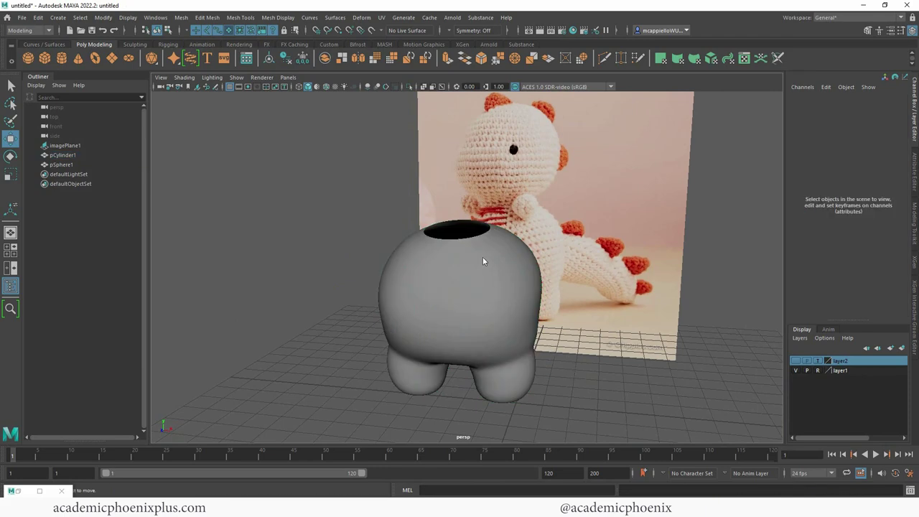
- Select the neck opening's edge loop and, in the front view, flatten it and align it with the reference's neck
right_drag(483, 256, 561, 250)
key(1)
alt+middle_drag(561, 250, 541, 286)
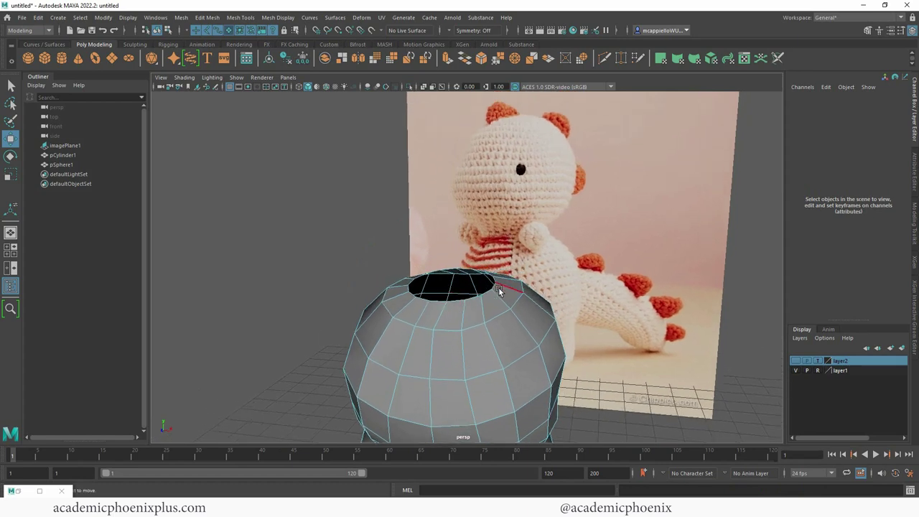
click(482, 302)
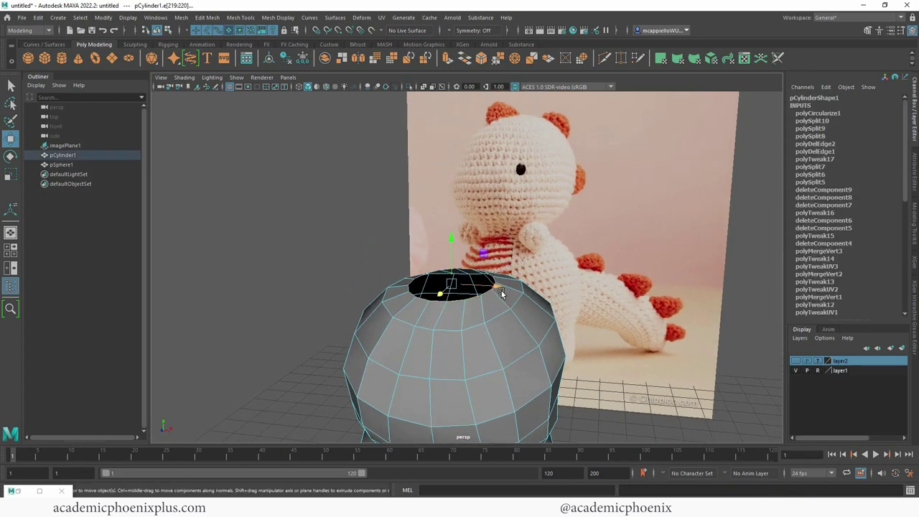
key(space)
key(space)
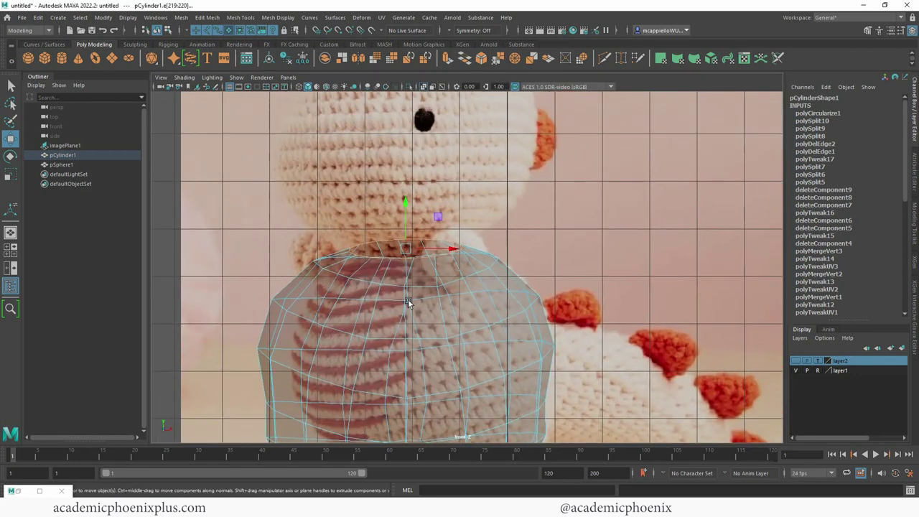
key(r)
key(w)
drag(405, 204, 397, 253)
key(r)
key(w)
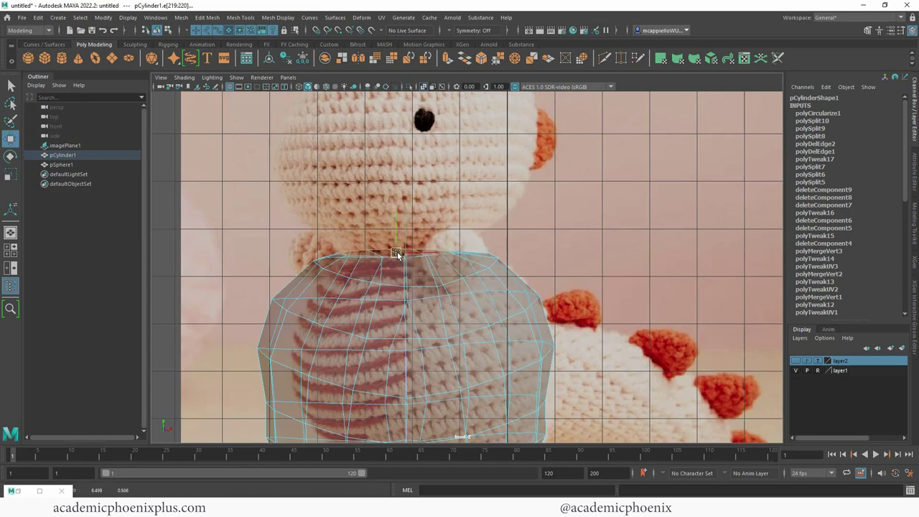
- Extrude the neck opening's edge loop upward and widen the new loop toward the base of the reference head
double_click(451, 283)
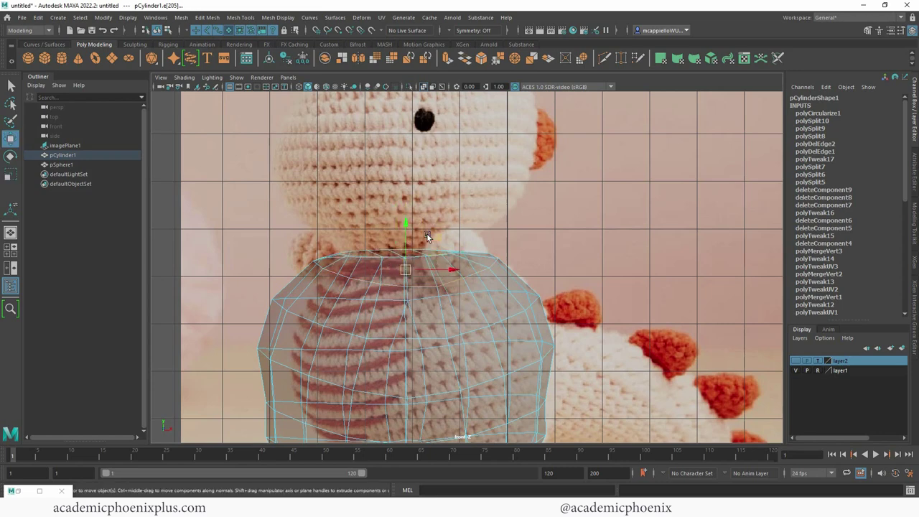
key(ctrl+z)
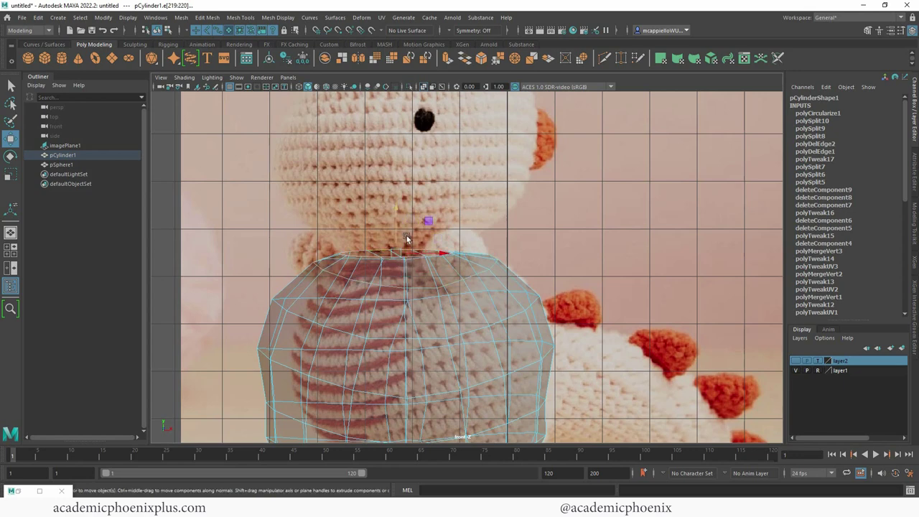
key(ctrl+e)
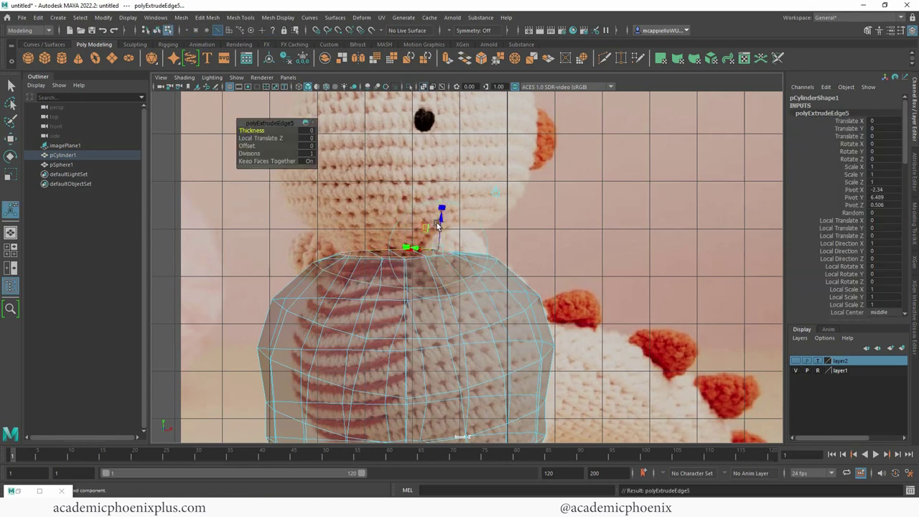
drag(393, 206, 394, 183)
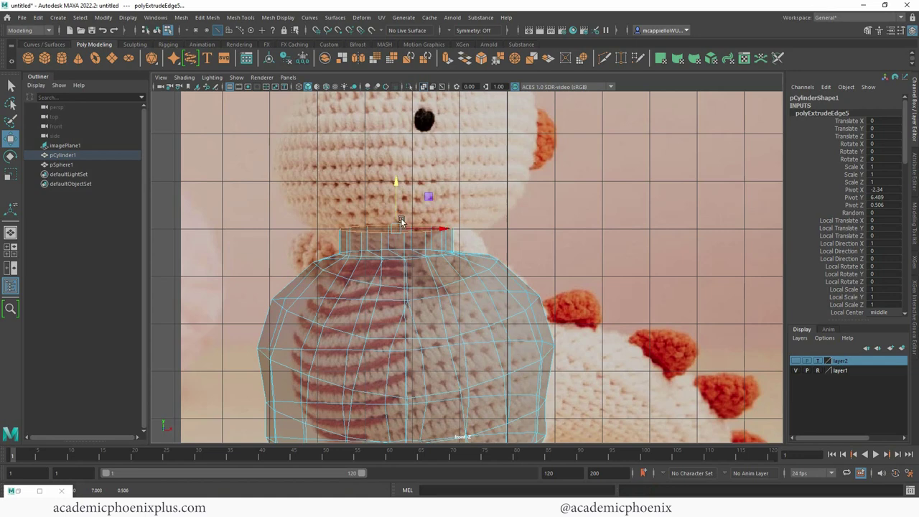
key(r)
drag(395, 229, 420, 230)
scroll(431, 241, down, 5)
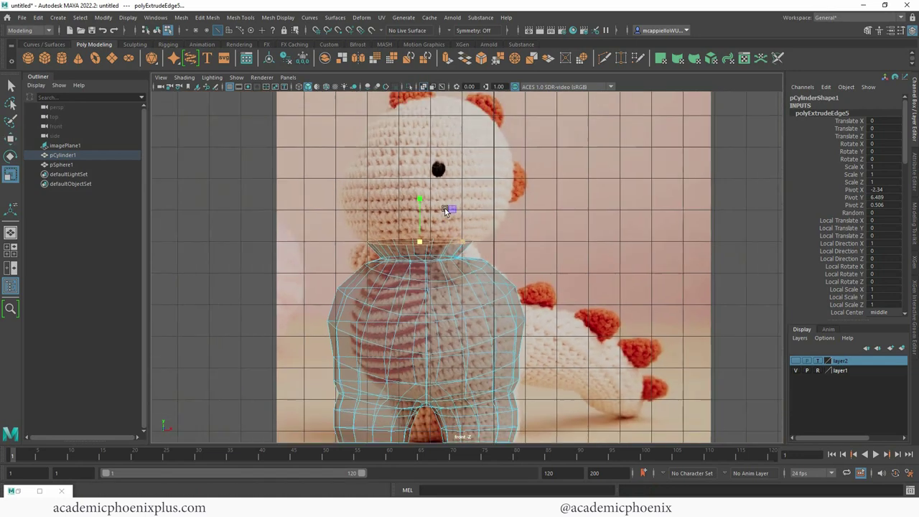
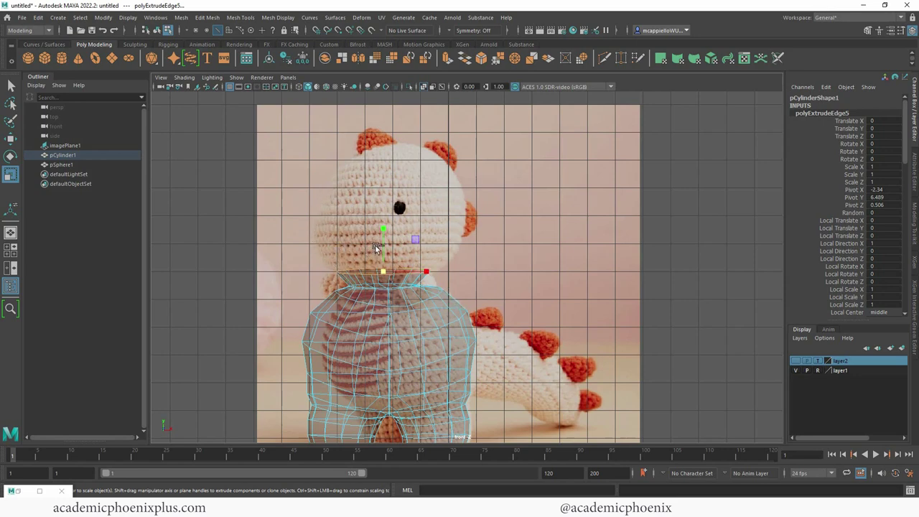
- Extrude the open loop up into the lower head, widen it, and shift it along X to match the reference outline
key(ctrl+e)
key(w)
drag(383, 228, 383, 202)
key(r)
drag(386, 249, 410, 254)
key(w)
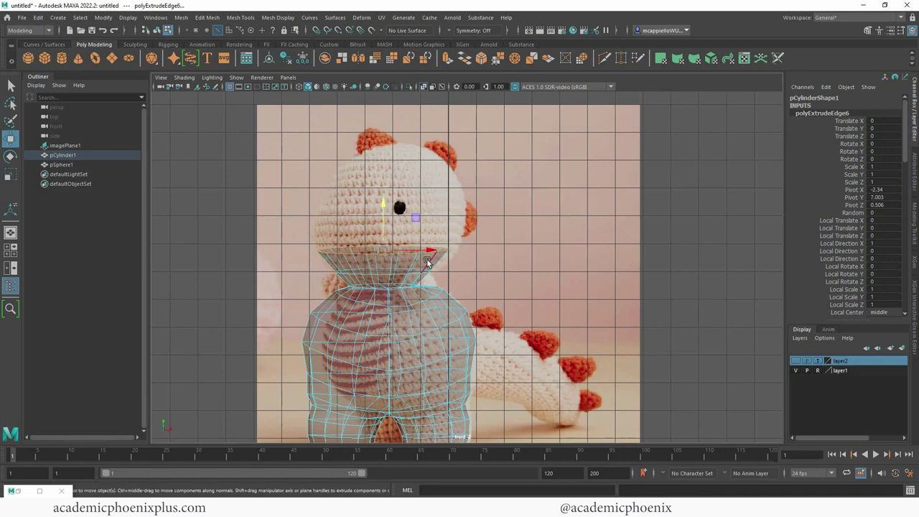
key(r)
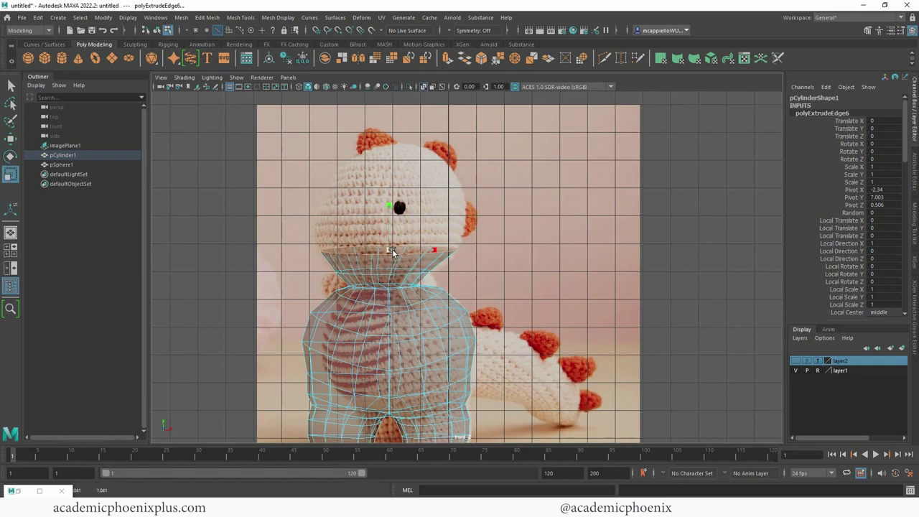
key(w)
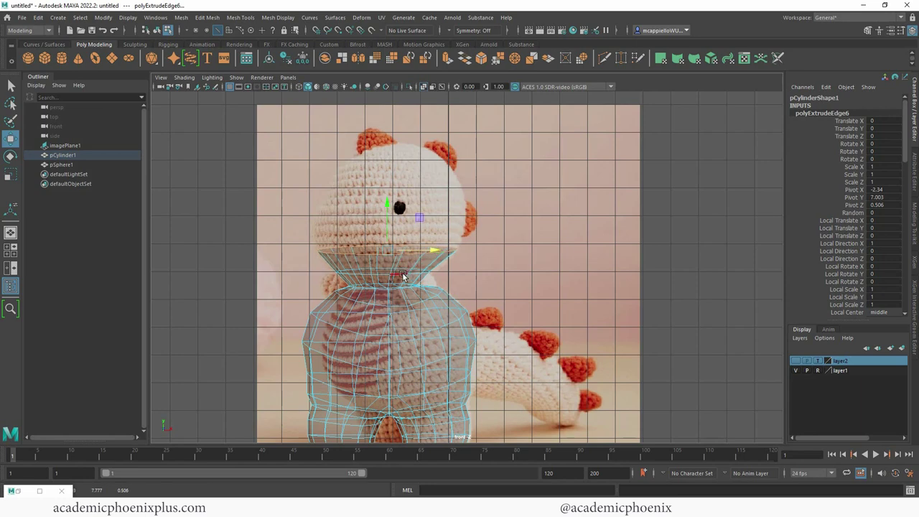
- Select the edge loop just above the neck and shift it slightly along X to follow the reference
click(403, 275)
key(r)
key(w)
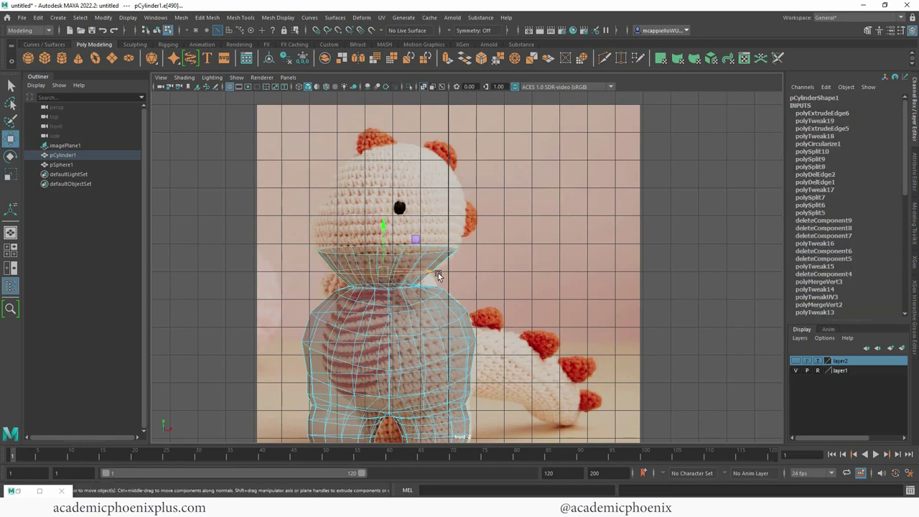
drag(431, 271, 434, 271)
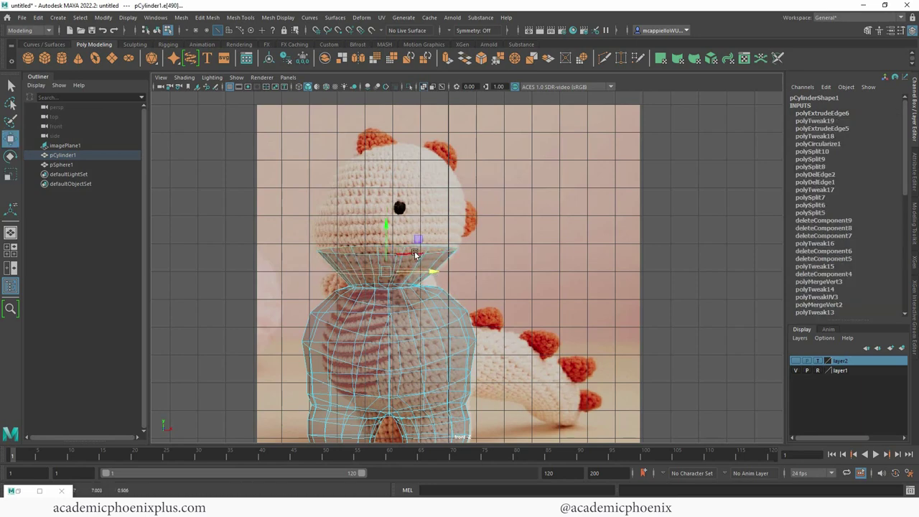
- Extrude the head's open top loop up below the eye, then scale and align it with the reference's cheeks
click(435, 253)
key(ctrl+e)
key(w)
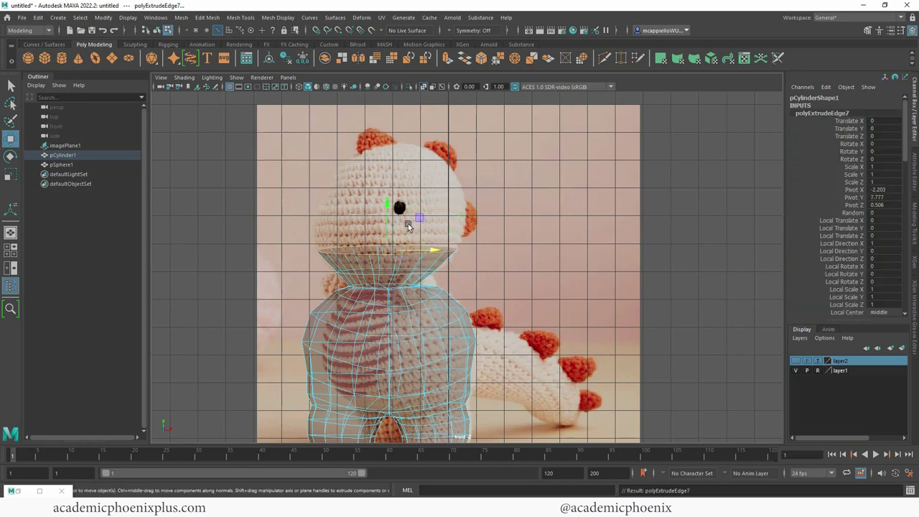
drag(389, 206, 390, 182)
key(r)
mouse_move(389, 225)
mouse_down()
mouse_move(439, 227)
mouse_move(393, 226)
mouse_up()
key(w)
key(r)
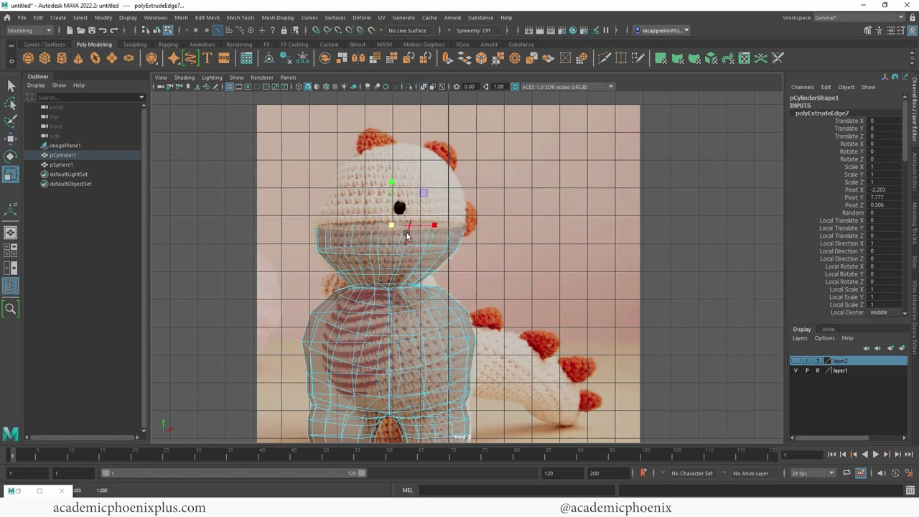
- Extrude the open loop to just above the eye and fit its width and position to the reference head
key(ctrl+e)
key(w)
drag(391, 183, 391, 153)
key(r)
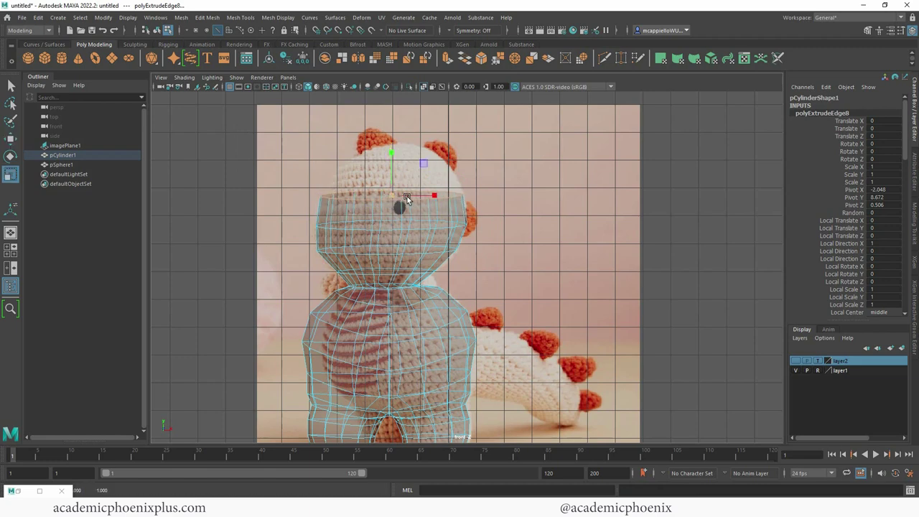
key(w)
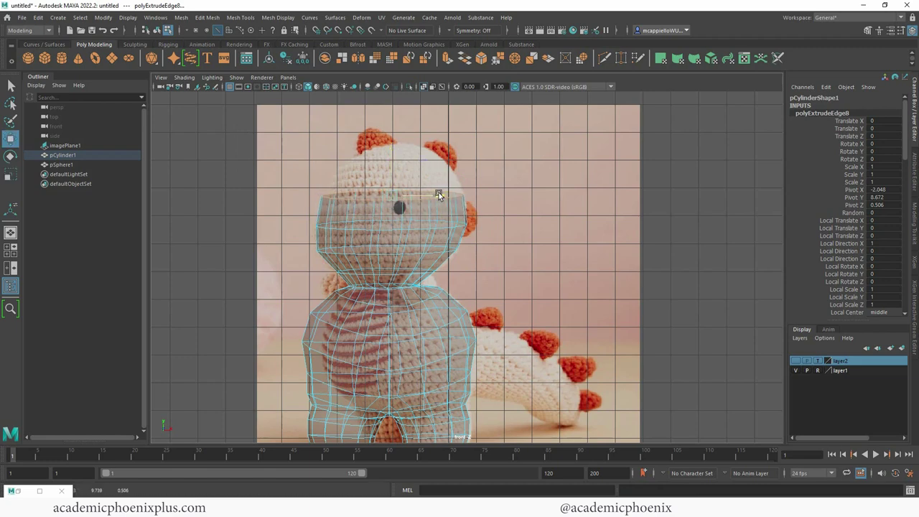
key(r)
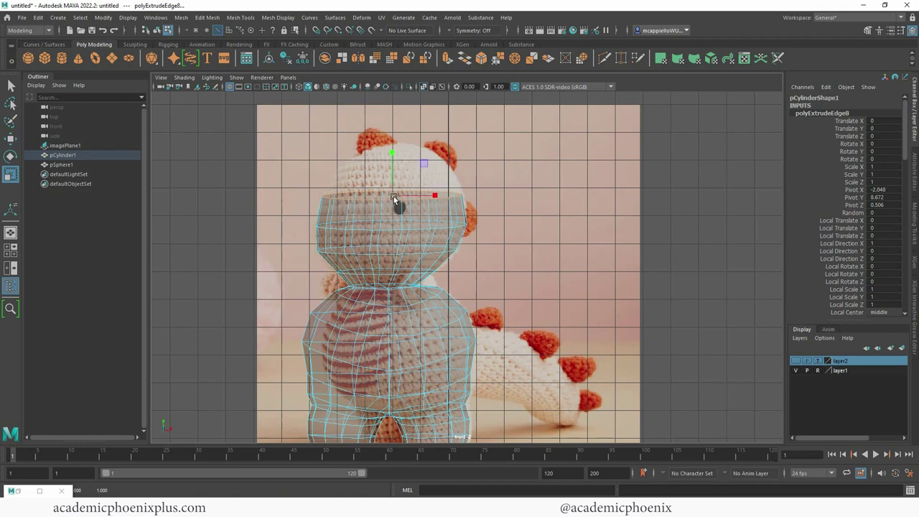
- Extrude another ring above the eye and narrow it to follow the reference head's curve
key(w)
shift+drag(394, 196, 398, 129)
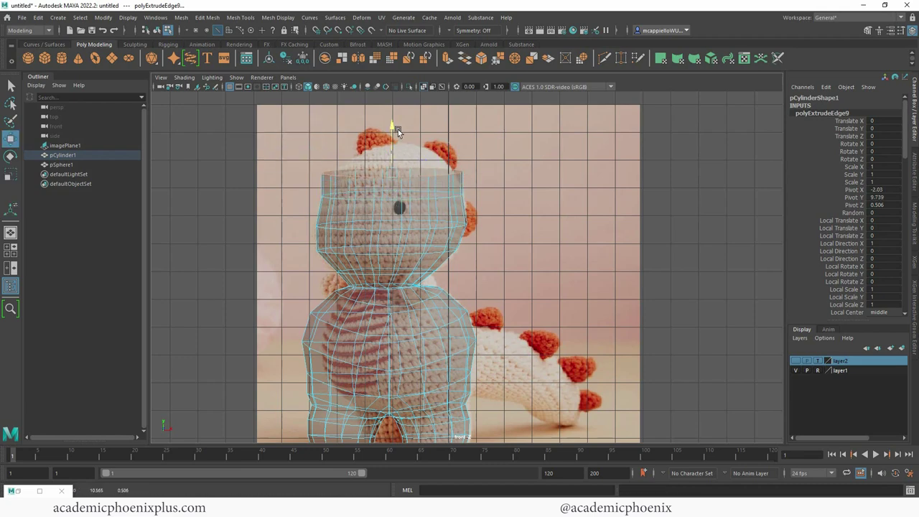
key(r)
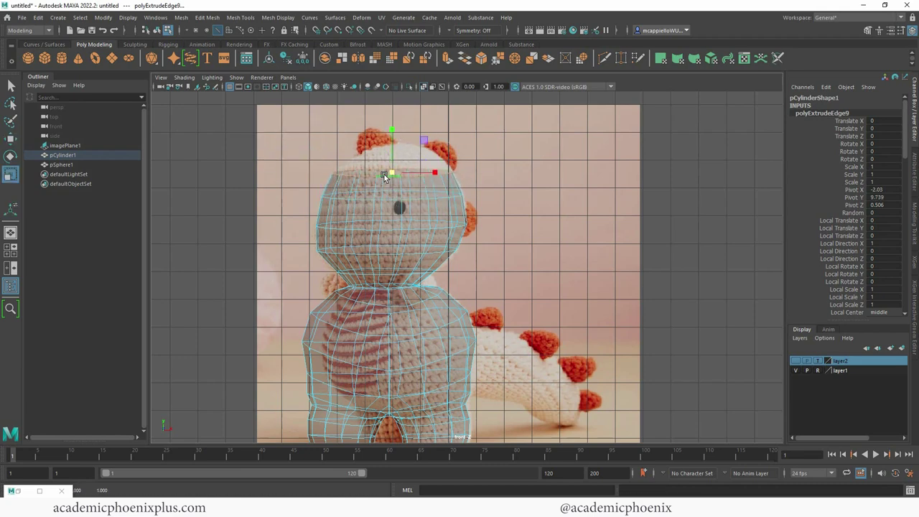
key(w)
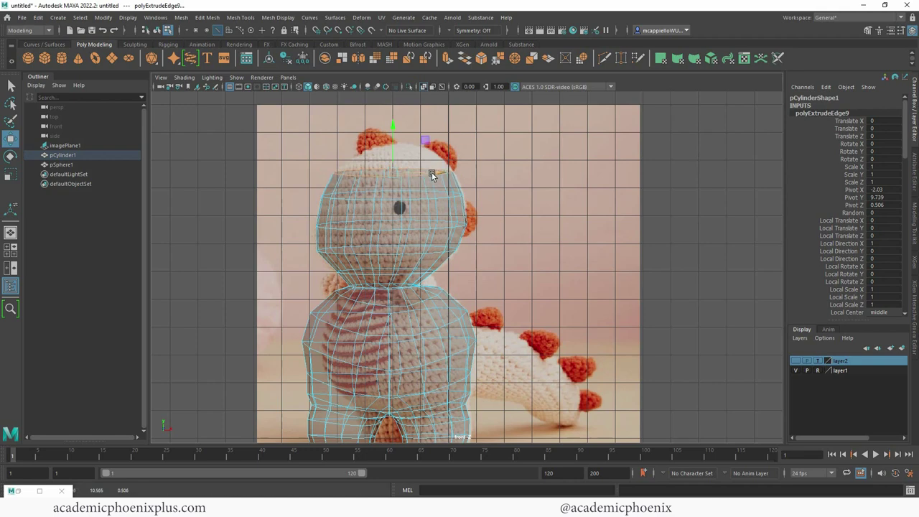
- Extrude the open loop up near the crown and scale it inward to the reference head's outline
shift+drag(430, 173, 394, 107)
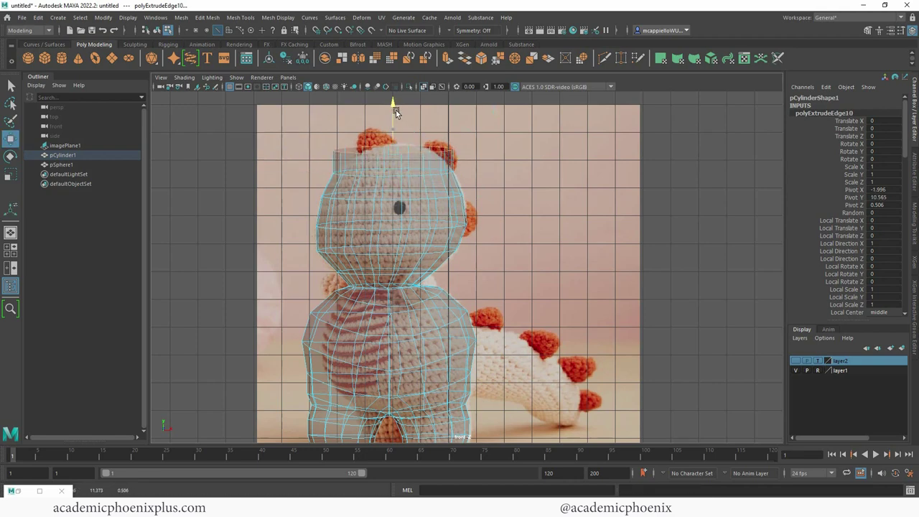
key(r)
drag(392, 149, 364, 149)
key(w)
key(r)
- Extrude a final small loop at the crown, narrowing and positioning it to round off the head's top
key(ctrl+e)
key(w)
key(r)
key(w)
drag(396, 109, 395, 115)
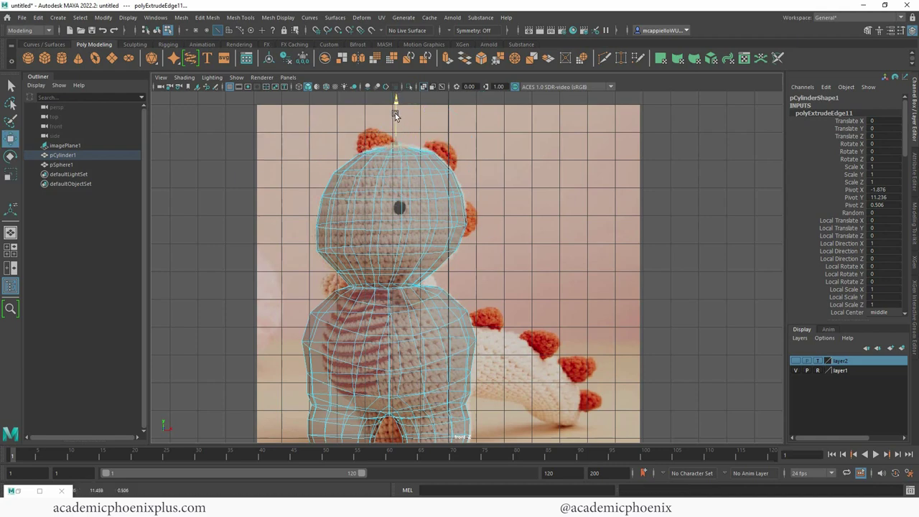
- In the perspective view, use soft selection with a reduced falloff to pull a lower front face of the head forward along Z
key(space)
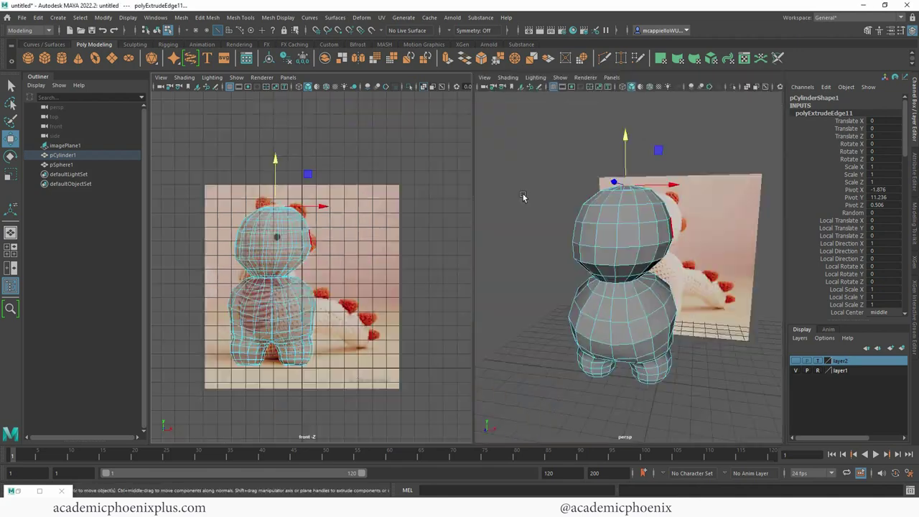
key(space)
alt+drag(642, 218, 458, 239)
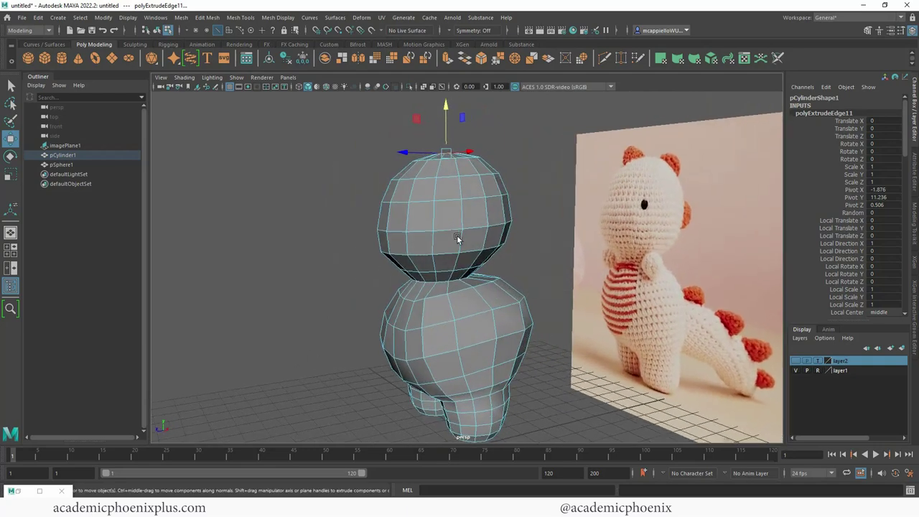
right_drag(442, 230, 441, 242)
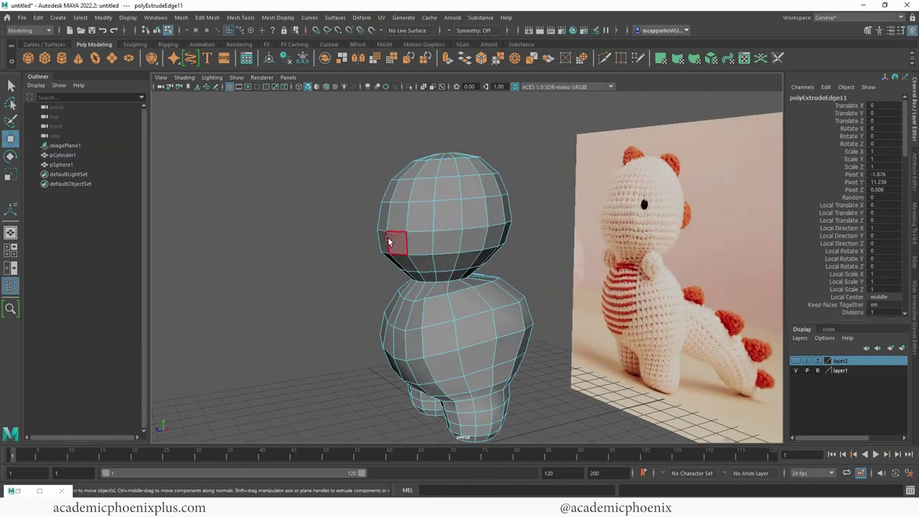
click(390, 242)
alt+drag(417, 234, 486, 224)
key(b)
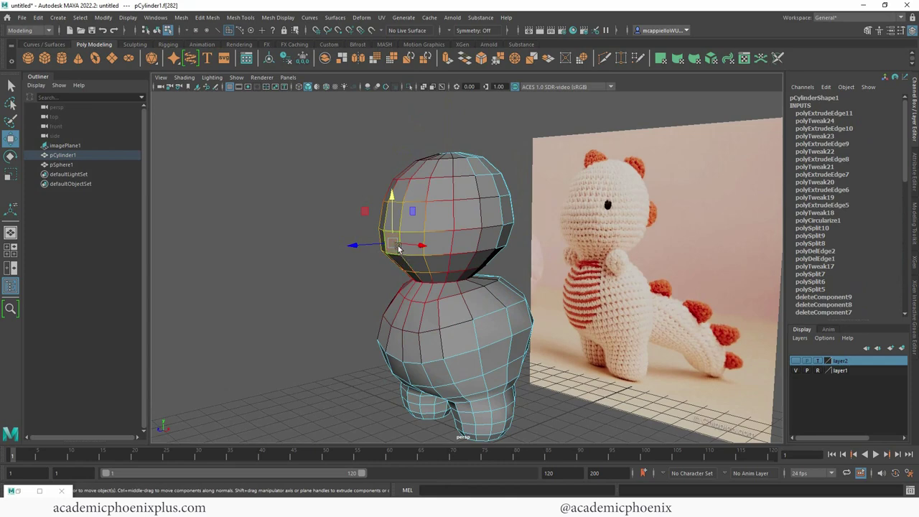
click(396, 244)
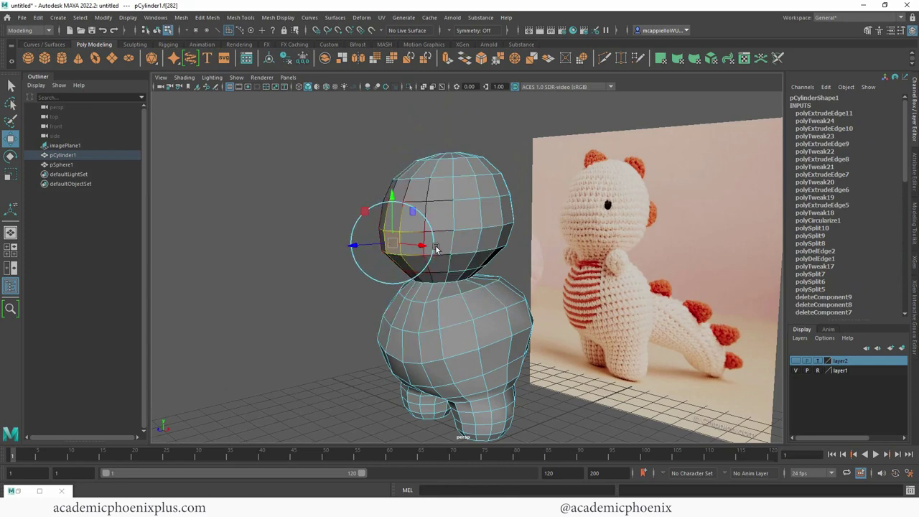
drag(436, 249, 350, 246)
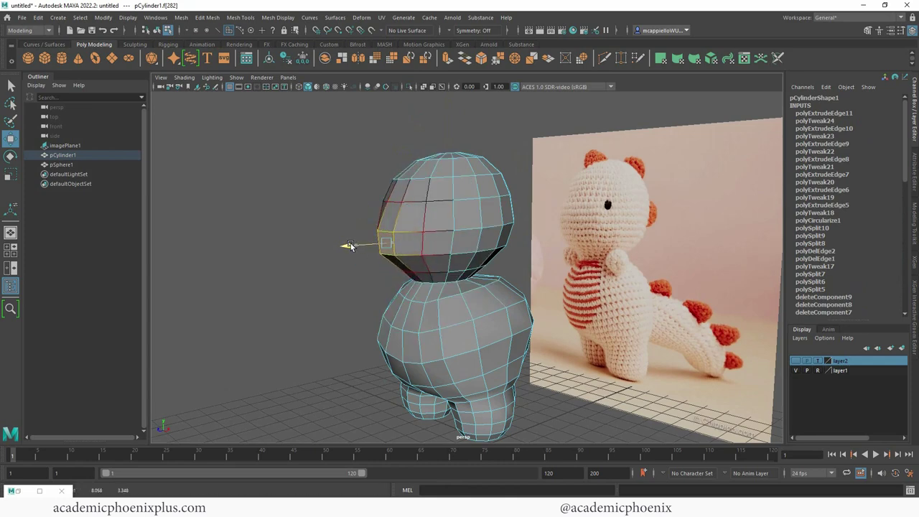
- Pull the neighboring front faces of the head forward along Z to build the snout, and preview the mesh smoothed
click(421, 237)
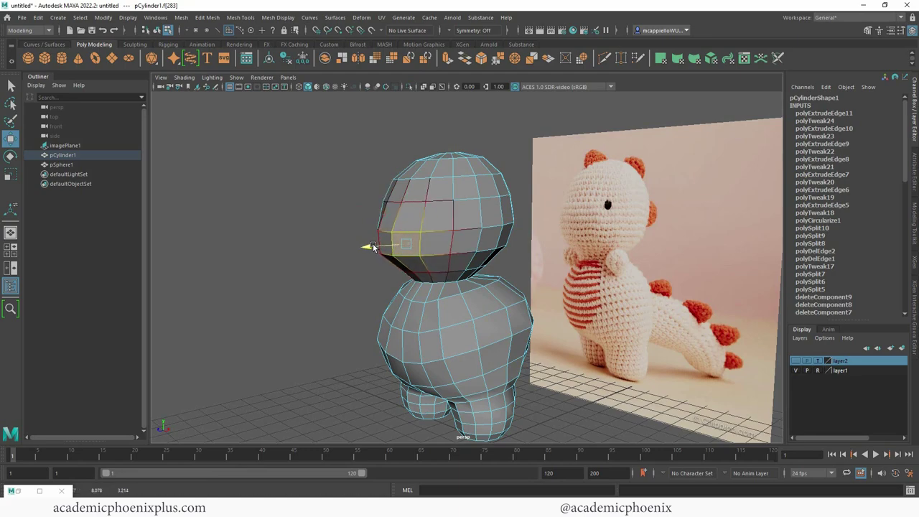
alt+drag(384, 253, 455, 237)
key(3)
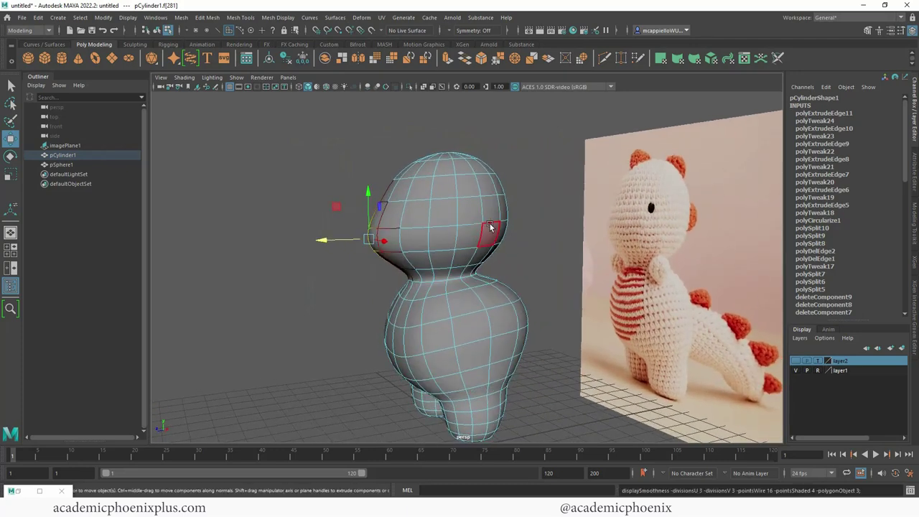
- Reshape the front of the head by repositioning the faces and edges around the snout
click(388, 214)
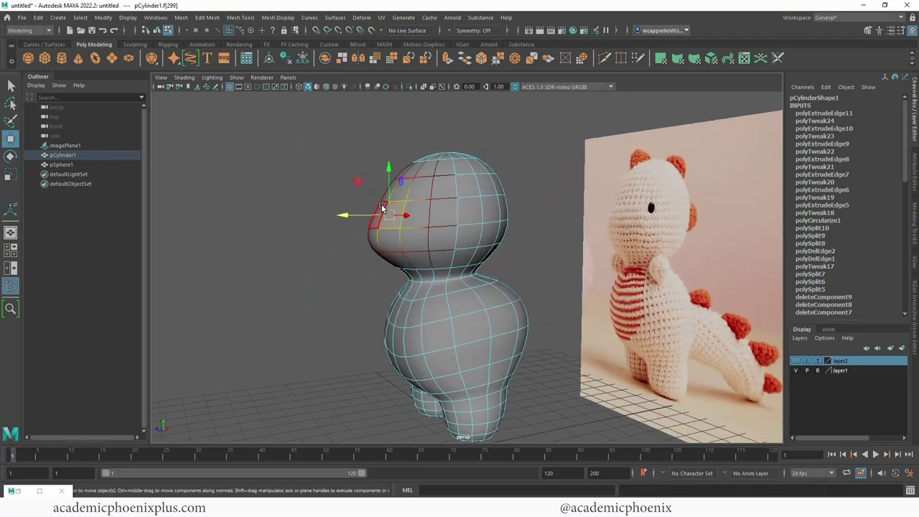
alt+drag(454, 235, 377, 209)
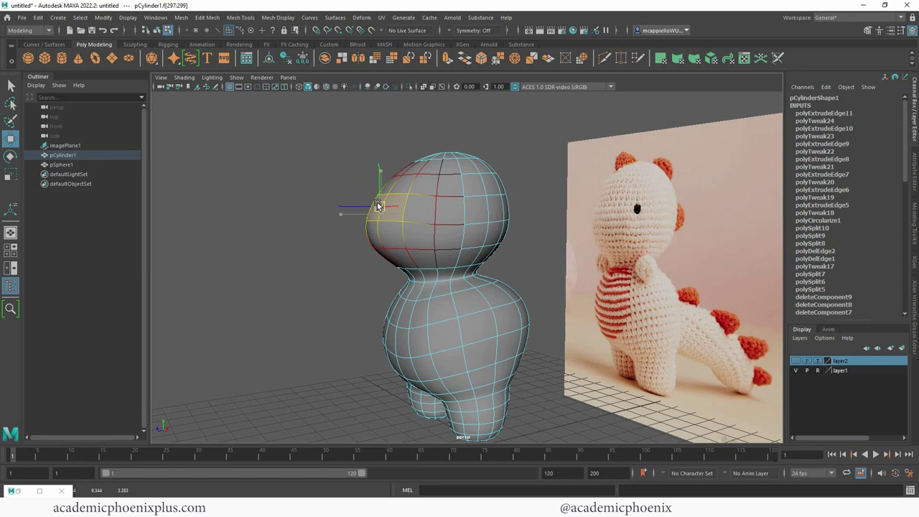
click(388, 233)
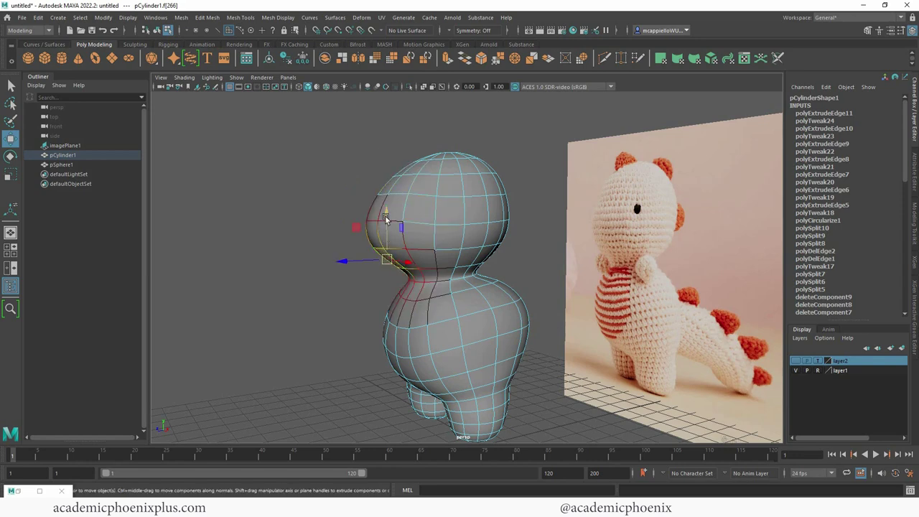
- Turn off the smooth mesh preview and lower the two front vertices along the bottom edge of the snout
key(1)
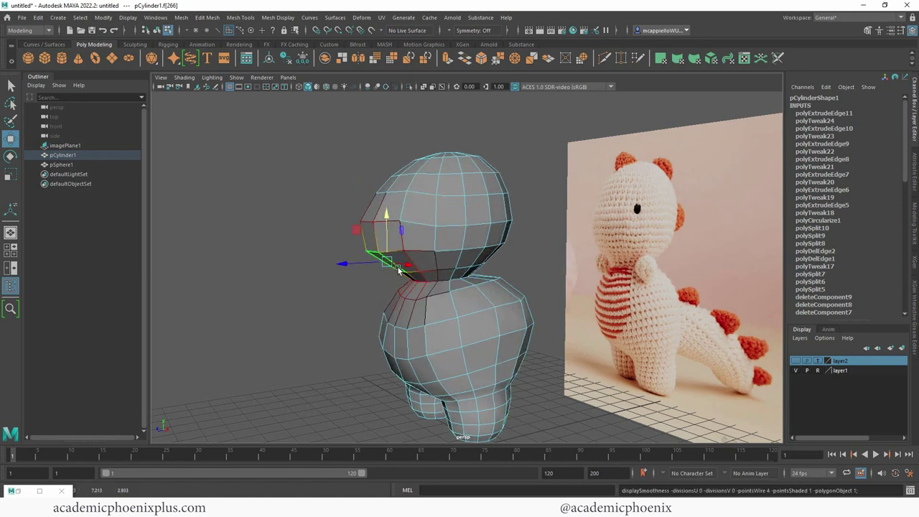
right_drag(400, 242, 362, 243)
drag(347, 236, 390, 261)
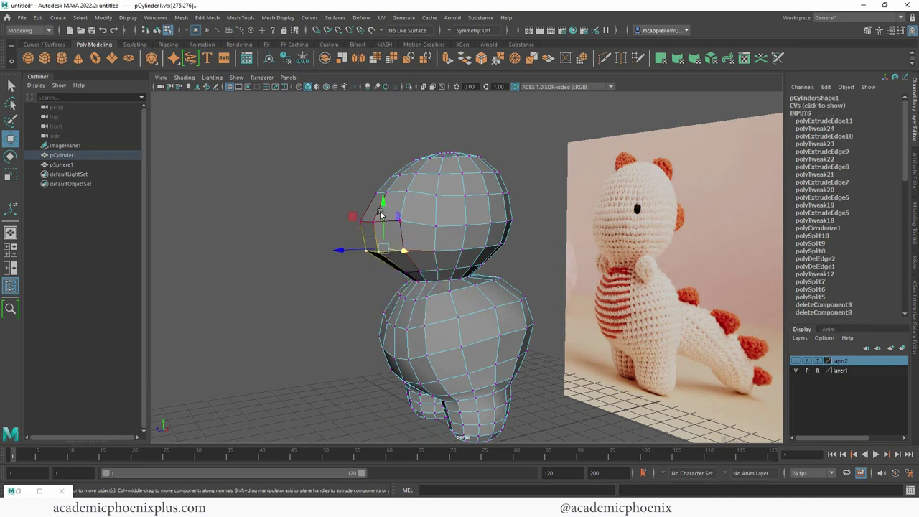
key(b)
drag(383, 201, 379, 211)
key(ctrl+z)
key(b)
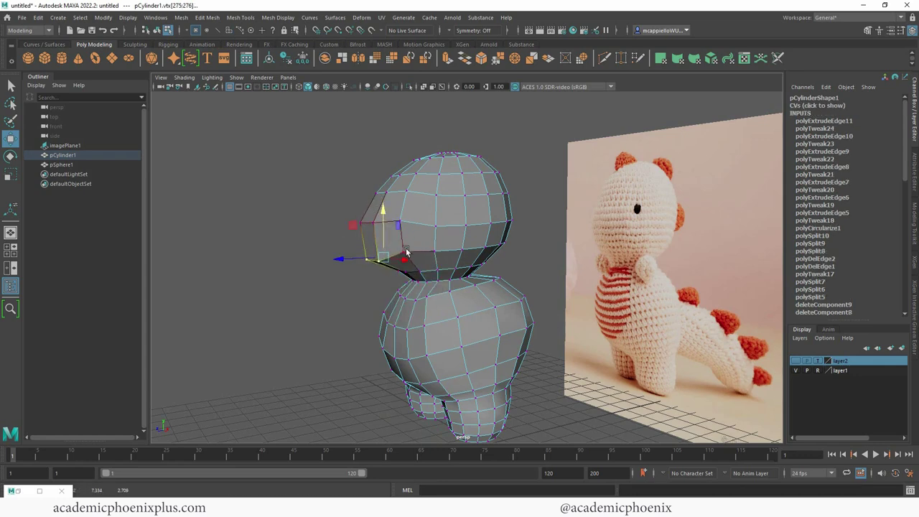
- Lower the neighbouring jaw vertex and shift the vertices under the chin along the depth axis to shape the jaw
click(403, 259)
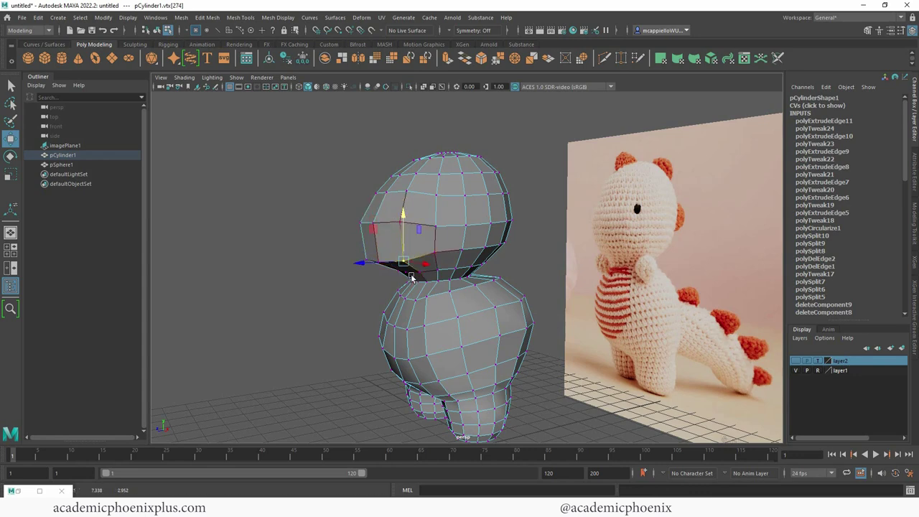
alt+drag(412, 277, 378, 269)
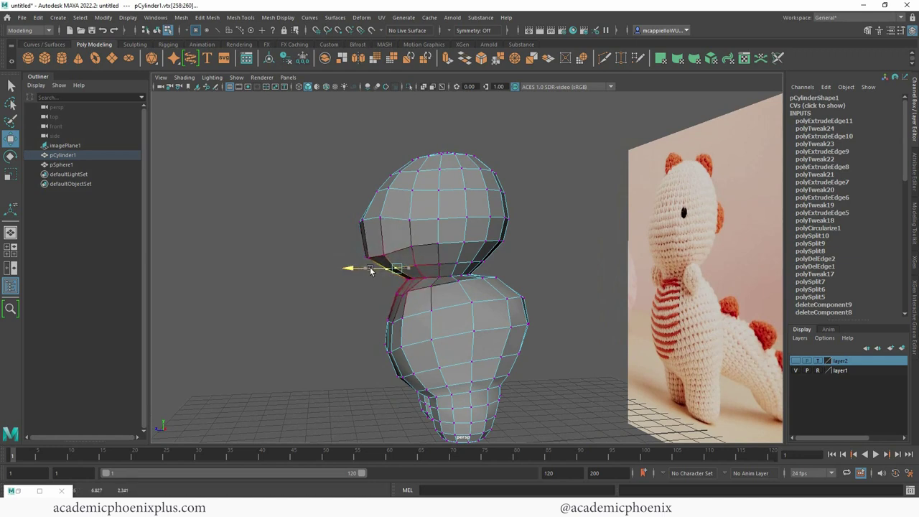
click(373, 303)
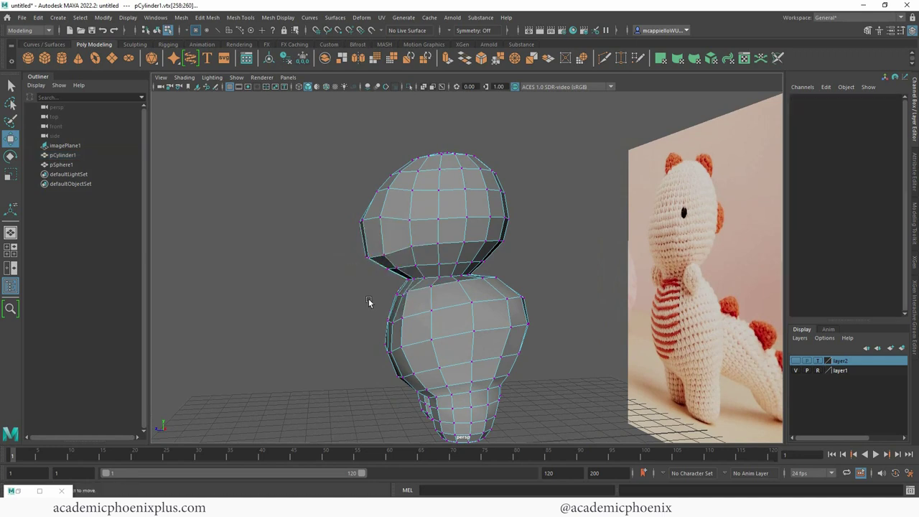
- Adjust the lower corner and cheek vertices at the side of the snout, and restore the smooth mesh preview
alt+drag(381, 298, 412, 260)
click(412, 258)
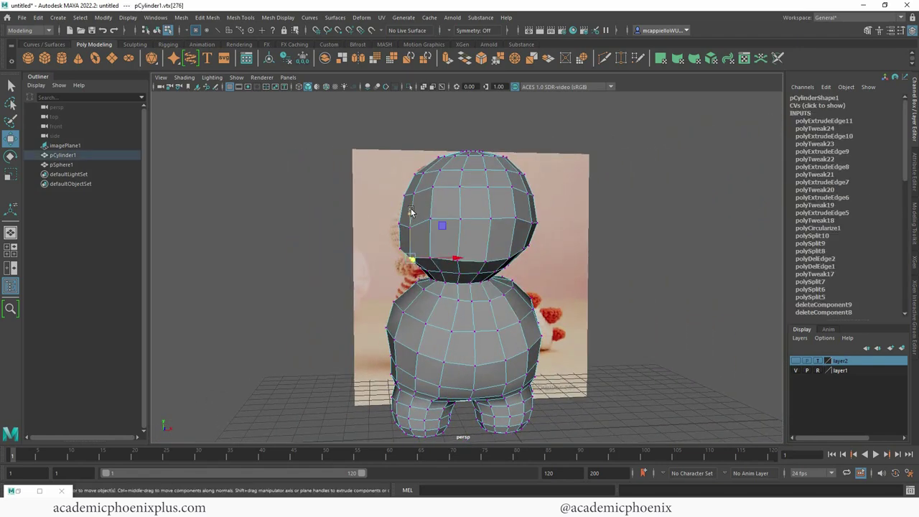
mouse_move(411, 213)
mouse_down()
mouse_move(399, 217)
mouse_move(399, 200)
mouse_move(492, 208)
mouse_move(404, 205)
mouse_up()
click(386, 227)
click(396, 227)
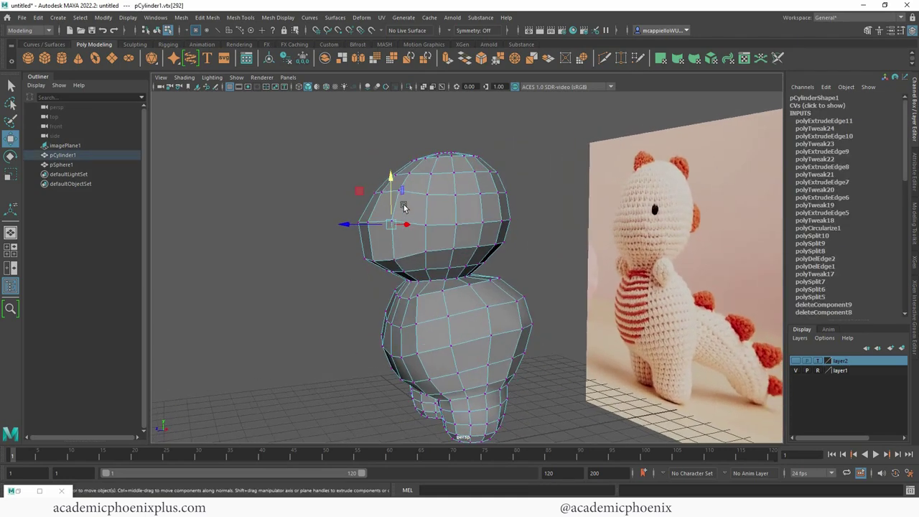
key(3)
click(552, 228)
- Scale the vertices along the back of the torso and shift them inward to slim the back
scroll(466, 220, down, 2)
alt+drag(356, 285, 542, 293)
right_drag(506, 228, 551, 214)
alt+drag(622, 222, 495, 276)
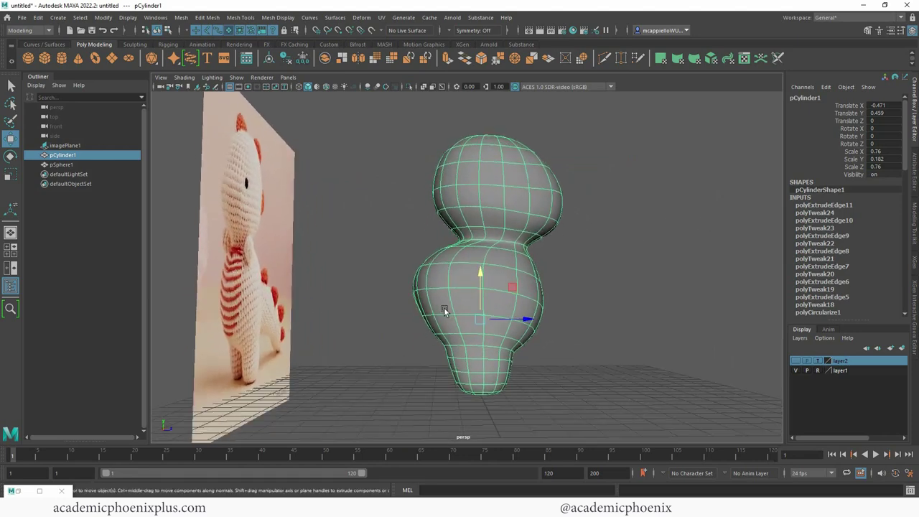
right_drag(441, 309, 402, 291)
alt+drag(452, 324, 440, 340)
key(r)
mouse_move(467, 298)
mouse_down()
mouse_move(456, 299)
mouse_move(479, 302)
mouse_up()
key(w)
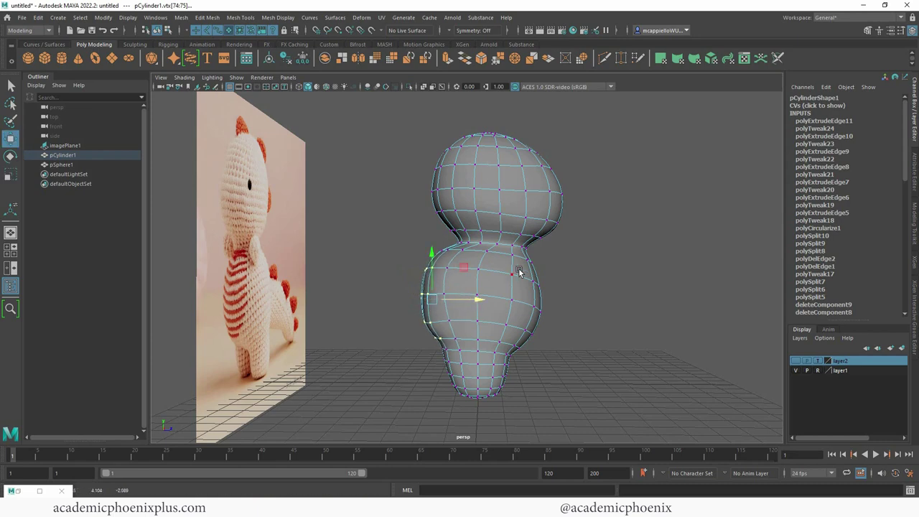
- Check the torso silhouette against the reference and lower the vertices along its back slightly
right_drag(520, 272, 560, 231)
click(659, 242)
alt+drag(659, 242, 461, 242)
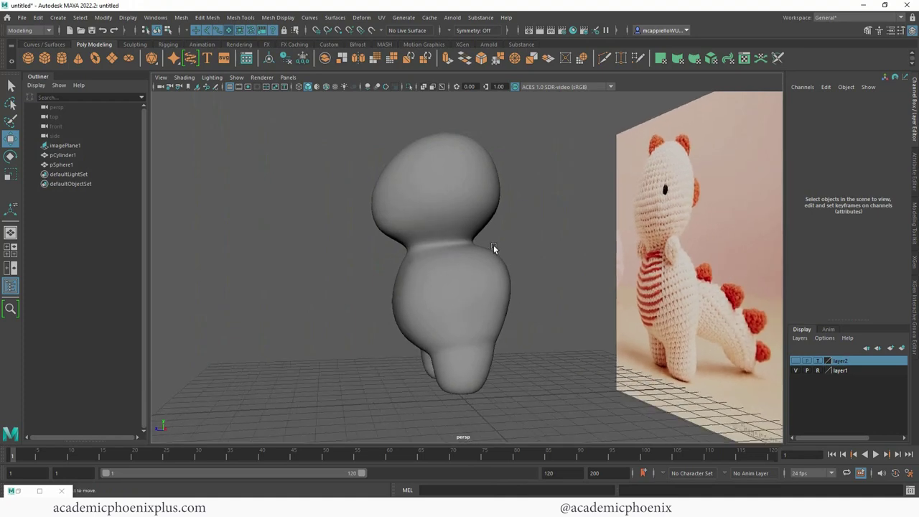
click(507, 276)
right_drag(507, 275, 471, 242)
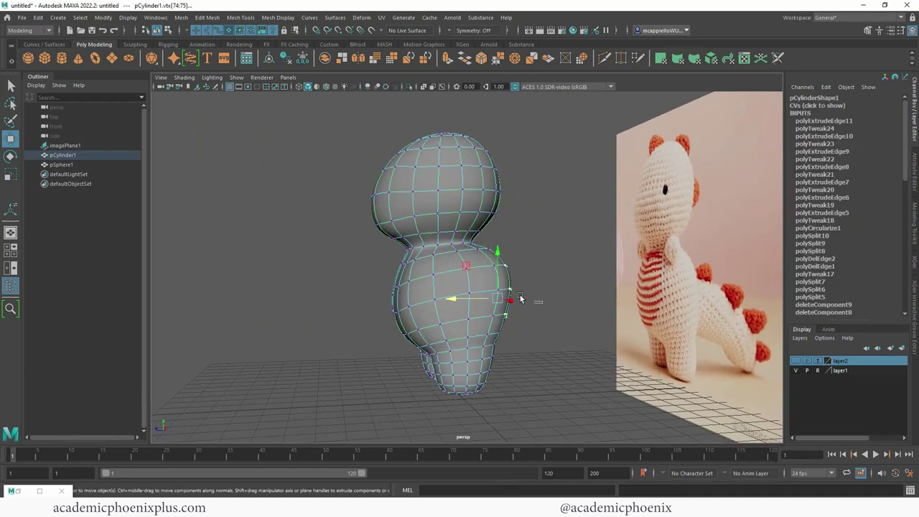
drag(485, 255, 488, 257)
drag(500, 301, 500, 307)
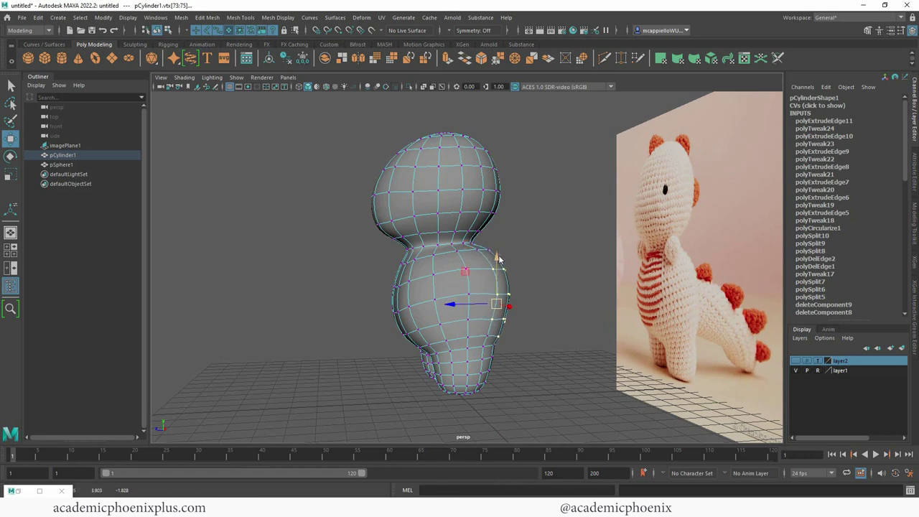
- Turn off the body's smooth preview and adjust a front chest vertex just below the neck
right_drag(499, 260, 555, 222)
click(555, 222)
alt+drag(503, 263, 580, 287)
click(495, 297)
alt+right_drag(494, 297, 527, 293)
key(1)
alt+drag(541, 308, 441, 273)
right_drag(431, 269, 417, 263)
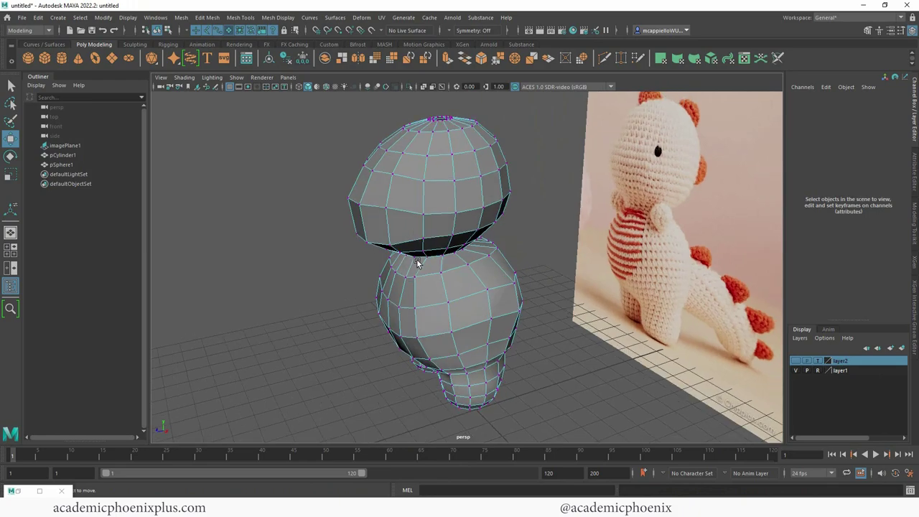
click(418, 277)
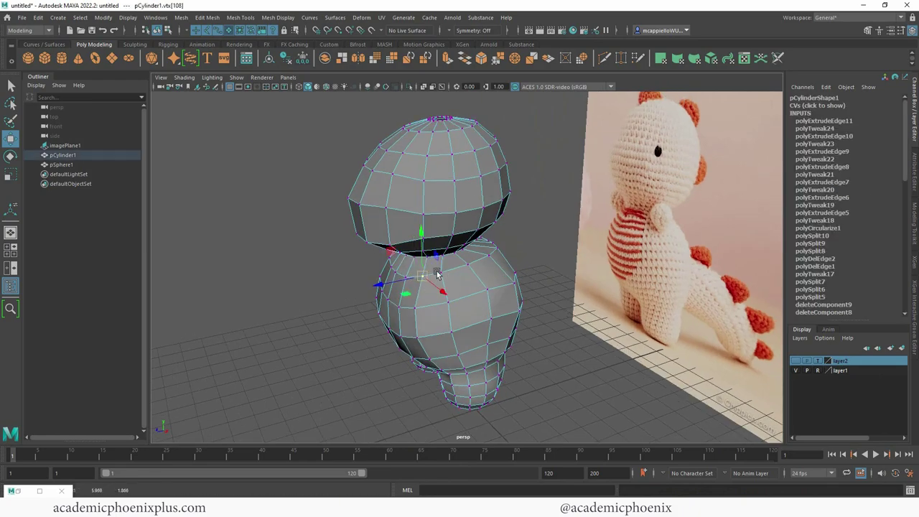
click(493, 256)
- Shift the pair of upper chest vertices below the chin along the depth axis to even out their spacing
alt+drag(493, 256, 606, 284)
click(517, 289)
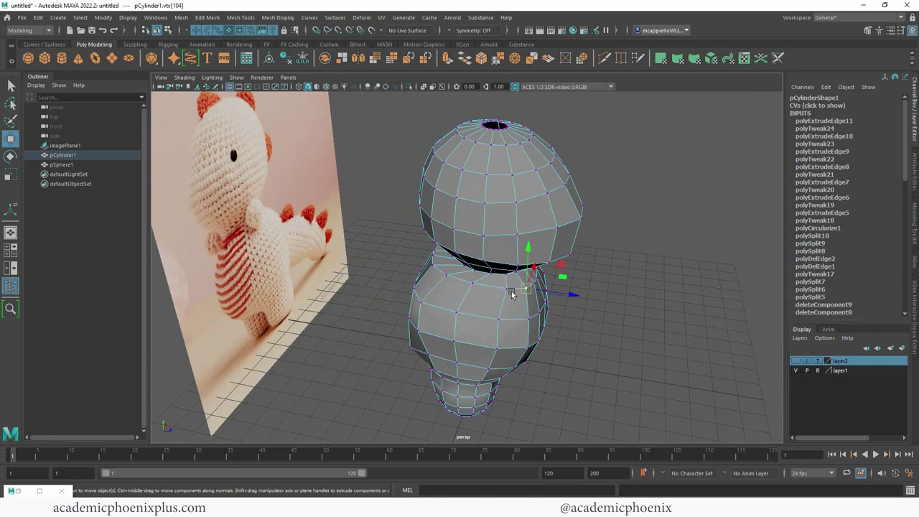
click(563, 294)
key(ctrl+z)
drag(558, 294, 554, 293)
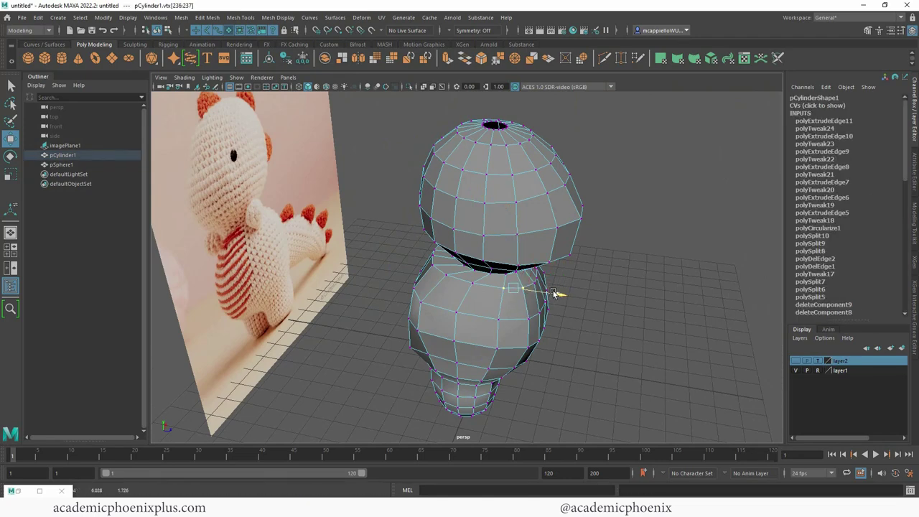
- Shift the shoulder and upper-back vertices along the side of the torso to even out the edge flow
click(445, 277)
mouse_move(469, 285)
mouse_down()
mouse_move(506, 287)
mouse_move(475, 272)
mouse_up()
click(433, 266)
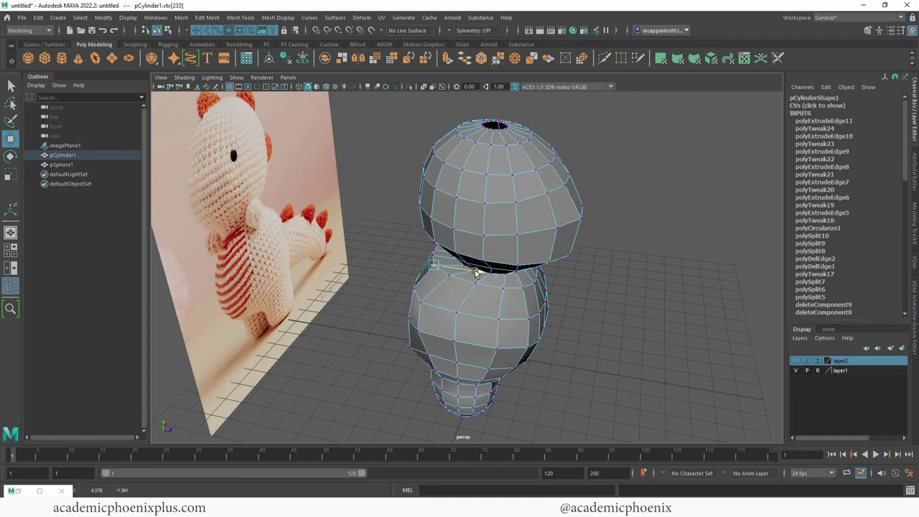
click(425, 303)
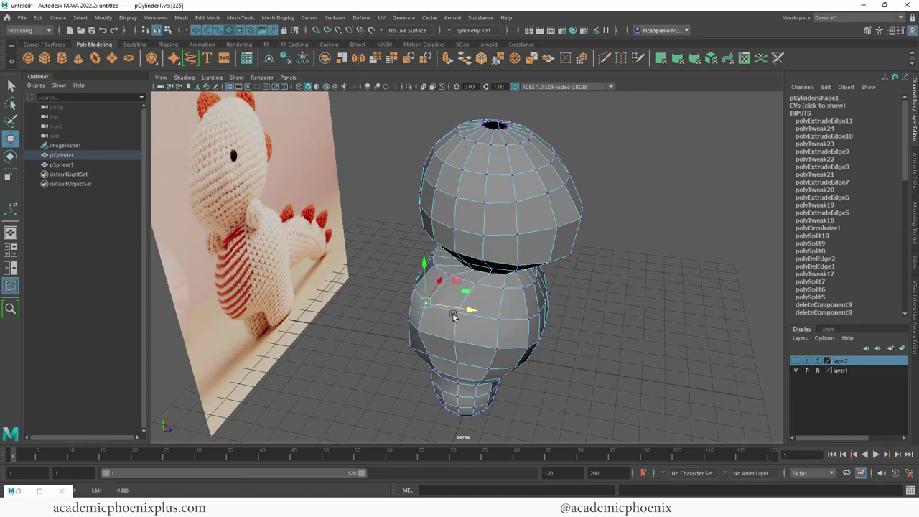
click(410, 350)
- Return to object mode with smooth preview and examine the body shape from several angles against the reference dinosaur
right_drag(520, 290, 567, 227)
alt+drag(587, 273, 570, 298)
key(3)
click(652, 284)
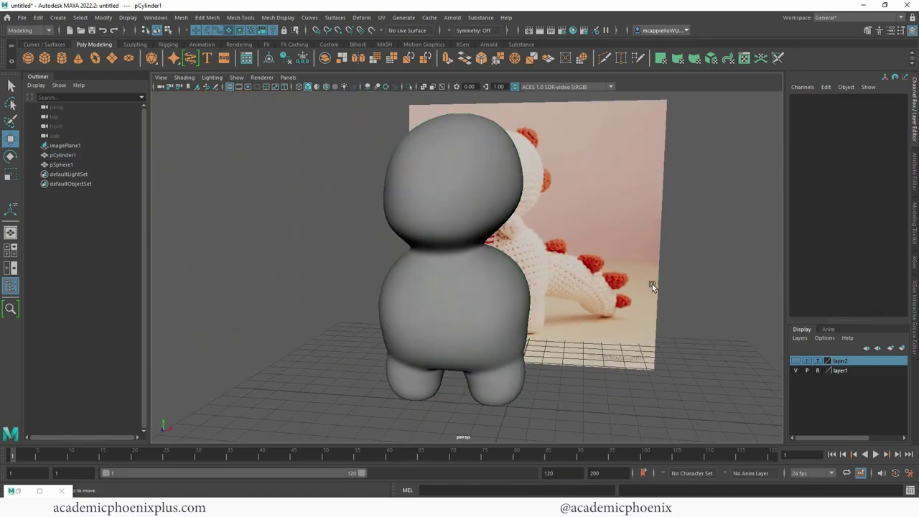
alt+right_drag(653, 284, 585, 272)
alt+drag(585, 271, 510, 275)
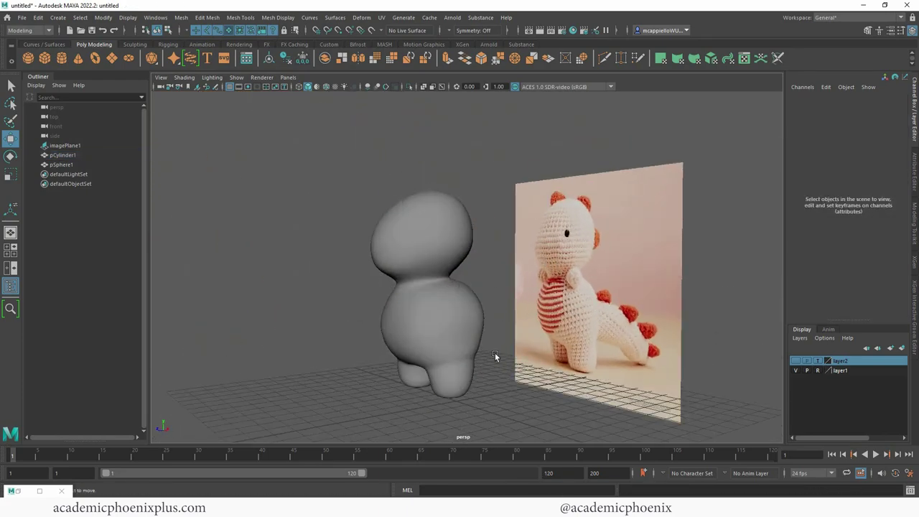
alt+drag(495, 353, 522, 337)
alt+right_drag(522, 337, 556, 336)
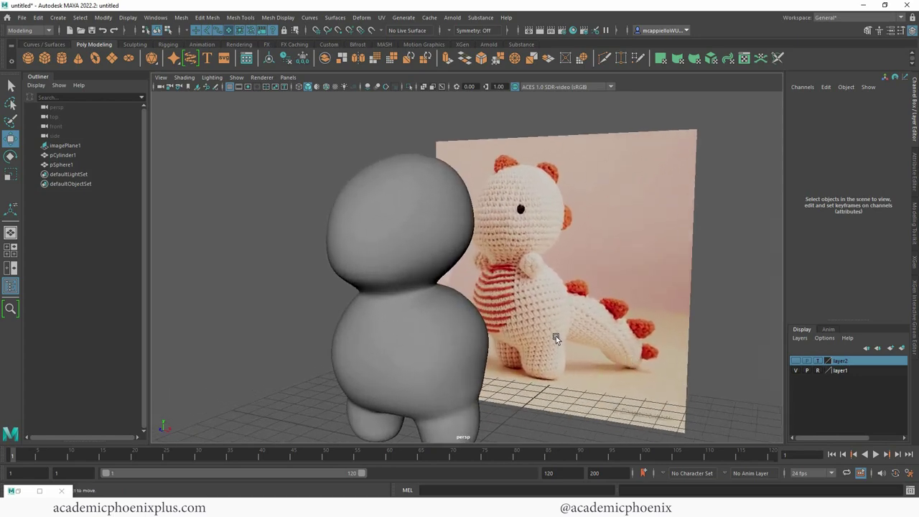
alt+drag(556, 336, 472, 313)
- Turn off the smooth preview and reposition the outer vertices where the legs meet the hips
click(475, 310)
key(1)
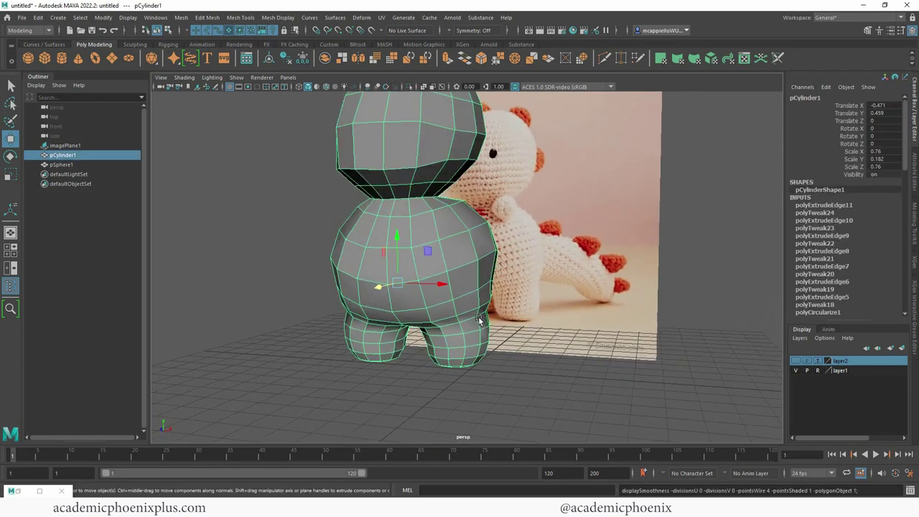
right_drag(479, 318, 452, 270)
alt+drag(452, 271, 460, 263)
mouse_move(496, 320)
alt+mouse_down()
mouse_move(520, 315)
mouse_move(506, 311)
alt+mouse_up()
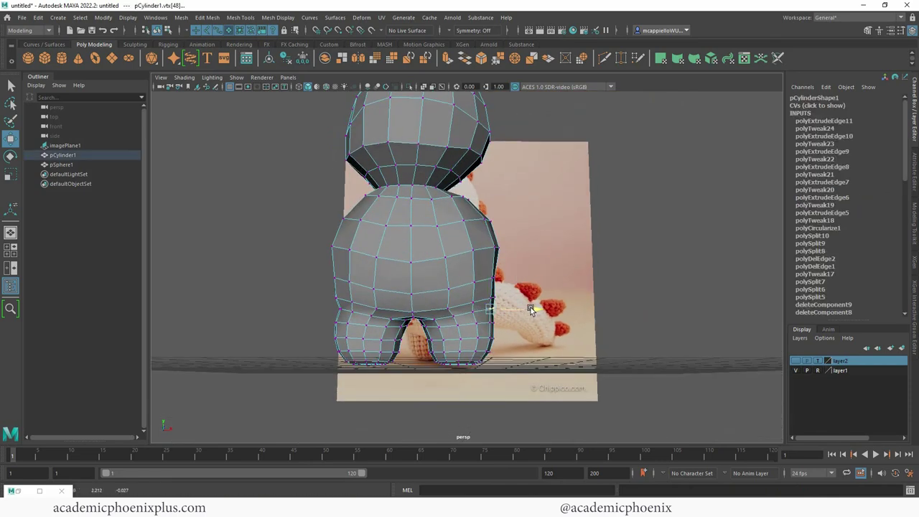
drag(330, 303, 492, 314)
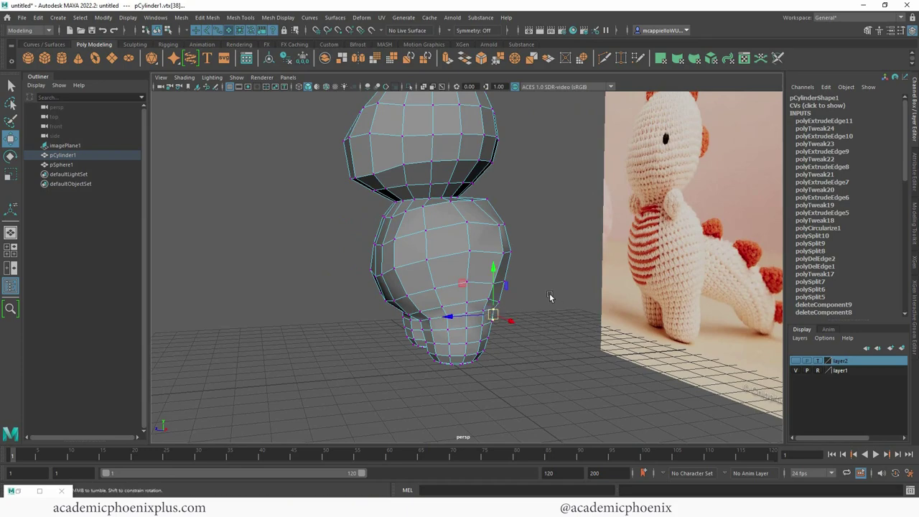
- Reposition the rear vertex at the bottom of the torso above the leg, and return to object mode
alt+drag(549, 297, 371, 338)
click(372, 338)
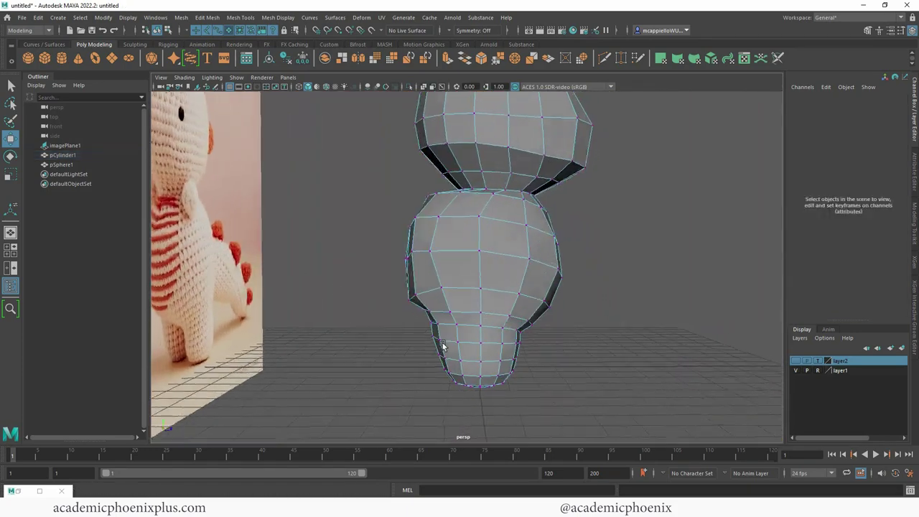
alt+drag(443, 346, 442, 344)
click(405, 297)
drag(406, 298, 415, 295)
click(414, 294)
click(413, 291)
click(409, 296)
click(409, 309)
click(413, 296)
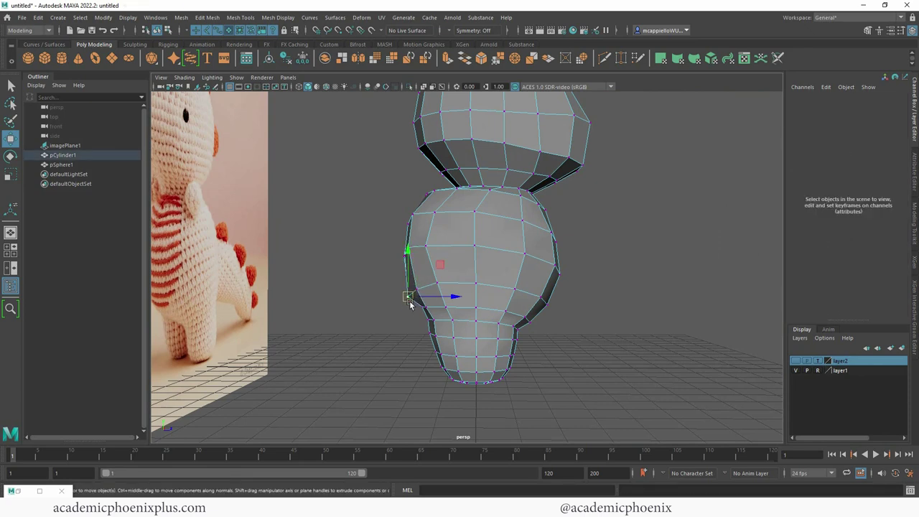
right_drag(544, 243, 604, 229)
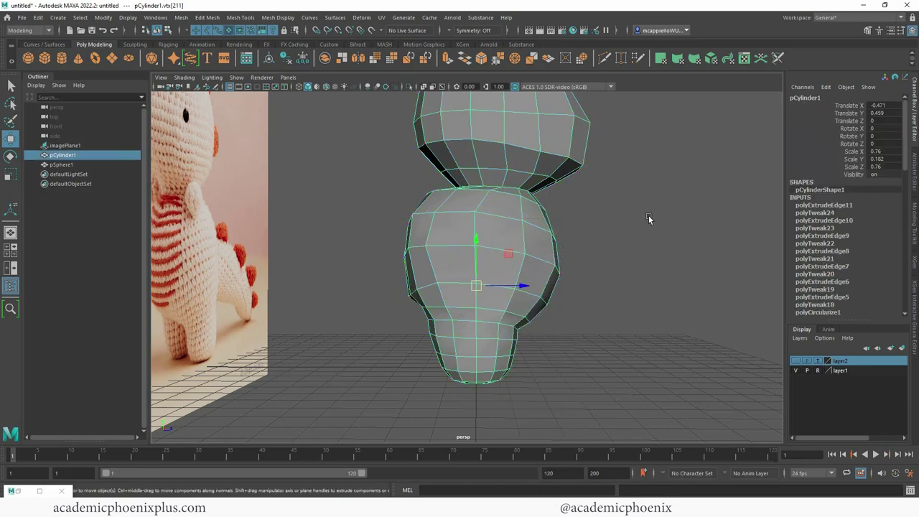
- Save the scene as dinoToy_v1.ma in the StuffedAnimal project's scenes folder
alt+drag(651, 220, 370, 266)
scroll(508, 223, down, 3)
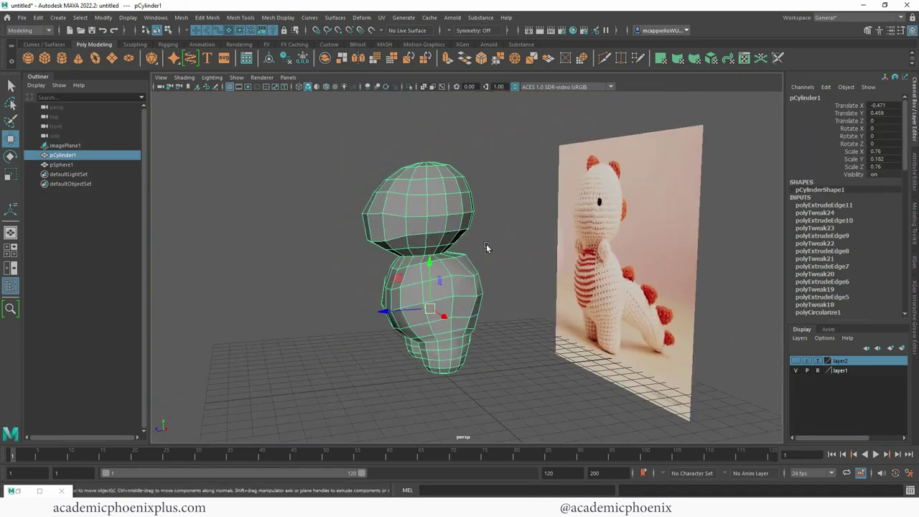
click(21, 17)
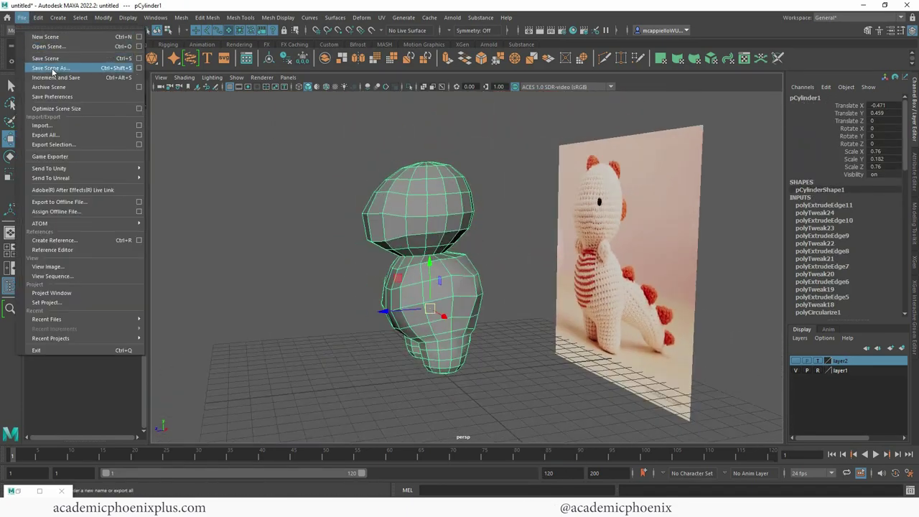
click(59, 76)
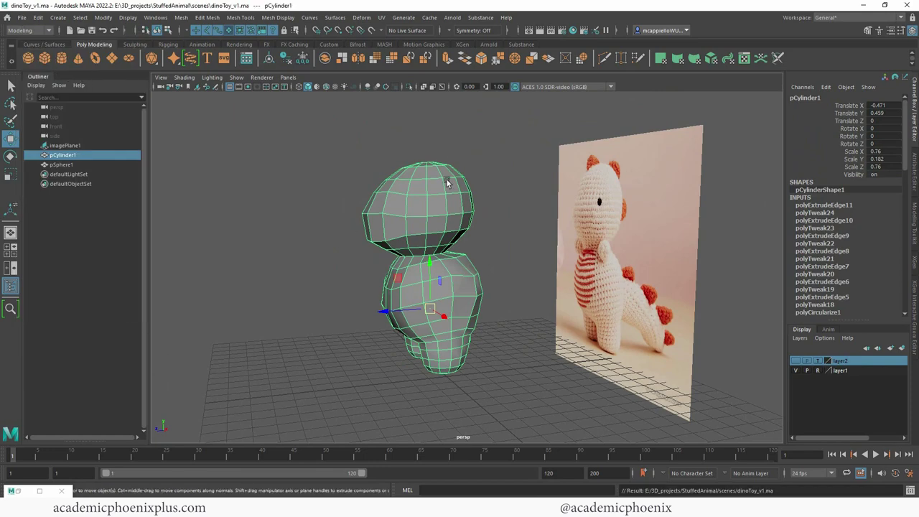
alt+drag(447, 179, 448, 222)
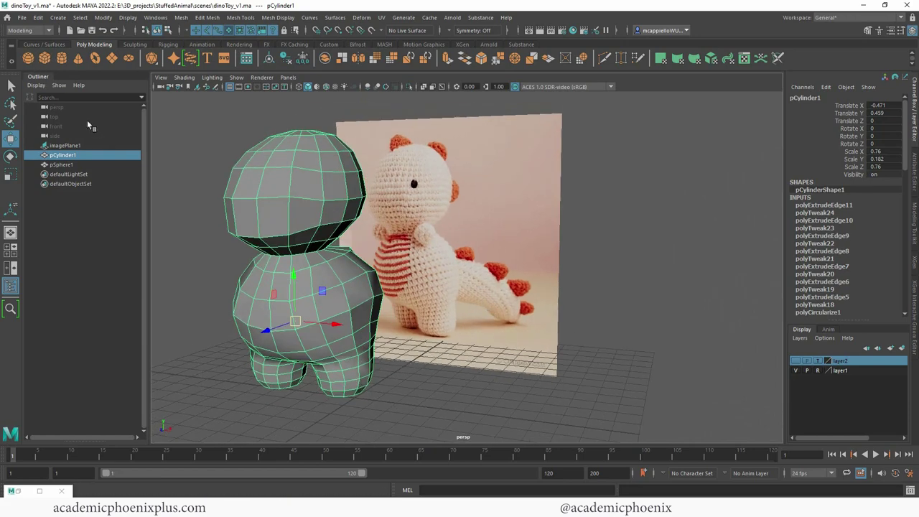
- Create a polygon cylinder for the arm and raise it to the torso's shoulder height
click(62, 59)
drag(353, 361, 351, 219)
key(e)
click(387, 242)
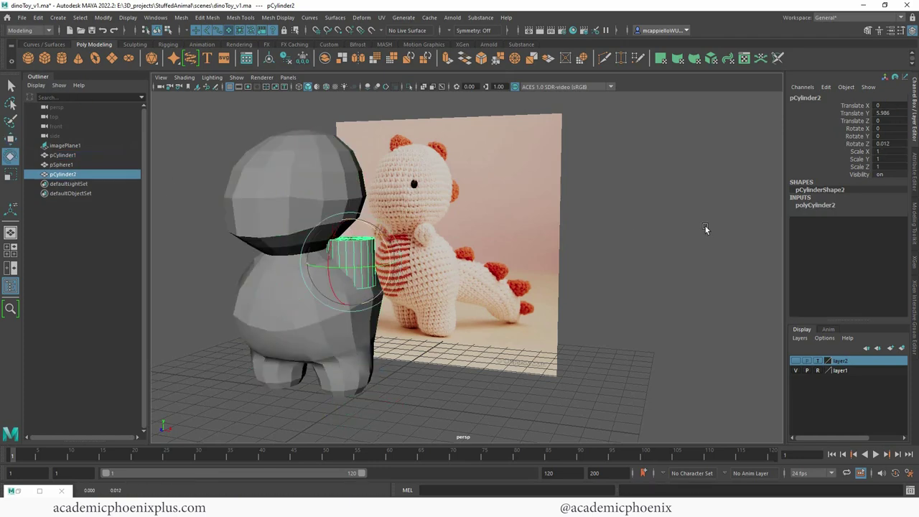
- Set the arm cylinder's subdivisions to 10 around the axis, 4 in height and 0 on the caps
click(818, 205)
click(853, 229)
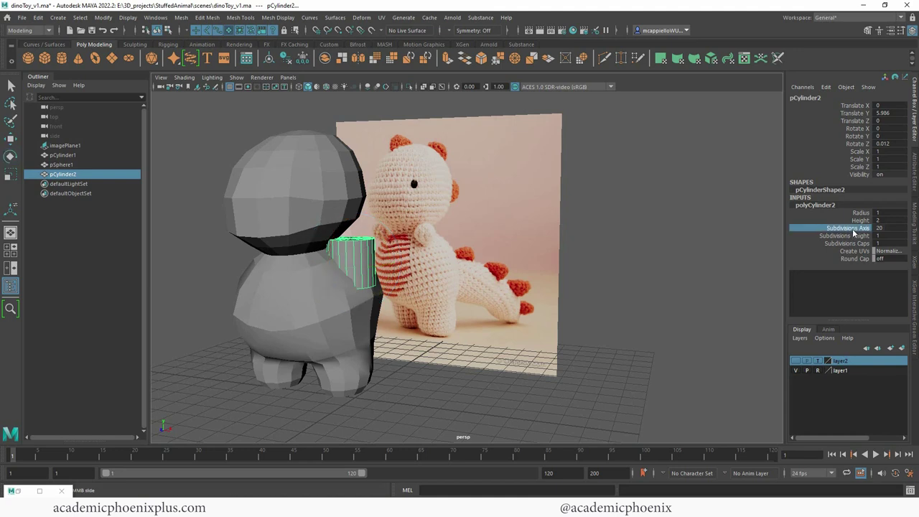
middle_drag(683, 237, 642, 238)
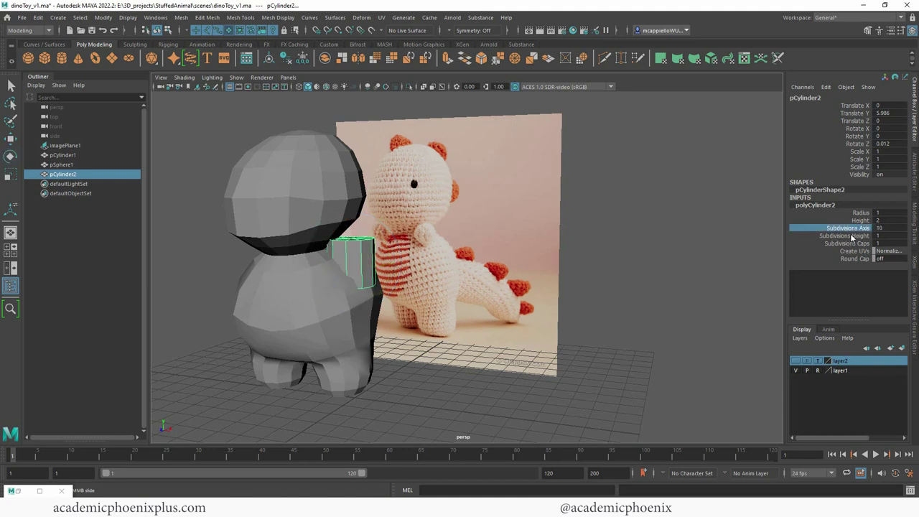
click(853, 237)
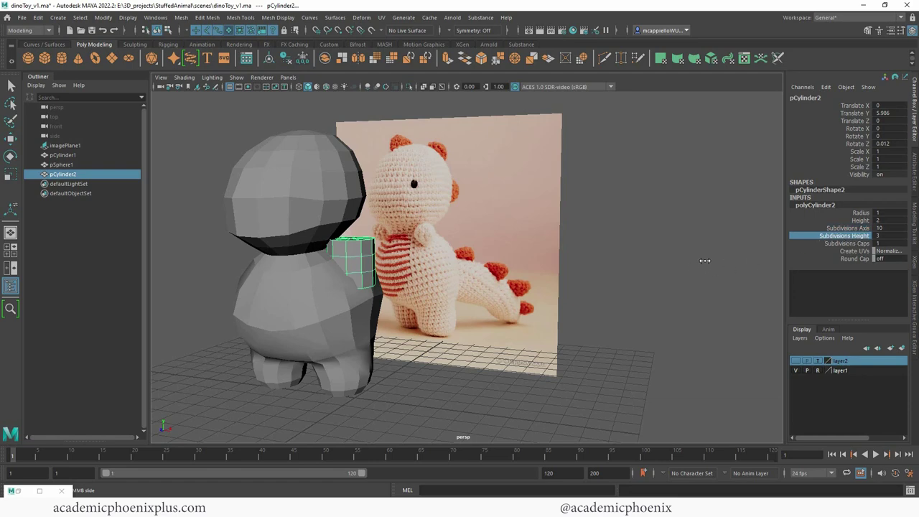
alt+right_drag(401, 240, 550, 243)
alt+middle_drag(549, 243, 562, 250)
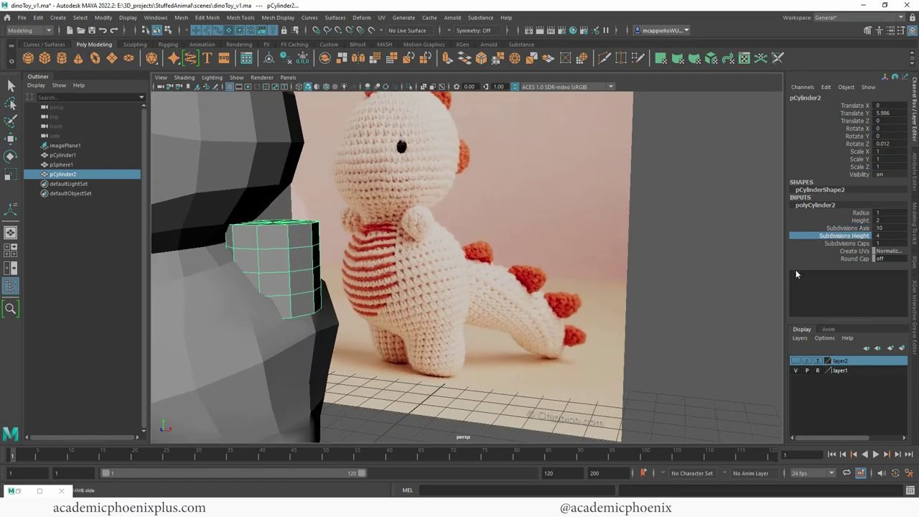
click(894, 244)
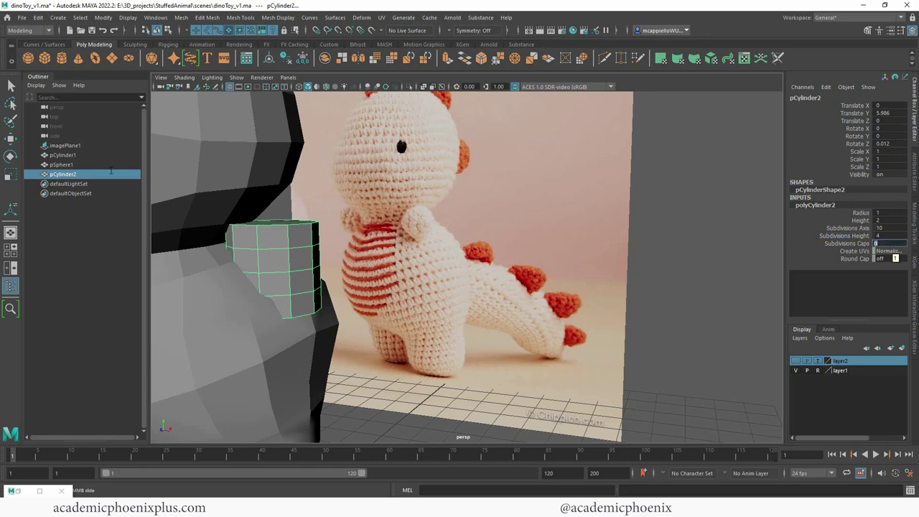
- Taper both ends of the arm cylinder by scaling its end cap faces inward with soft selection
right_drag(277, 232, 276, 257)
click(289, 221)
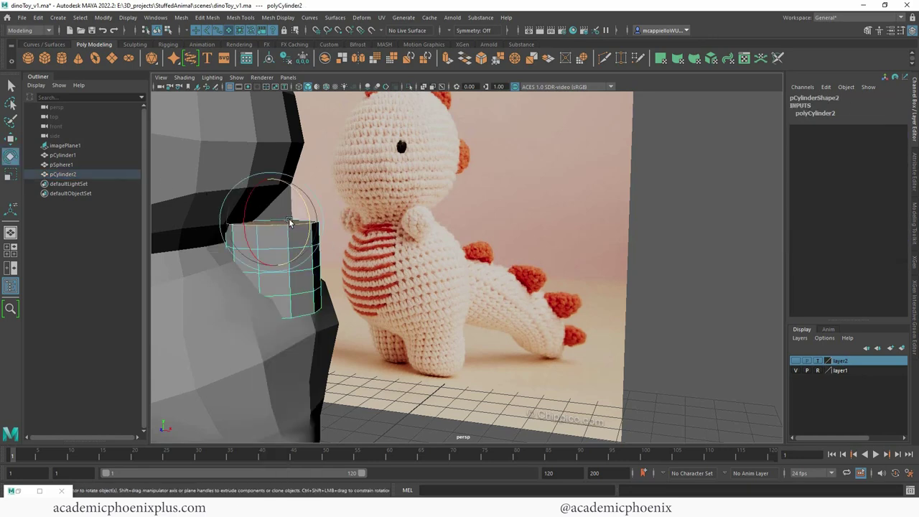
key(b)
key(r)
drag(275, 224, 300, 246)
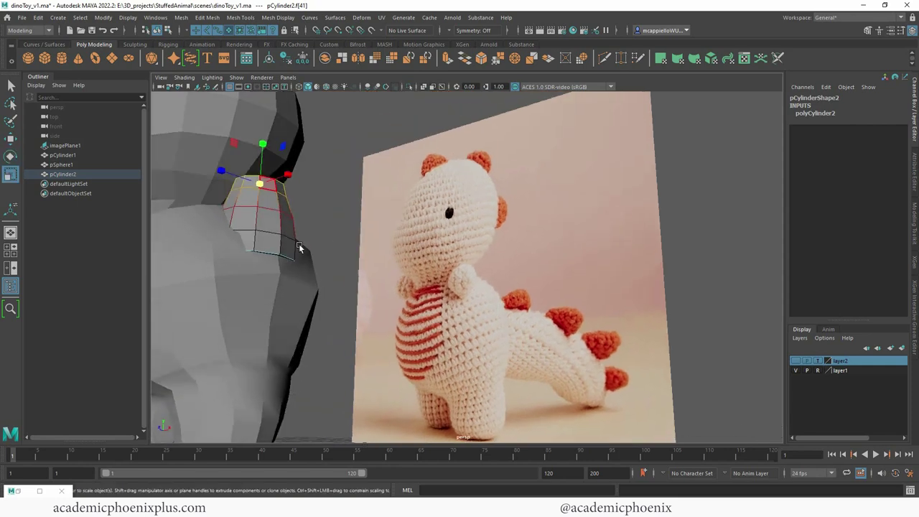
click(265, 257)
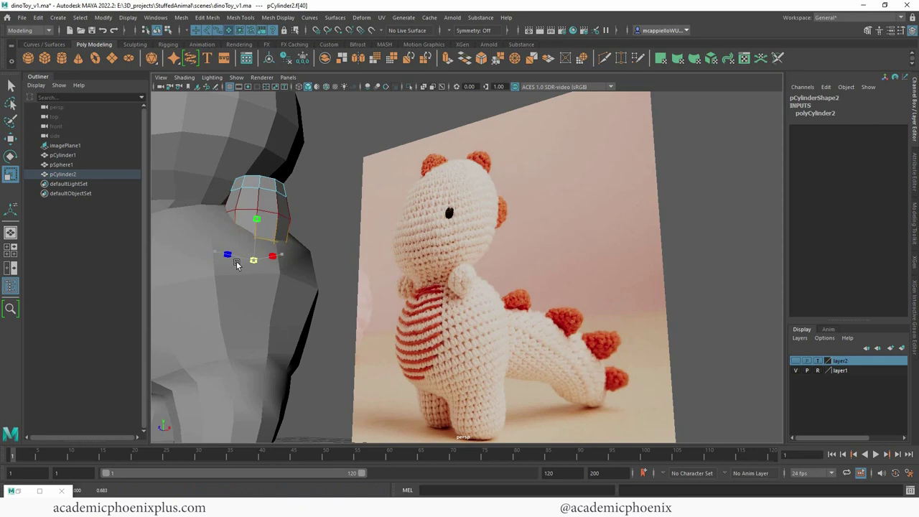
- Scale the arm's upper cap face down further to narrow the tip
alt+drag(299, 238, 309, 262)
click(257, 274)
drag(257, 275, 242, 275)
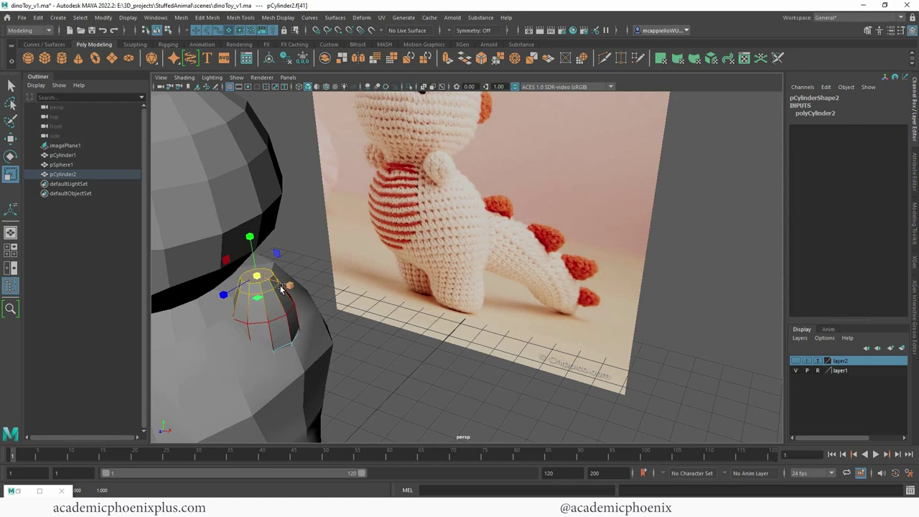
right_click(268, 276)
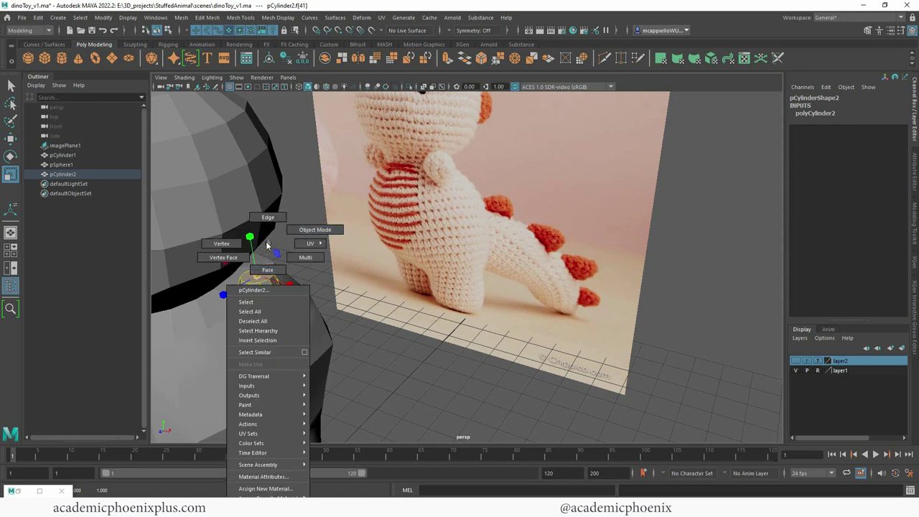
right_drag(267, 245, 276, 251)
drag(264, 275, 252, 278)
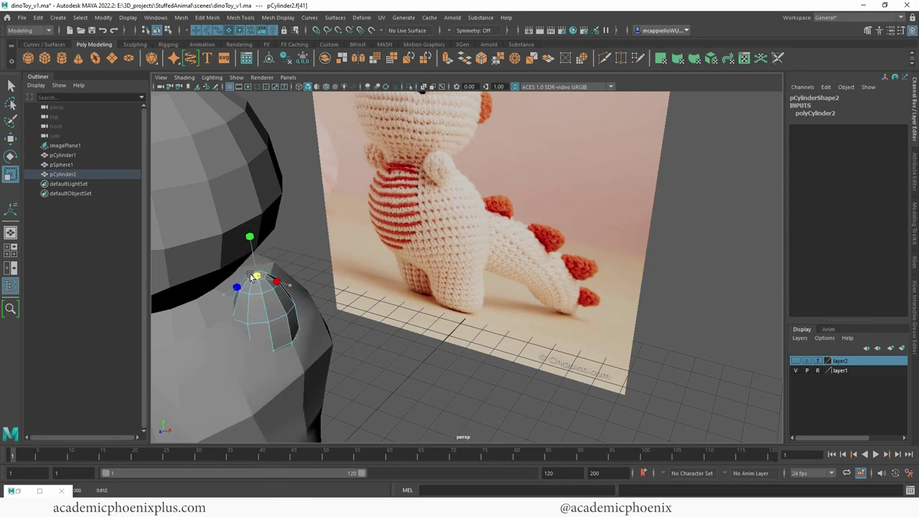
- Lower the arm's upper vertices with soft selection to shorten the tip, and return to object mode
alt+drag(218, 247, 202, 194)
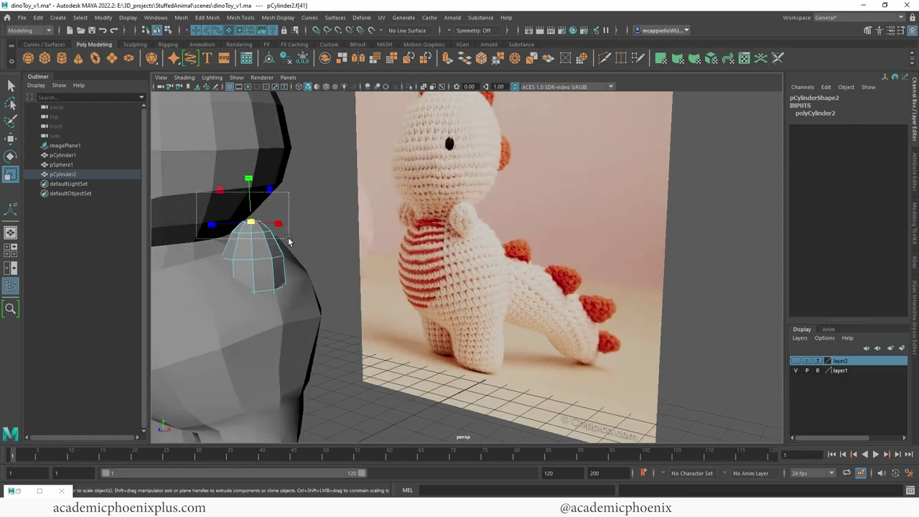
key(w)
key(ctrl+z)
right_click(257, 225)
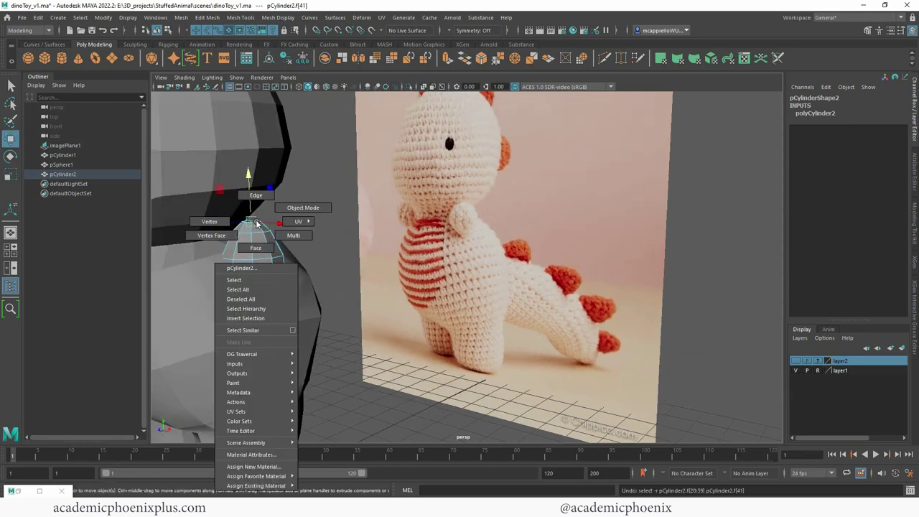
right_drag(257, 225, 210, 221)
drag(206, 197, 294, 249)
key(b)
drag(249, 180, 249, 194)
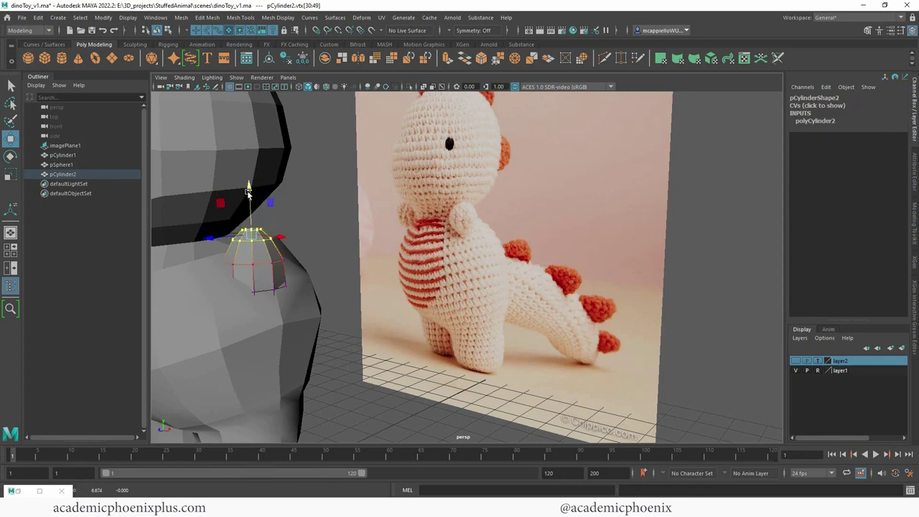
mouse_move(263, 244)
right_down()
mouse_move(310, 227)
mouse_move(262, 243)
right_up()
drag(249, 185, 250, 190)
right_drag(267, 242, 317, 229)
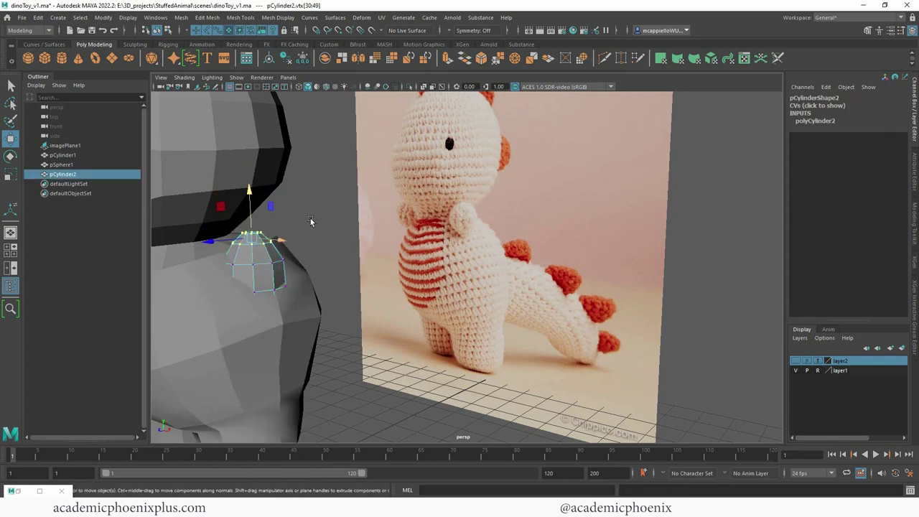
- Rotate the arm to point outward from the body and place it at the shoulder
key(e)
drag(281, 238, 330, 229)
key(w)
key(e)
drag(259, 252, 247, 257)
key(w)
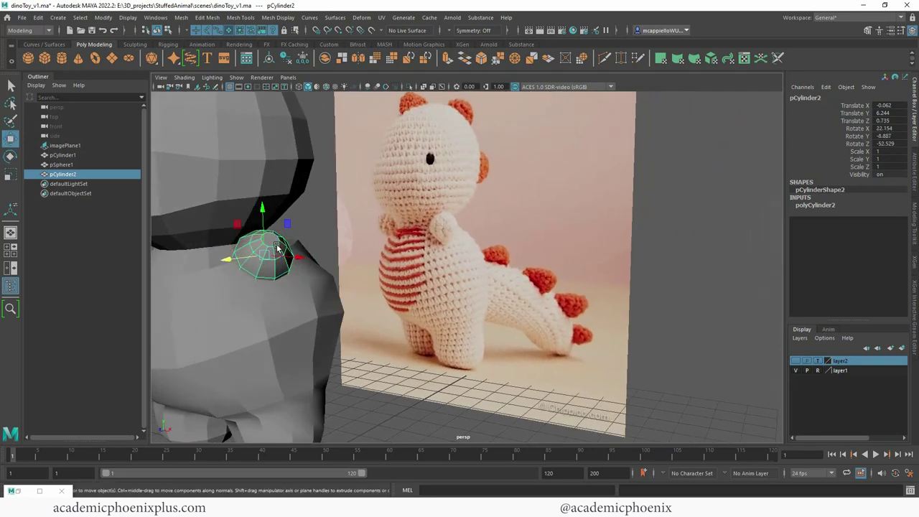
- Raise the arm slightly, scale it uniformly to 0.962 and adjust its rotation at the shoulder
drag(263, 213, 263, 208)
key(r)
drag(265, 254, 261, 254)
mouse_move(263, 253)
alt+mouse_down()
mouse_move(321, 242)
mouse_move(326, 252)
mouse_move(265, 277)
mouse_move(249, 263)
alt+mouse_up()
key(w)
key(e)
alt+drag(249, 262, 286, 244)
- Move the arm inward over the torso in the front view and adjust its rotation
key(space)
key(space)
scroll(429, 259, up, 5)
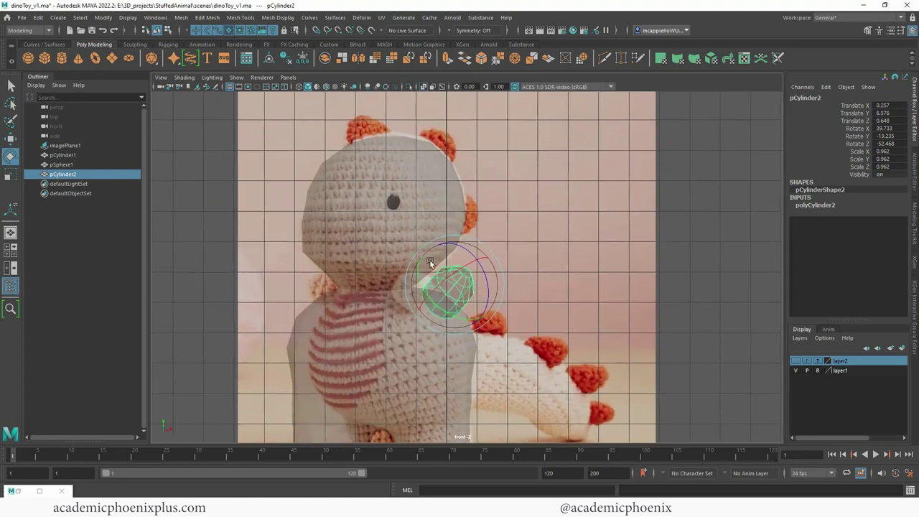
key(w)
drag(446, 299, 392, 294)
key(e)
key(w)
key(space)
key(space)
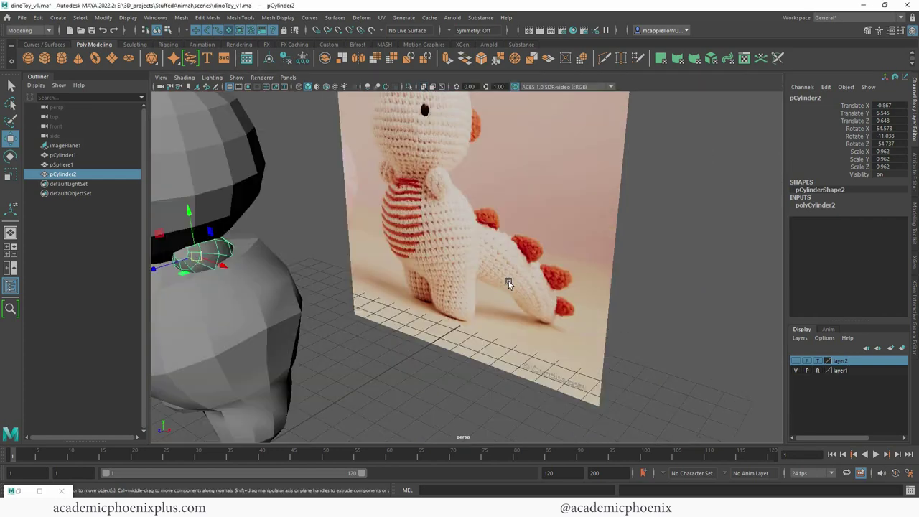
- Move the arm outward to the shoulder in the perspective view and rotate it to angle away from the body
alt+drag(509, 283, 485, 269)
scroll(485, 268, down, 4)
drag(347, 264, 377, 268)
key(e)
key(w)
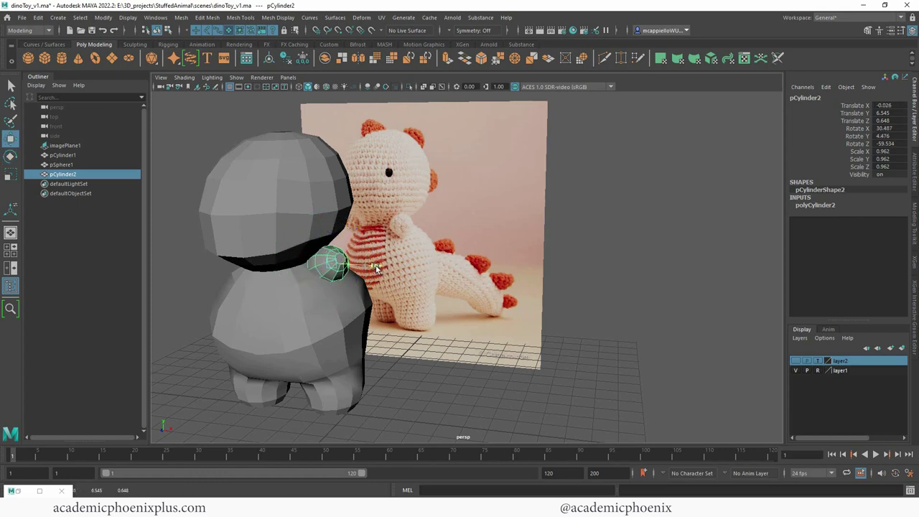
- Scale the edge loop near the arm's shoulder end inward, and return to object mode
alt+right_drag(396, 248, 543, 239)
alt+drag(374, 264, 326, 272)
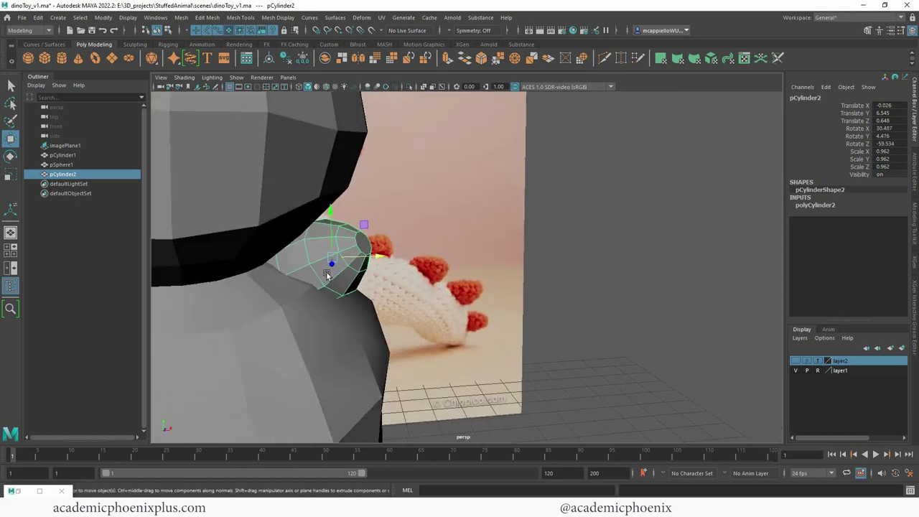
right_drag(315, 243, 314, 273)
click(279, 266)
double_click(279, 265)
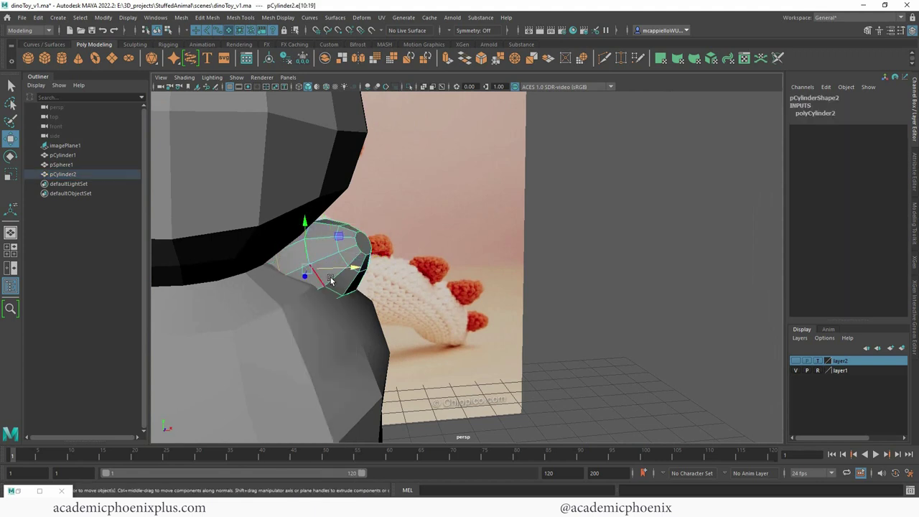
key(r)
drag(308, 269, 244, 201)
right_click(244, 201)
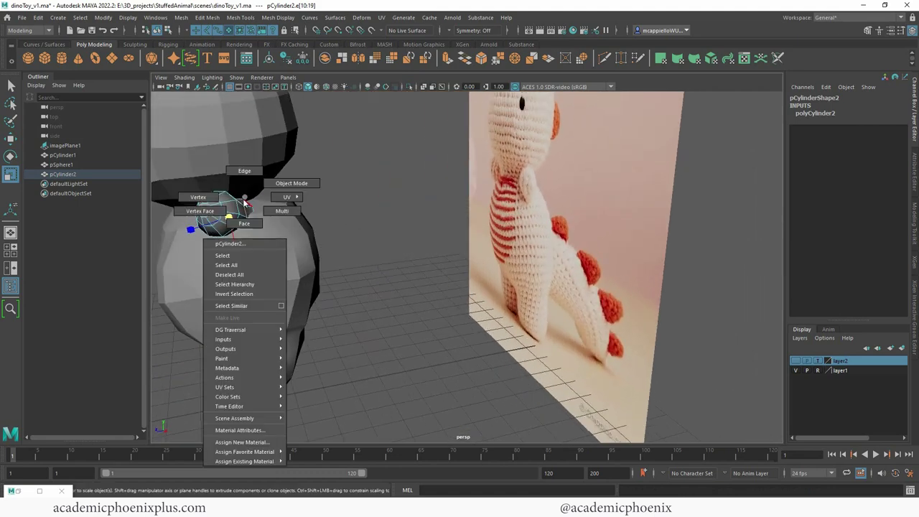
right_drag(245, 202, 287, 185)
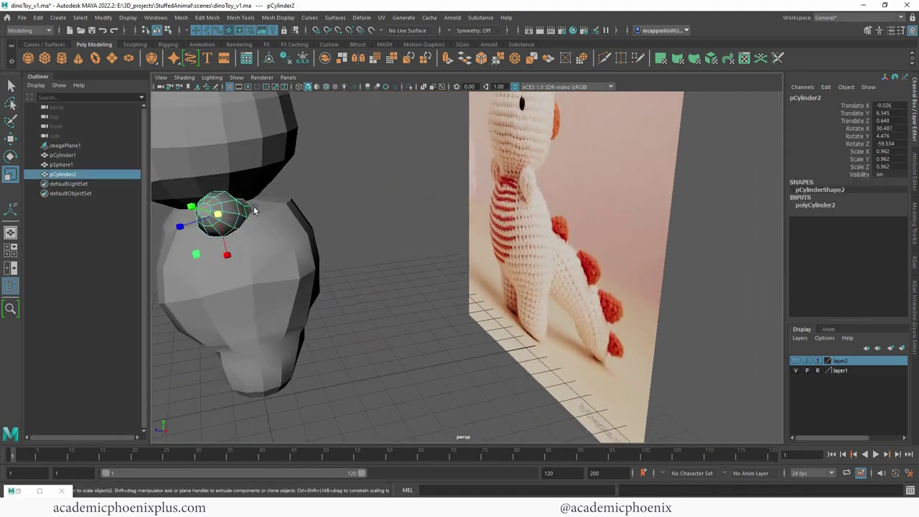
- Isolate the arm and delete the end faces on its shoulder side
click(408, 87)
alt+drag(304, 206, 566, 222)
right_click(532, 218)
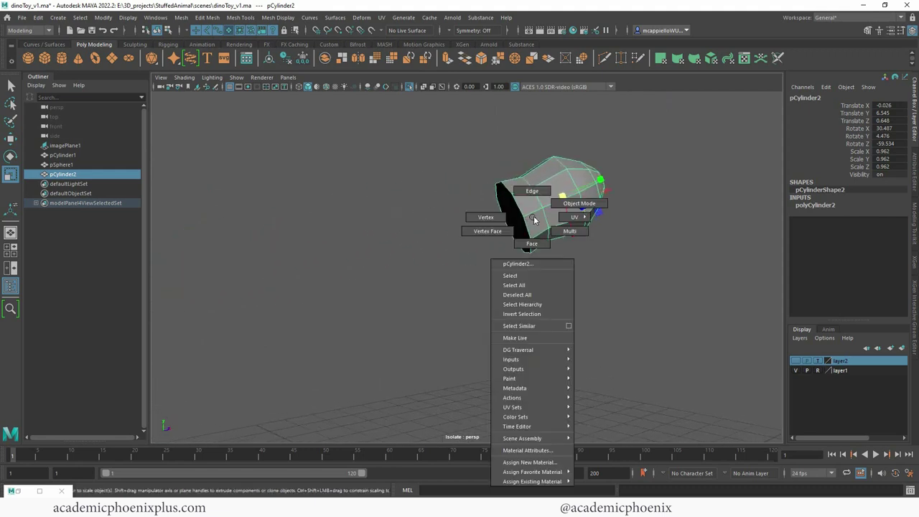
right_drag(533, 218, 532, 242)
click(522, 227)
drag(514, 218, 484, 223)
key(Delete)
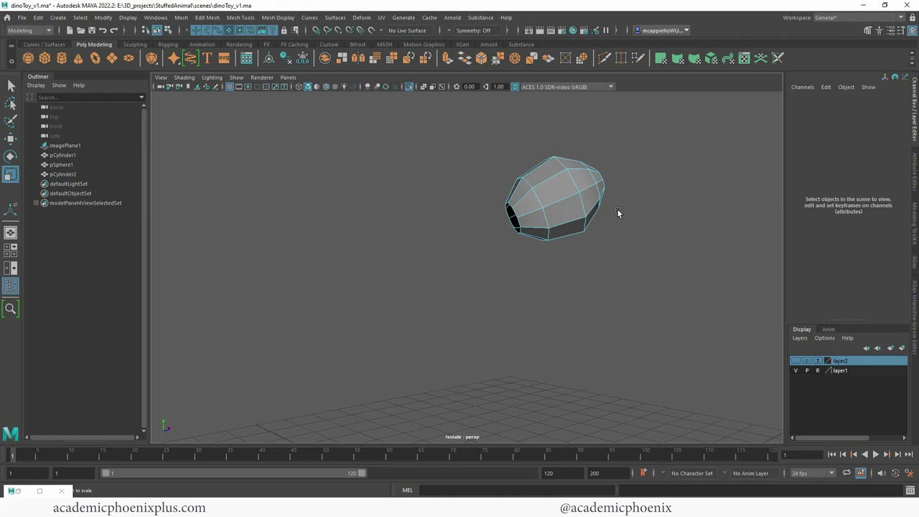
- Cut edges across the cap face at the arm's tip to divide it into smaller faces
alt+drag(617, 213, 548, 225)
key(f)
click(528, 255)
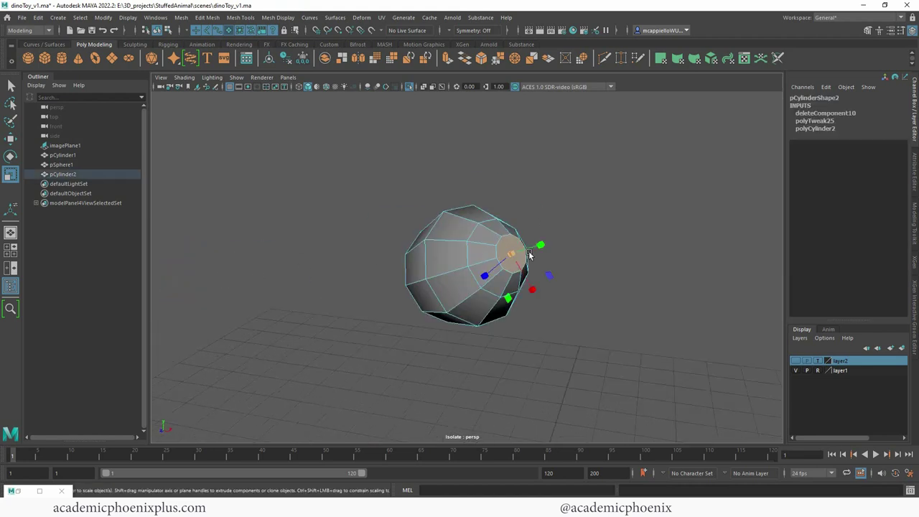
key(f)
alt+drag(530, 254, 513, 255)
alt+right_drag(513, 255, 384, 213)
right_drag(453, 217, 410, 208)
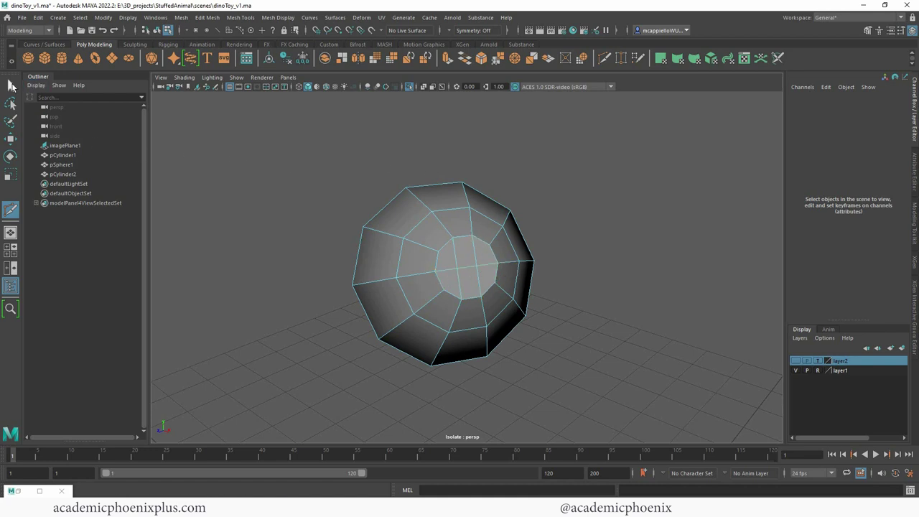
click(11, 85)
- Move the central edge of the arm's tip outward to round off the end
right_drag(474, 265, 475, 241)
alt+drag(474, 250, 554, 255)
click(470, 269)
key(w)
drag(478, 266, 472, 256)
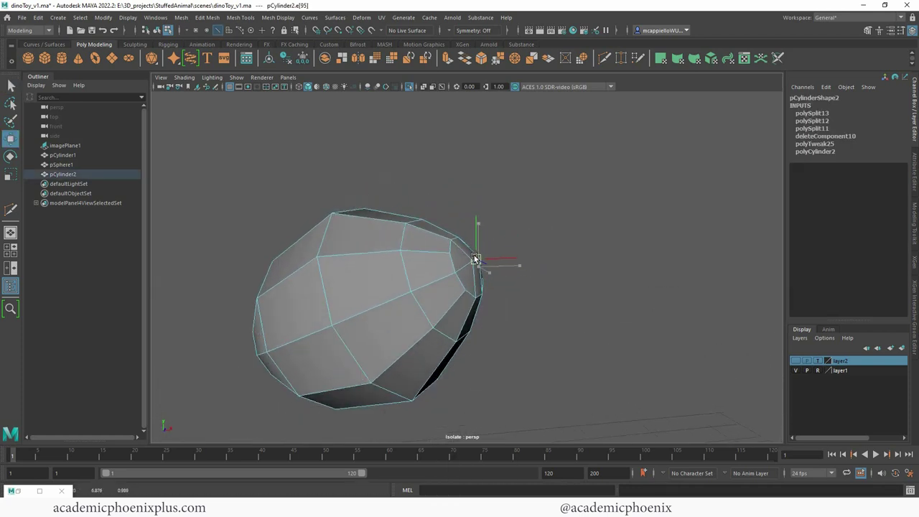
- Return the arm to object mode with smooth preview and show the rest of the scene again
key(3)
right_drag(466, 284, 365, 197)
click(568, 234)
alt+drag(365, 195, 429, 208)
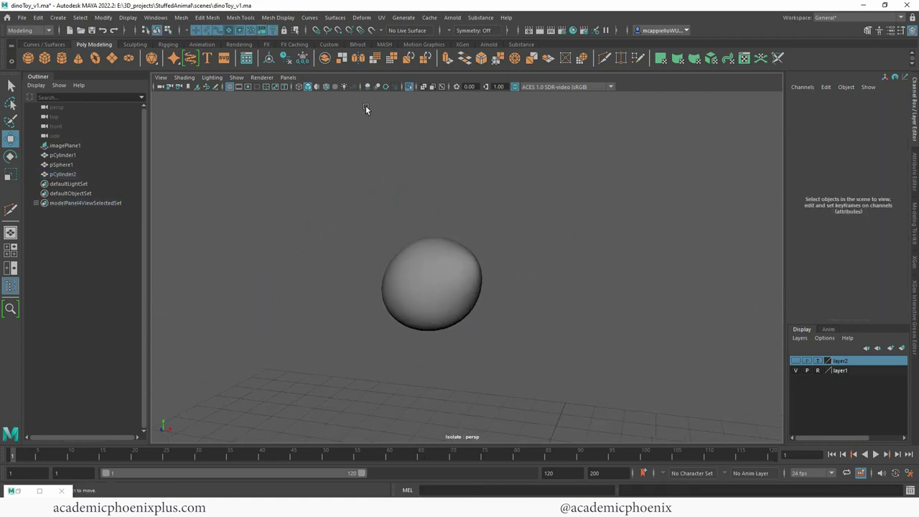
click(409, 87)
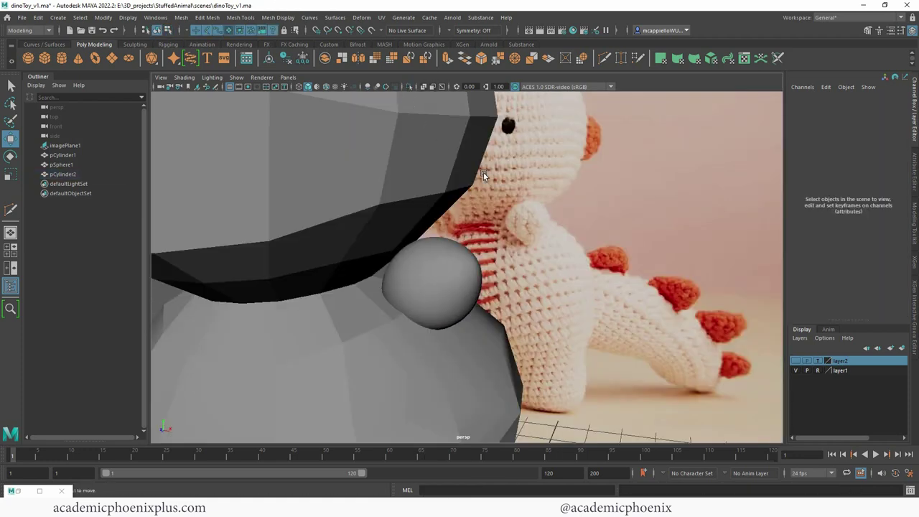
- Turn on smooth preview for the head and body mesh
alt+drag(484, 173, 436, 202)
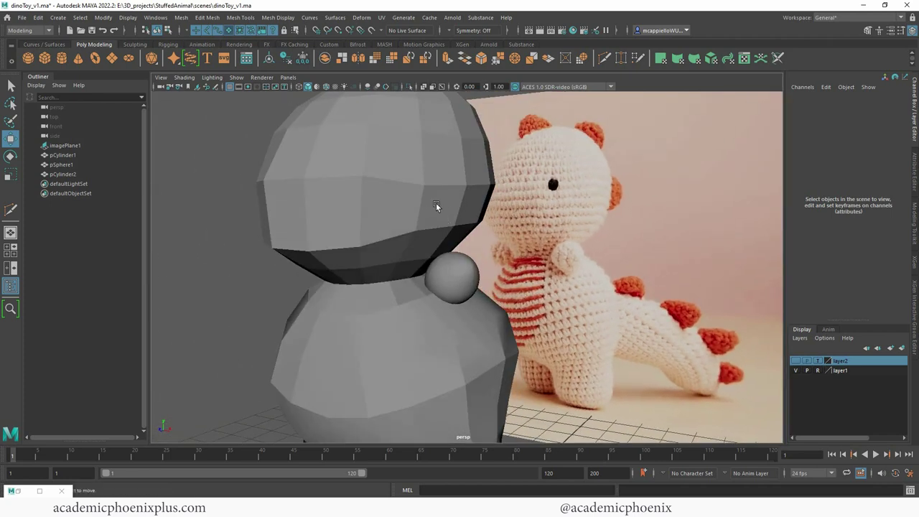
click(436, 202)
alt+drag(526, 293, 493, 297)
- Reposition and rotate the arm at the shoulder, and scale it uniformly to 1.037
click(457, 285)
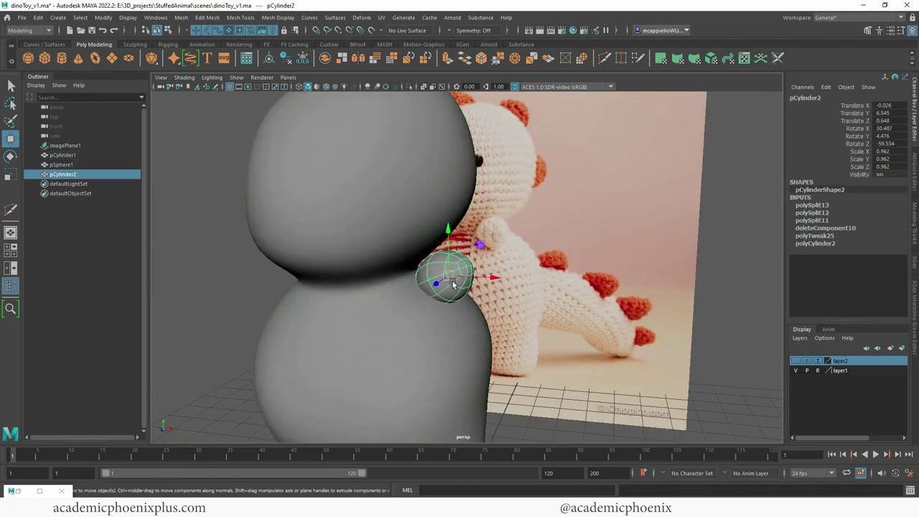
mouse_move(449, 276)
mouse_down()
mouse_move(455, 279)
mouse_move(440, 281)
mouse_up()
key(e)
key(w)
mouse_move(508, 275)
alt+mouse_down()
mouse_move(468, 280)
mouse_move(464, 268)
mouse_move(558, 262)
mouse_move(554, 242)
mouse_move(512, 248)
mouse_move(494, 274)
alt+mouse_up()
- Lower the arm's pivot, duplicate the arm and move the copy across to the opposite shoulder
key(d)
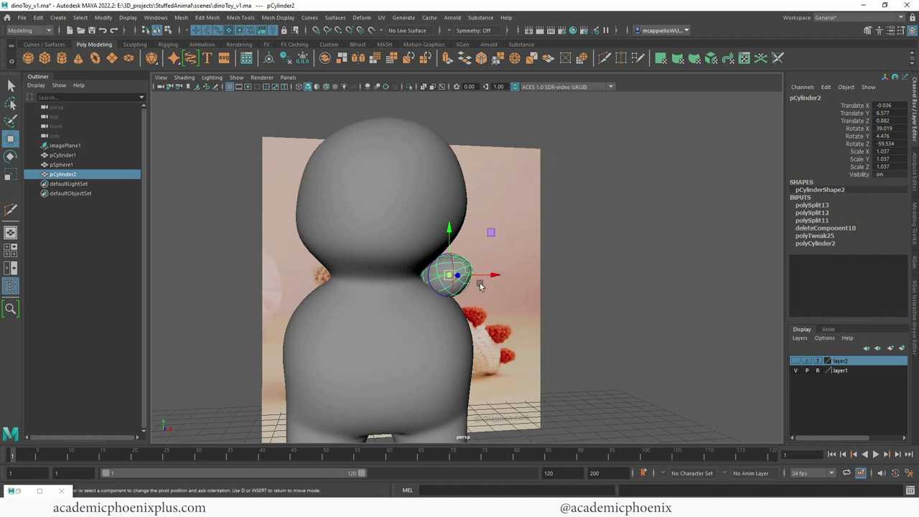
drag(447, 228, 451, 247)
drag(491, 282, 293, 285)
key(d)
key(ctrl+d)
- Try to rotate the copied arm to mirror the original arm's pose
key(e)
key(ctrl+z)
key(ctrl+z)
key(ctrl+z)
key(ctrl+z)
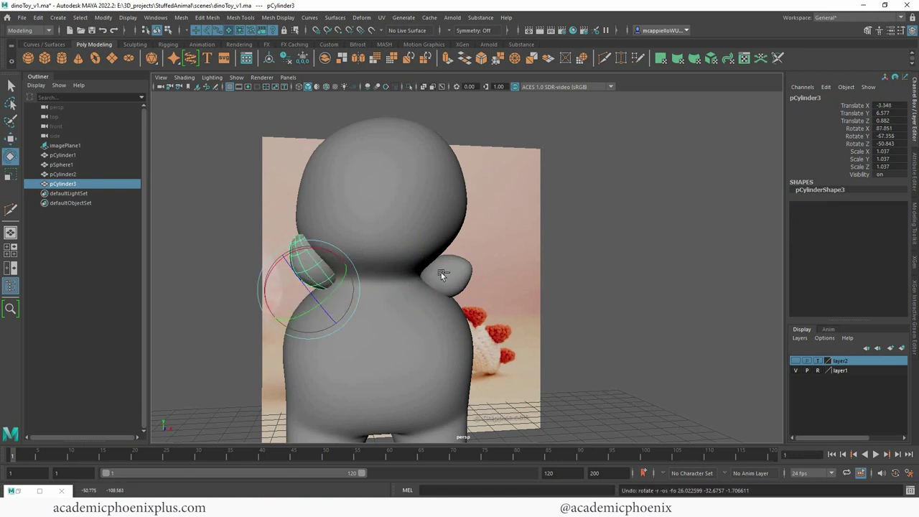
- Freeze the copied arm's transformations, move it to the opposite shoulder, and mirror it with Scale X -1, ending at Translate X -2.576
click(302, 61)
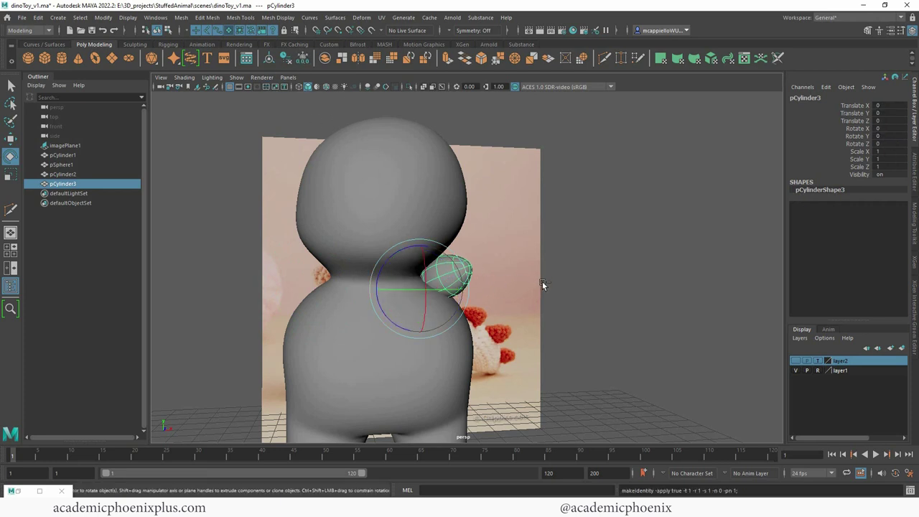
key(w)
key(shift+z)
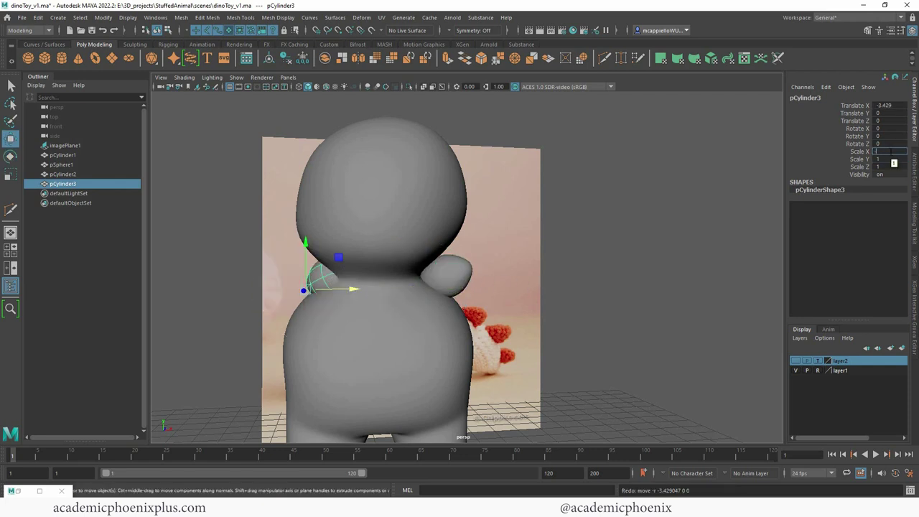
key(Return)
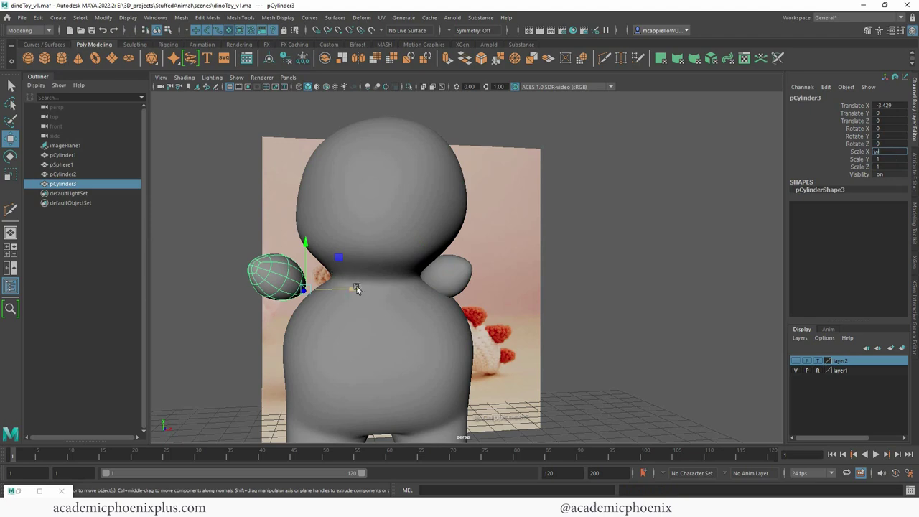
drag(357, 289, 383, 287)
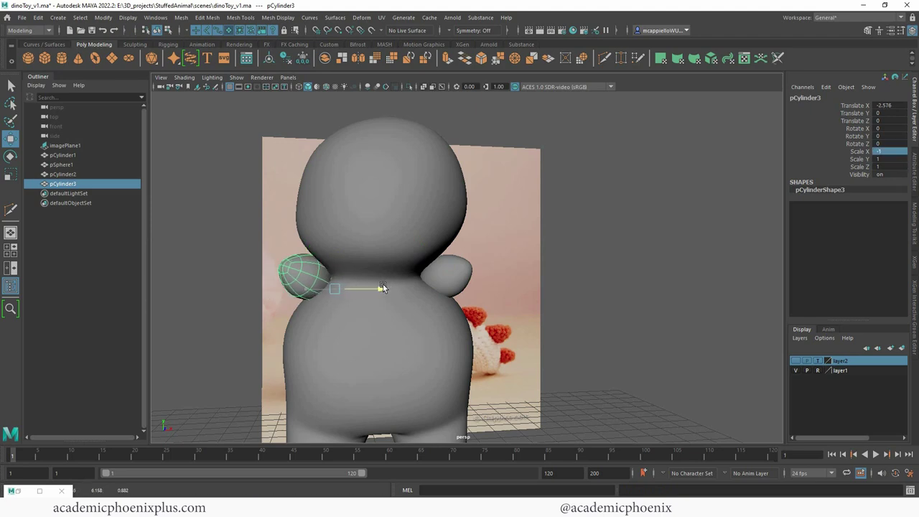
- Raise the original arm slightly at the shoulder and shift the mirrored arm to Translate X -2.524 and Z 0.837
alt+drag(448, 283, 468, 288)
click(460, 280)
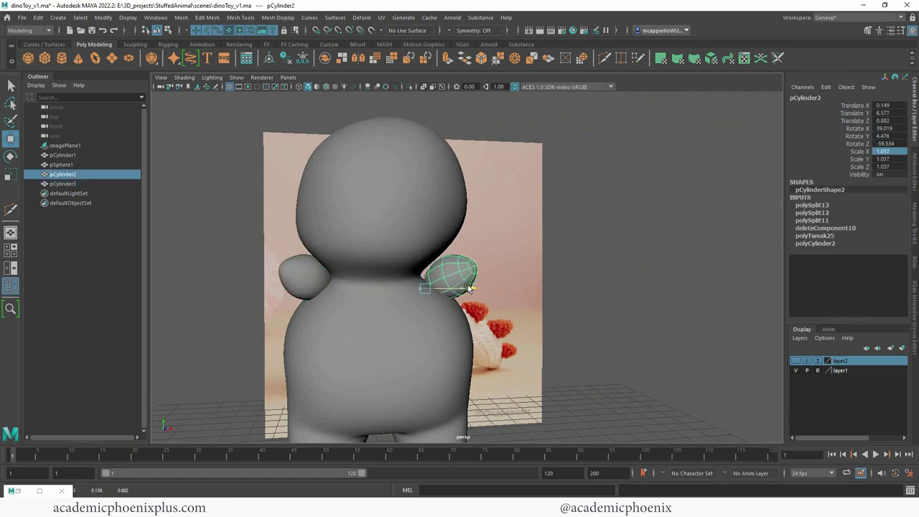
drag(425, 248, 425, 246)
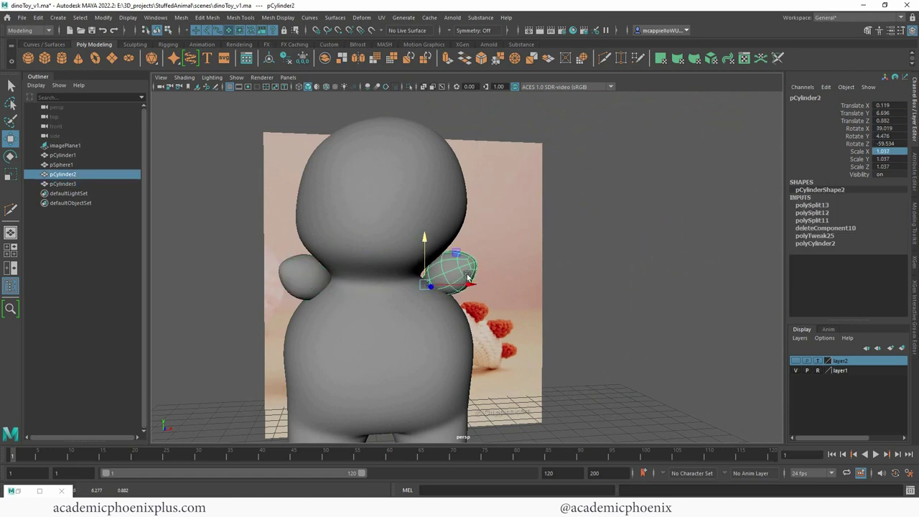
drag(467, 281, 417, 246)
alt+drag(389, 281, 422, 244)
click(290, 281)
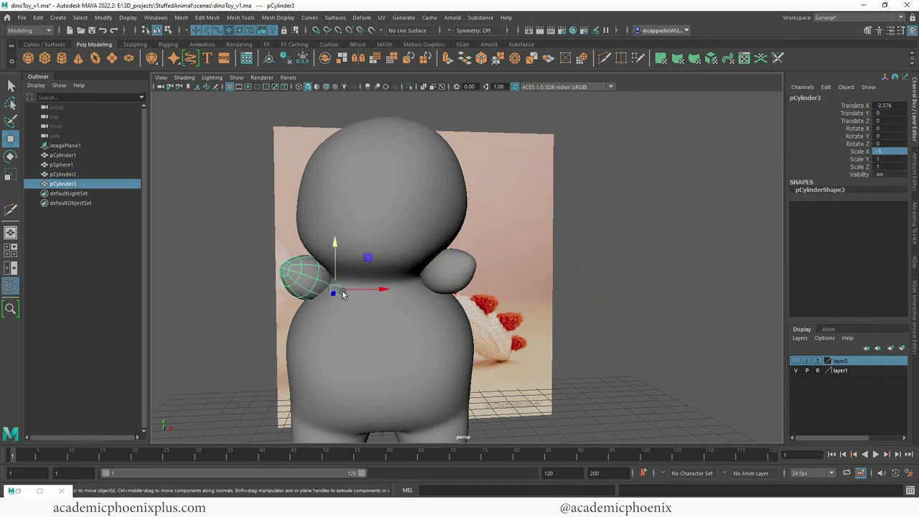
alt+drag(340, 292, 381, 288)
scroll(320, 213, down, 5)
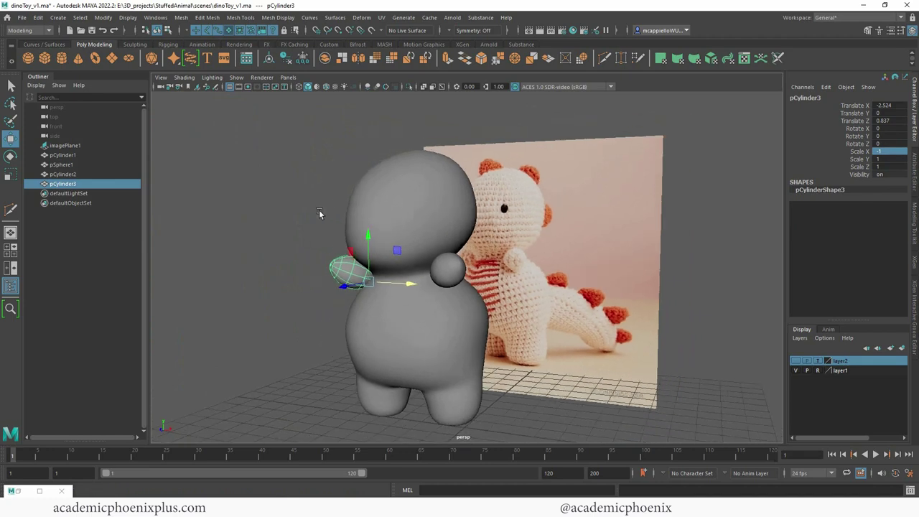
click(320, 213)
- Create a polygon disc under the toy, scale it uniformly to 17.702 and move it to about X -0.893, Z -1.468
alt+drag(396, 234, 460, 237)
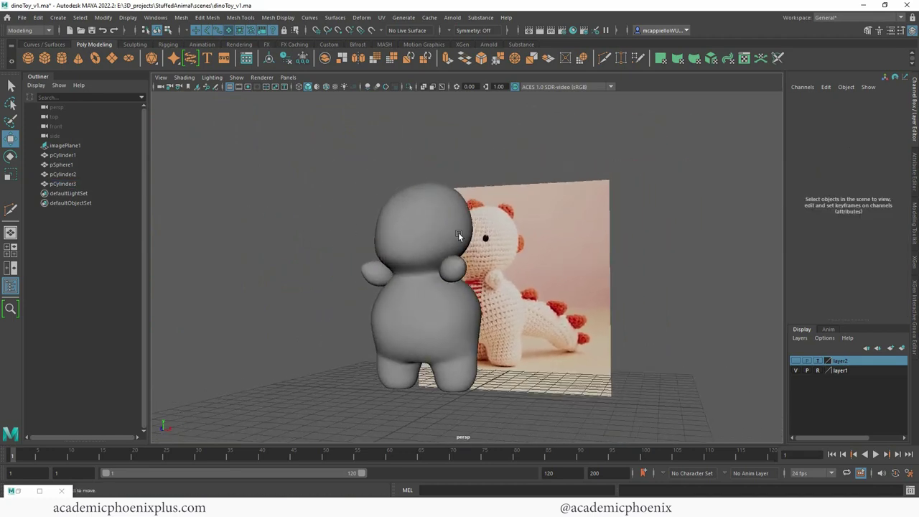
scroll(335, 219, down, 3)
alt+drag(335, 218, 331, 181)
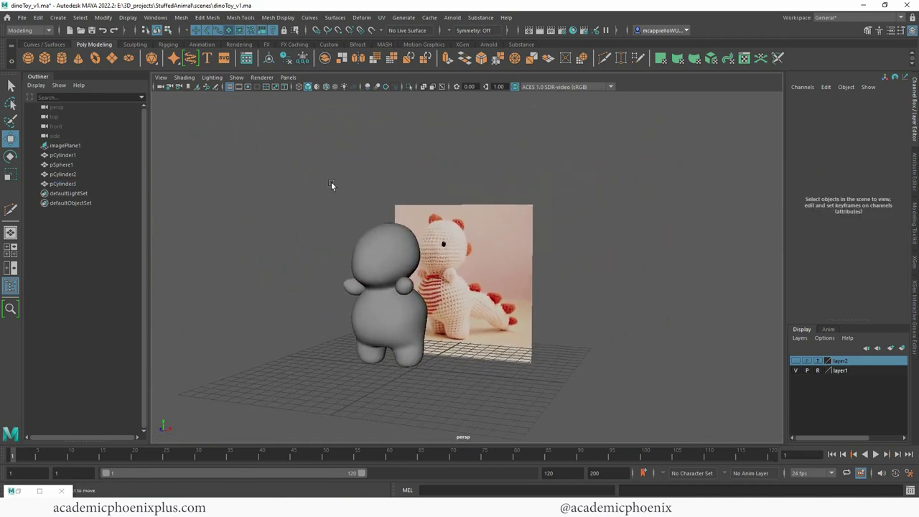
click(129, 58)
key(r)
drag(414, 368, 747, 359)
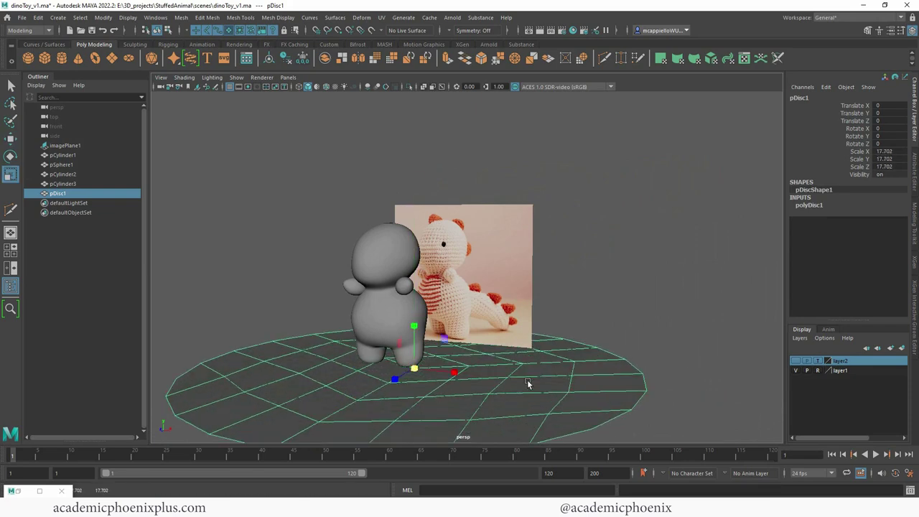
key(w)
drag(454, 373, 386, 371)
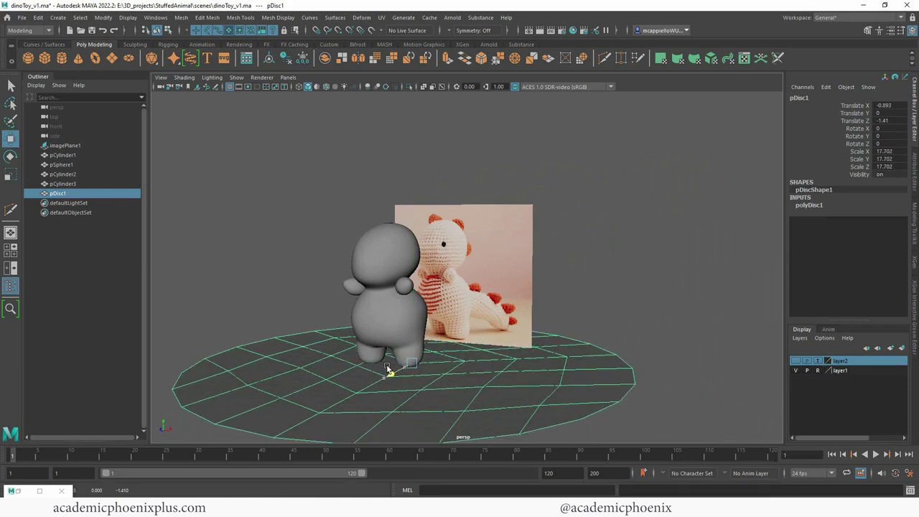
mouse_move(552, 275)
alt+mouse_down()
mouse_move(529, 274)
mouse_move(592, 288)
mouse_move(562, 274)
alt+mouse_up()
- Select the edge loops around the middle of the torso, scale them slightly, and return to object selection
scroll(579, 278, up, 2)
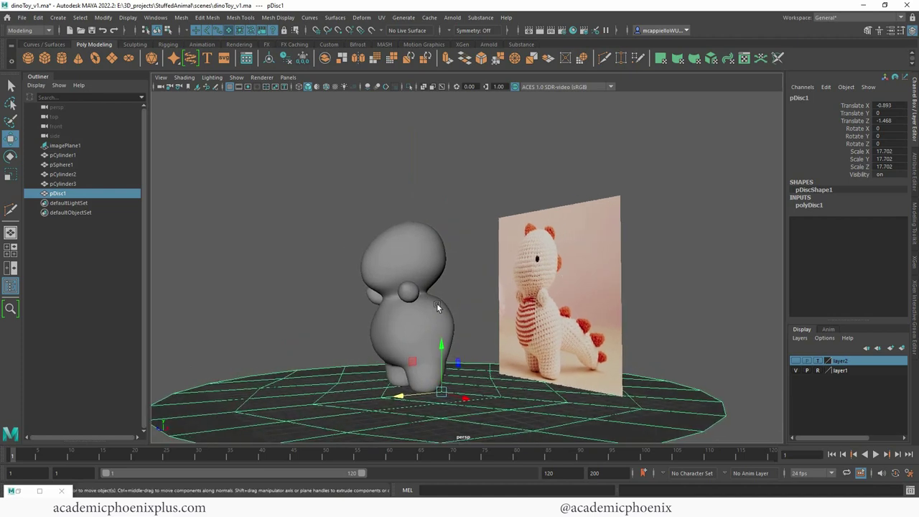
scroll(436, 308, up, 3)
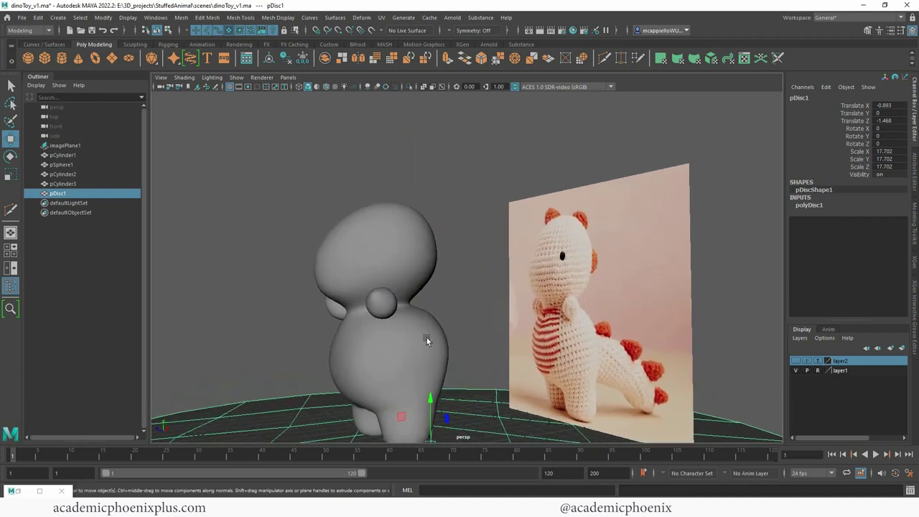
click(431, 317)
scroll(419, 308, down, 1)
alt+middle_drag(413, 309, 415, 291)
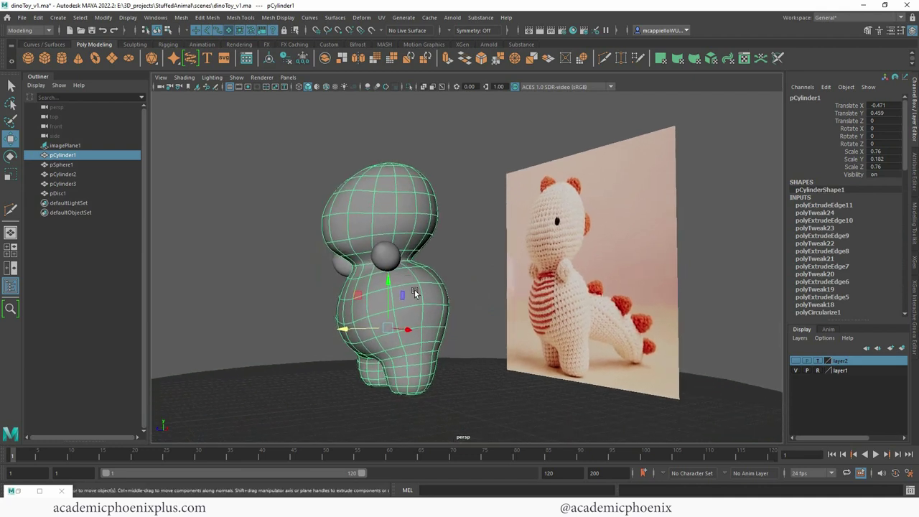
right_drag(418, 288, 415, 217)
click(419, 217)
click(411, 289)
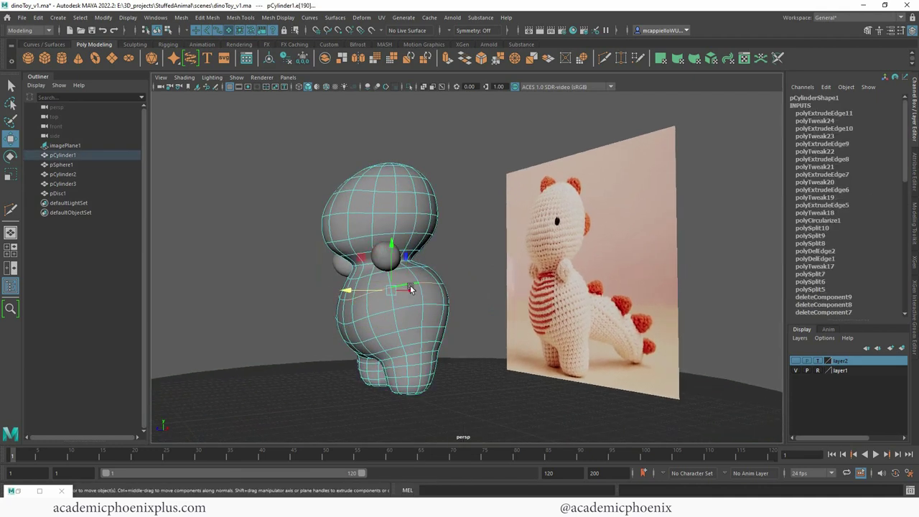
double_click(409, 328)
key(r)
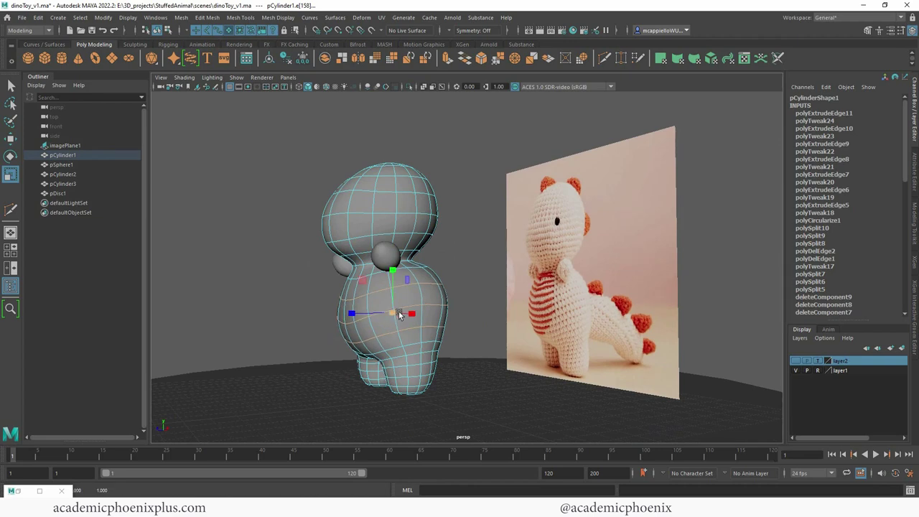
key(w)
right_drag(445, 300, 484, 230)
click(464, 298)
- Hide the reference image layer (layer1) to clear the space behind the body
alt+drag(464, 298, 492, 332)
click(452, 313)
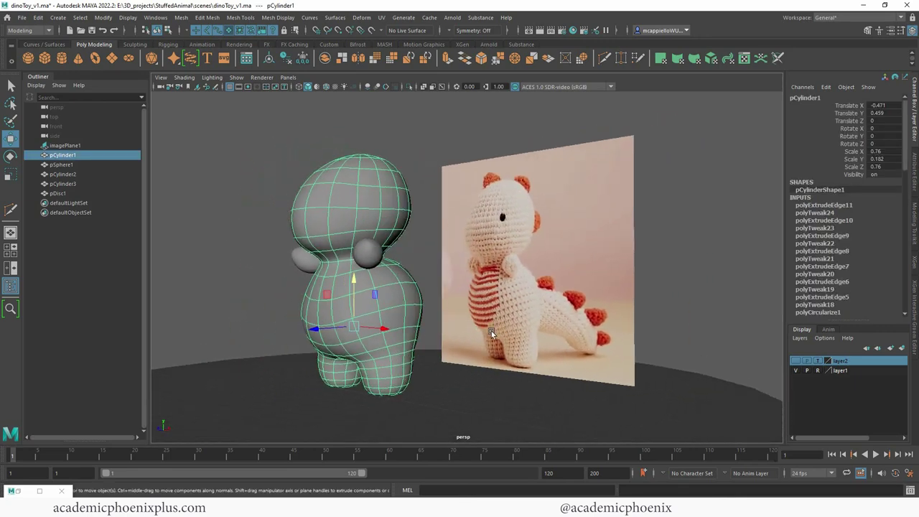
alt+drag(550, 308, 498, 299)
alt+drag(554, 290, 616, 288)
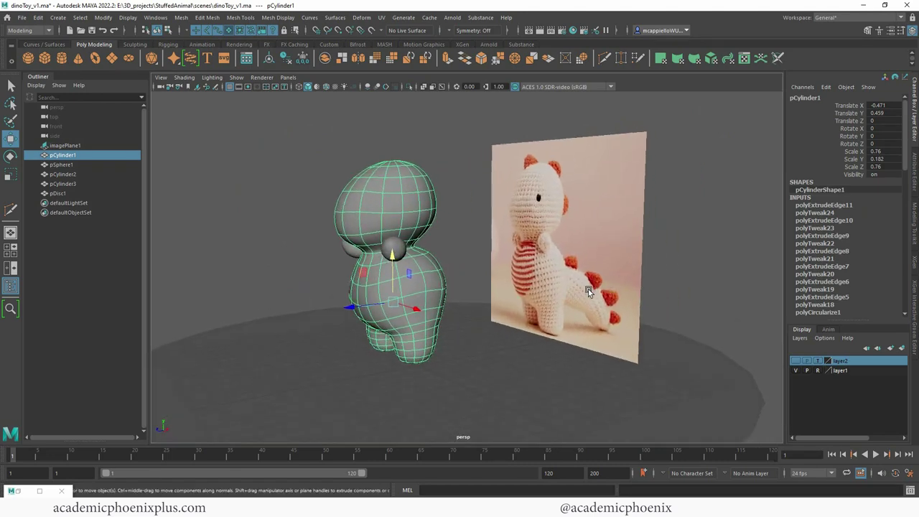
click(797, 370)
alt+drag(485, 300, 632, 285)
scroll(631, 285, up, 3)
alt+drag(535, 293, 601, 294)
- Select the block of faces on the body's lower back, centered above the legs, where the tail attaches
right_drag(601, 294, 595, 270)
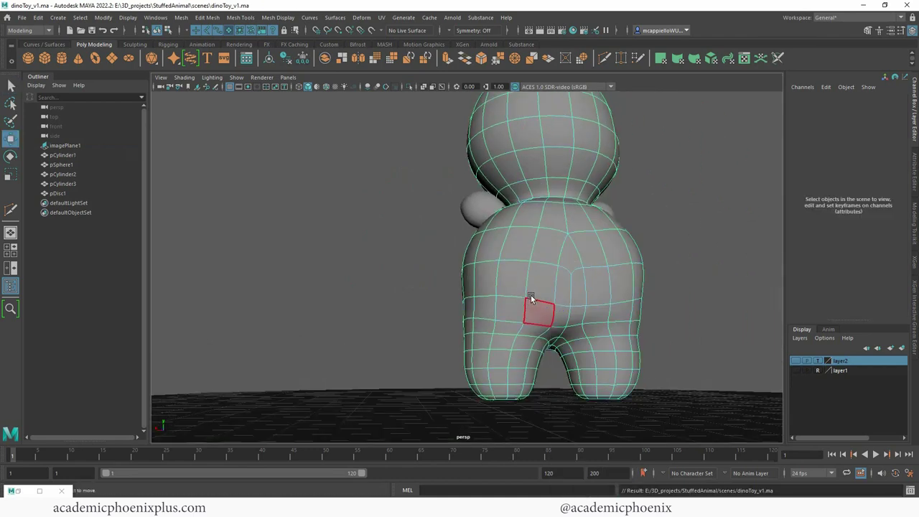
alt+drag(529, 304, 544, 296)
click(544, 297)
shift+click(581, 300)
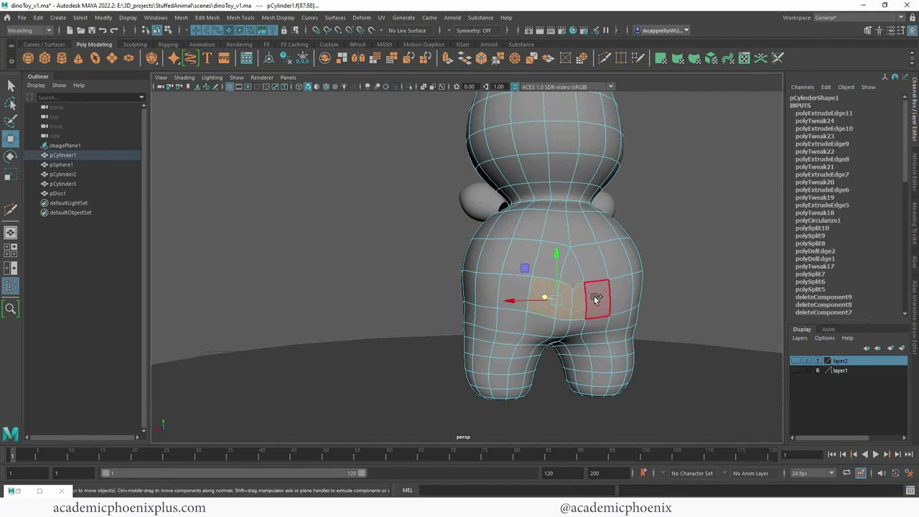
shift+click(597, 300)
shift+click(596, 324)
shift+click(578, 327)
shift+click(559, 328)
shift+click(539, 323)
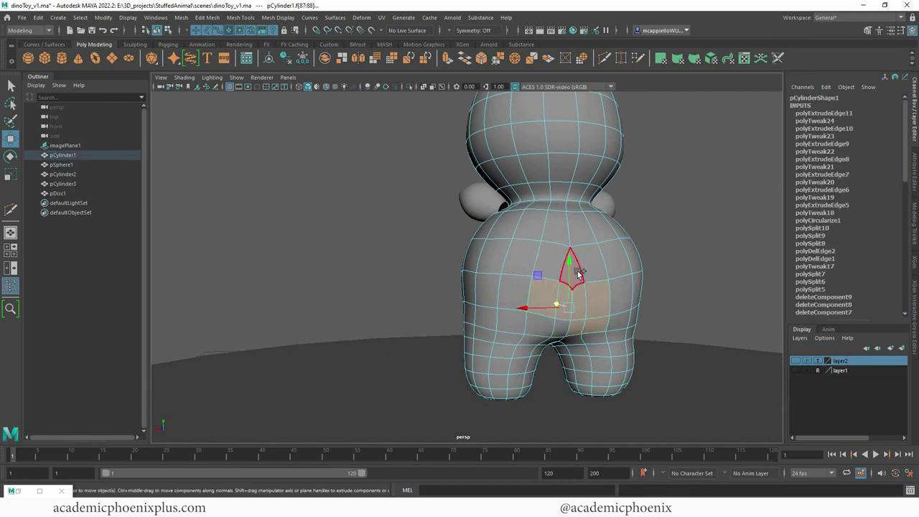
shift+click(541, 325)
shift+click(552, 257)
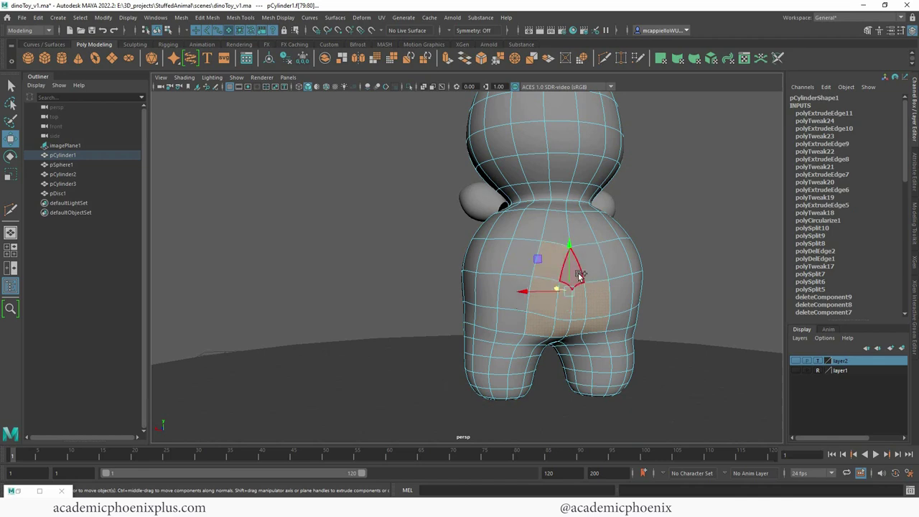
- Check the tail in the reference image, then extrude the selected faces outward from the lower back to start the tail
alt+drag(597, 268, 615, 304)
key(space)
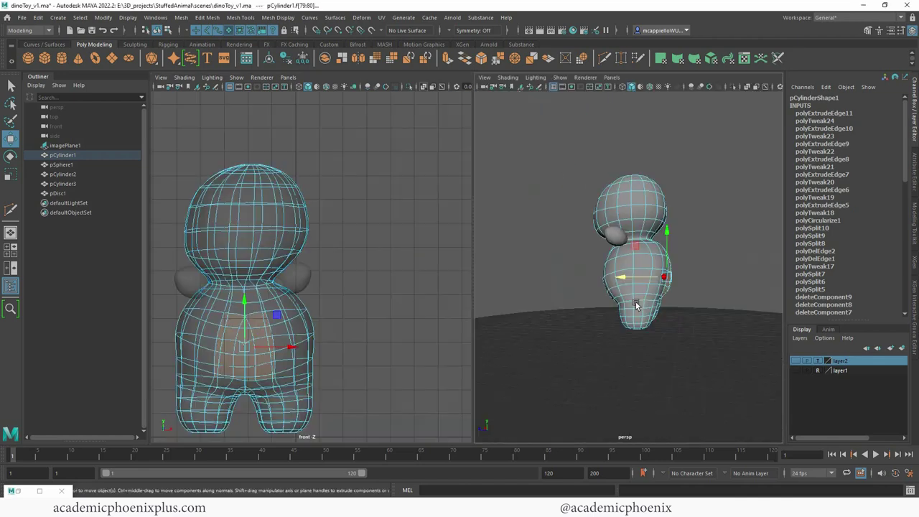
key(space)
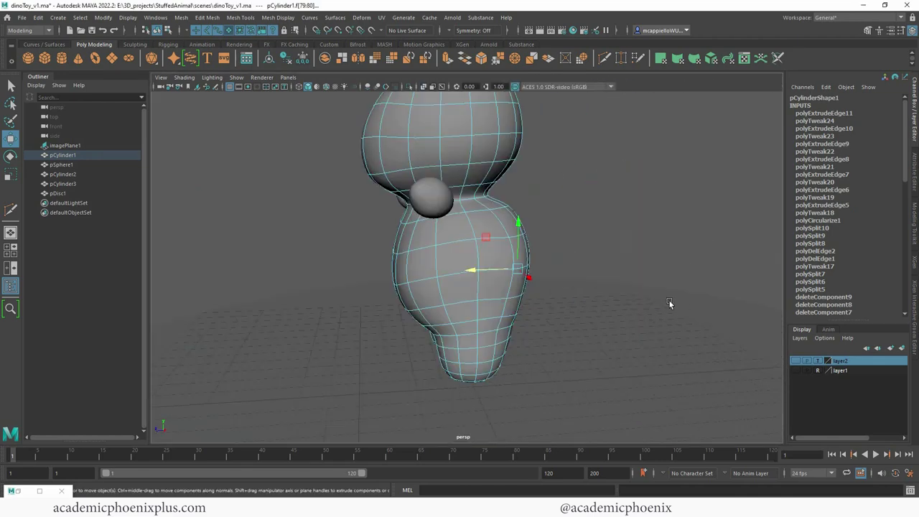
click(795, 371)
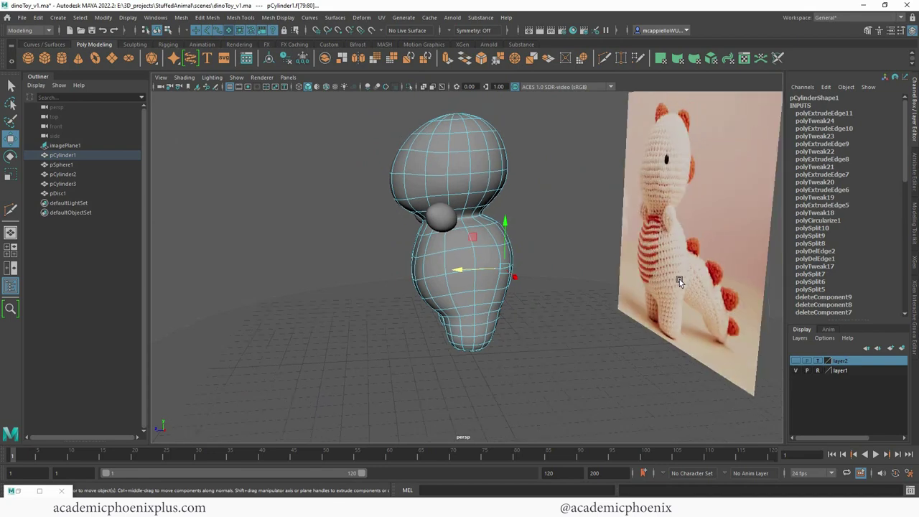
alt+drag(520, 299, 494, 306)
click(795, 371)
alt+drag(619, 333, 572, 308)
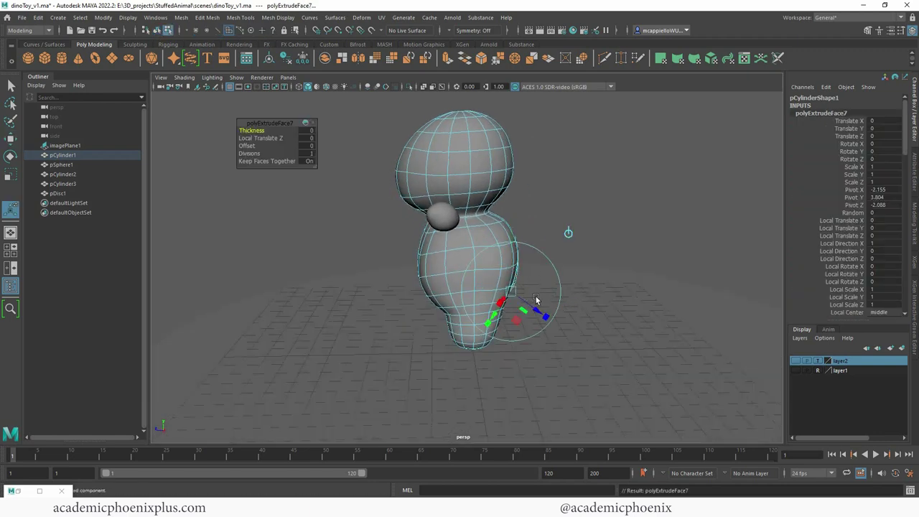
key(w)
drag(493, 266, 556, 291)
- Turn off smooth preview for the body and circularize the faces at the end of the tail stub
key(1)
key(r)
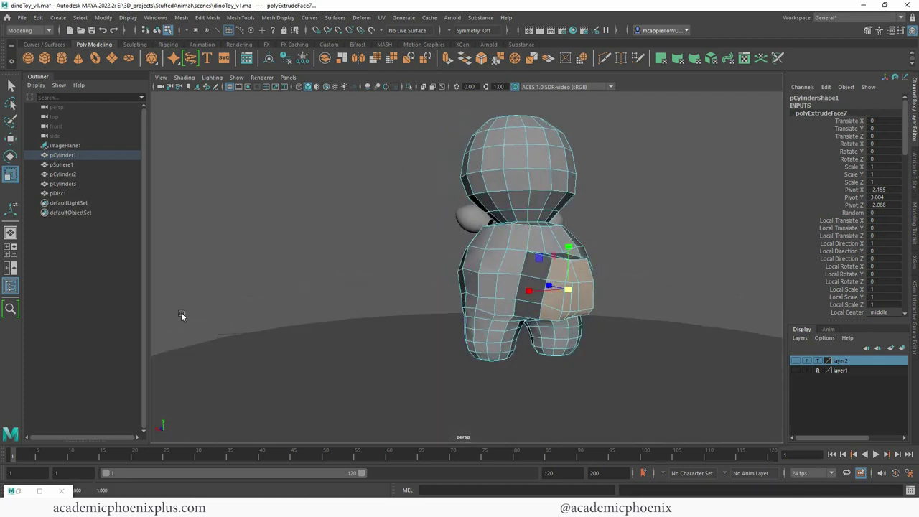
click(582, 59)
- Show the reference image layer (layer1) again and adjust the position of the tail stub's end faces to match it
alt+drag(579, 255, 649, 274)
key(w)
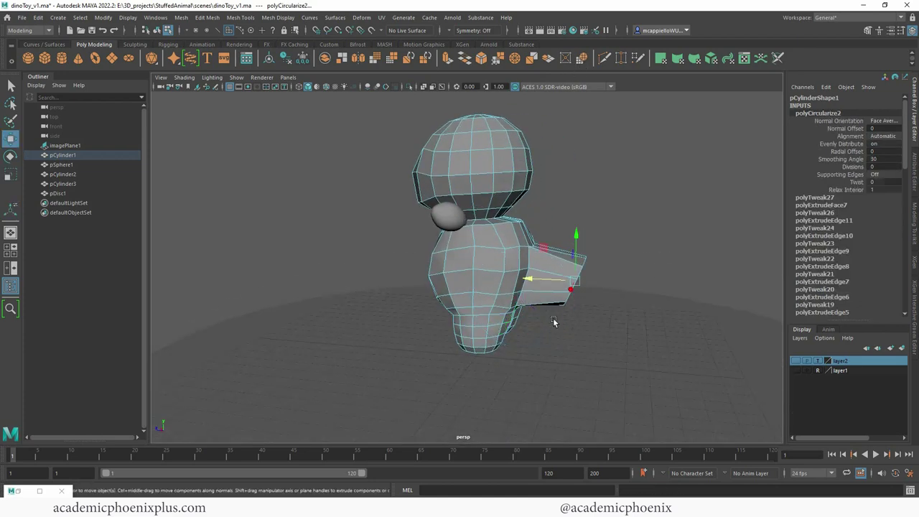
alt+drag(568, 280, 687, 301)
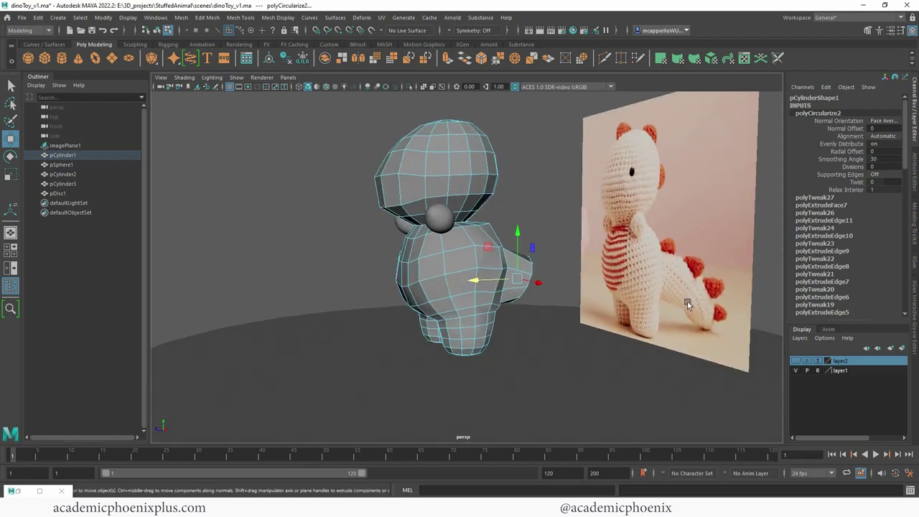
alt+drag(577, 326, 553, 308)
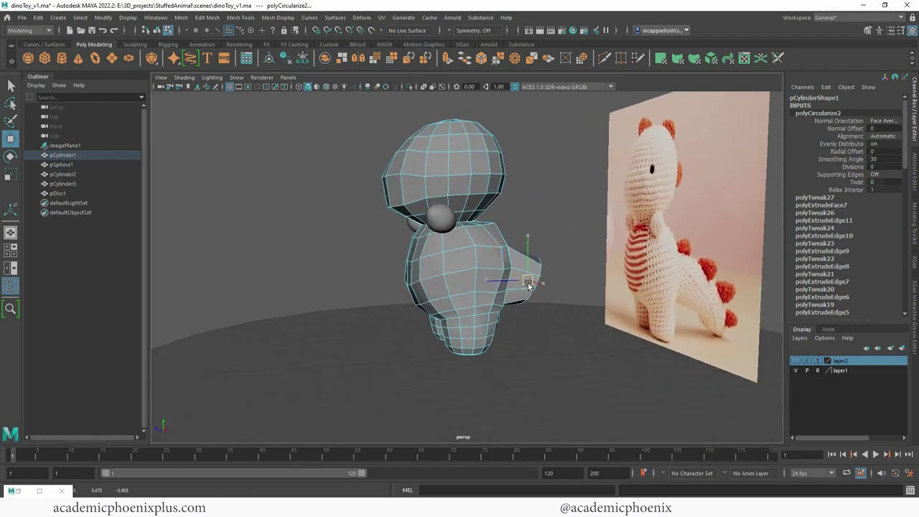
- Extrude a second tail segment backward and downward from the stub, and scale its end uniformly to about 0.887
key(ctrl+e)
key(w)
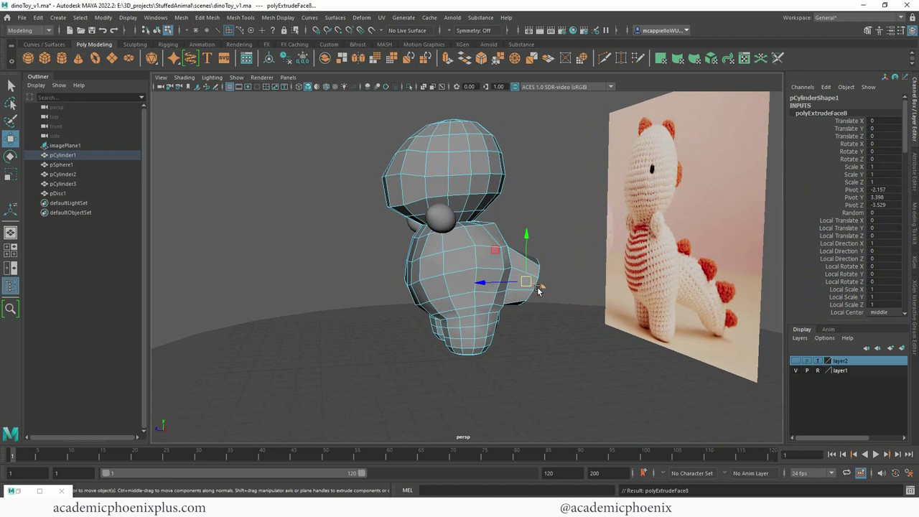
drag(491, 283, 535, 282)
drag(572, 236, 569, 269)
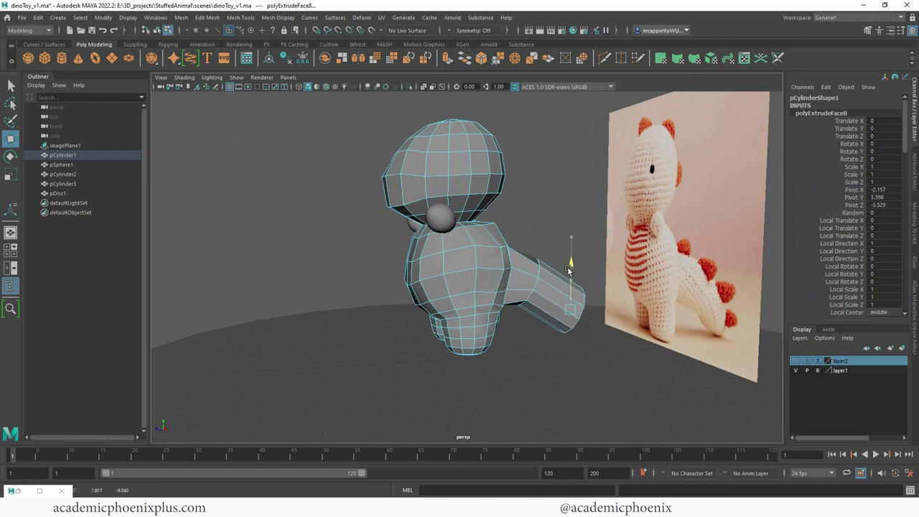
key(r)
drag(574, 316, 567, 312)
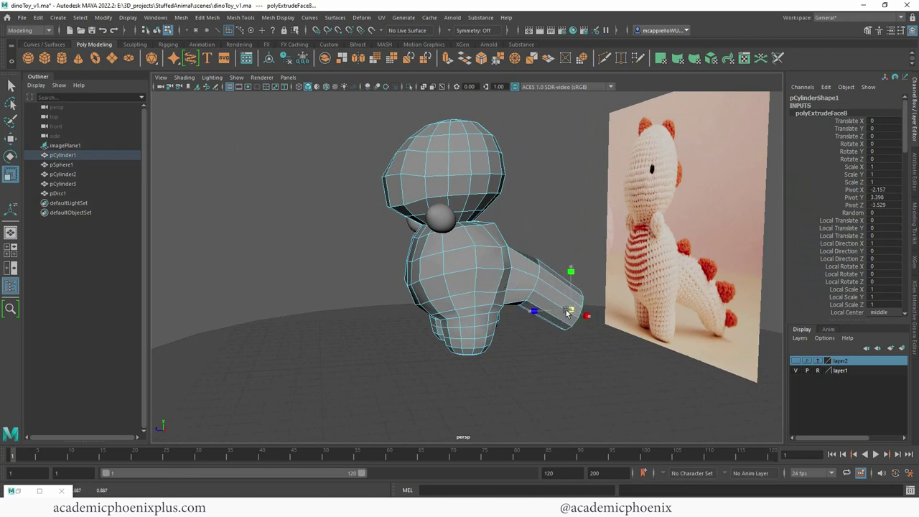
- Extrude a third tail segment backward and downward from the second, narrowing and tilting its end to follow the tail's curve
key(ctrl+e)
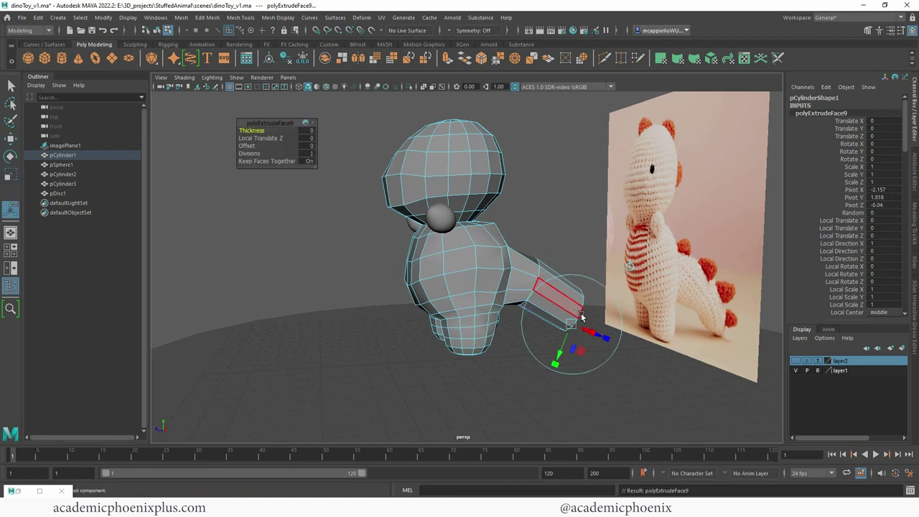
key(w)
drag(571, 313, 589, 314)
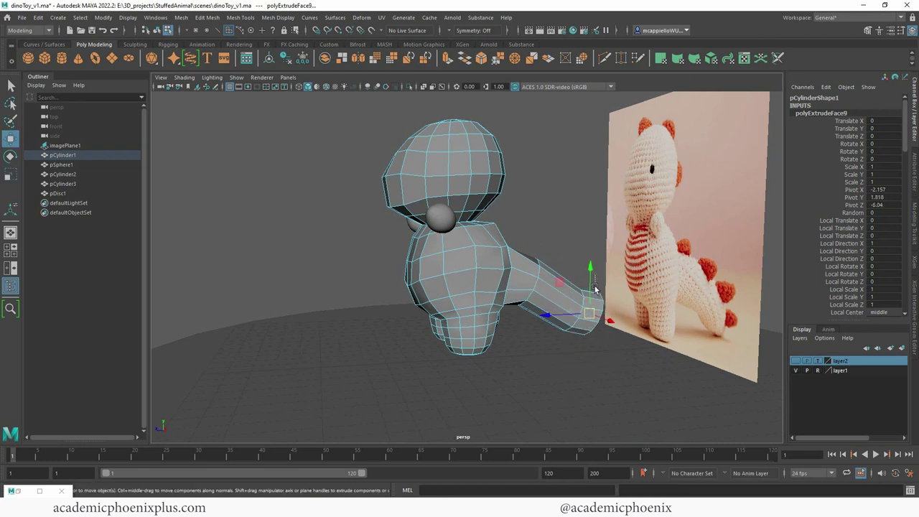
drag(590, 270, 593, 295)
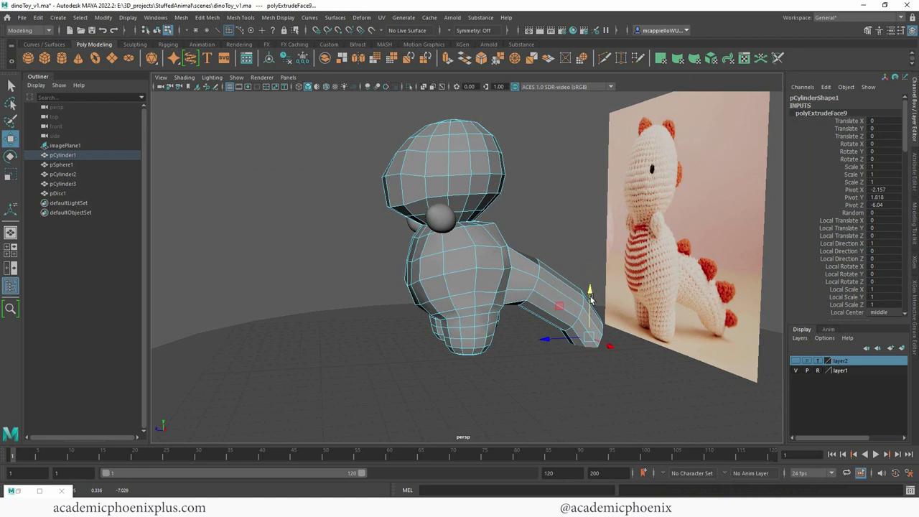
key(r)
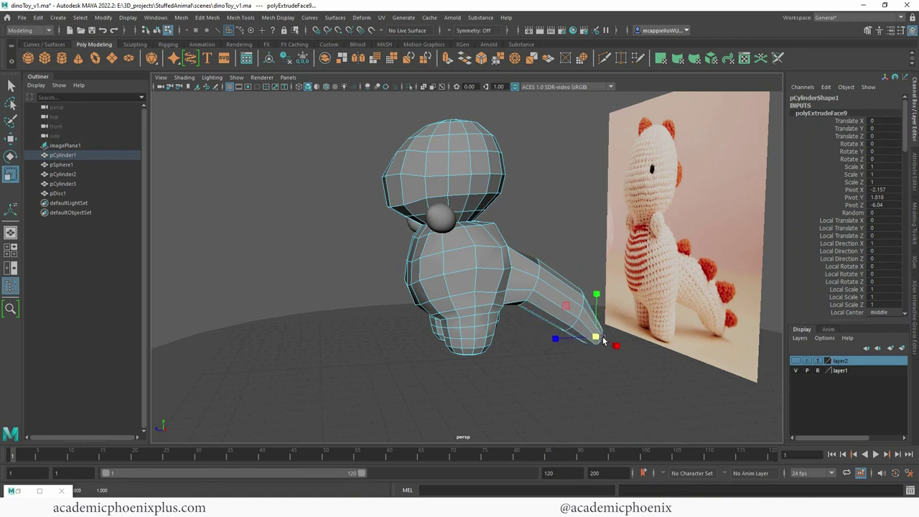
key(e)
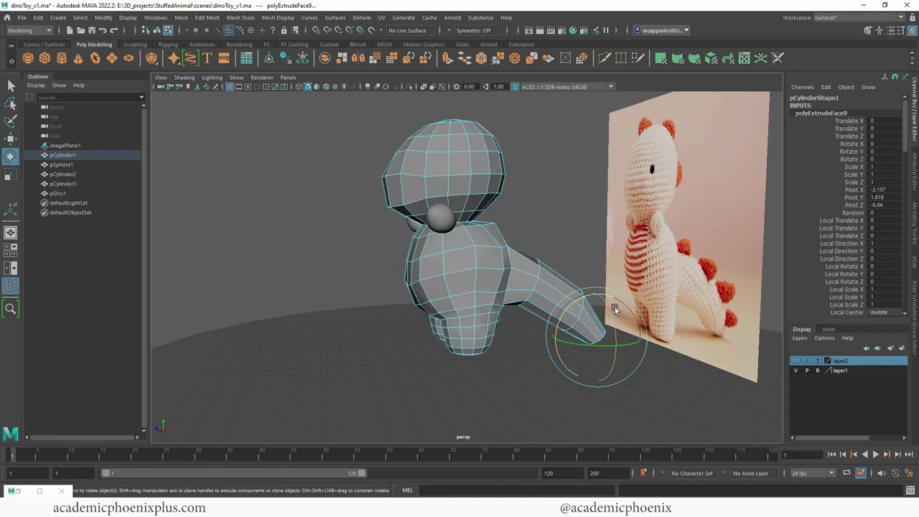
- Extrude a short tip from the tail's end, scale it down and move it slightly backward and downward
key(ctrl+e)
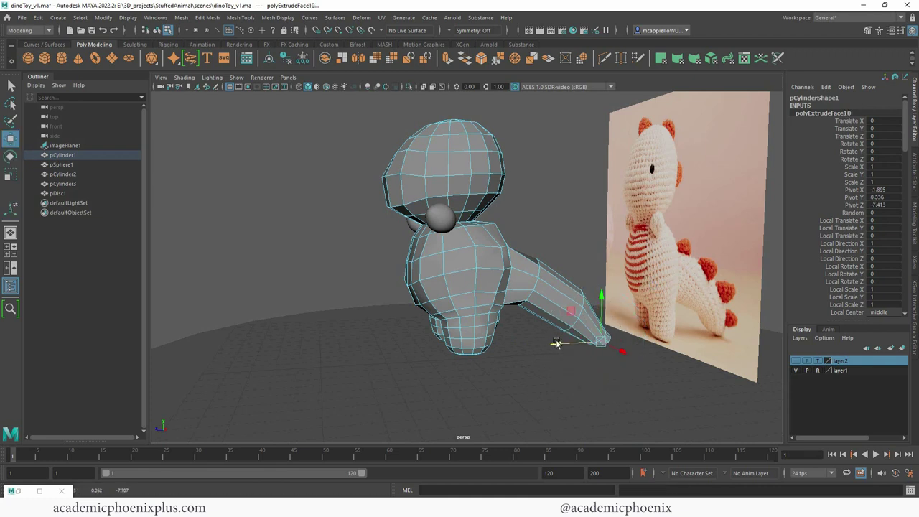
key(r)
key(w)
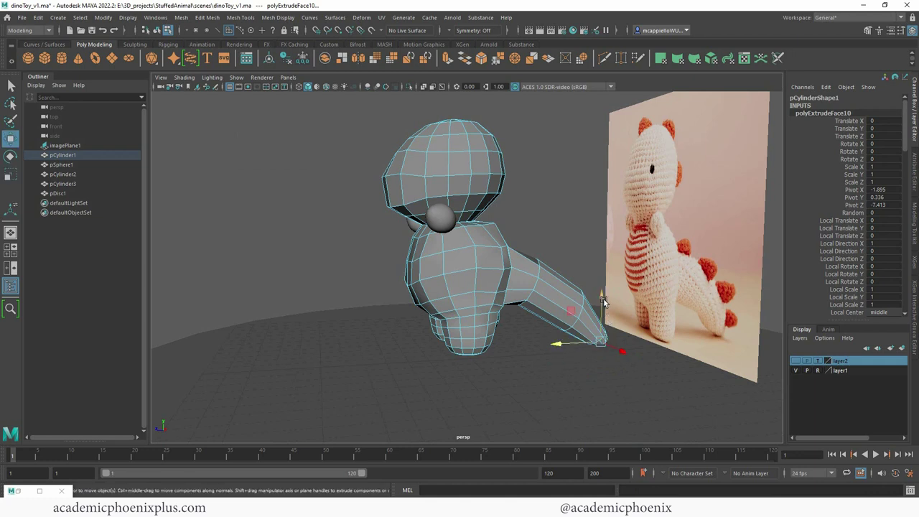
- Insert one edge loop near the tail's base and another farther along it, scaling the second loop to about 1.084
shift+right_click(524, 271)
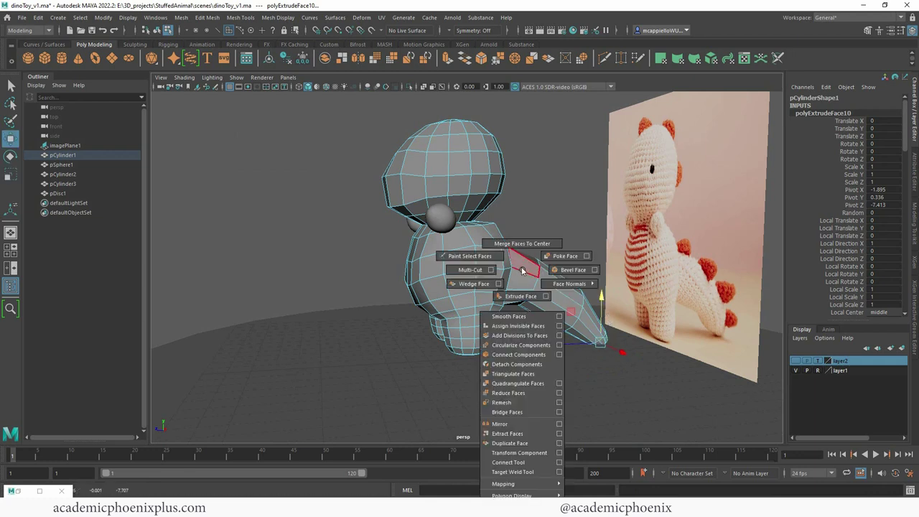
right_drag(525, 244, 496, 269)
click(525, 276)
key(r)
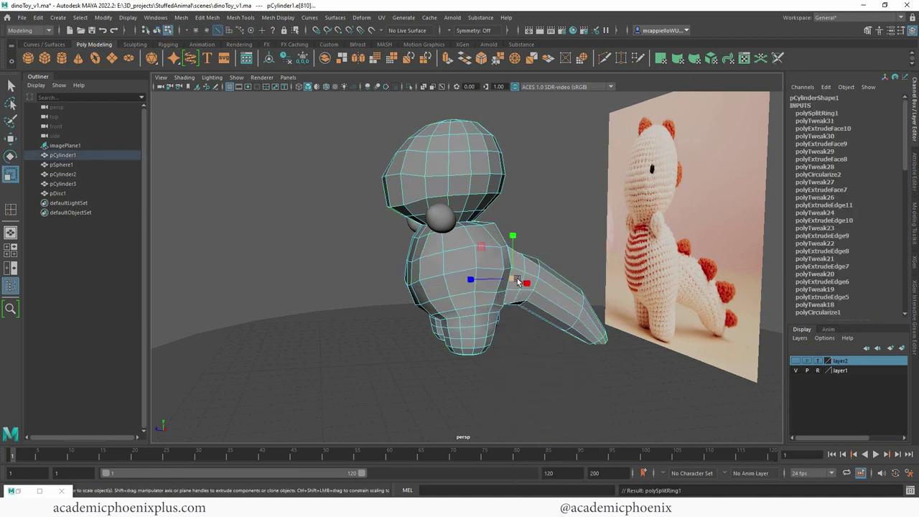
drag(512, 279, 515, 279)
click(527, 284)
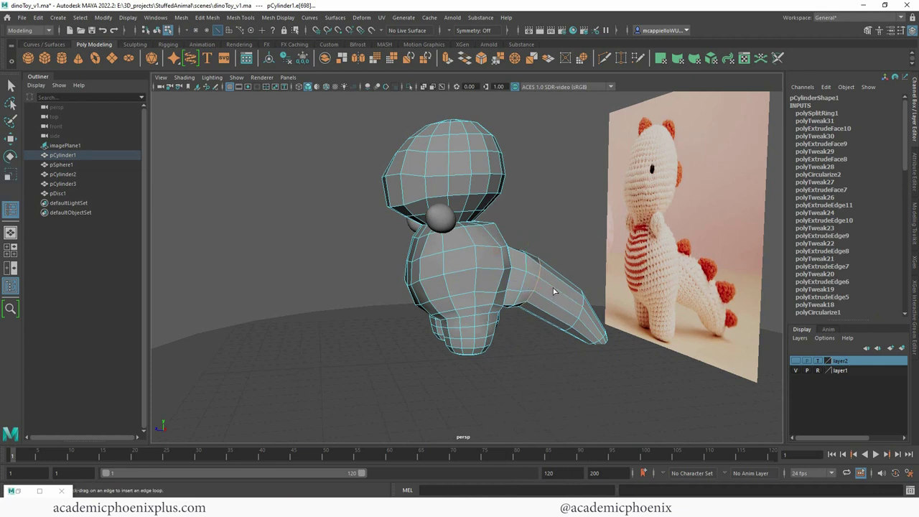
click(549, 291)
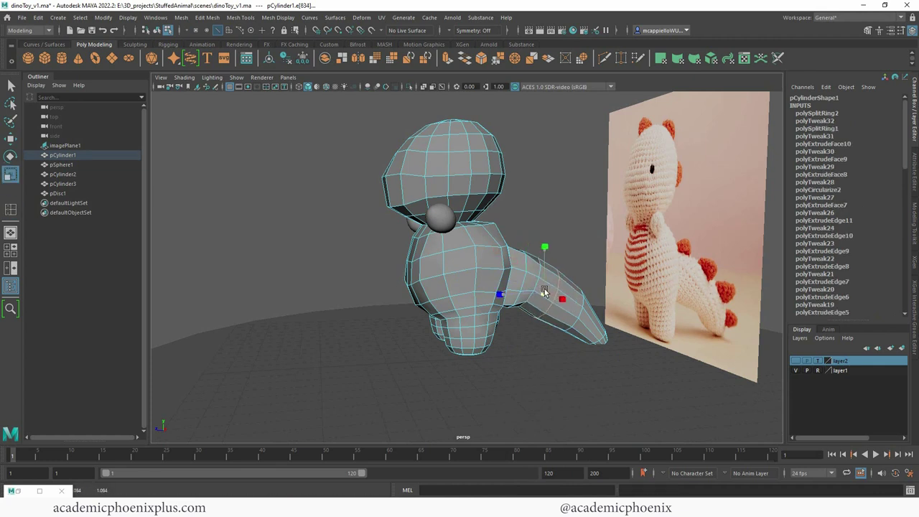
- Reposition the vertices where the top of the tail meets the back, working from one side of the body
alt+drag(544, 292, 497, 298)
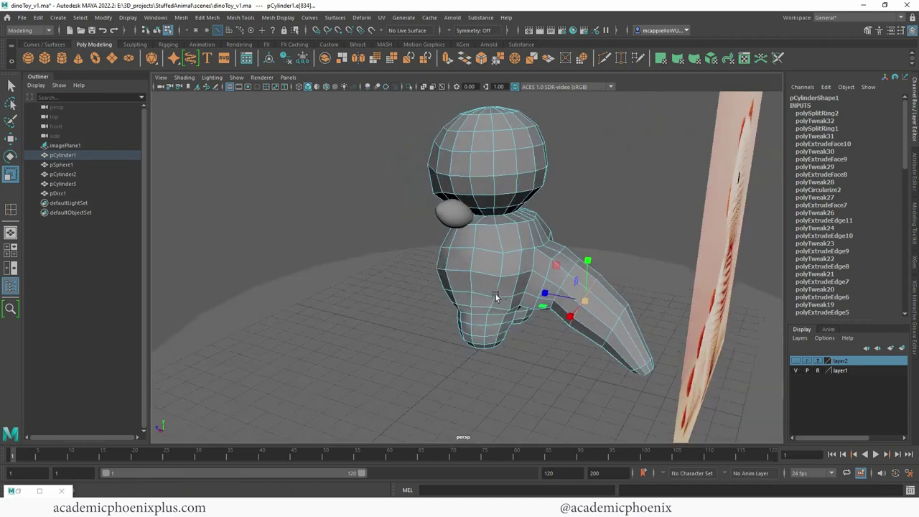
alt+right_drag(496, 298, 673, 263)
right_drag(554, 232, 538, 228)
click(583, 227)
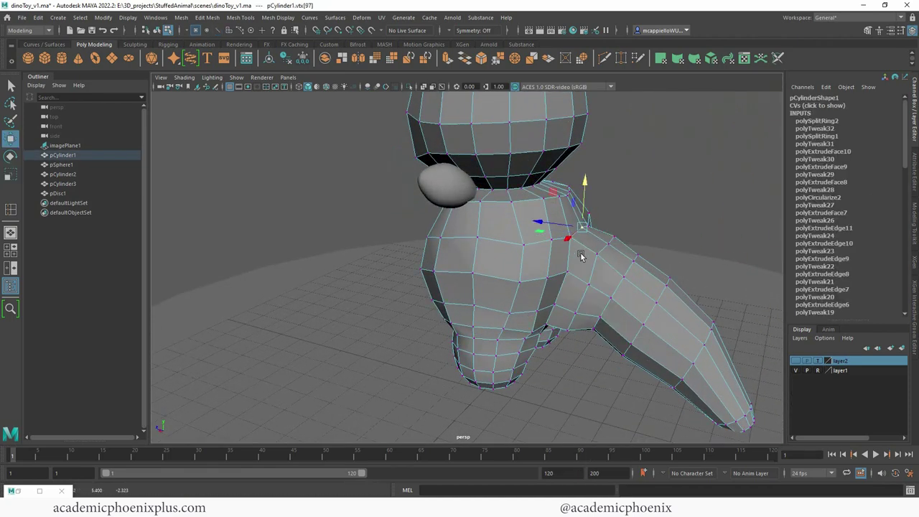
click(650, 201)
click(571, 238)
drag(573, 192, 573, 202)
- Adjust the vertices around the tail joint on the opposite side of the body, lowering the upper one slightly
alt+drag(574, 205, 511, 295)
click(567, 270)
click(554, 329)
click(490, 256)
drag(489, 210, 488, 219)
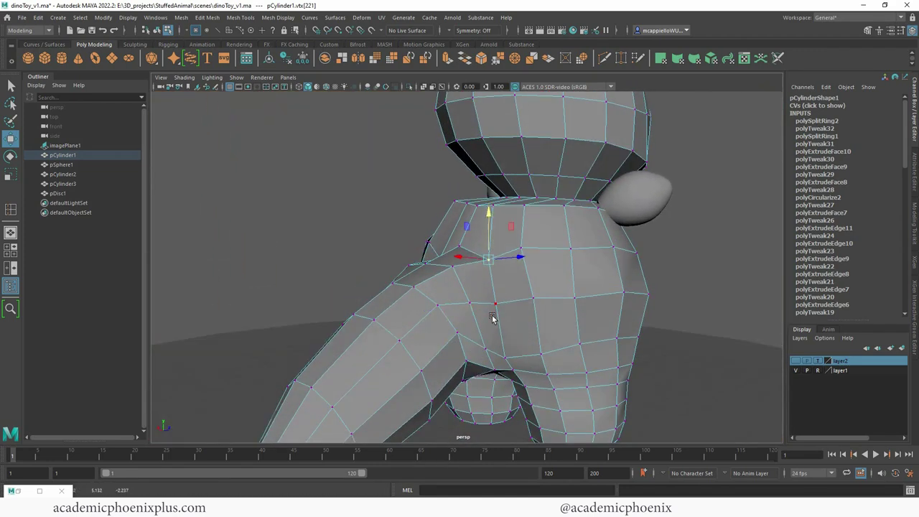
- Move the side vertices at the tail's base to even out the joint, and check the shape in smooth preview
alt+drag(498, 304, 518, 285)
click(543, 288)
drag(544, 246, 666, 296)
click(547, 302)
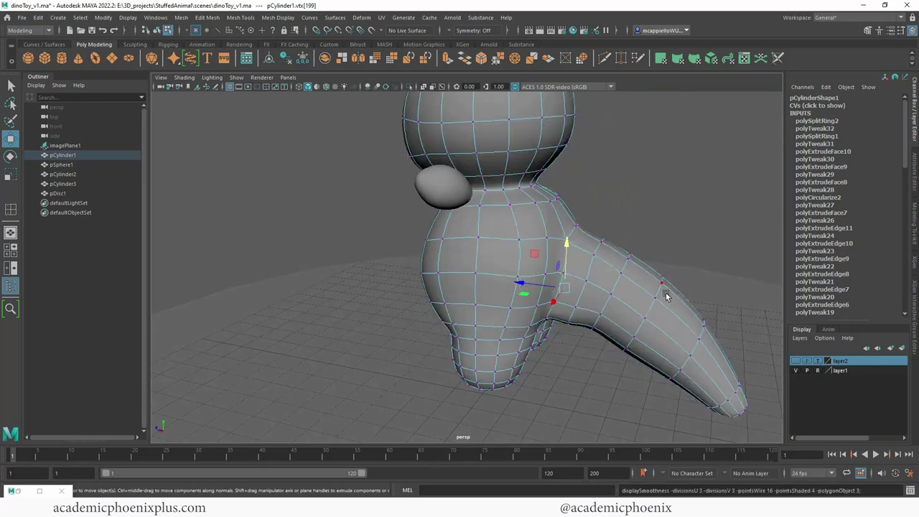
right_drag(617, 276, 647, 244)
mouse_move(646, 243)
alt+mouse_down()
mouse_move(712, 196)
mouse_move(653, 232)
alt+mouse_up()
click(640, 232)
- Adjust the height of the vertex rows across the top of the tail's base to soften its transition into the back
alt+drag(471, 213, 529, 250)
click(534, 253)
alt+right_drag(542, 259, 701, 273)
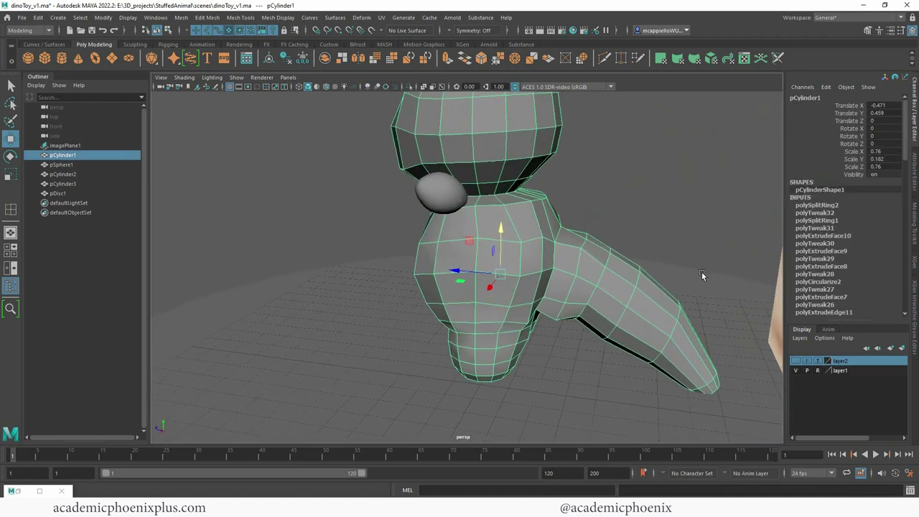
alt+middle_drag(569, 259, 516, 301)
alt+drag(490, 300, 510, 287)
right_drag(508, 244, 473, 263)
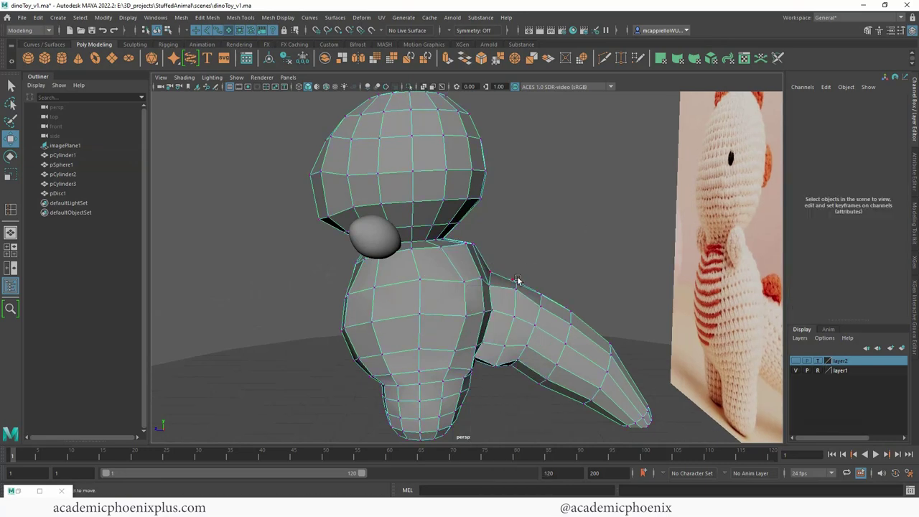
alt+drag(472, 263, 497, 297)
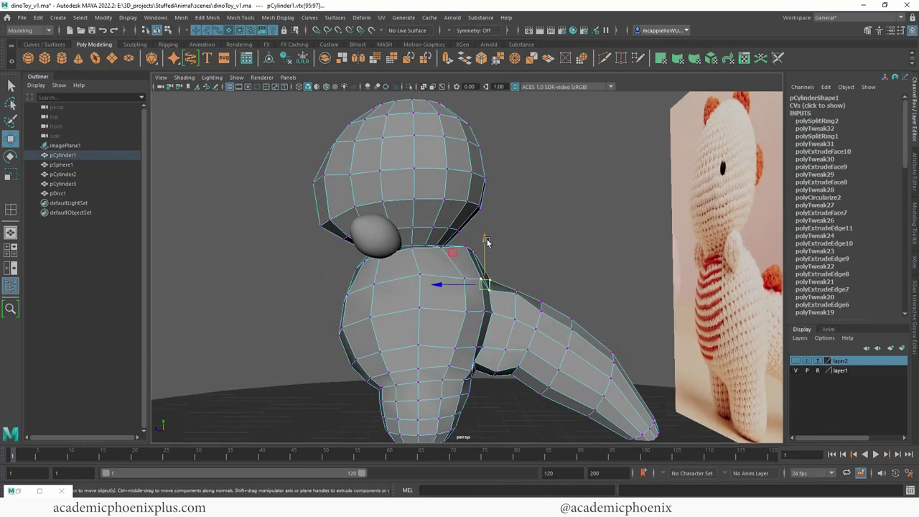
drag(486, 252, 525, 306)
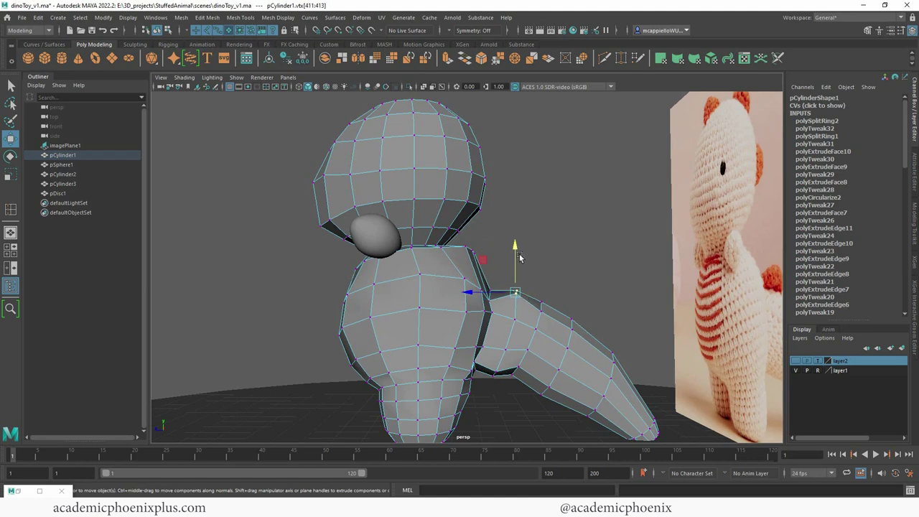
alt+drag(518, 252, 536, 303)
- Leave vertex editing and compare the smooth-previewed body and tail with the reference image
right_drag(591, 266, 462, 248)
click(605, 250)
alt+drag(462, 248, 502, 302)
click(504, 305)
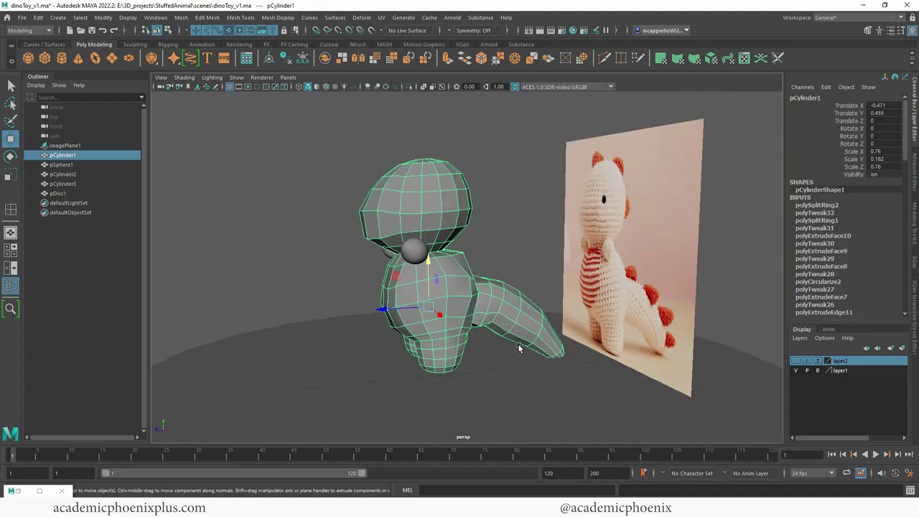
key(3)
click(521, 246)
alt+right_drag(521, 250, 453, 264)
alt+drag(453, 264, 462, 293)
- Shift the back vertices just below the neck slightly inward to refine the upper back's outline
click(462, 292)
scroll(461, 281, up, 3)
right_drag(462, 280, 455, 256)
click(457, 250)
drag(458, 249, 447, 248)
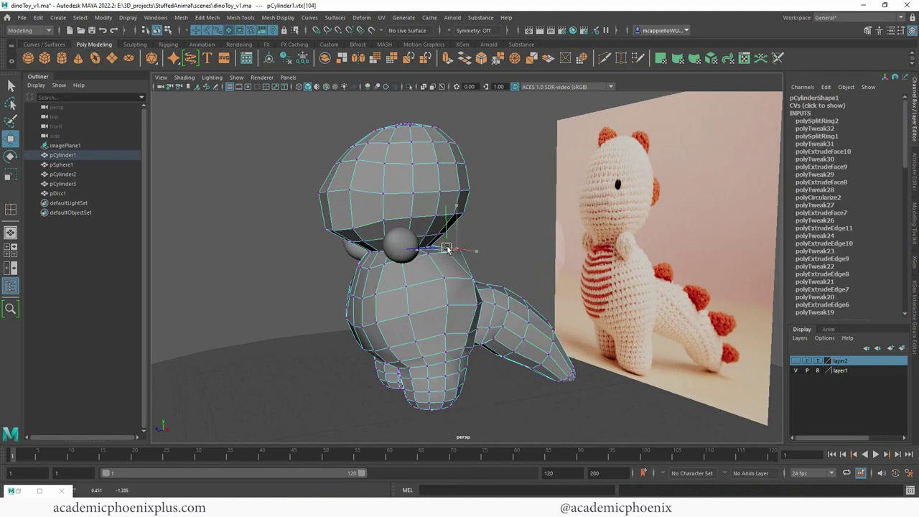
key(ctrl+z)
click(504, 245)
click(459, 249)
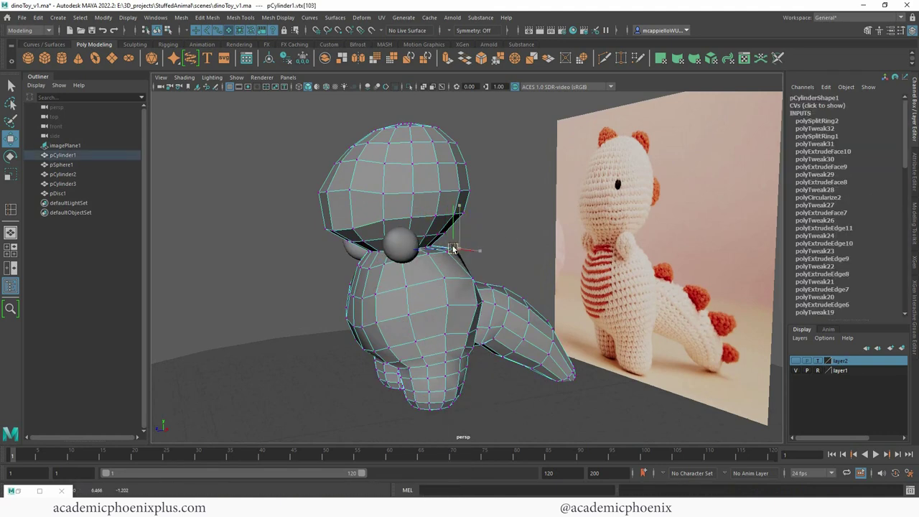
- Move the upper-back vertex just above the tail inward toward the torso
click(464, 267)
click(472, 279)
drag(472, 278, 464, 280)
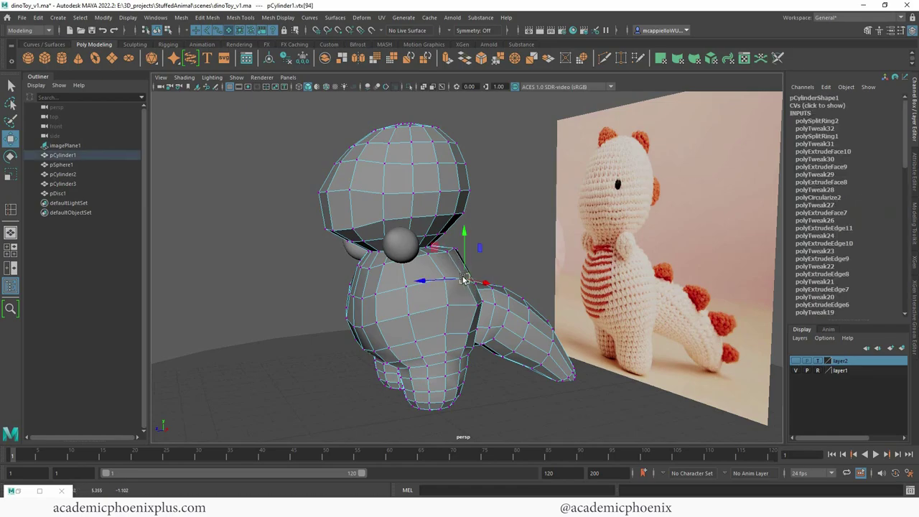
- Select the back vertices at the base of the neck and fine-tune their position from the opposite side
click(456, 253)
click(454, 249)
alt+drag(522, 231, 491, 260)
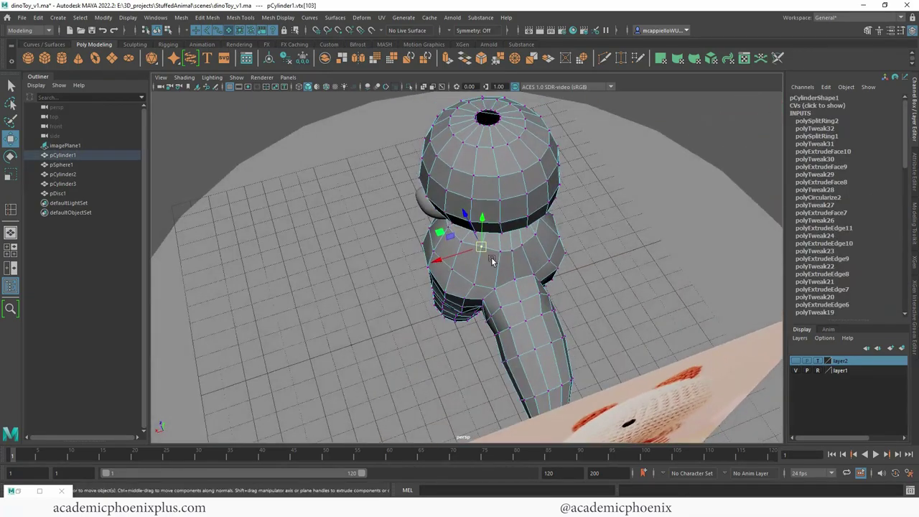
alt+drag(597, 228, 517, 208)
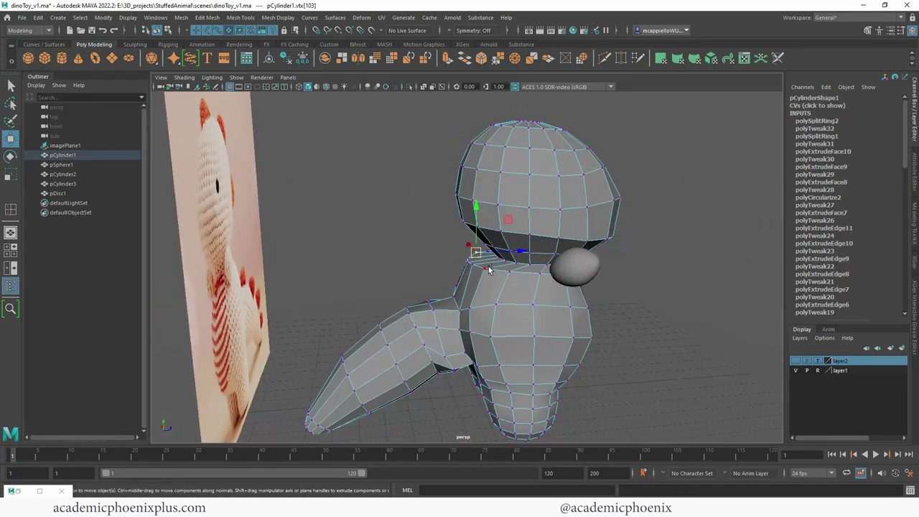
drag(503, 270, 479, 252)
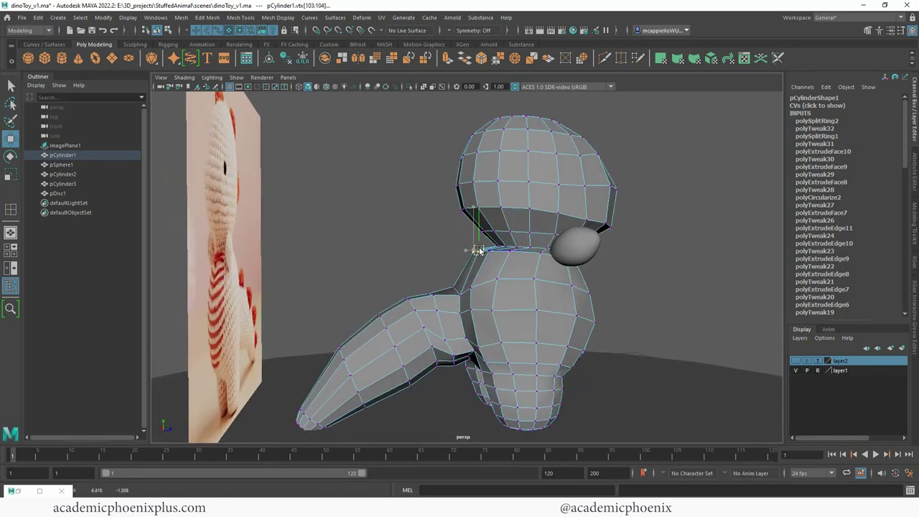
- Return the body to object mode with smooth preview on, and compare its overall silhouette with the dinosaur reference
right_drag(518, 270, 626, 246)
key(3)
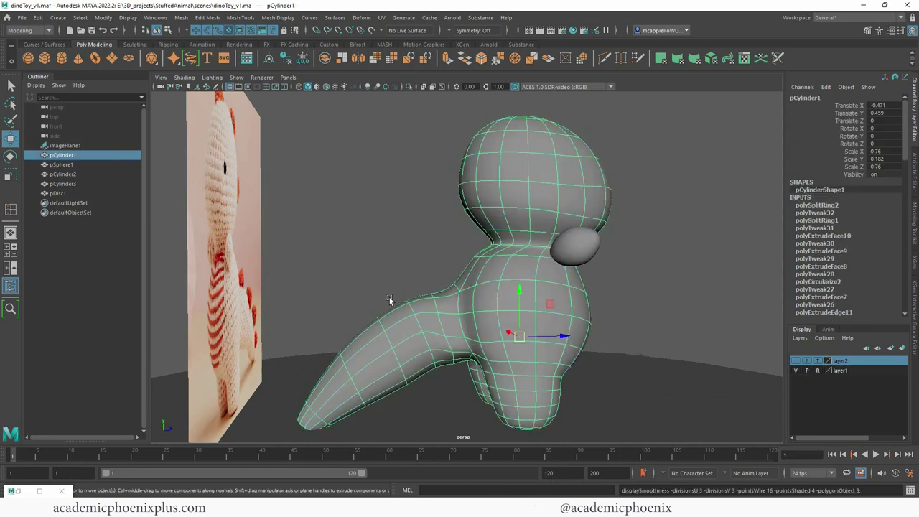
alt+drag(389, 300, 613, 296)
alt+right_drag(608, 293, 469, 260)
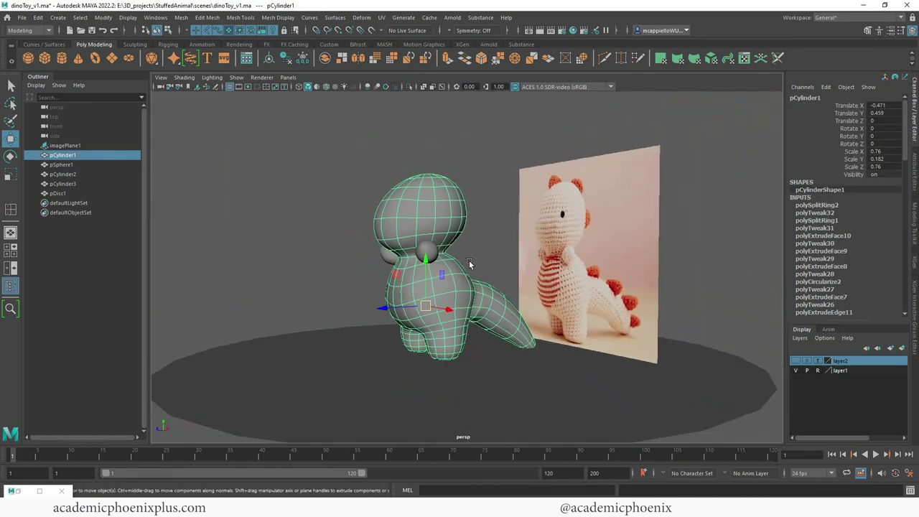
click(470, 260)
alt+drag(470, 261, 514, 309)
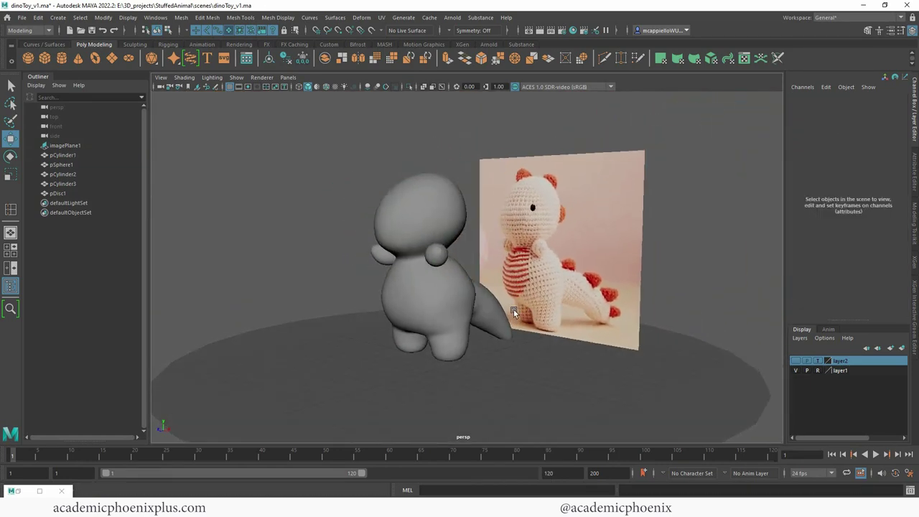
alt+right_drag(514, 308, 636, 284)
alt+middle_drag(541, 271, 537, 310)
alt+right_drag(524, 284, 594, 285)
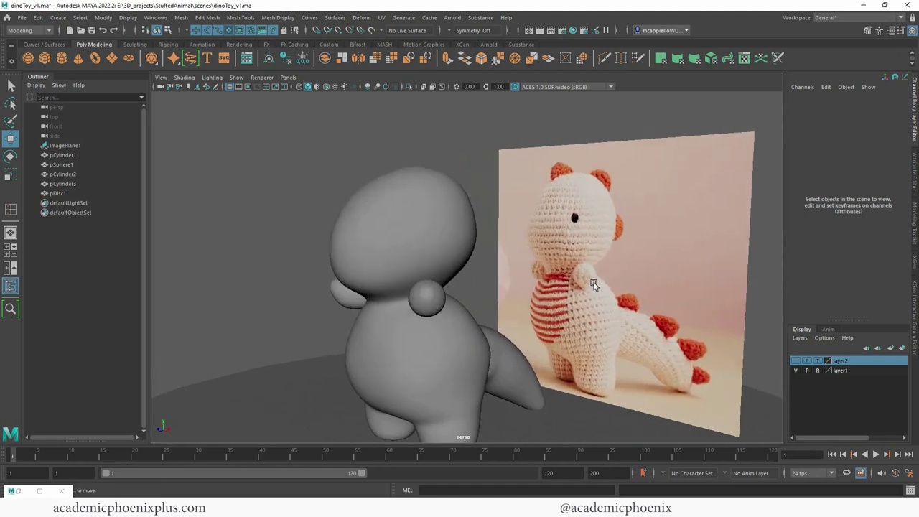
alt+drag(594, 284, 546, 291)
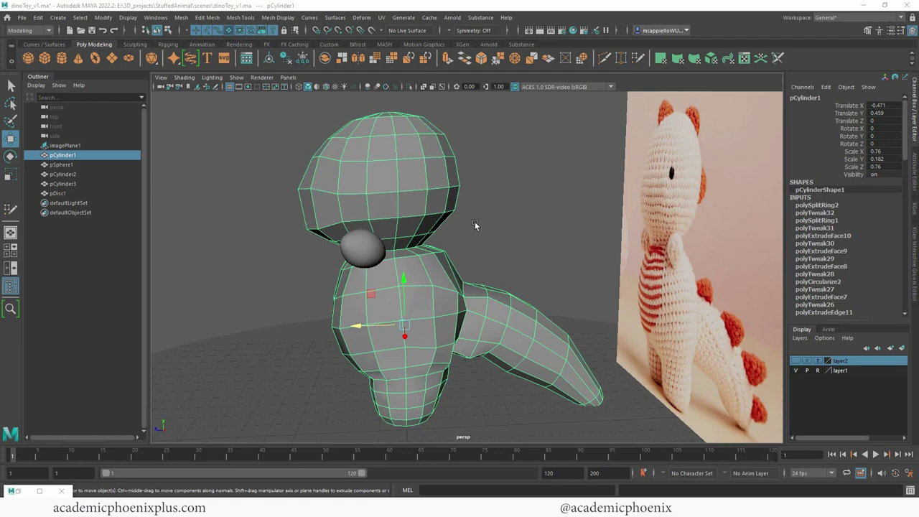
- Activate the Quad Draw tool on the body mesh and view the dinosaur from the front
alt+drag(475, 222, 461, 179)
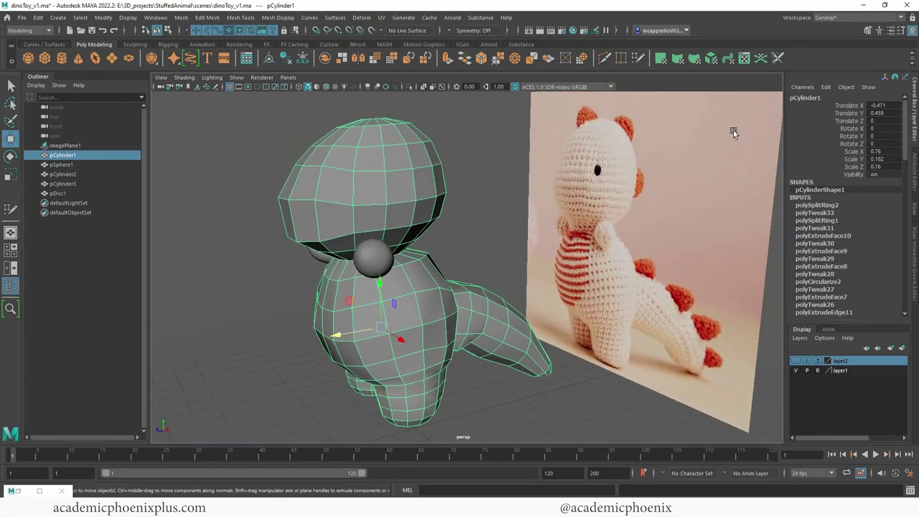
click(868, 31)
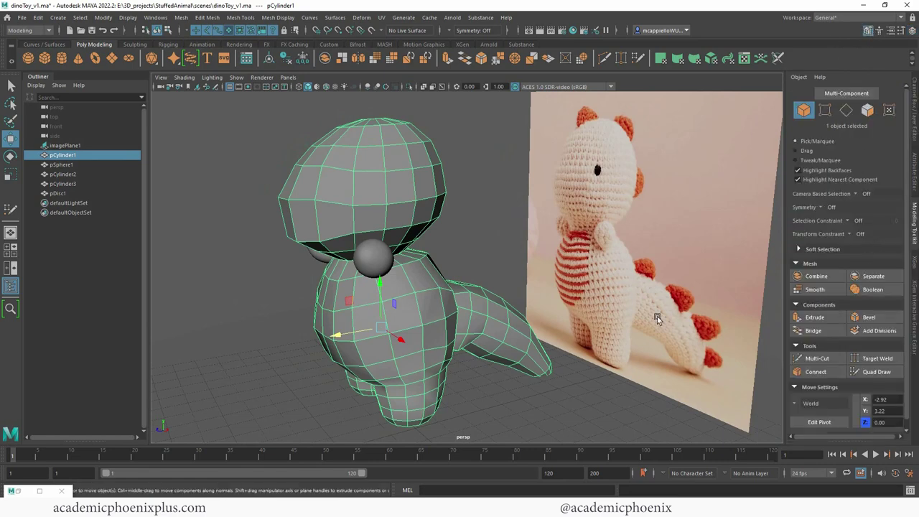
click(877, 371)
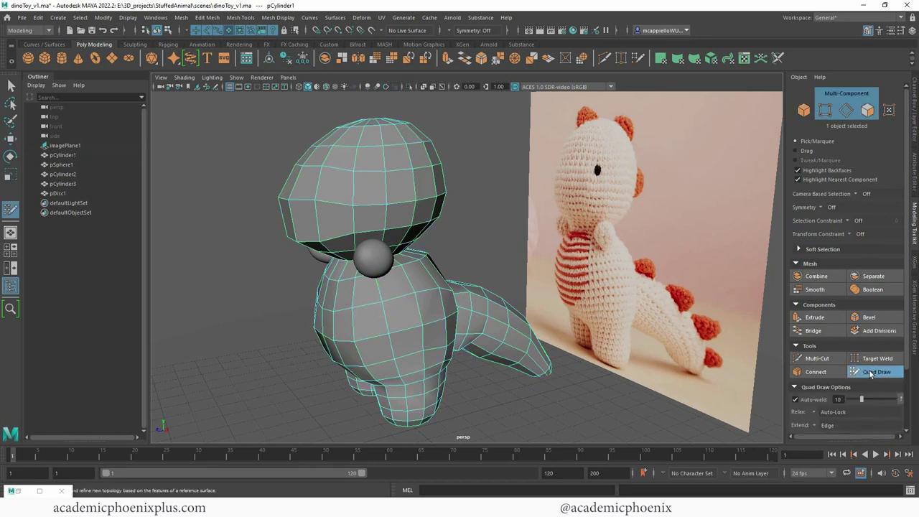
mouse_move(428, 331)
alt+mouse_down()
mouse_move(448, 329)
mouse_move(437, 338)
alt+mouse_up()
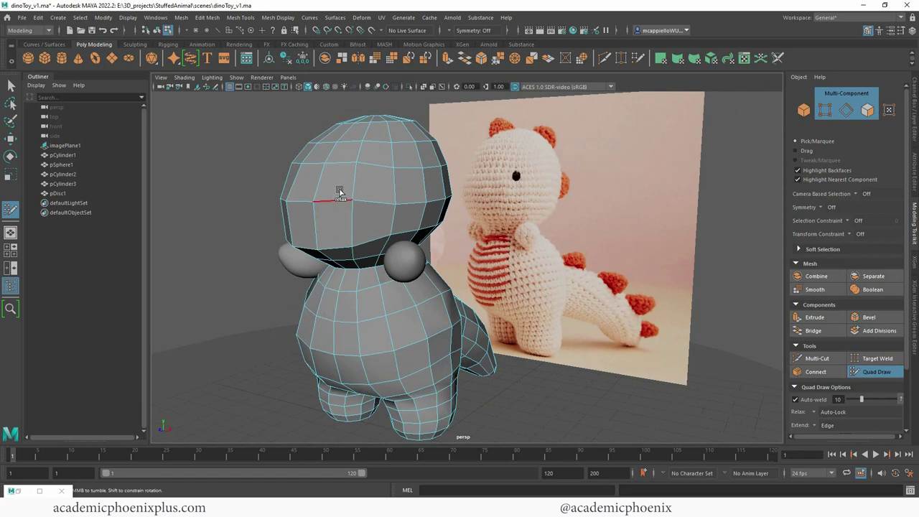
- Relax the edge flow along the tail with Quad Draw, working from both sides of the body
alt+drag(444, 204, 436, 266)
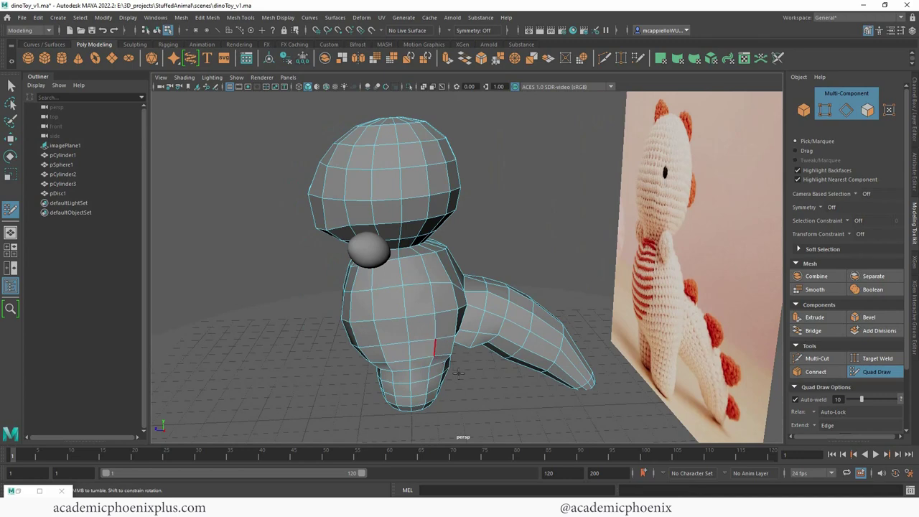
alt+drag(459, 372, 484, 367)
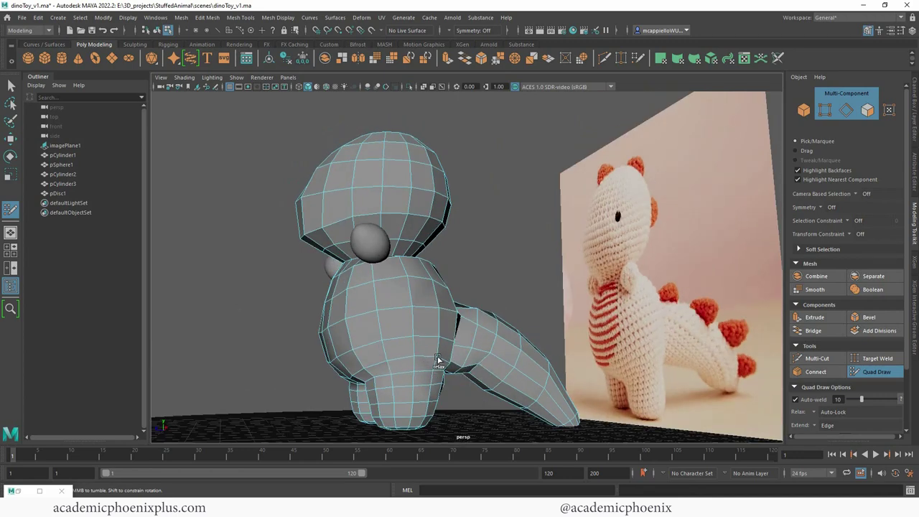
alt+drag(460, 404, 429, 359)
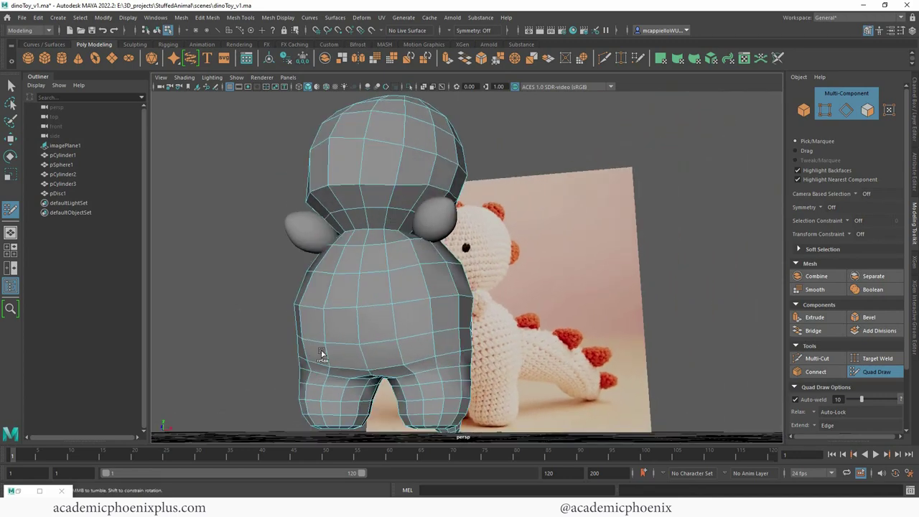
alt+drag(250, 341, 550, 335)
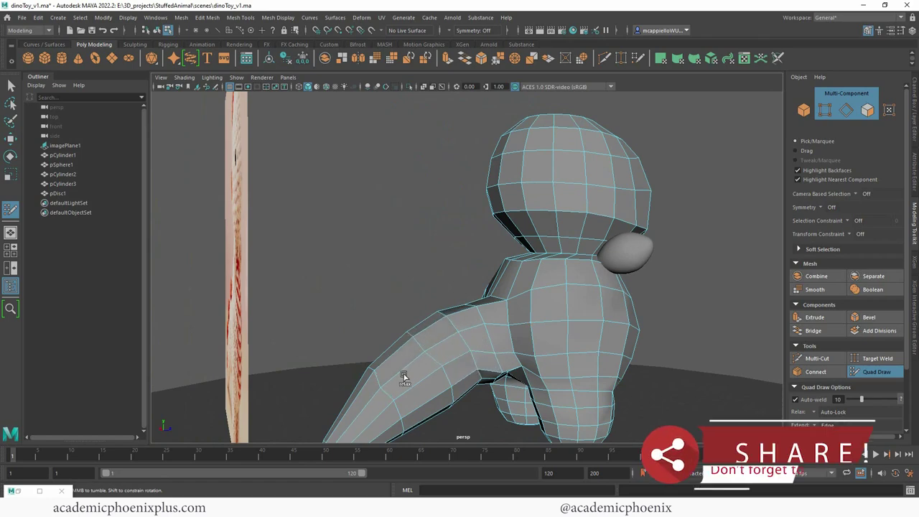
alt+drag(386, 300, 386, 302)
mouse_move(409, 423)
shift+mouse_down()
mouse_move(387, 376)
mouse_move(493, 300)
shift+mouse_up()
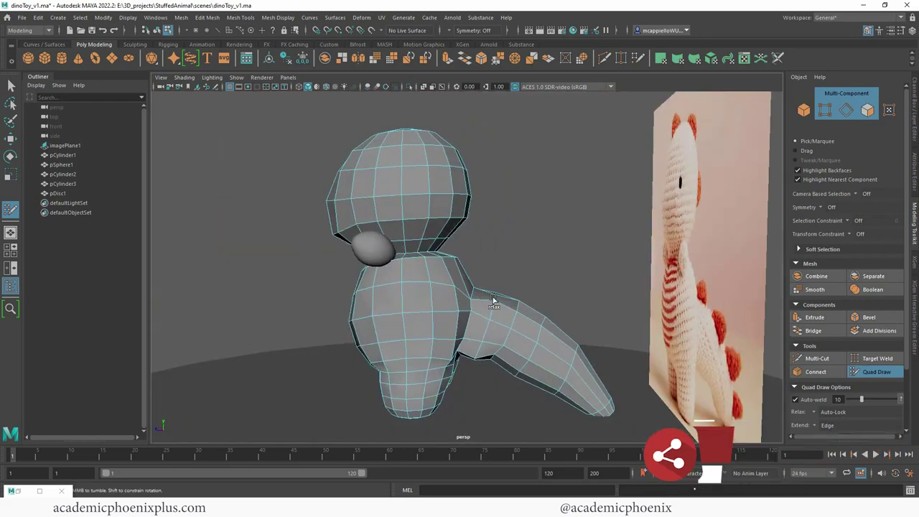
shift+drag(552, 388, 584, 391)
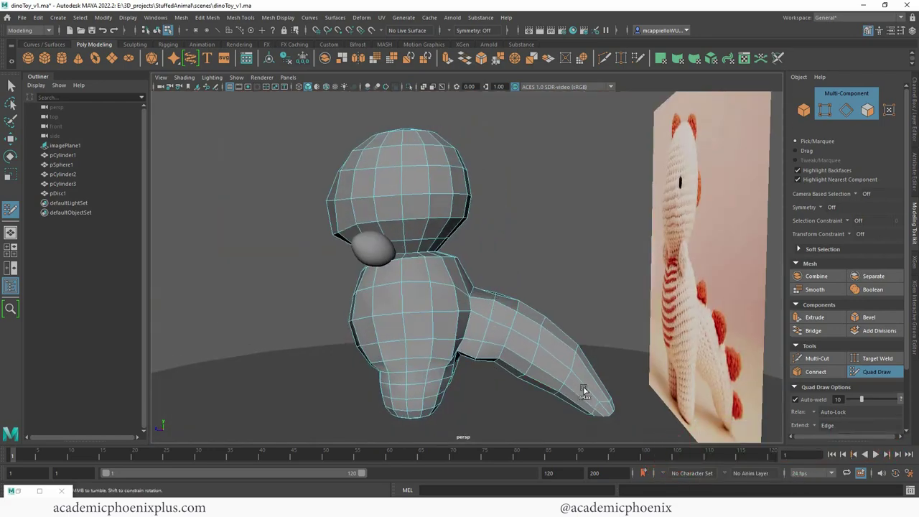
- Examine the relaxed body from behind, below, the side and the front, and briefly check it in smooth preview
alt+drag(642, 345, 494, 291)
alt+drag(490, 332, 482, 310)
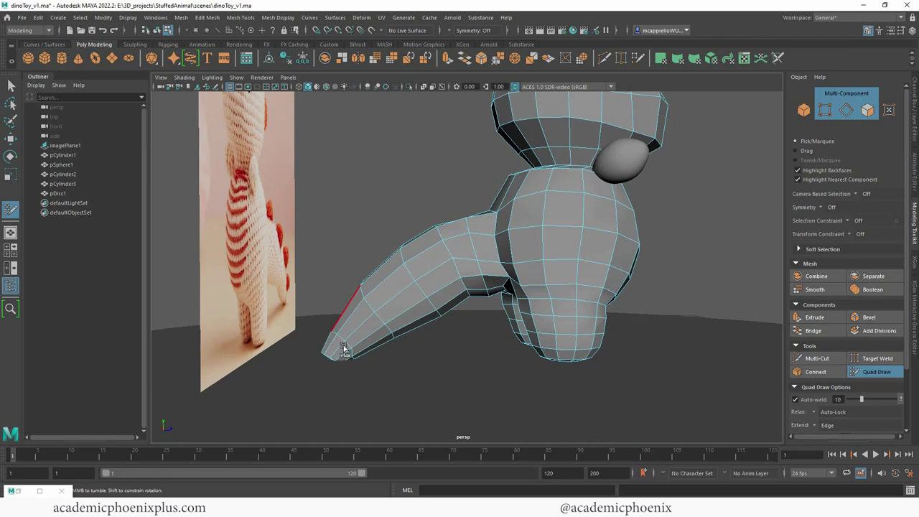
alt+drag(343, 349, 336, 326)
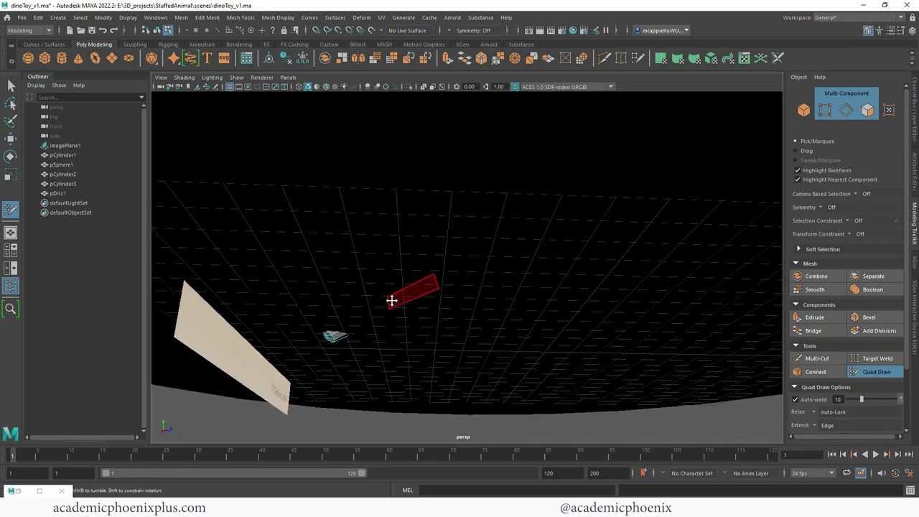
alt+drag(392, 302, 383, 316)
alt+drag(454, 323, 496, 284)
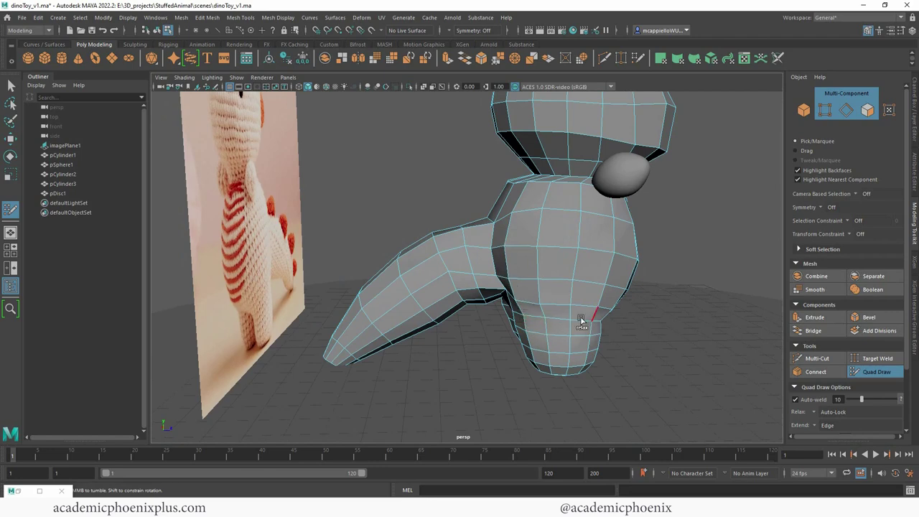
alt+drag(605, 309, 439, 310)
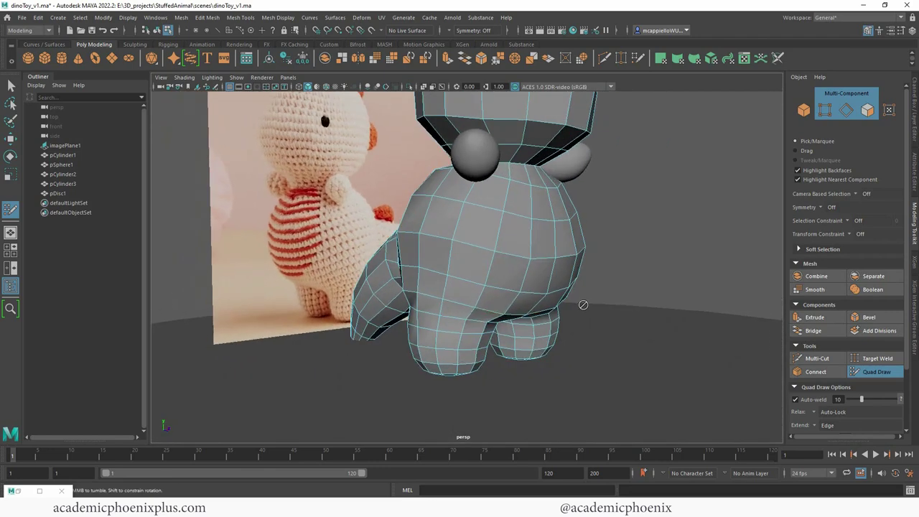
alt+drag(584, 305, 464, 304)
alt+drag(510, 273, 570, 124)
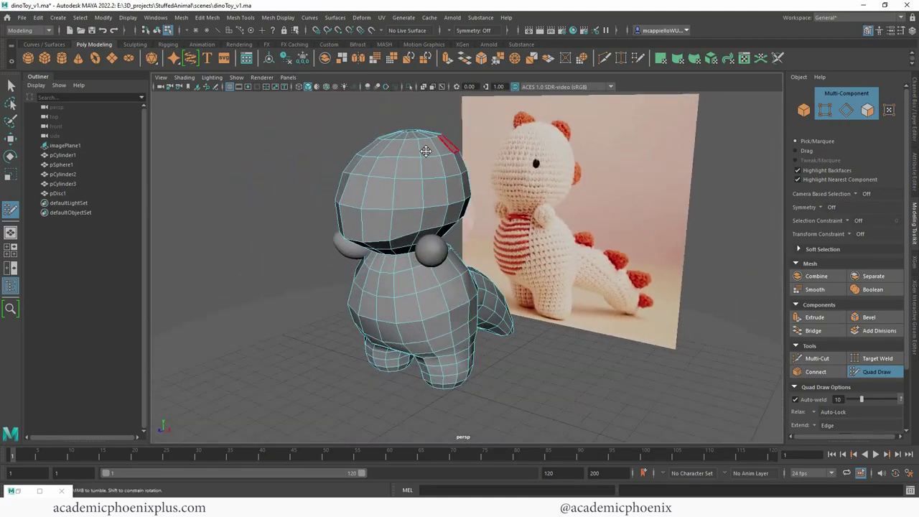
alt+drag(426, 150, 380, 209)
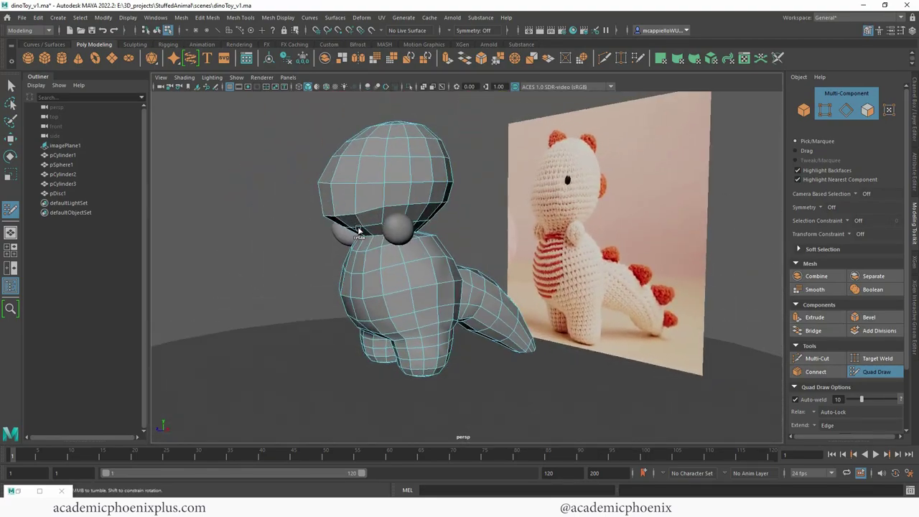
key(3)
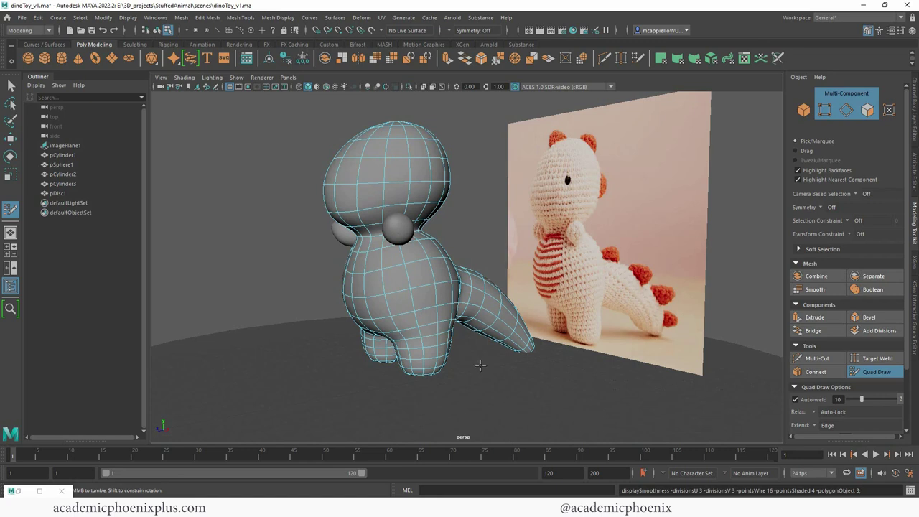
key(1)
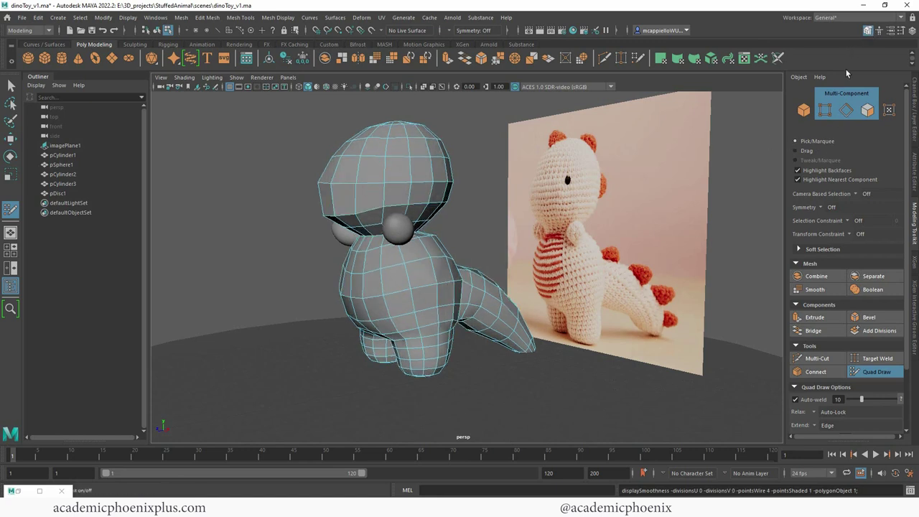
- Exit Quad Draw, bring back the channel attributes, and return the body to object mode with smooth preview on
click(856, 373)
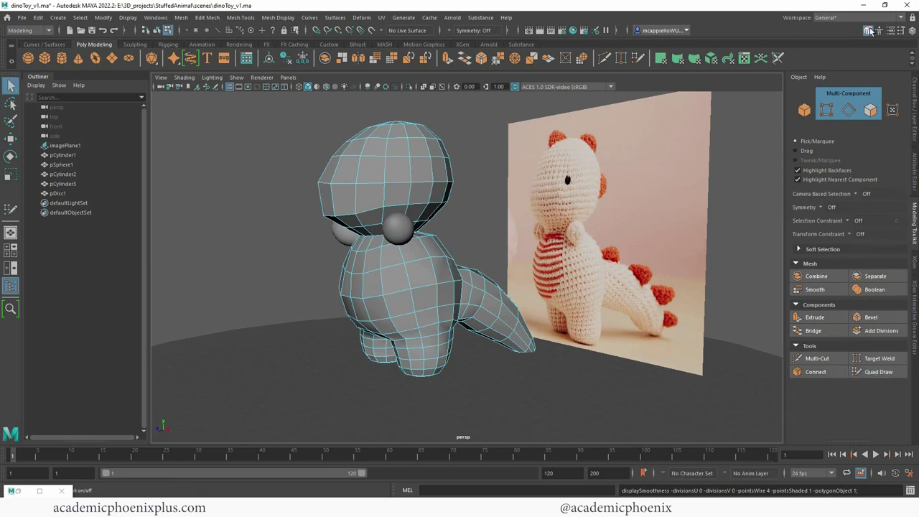
key(ctrl+a)
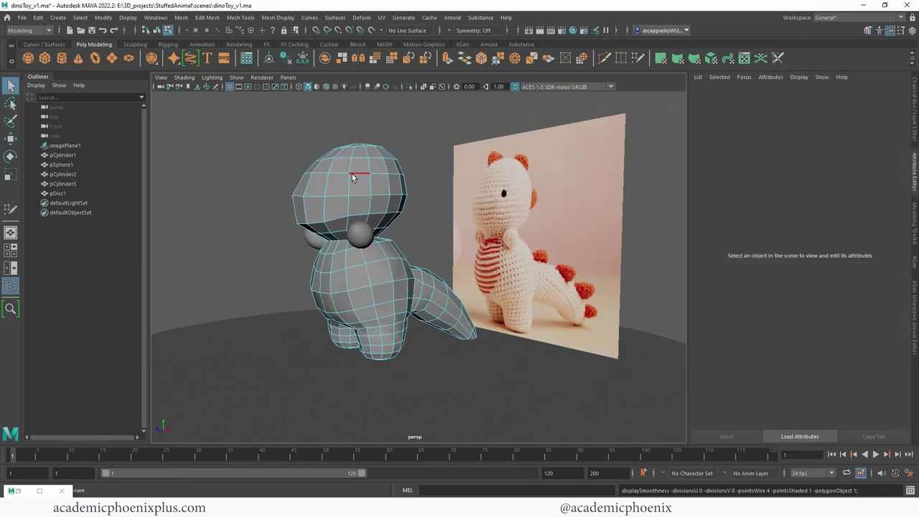
alt+middle_drag(354, 176, 442, 200)
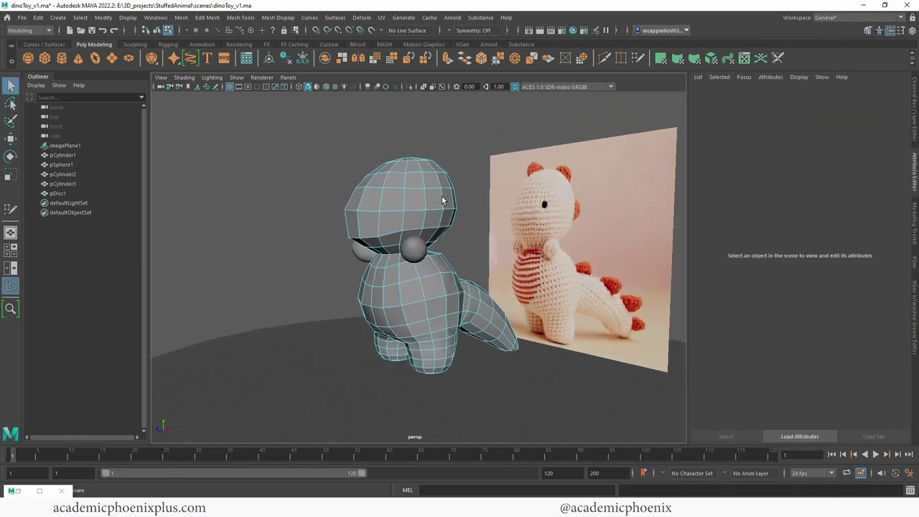
click(916, 116)
right_drag(423, 174, 467, 161)
click(497, 144)
alt+drag(511, 184, 544, 197)
click(486, 198)
key(3)
click(525, 153)
alt+right_drag(527, 153, 602, 169)
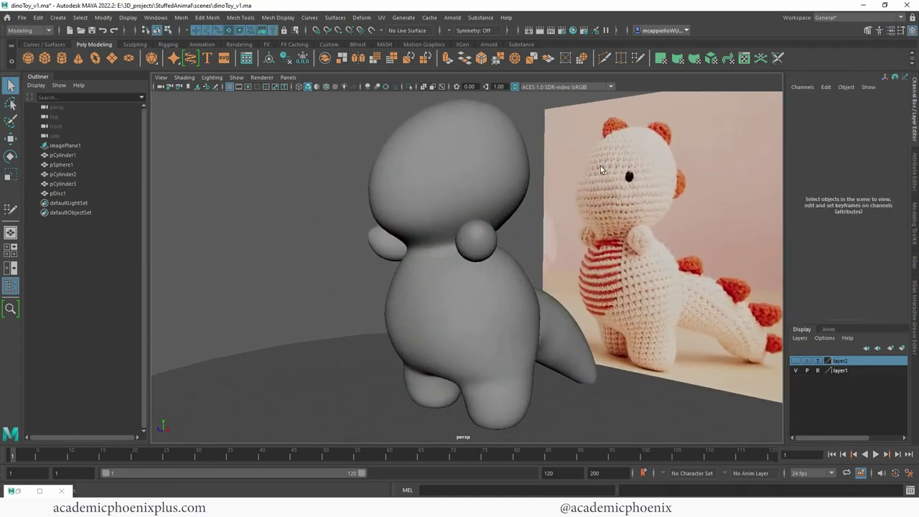
- Lower both arms together to a Translate Y of about -0.2, and raise pCylinder3 alone to about -0.11
alt+drag(602, 170, 584, 231)
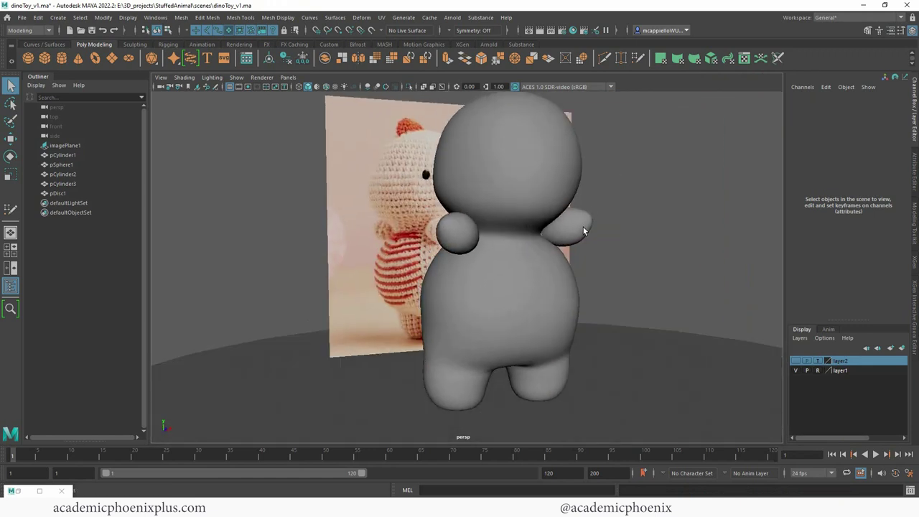
click(584, 232)
key(w)
shift+click(458, 233)
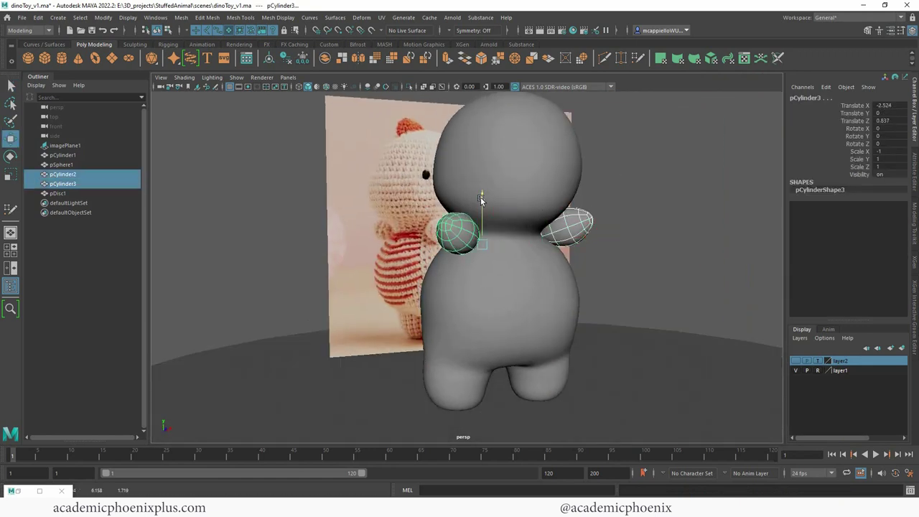
drag(481, 201, 482, 208)
alt+drag(614, 209, 522, 214)
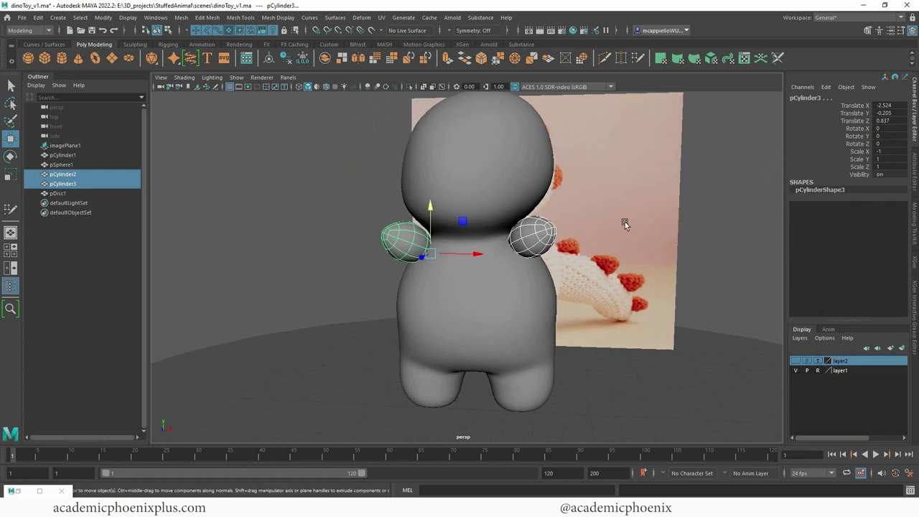
click(625, 225)
click(406, 240)
drag(428, 209, 430, 200)
- Select the border edge loop of the opening at the top of the head and fill the hole
mouse_move(429, 201)
alt+mouse_down()
mouse_move(345, 214)
mouse_move(421, 207)
alt+mouse_up()
alt+right_drag(420, 207, 476, 197)
alt+drag(476, 197, 453, 220)
alt+right_drag(413, 220, 434, 221)
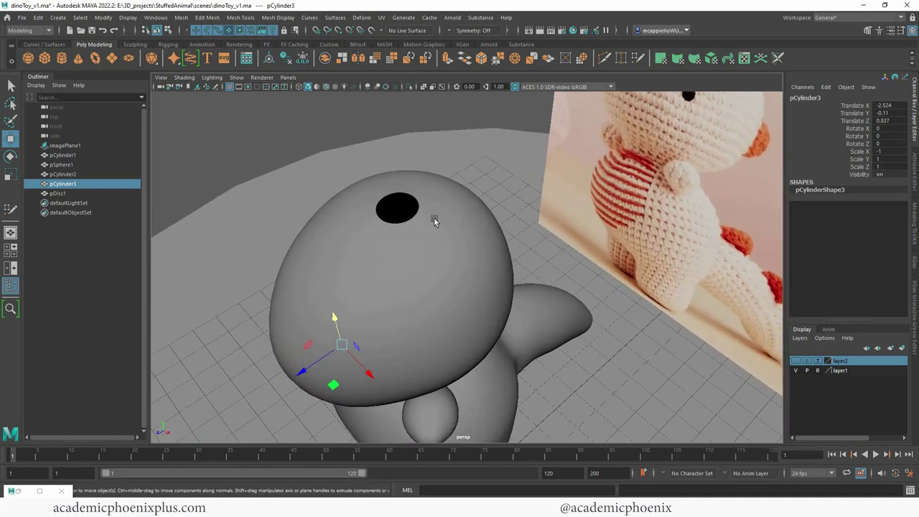
click(435, 219)
mouse_move(434, 218)
alt+mouse_down()
mouse_move(482, 204)
mouse_move(451, 219)
alt+mouse_up()
right_click(455, 200)
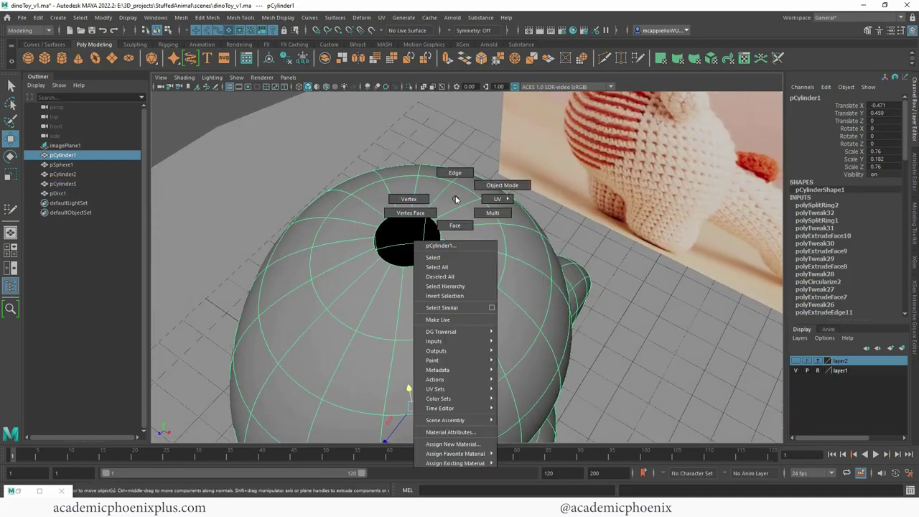
right_drag(455, 199, 456, 196)
double_click(427, 206)
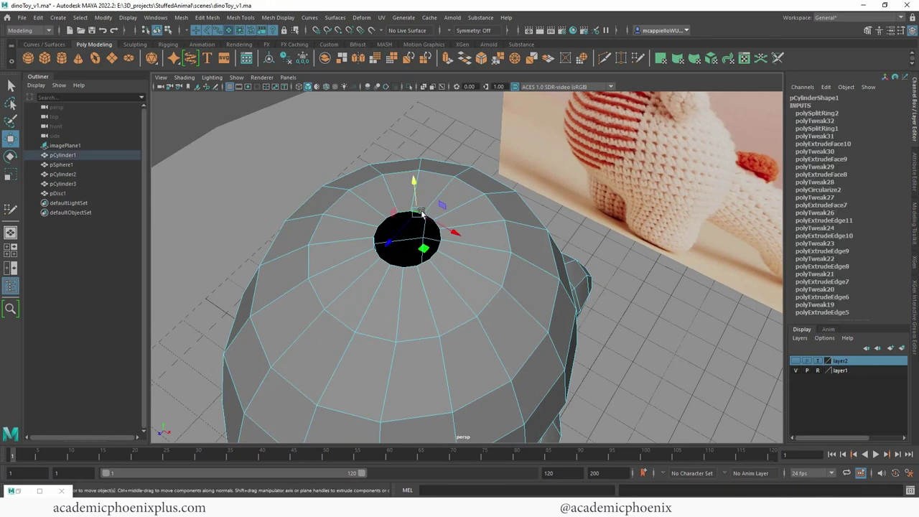
click(241, 18)
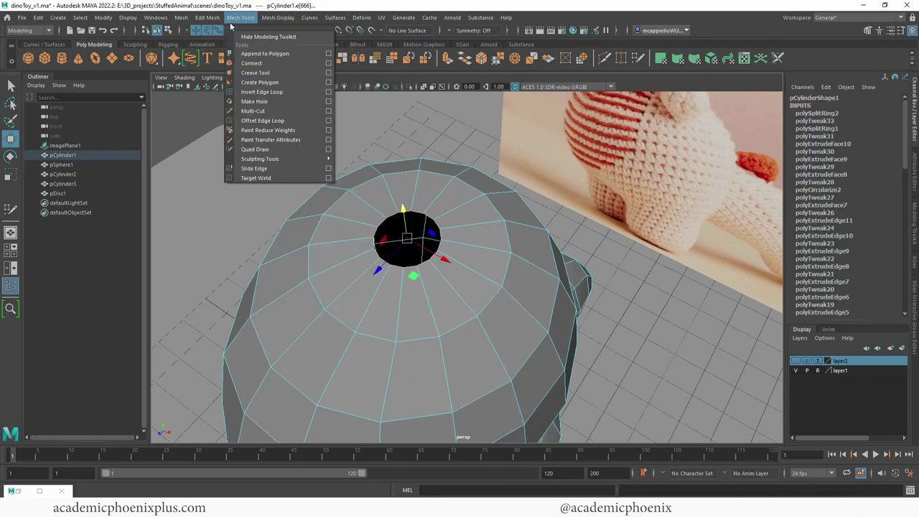
mouse_move(213, 21)
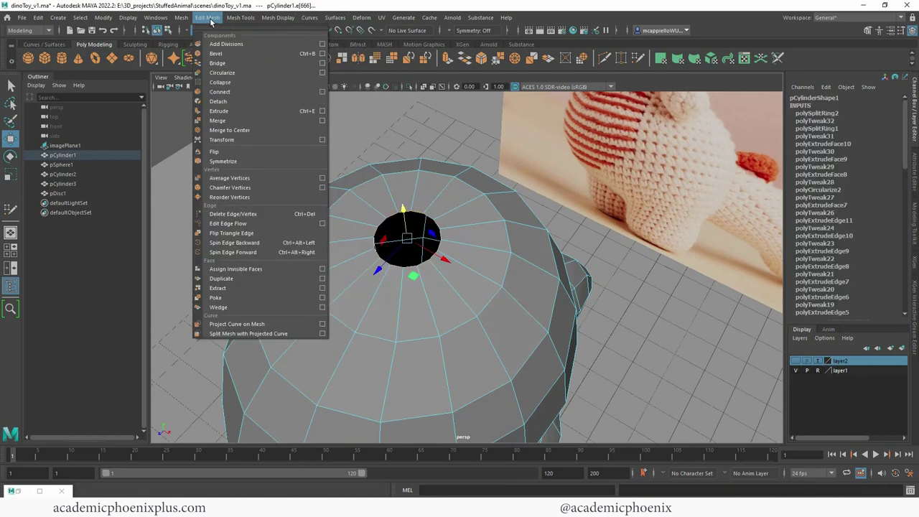
mouse_move(178, 24)
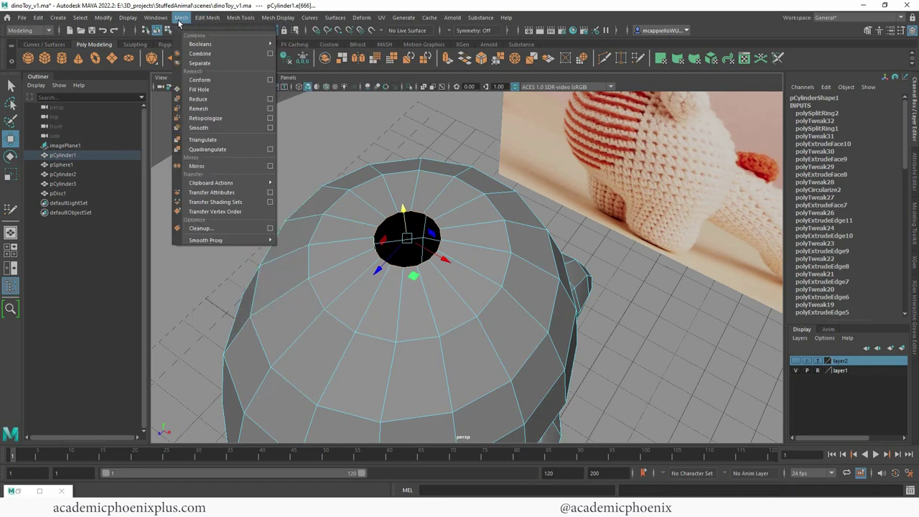
click(223, 89)
- Divide the filled head cap with Multi-Cut, connecting opposite rim vertices with parallel cuts and one cut across them
right_drag(482, 191, 481, 178)
shift+right_drag(429, 191, 382, 193)
scroll(397, 183, up, 3)
click(367, 190)
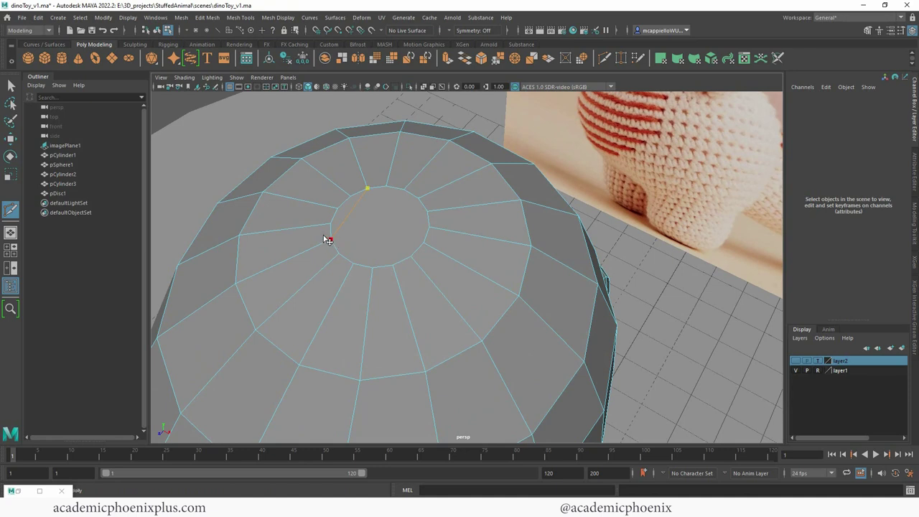
key(ctrl+z)
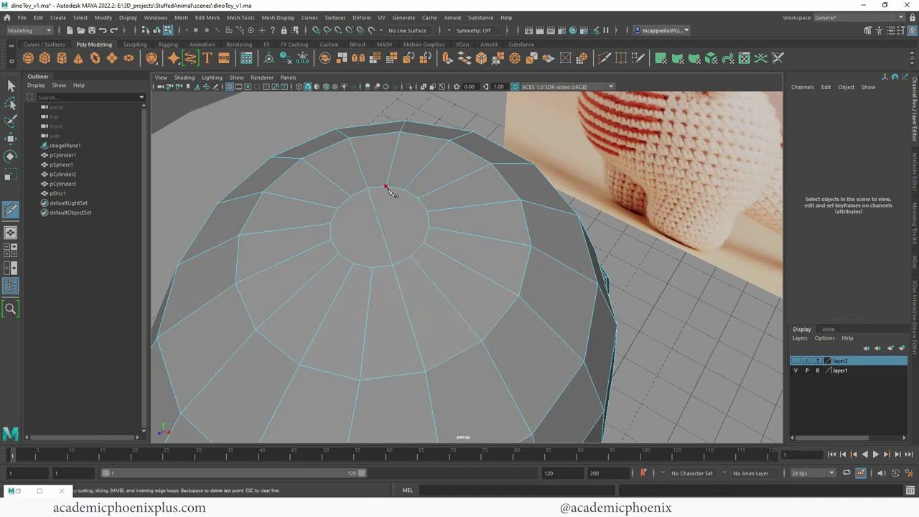
click(411, 256)
right_click(413, 261)
key(q)
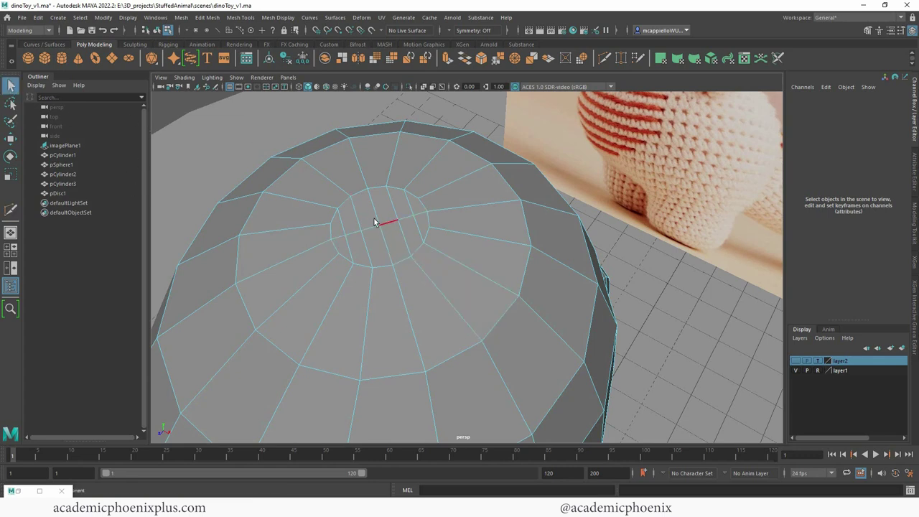
- Raise the centre vertex of the head cap slightly with soft selection to round off the crown
click(380, 225)
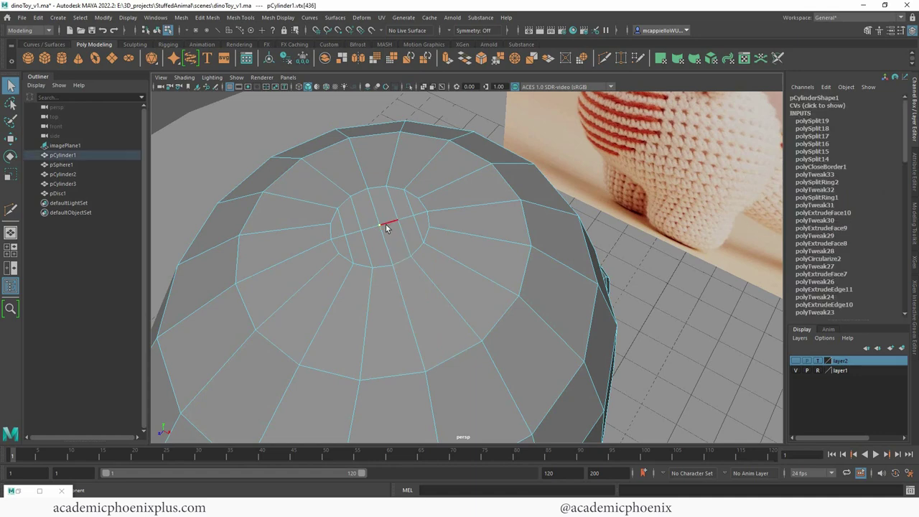
key(w)
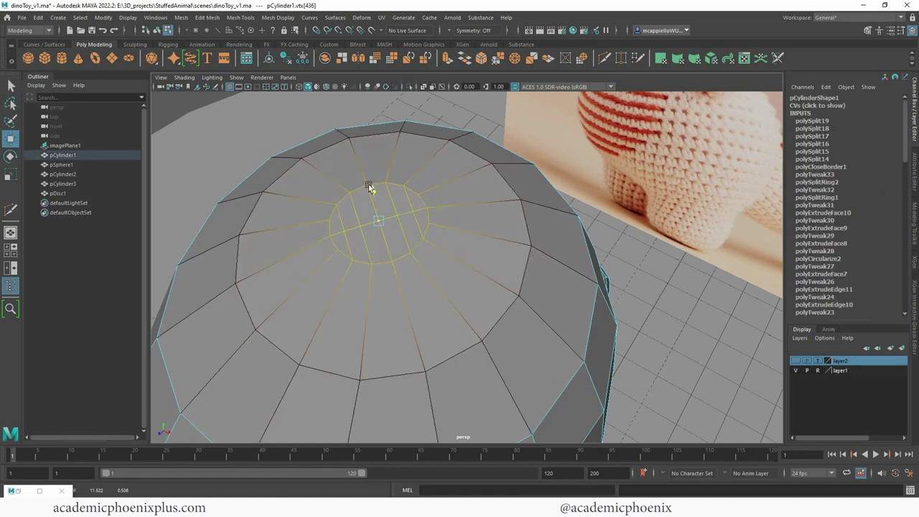
alt+drag(397, 235, 414, 187)
alt+middle_drag(414, 187, 425, 237)
scroll(425, 236, down, 2)
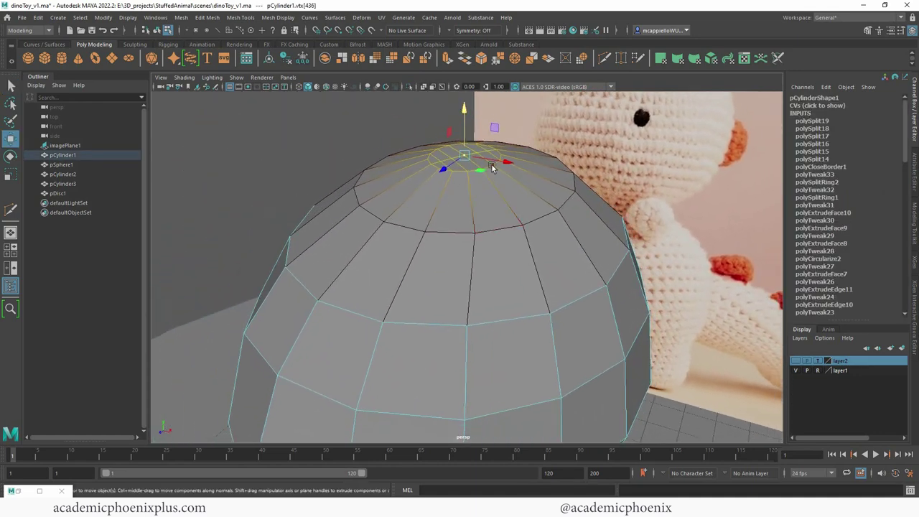
- Put the body back in object mode with smooth preview, deselect it, and compare the capped head with the reference
right_drag(493, 168, 541, 145)
click(380, 134)
click(464, 180)
key(3)
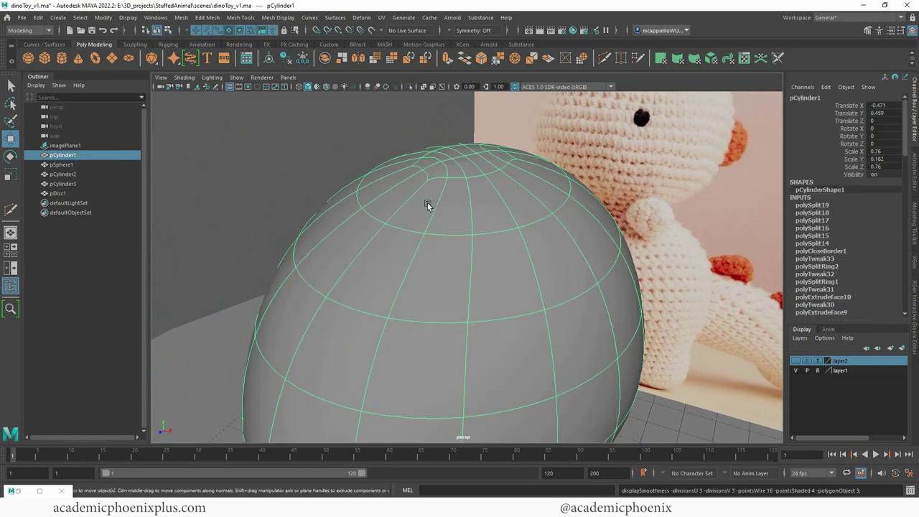
click(447, 132)
alt+right_drag(448, 180, 386, 234)
alt+drag(387, 233, 364, 199)
scroll(364, 199, down, 1)
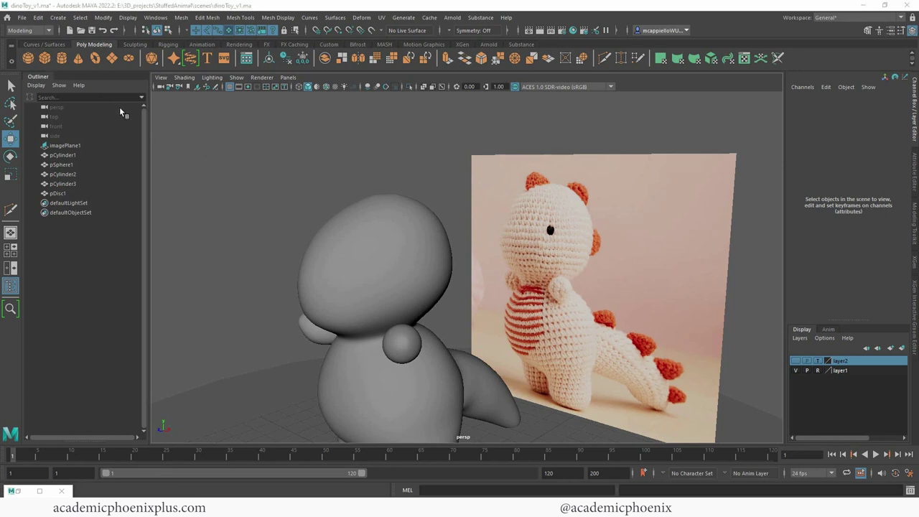
- Create a polygon cube, raise it to about 11.544 in Y above the head, and flatten it to about 0.196 in X
click(48, 61)
alt+middle_drag(355, 287, 326, 129)
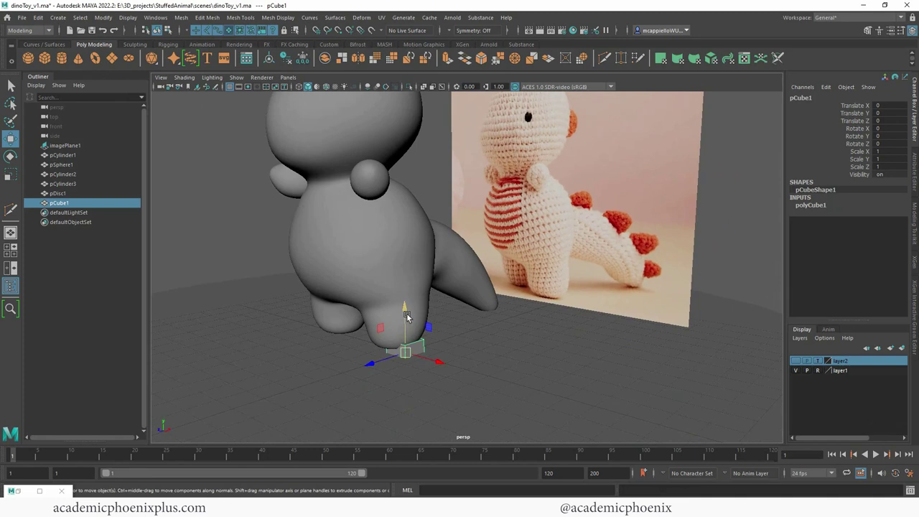
drag(407, 317, 405, 154)
alt+middle_drag(376, 168, 325, 293)
drag(324, 316, 317, 153)
alt+drag(337, 209, 380, 242)
key(r)
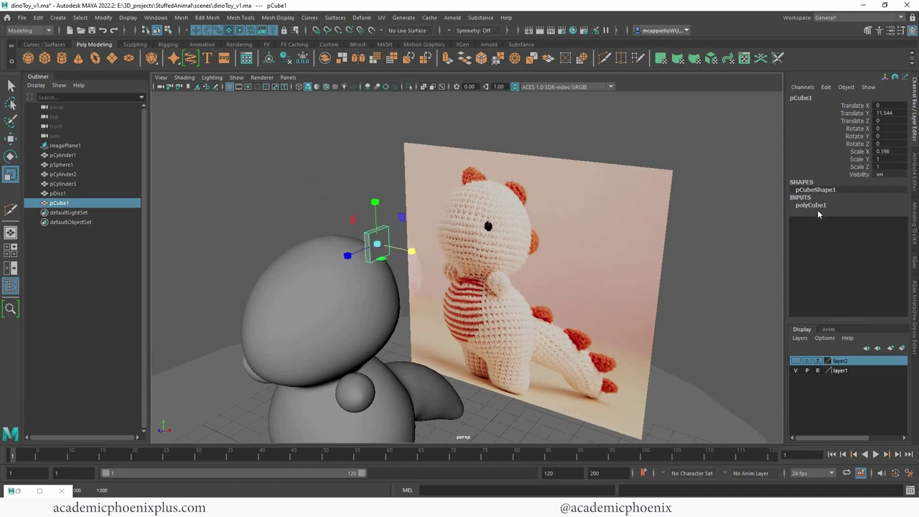
- Set the flattened cube's height subdivisions to 5 and its depth subdivisions to 4
click(817, 206)
click(847, 243)
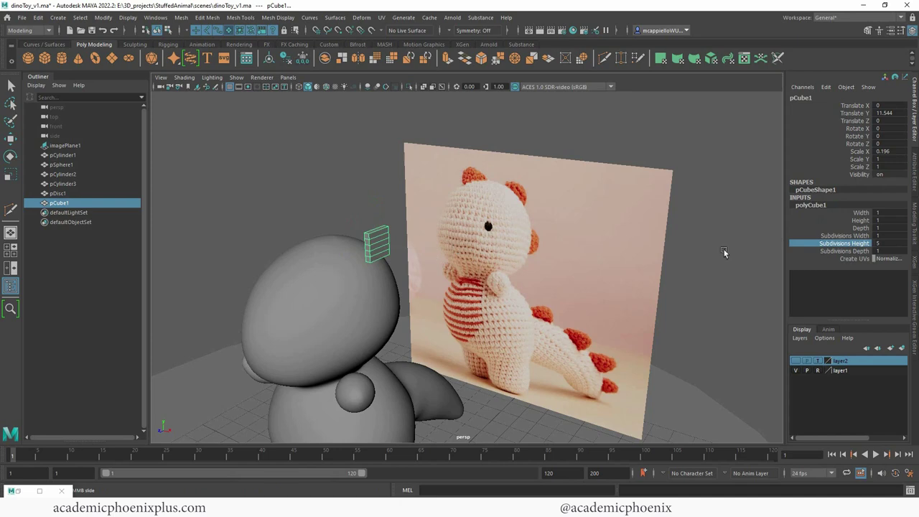
click(852, 251)
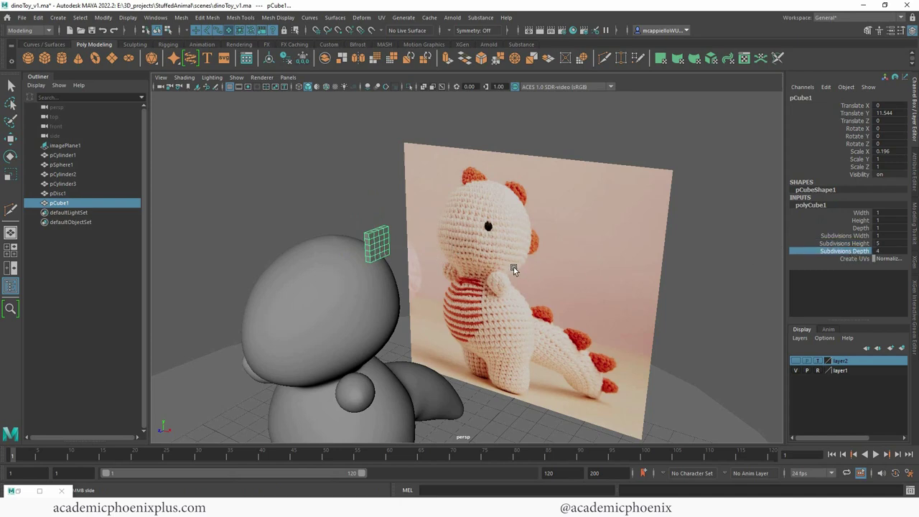
- Rotate the cube about 48 degrees in X so one corner points up from the head, and show it unsmoothed
scroll(513, 269, up, 5)
alt+middle_drag(514, 244, 575, 277)
key(w)
alt+drag(460, 271, 319, 253)
key(e)
key(ctrl+z)
drag(289, 284, 252, 305)
alt+drag(289, 308, 319, 286)
key(1)
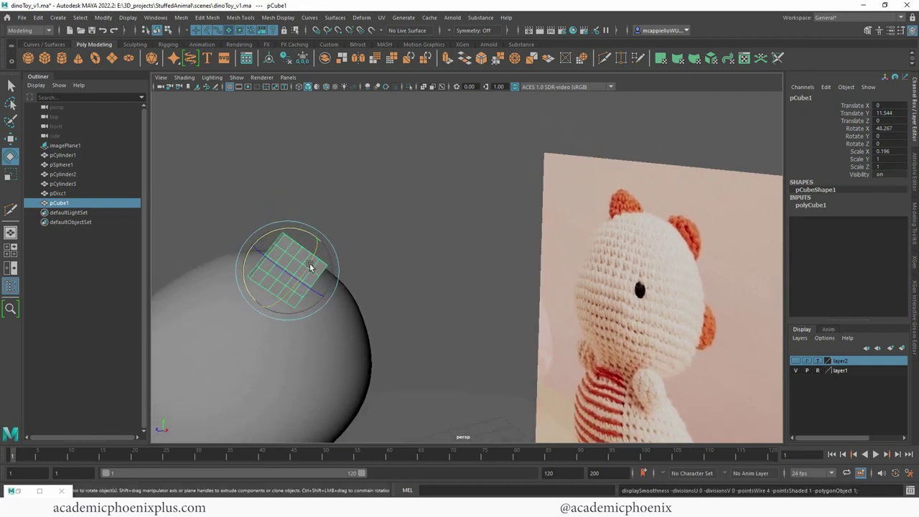
- Select the vertices at the cube's top corner and lower them slightly using soft selection
right_drag(309, 268, 307, 217)
drag(273, 221, 290, 240)
alt+drag(290, 240, 310, 234)
key(w)
drag(272, 169, 269, 170)
key(ctrl+z)
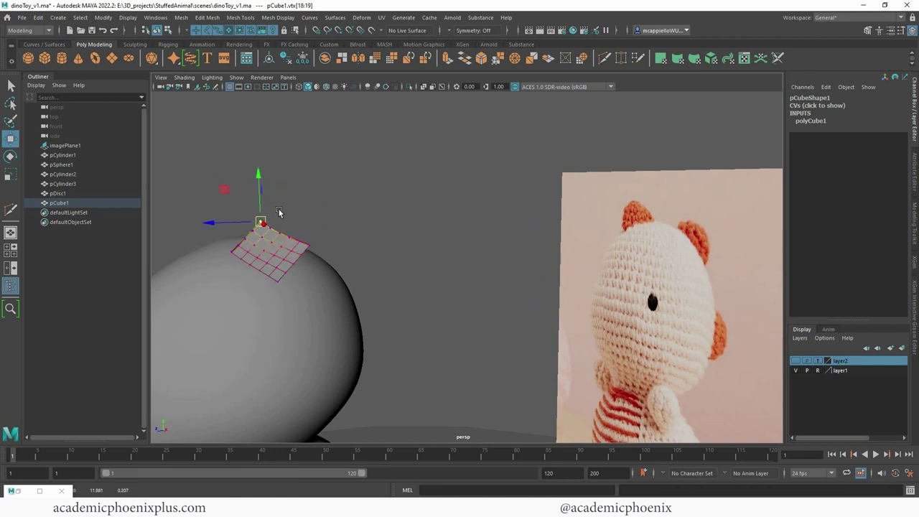
key(b)
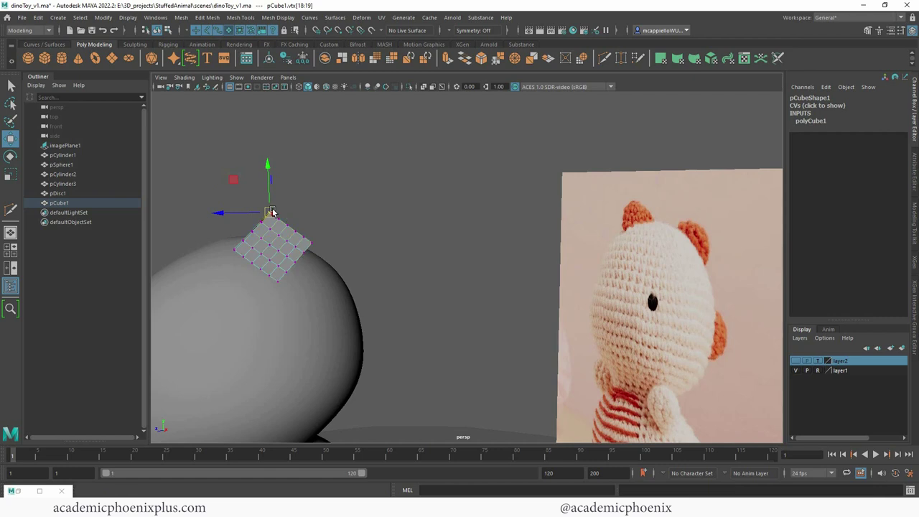
drag(277, 213, 315, 217)
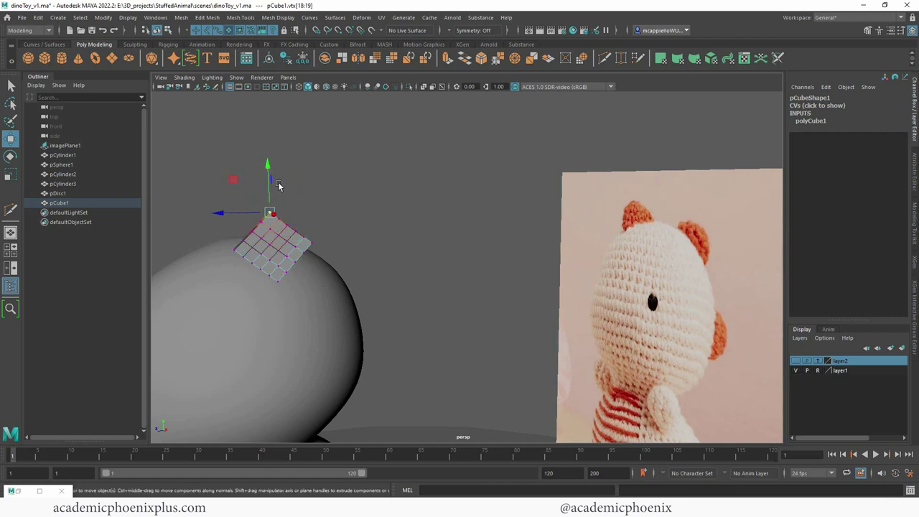
drag(267, 165, 267, 169)
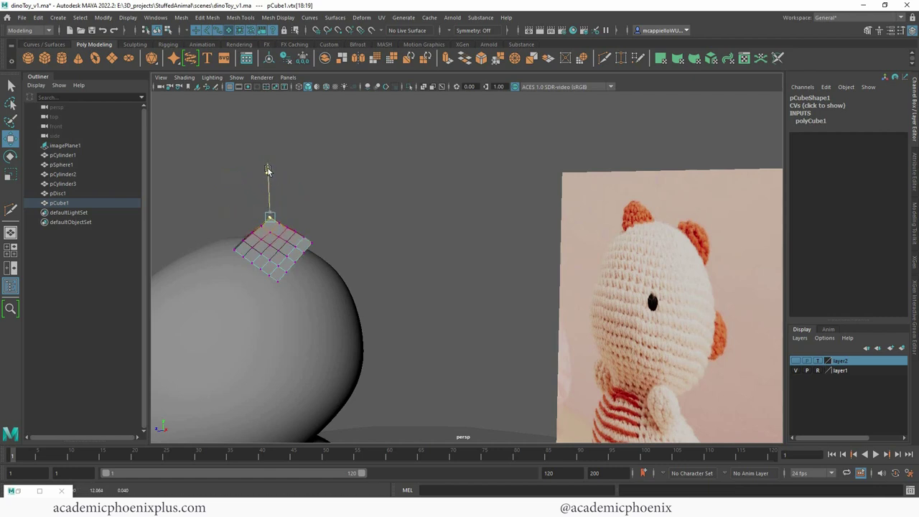
- Set the Scale tool's axis orientation to World and scale the cube's front and back corner vertices inward along Z
drag(218, 240, 246, 262)
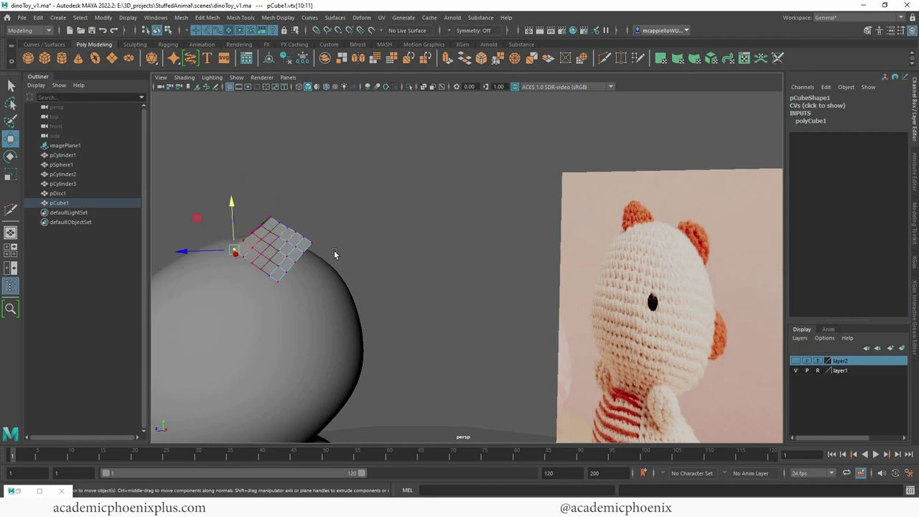
key(r)
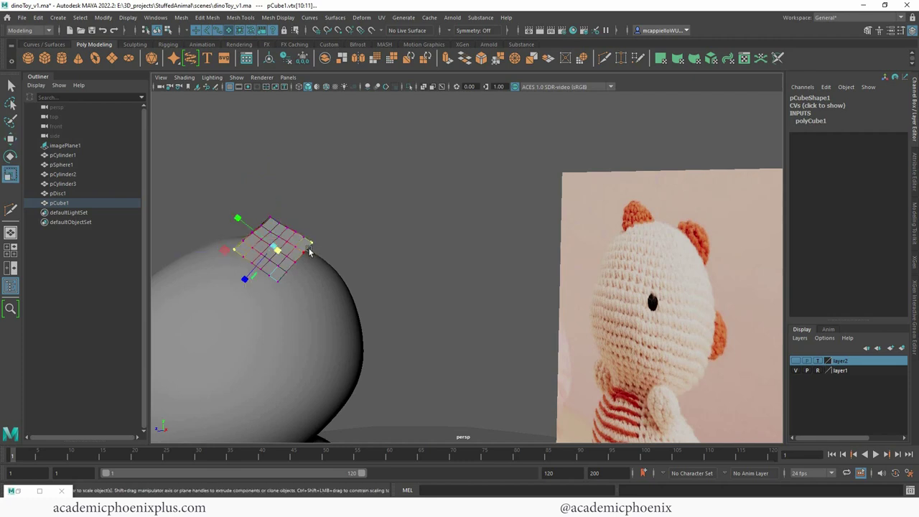
double_click(11, 173)
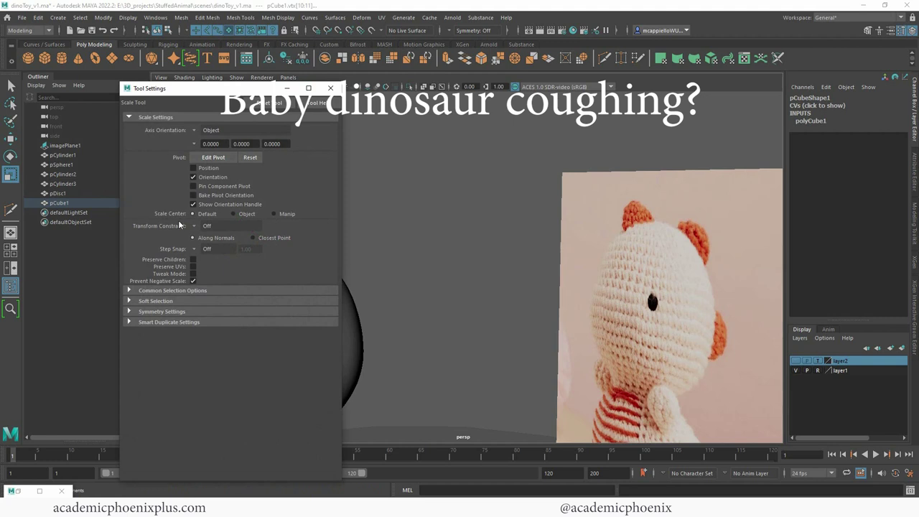
click(222, 132)
click(214, 145)
drag(267, 92, 526, 77)
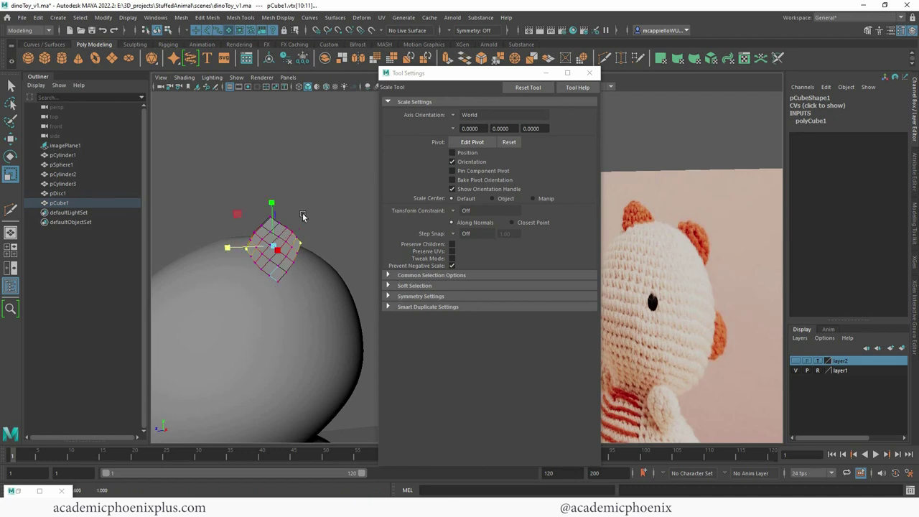
- Turn off soft selection, lower the top corner vertices to round the spike's tip, and return to object mode
key(w)
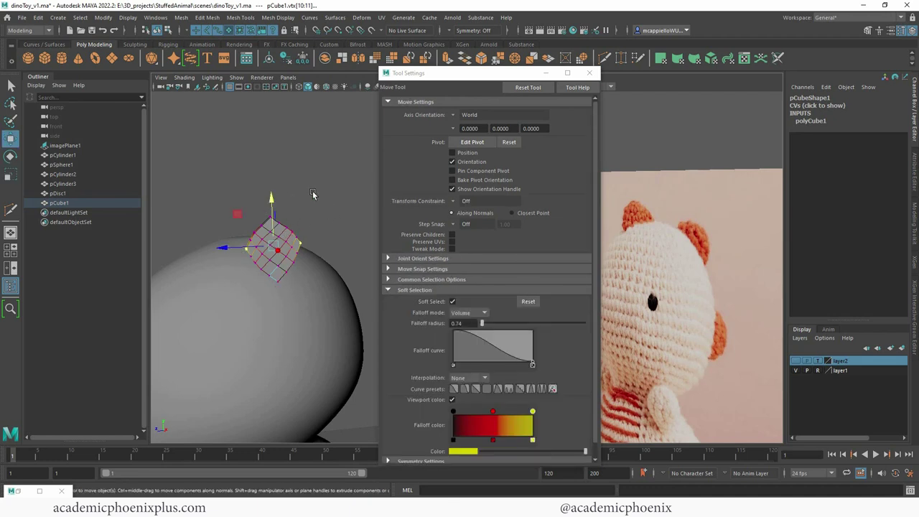
click(284, 204)
drag(277, 224, 276, 224)
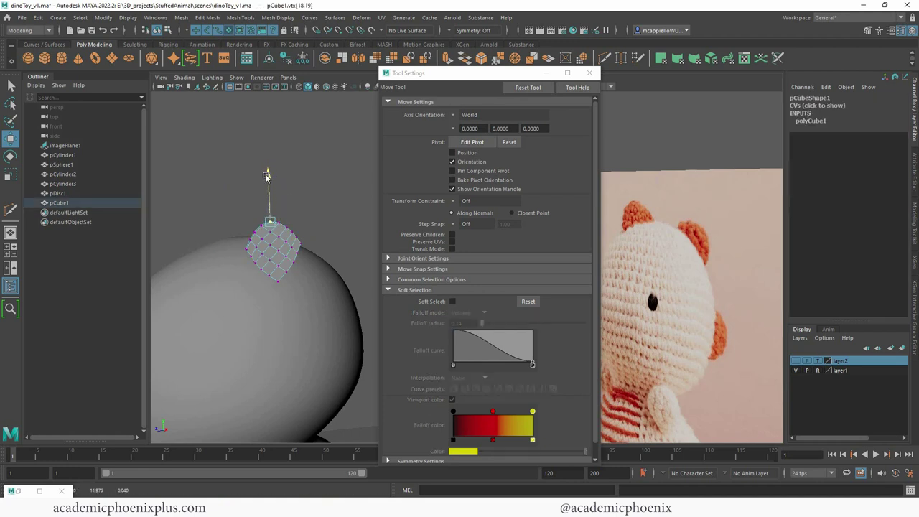
click(262, 215)
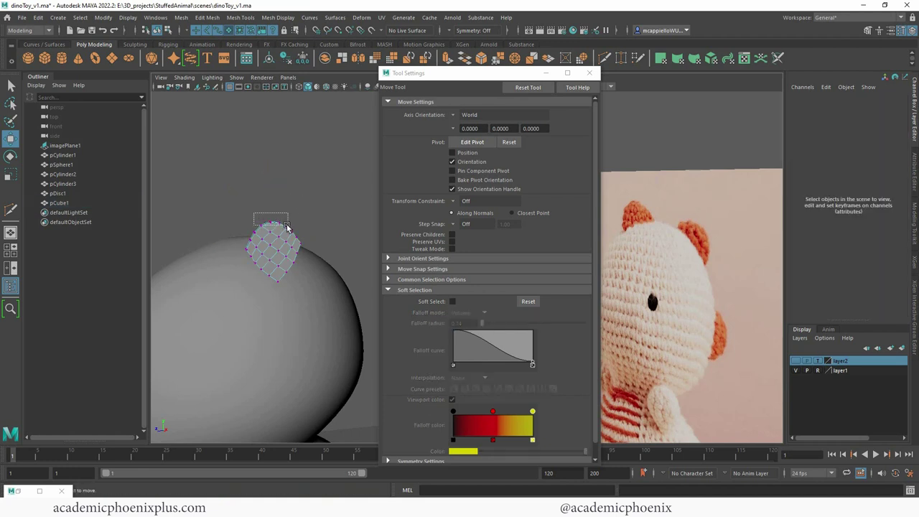
drag(285, 227, 288, 229)
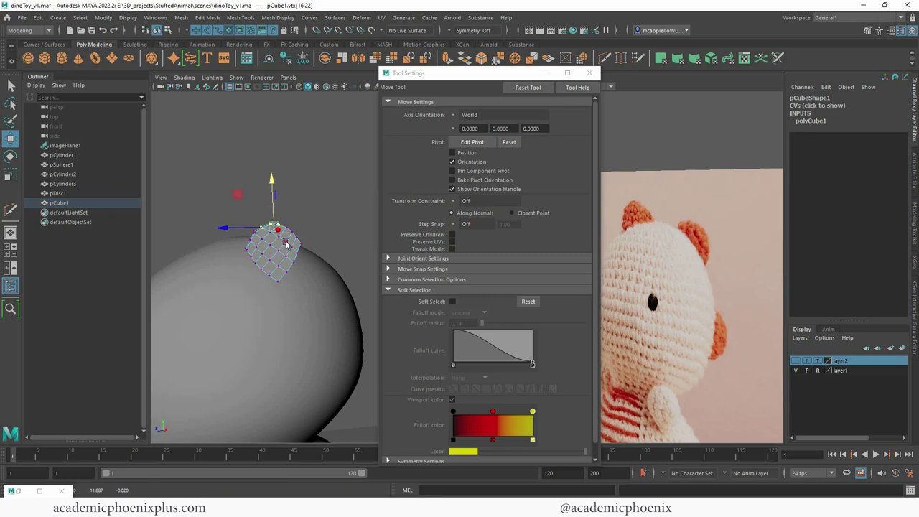
right_drag(286, 244, 352, 223)
click(321, 212)
alt+drag(269, 248, 341, 220)
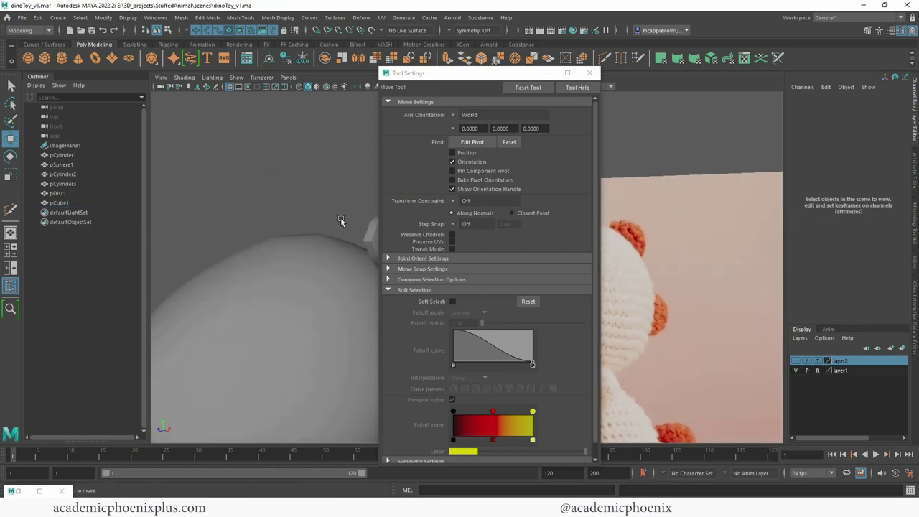
- Position the spike on the head at about X -2.013, Z 1.036, rotated about 53.7 degrees in X, and stretch it taller
click(590, 73)
click(391, 241)
alt+drag(391, 242, 209, 247)
key(r)
key(e)
key(w)
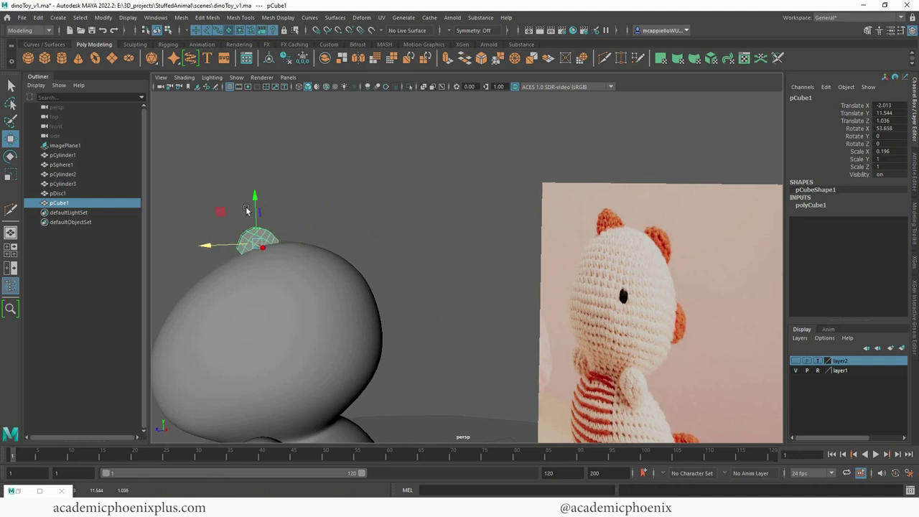
key(r)
key(w)
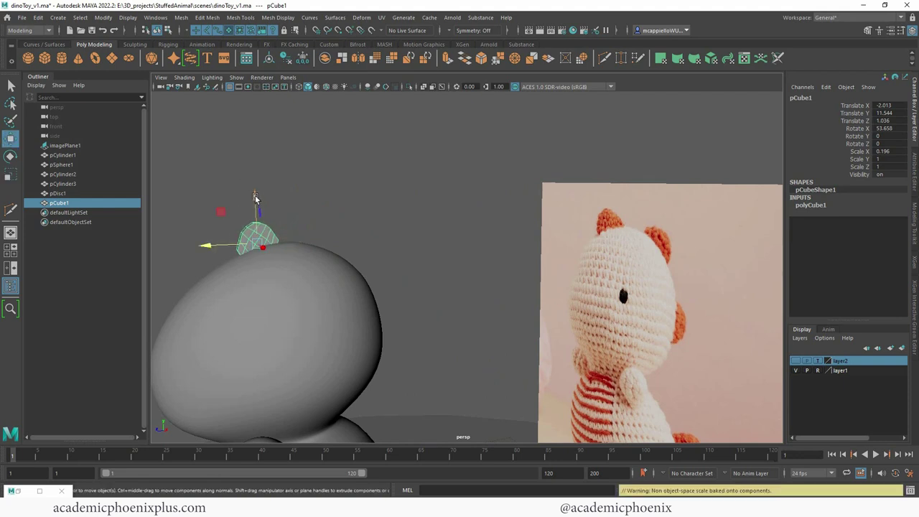
- Seat the spike on the head's centre at about X -1.869, Y 11.486, adjust its scale, and tilt it to about 65 degrees in X
drag(254, 201, 355, 193)
key(e)
key(w)
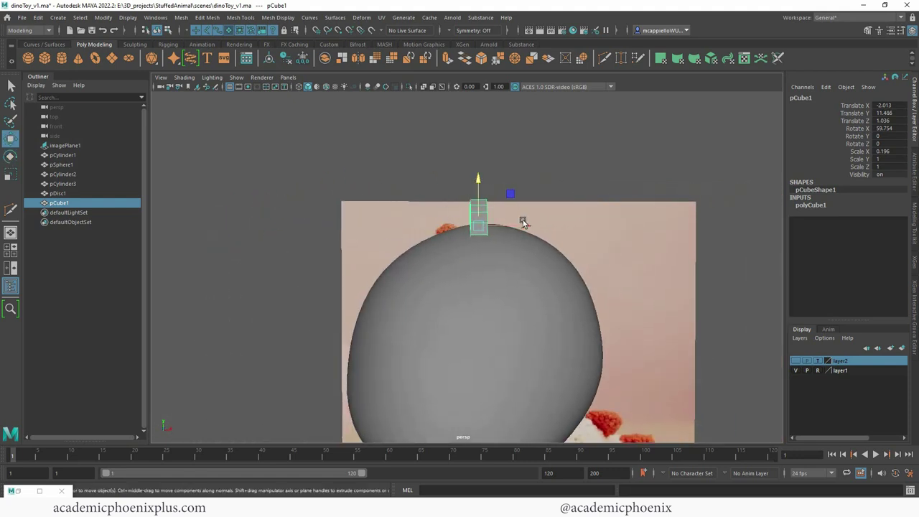
drag(530, 221, 461, 214)
key(r)
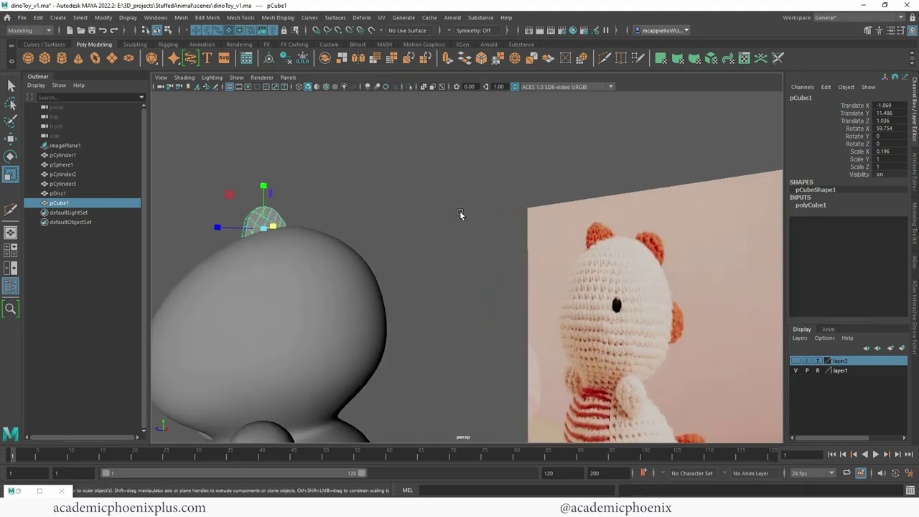
drag(265, 189, 371, 201)
key(e)
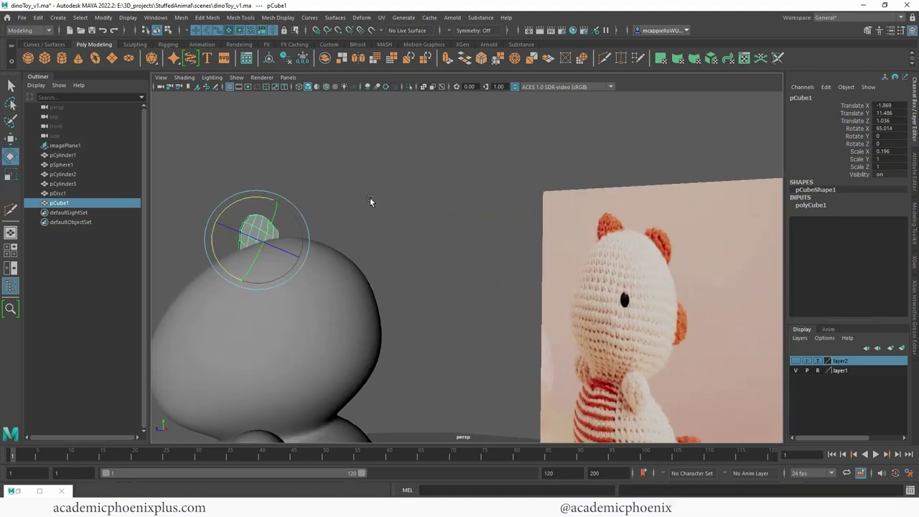
- Move the vertices at the spike's rear base corner down into the head surface, using soft selection
right_drag(275, 235, 261, 236)
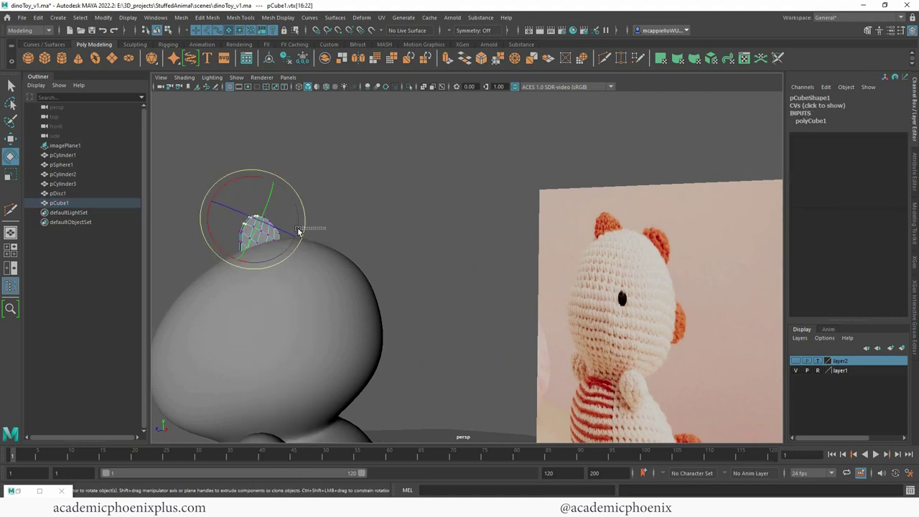
click(346, 229)
drag(279, 238, 362, 229)
key(w)
drag(265, 227, 265, 227)
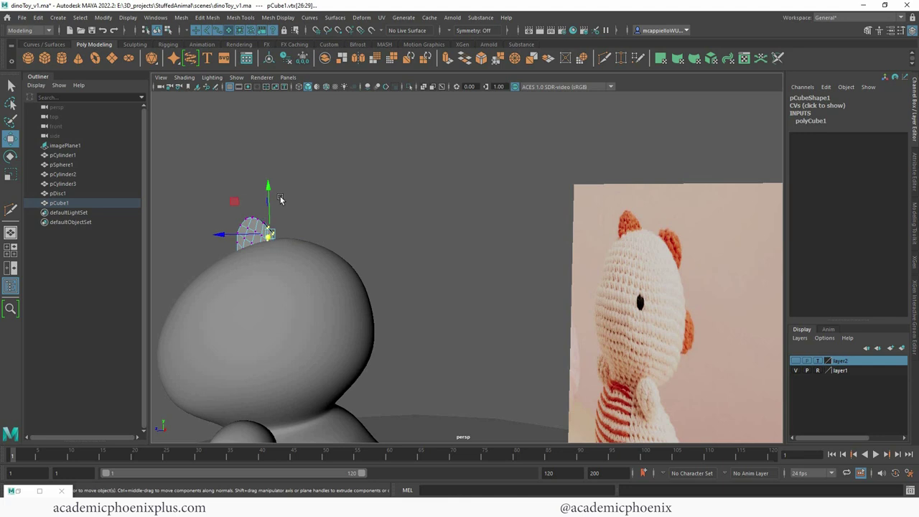
drag(270, 188, 271, 191)
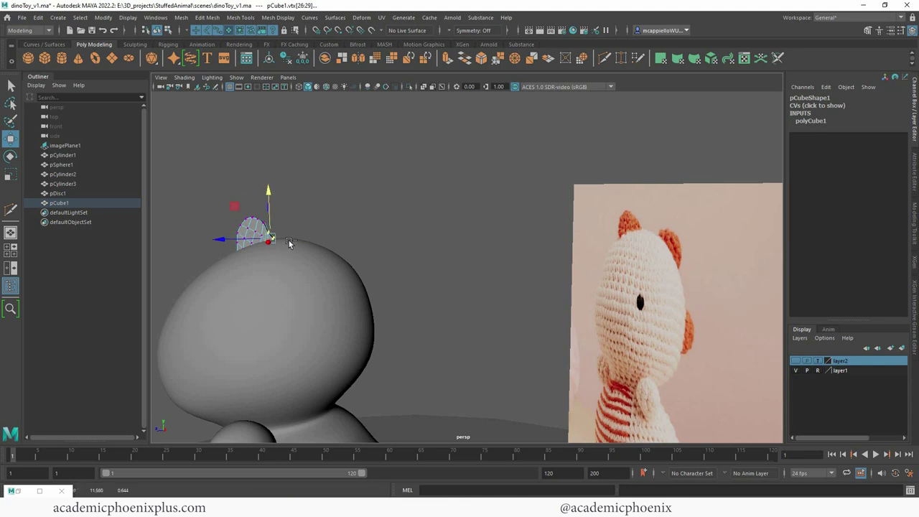
middle_drag(290, 244, 292, 240)
drag(224, 239, 226, 235)
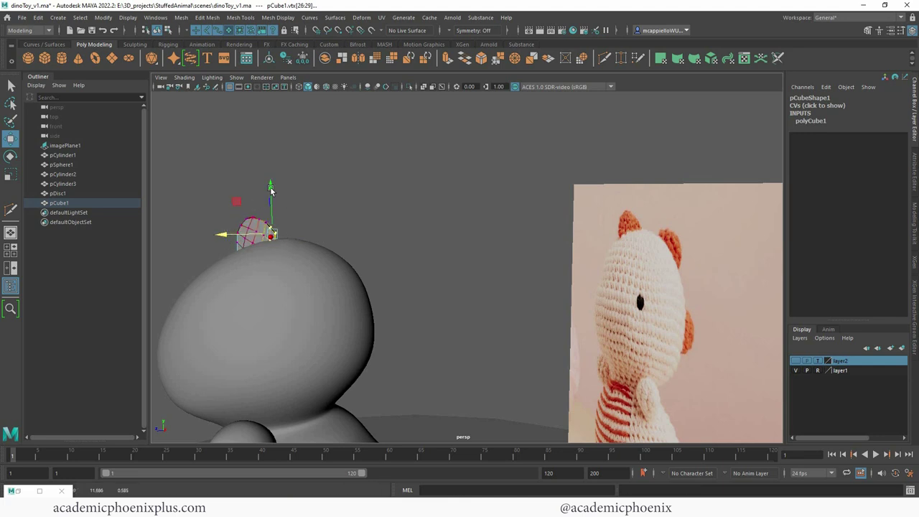
drag(271, 189, 272, 194)
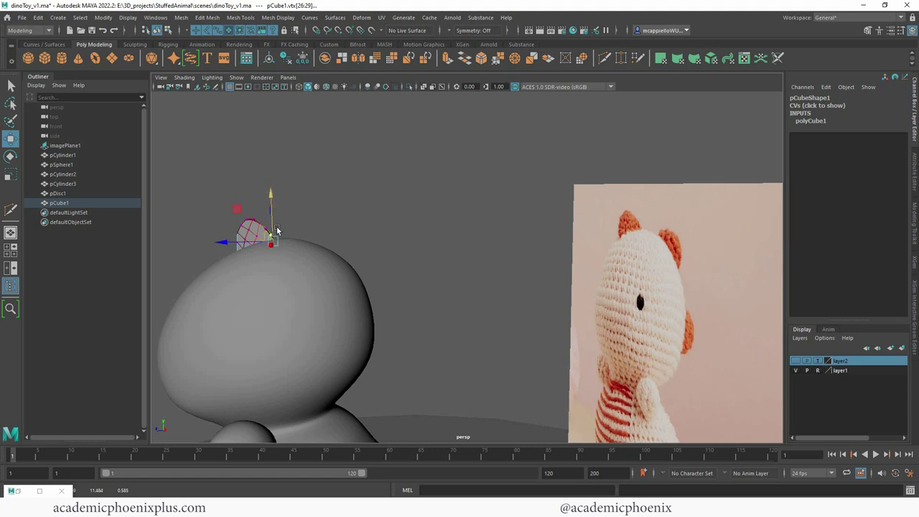
- Shift the spike's front base corner vertex along Z to fit the head, and reselect the spike in object mode
alt+drag(309, 234, 370, 205)
alt+drag(281, 272, 209, 256)
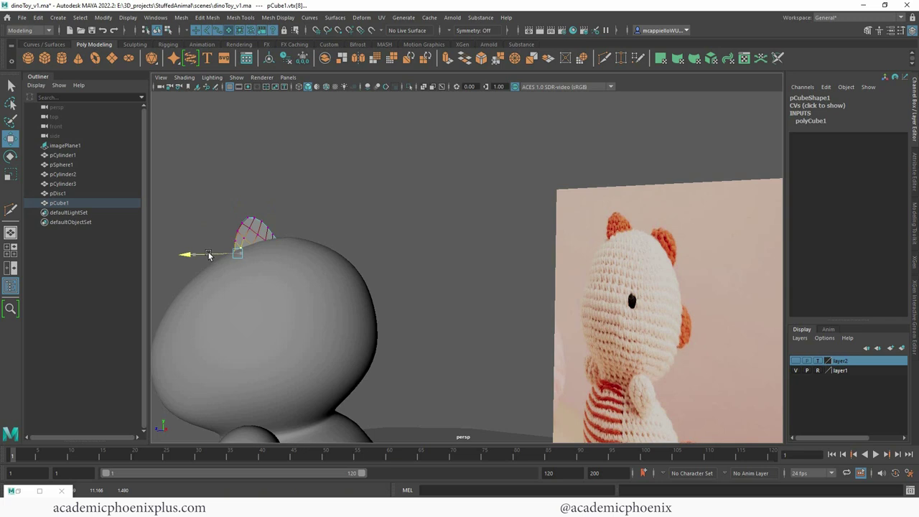
right_drag(262, 221, 311, 206)
click(343, 201)
alt+drag(344, 203, 399, 225)
click(321, 247)
alt+drag(321, 248, 311, 248)
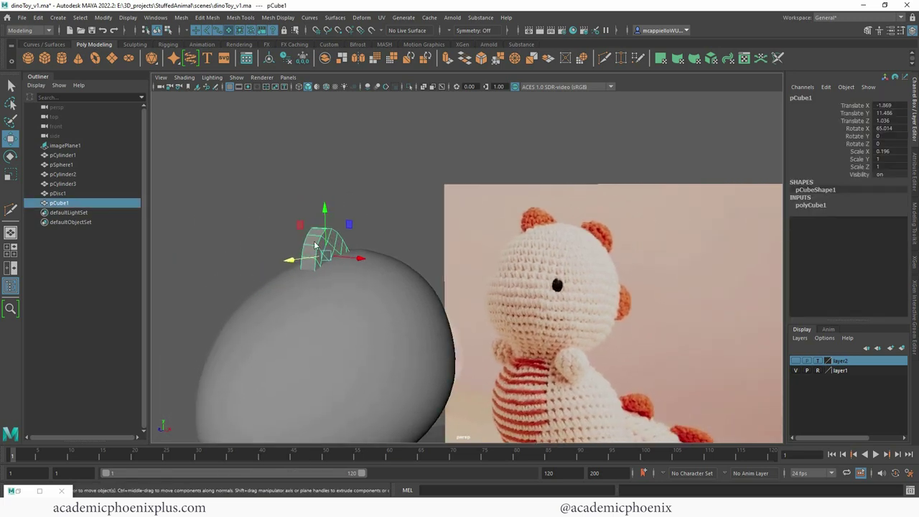
- Insert an edge loop along the middle of the spike's thickness
shift+right_click(310, 248)
mouse_move(309, 248)
right_down()
mouse_move(267, 256)
mouse_move(310, 243)
right_up()
drag(310, 244, 311, 245)
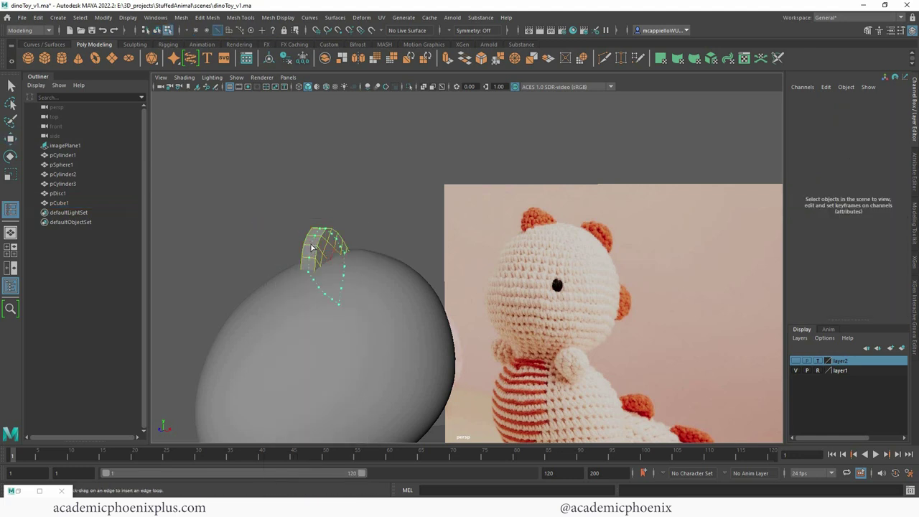
click(311, 248)
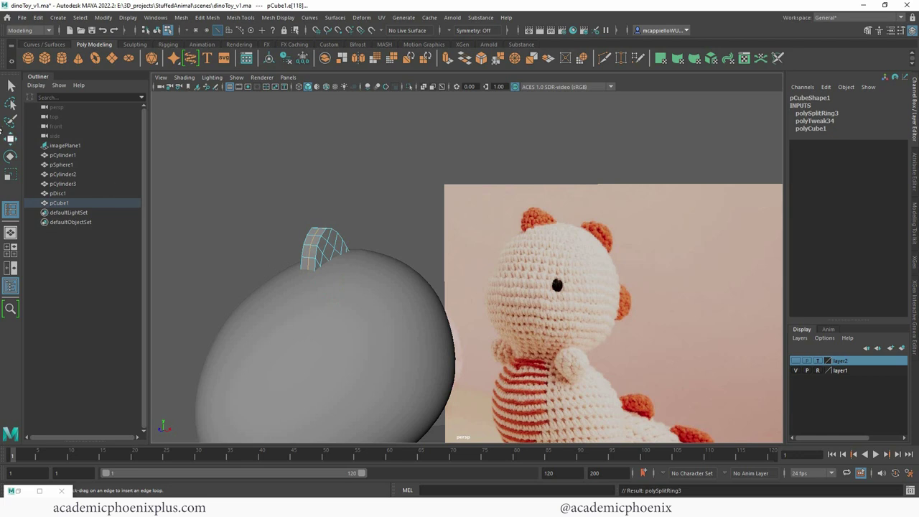
- Scale the spike's middle edge loop outward to round its rim, and return to object mode with smooth preview
click(11, 174)
drag(326, 269, 334, 269)
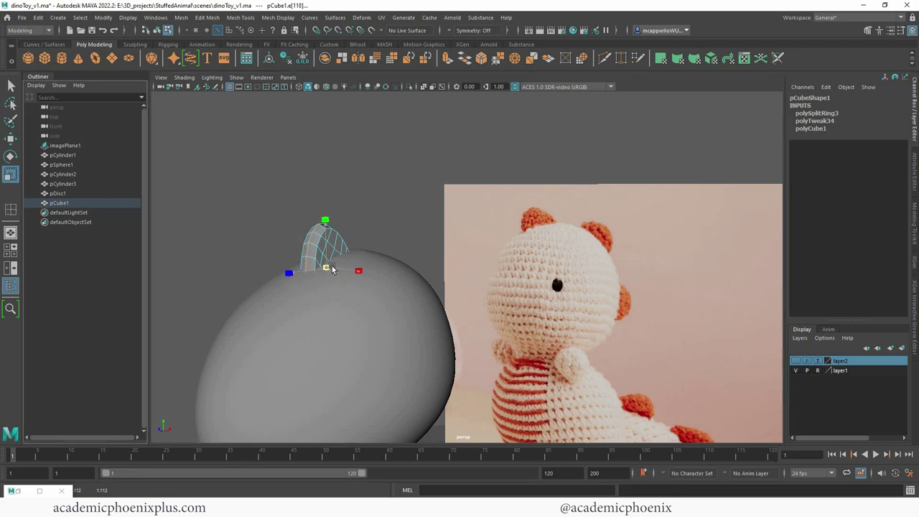
right_drag(330, 267, 383, 214)
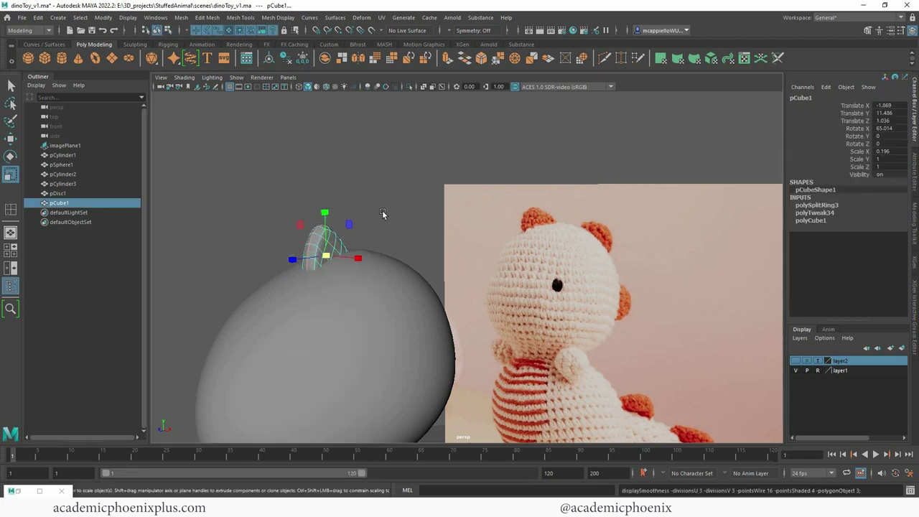
click(383, 214)
- Scale the spike along Z and raise it clear of the head so its underside is accessible
alt+drag(383, 214, 334, 222)
click(287, 246)
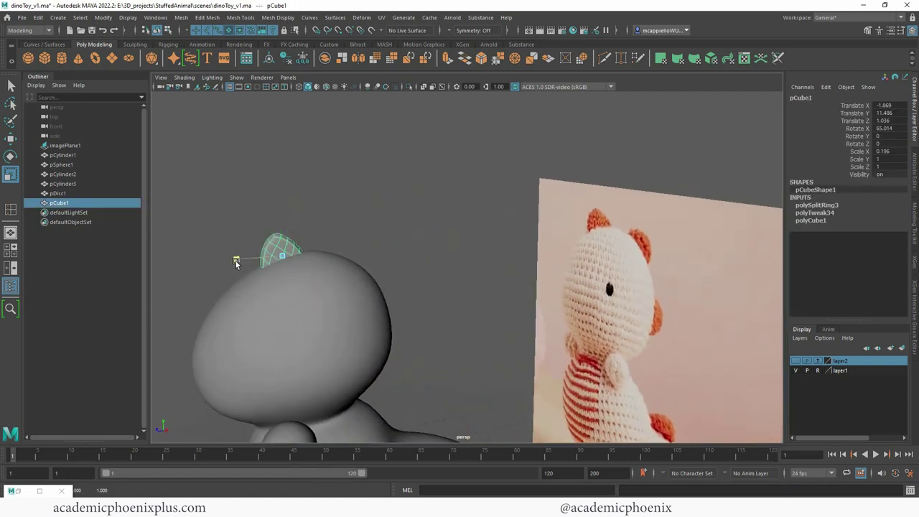
drag(233, 264, 257, 260)
key(w)
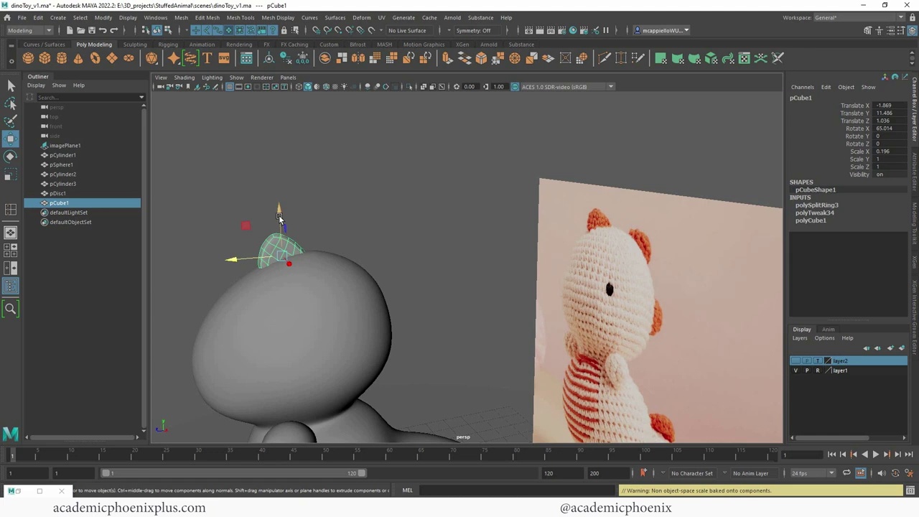
drag(279, 216, 278, 173)
- Delete the faces along the underside of the raised spike to leave its base open
right_drag(294, 242, 294, 268)
drag(348, 271, 259, 241)
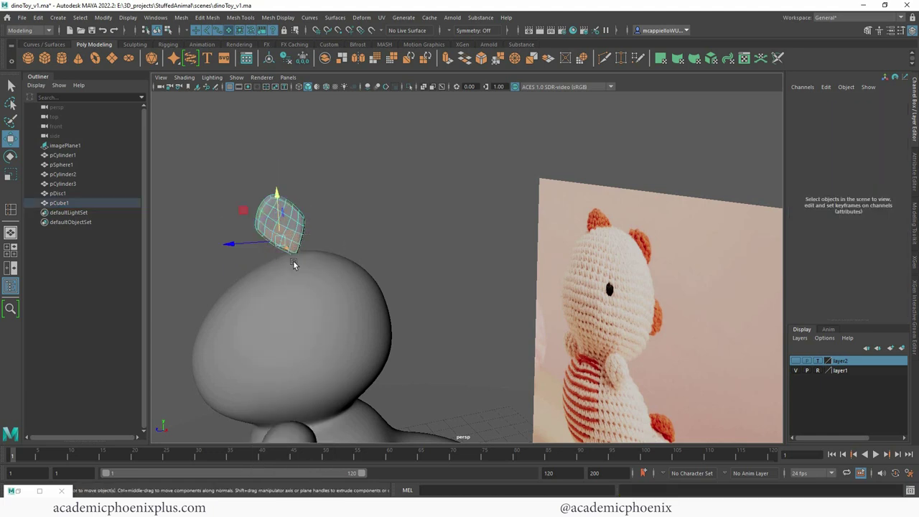
key(Delete)
drag(325, 244, 298, 238)
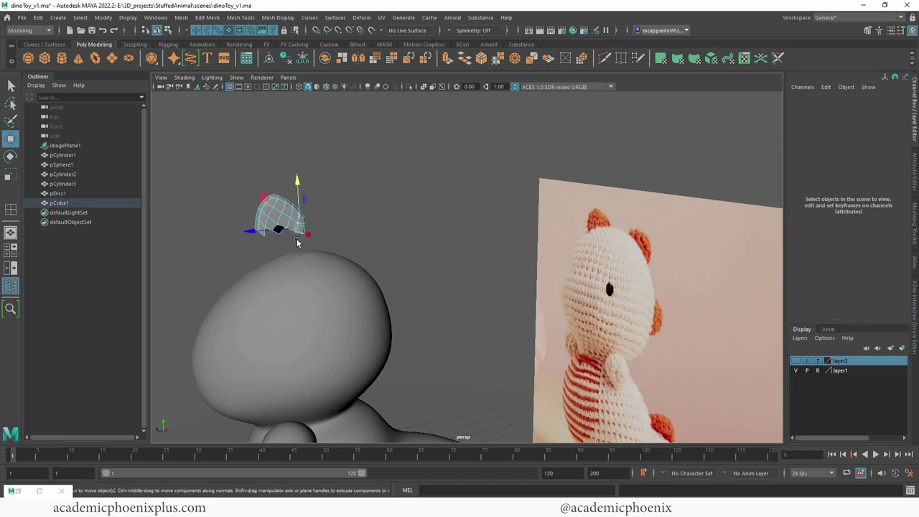
key(Delete)
- Select the border edges around the spike's open base and scale them flat
right_drag(294, 231, 294, 208)
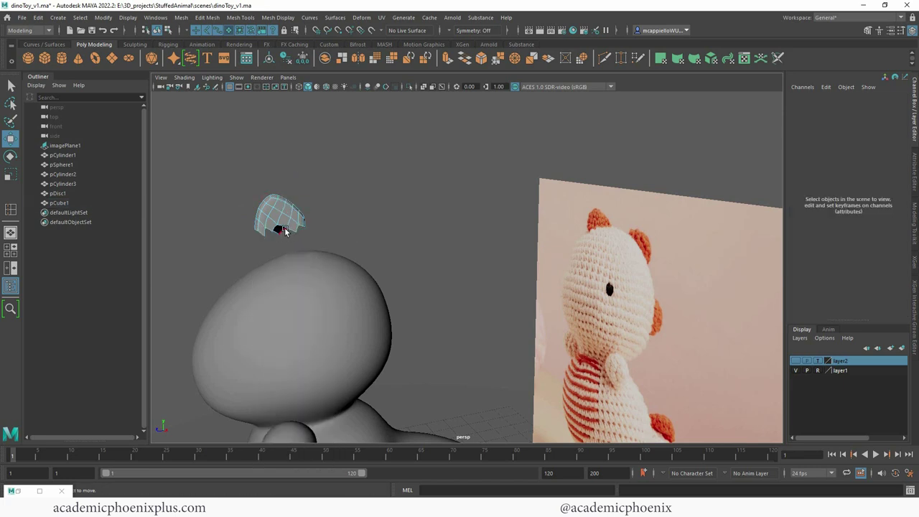
double_click(283, 227)
key(r)
drag(275, 184, 318, 219)
key(w)
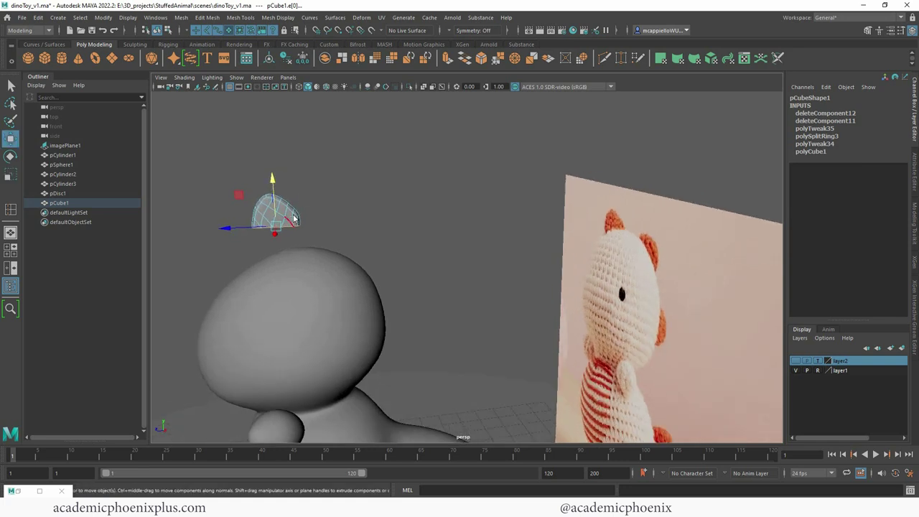
- Lower the spike back onto the head in object mode at about Y 11.43, Z 1.12, rotated about 71.4° in X
key(F8)
drag(273, 177, 271, 209)
key(e)
key(w)
mouse_move(331, 200)
alt+mouse_down()
mouse_move(349, 191)
mouse_move(342, 197)
alt+mouse_up()
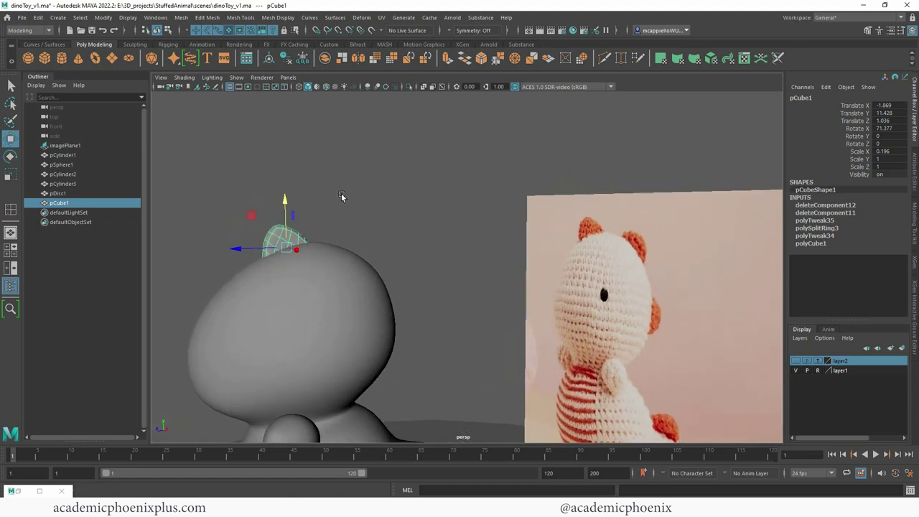
drag(242, 249, 237, 249)
alt+drag(374, 224, 340, 222)
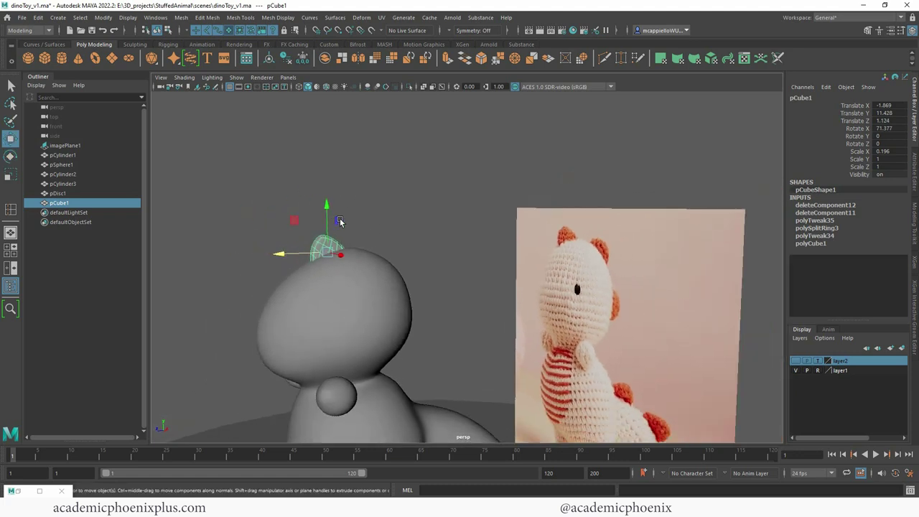
- Scale the head spike up uniformly to about 1.1 and raise it to about Y 11.46
key(r)
drag(328, 255, 335, 254)
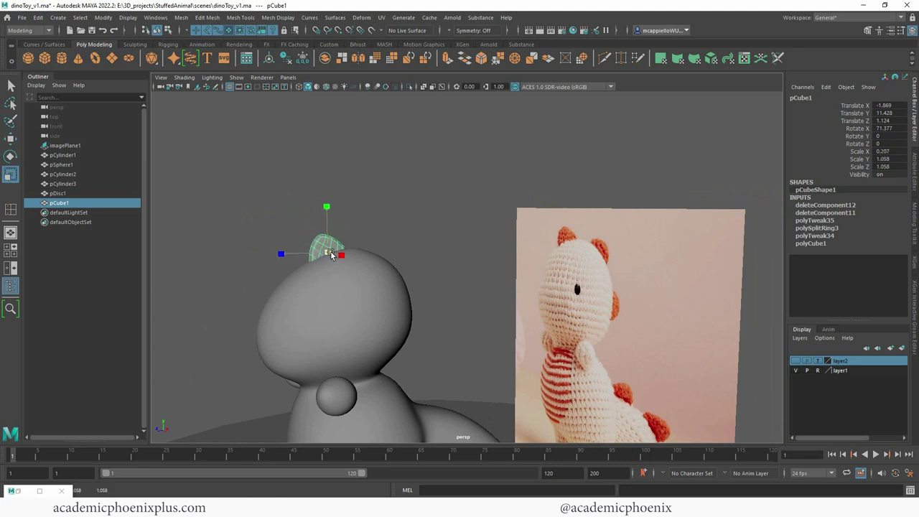
key(w)
drag(327, 216, 326, 211)
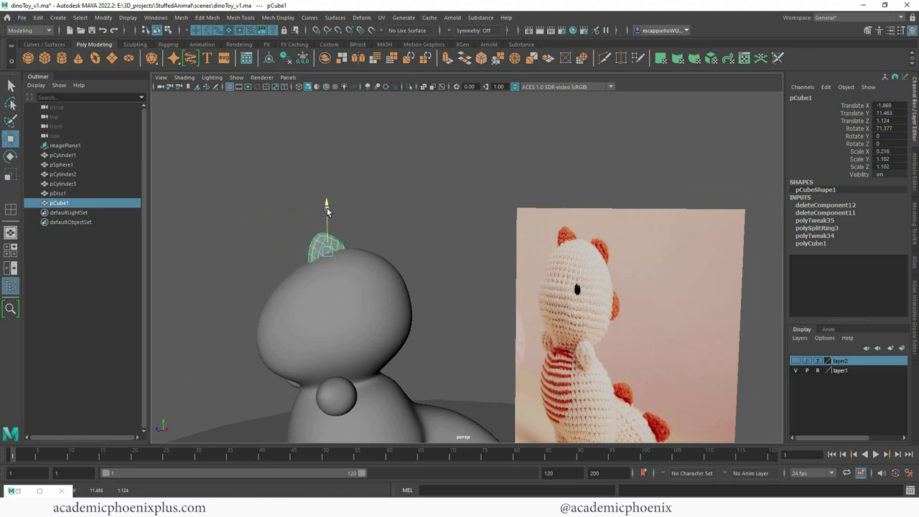
- Duplicate the spike and place the copy on the upper rear of the head at about Y 10.86, Z -1.33, rotated about 10.3° in X
key(ctrl+d)
drag(281, 253, 379, 237)
key(e)
key(w)
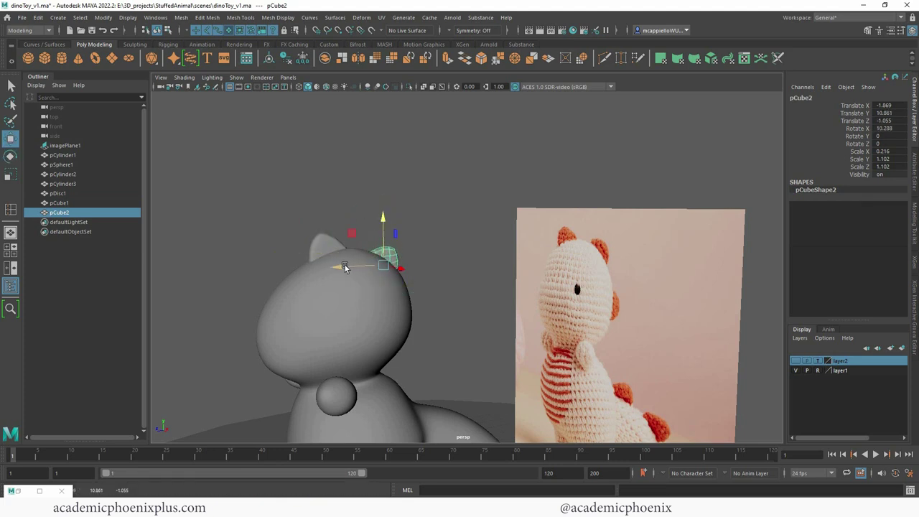
drag(346, 268, 352, 268)
- Duplicate the second spike and place the copy on the back of the head at about Y 8.57, Z -2.05, rotated about -35.5° in X
alt+drag(412, 255, 369, 320)
key(ctrl+d)
key(e)
drag(425, 283, 447, 311)
alt+drag(395, 228, 345, 207)
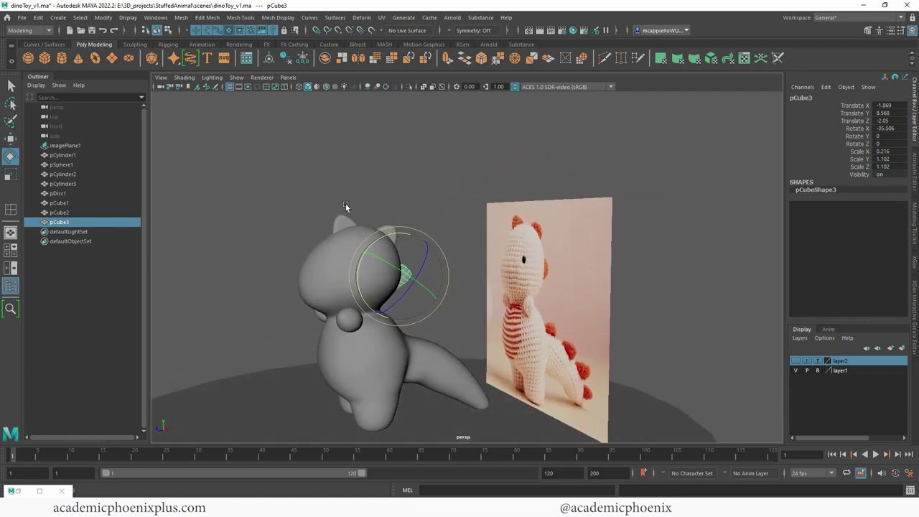
- Select the second head spike and set the Scale tool's axis orientation to Object
click(345, 207)
click(392, 232)
key(r)
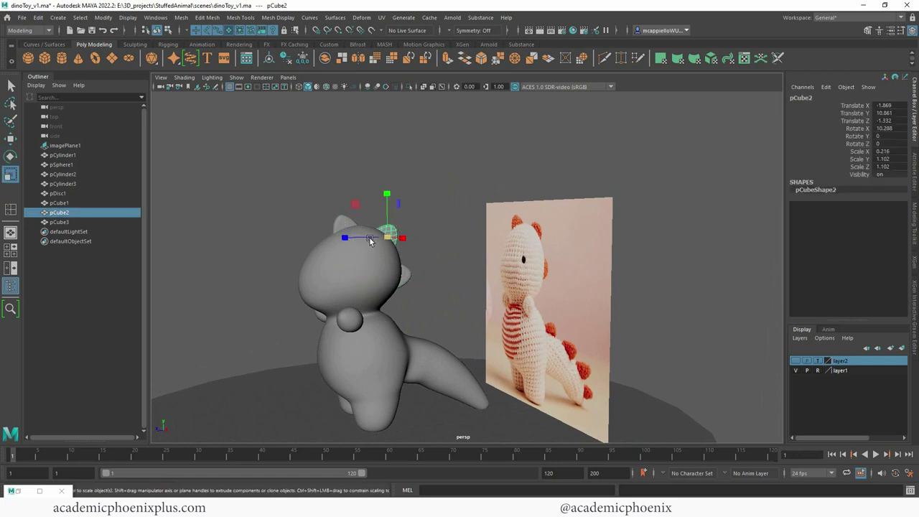
double_click(18, 175)
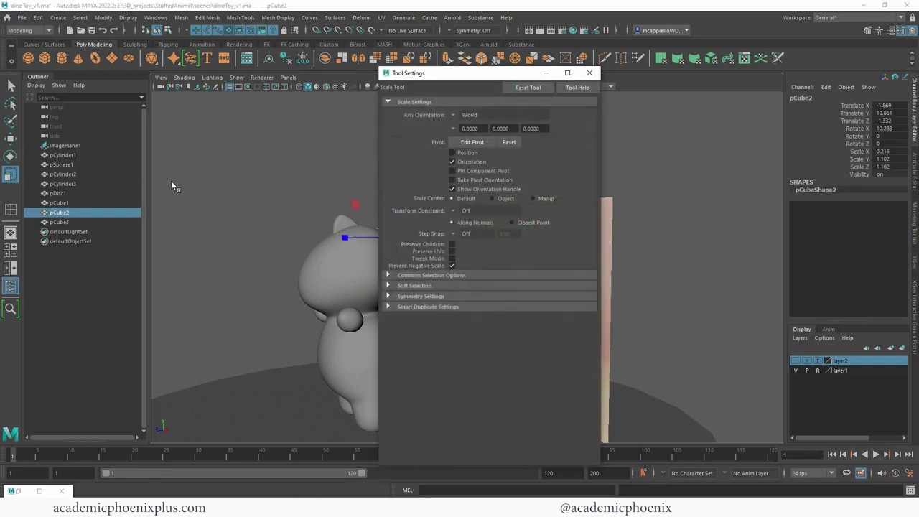
click(453, 115)
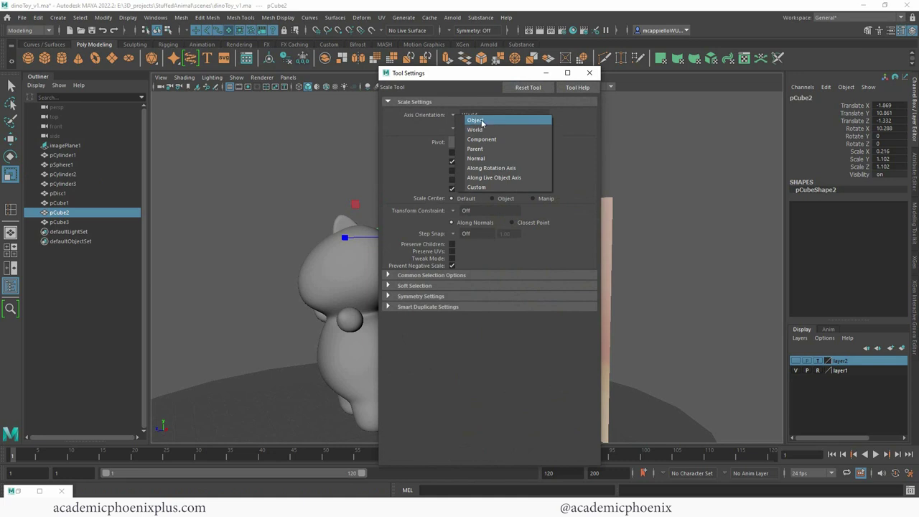
click(470, 118)
drag(498, 78, 570, 80)
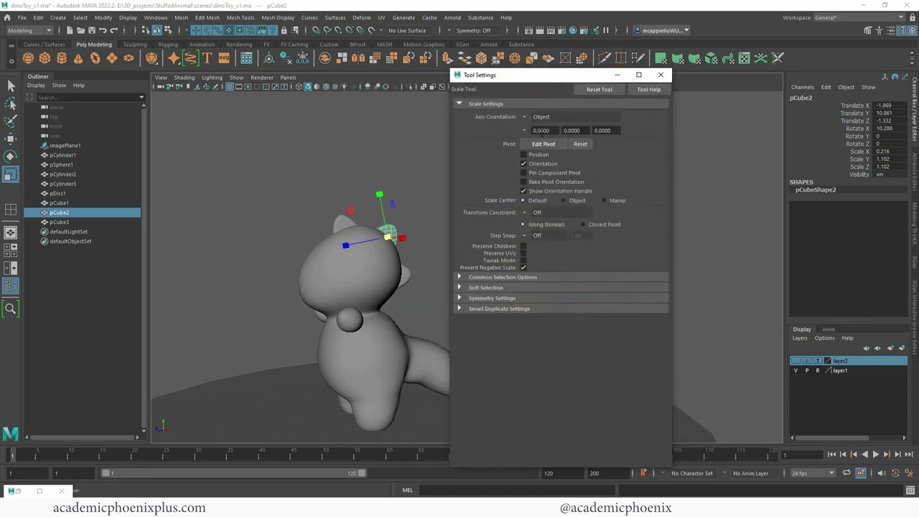
click(526, 117)
click(541, 129)
click(661, 74)
- Scale the second head spike up uniformly to about 1.22 in Y and Z, and deselect it
drag(391, 242, 392, 243)
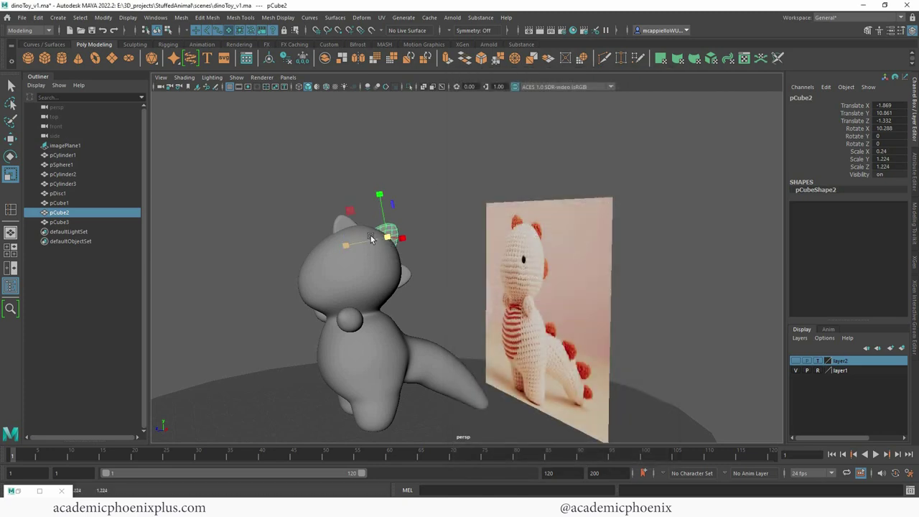
click(441, 224)
alt+drag(440, 223, 396, 238)
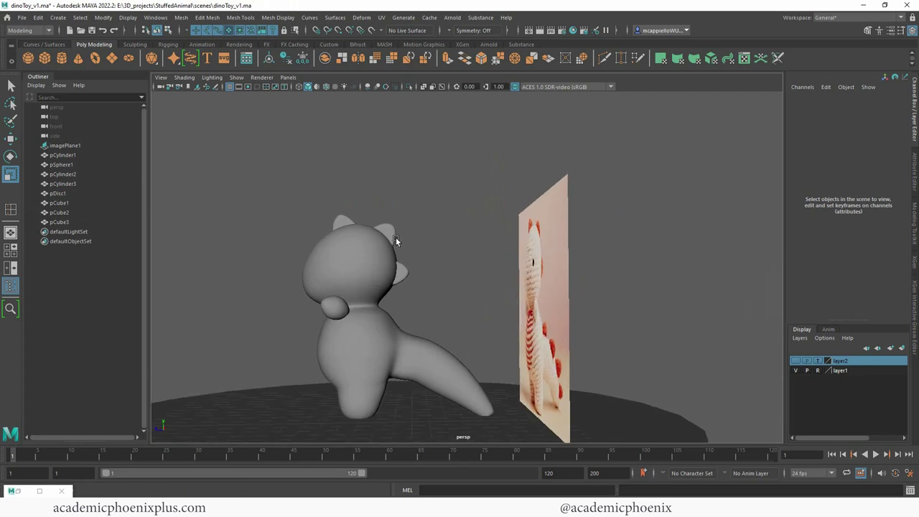
- Move the third head spike outward from the back of the head to about Z -2.19
click(401, 275)
key(w)
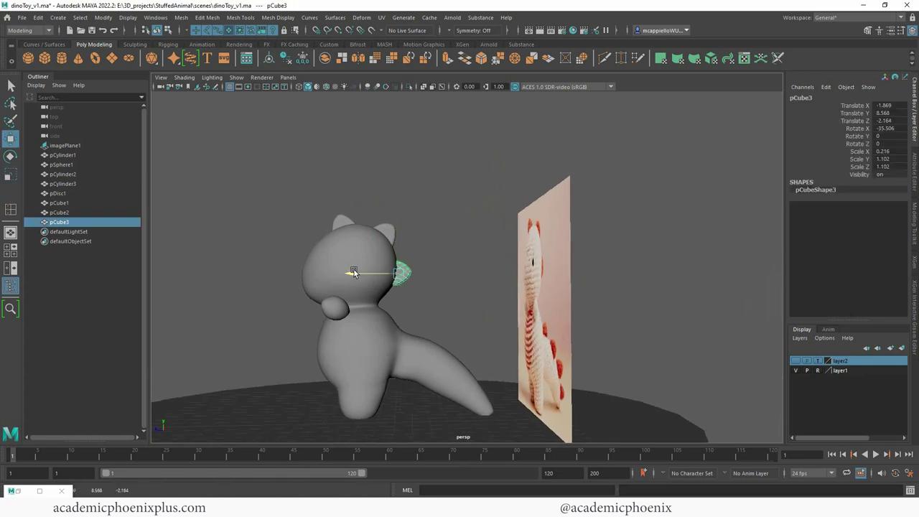
alt+drag(396, 264, 407, 212)
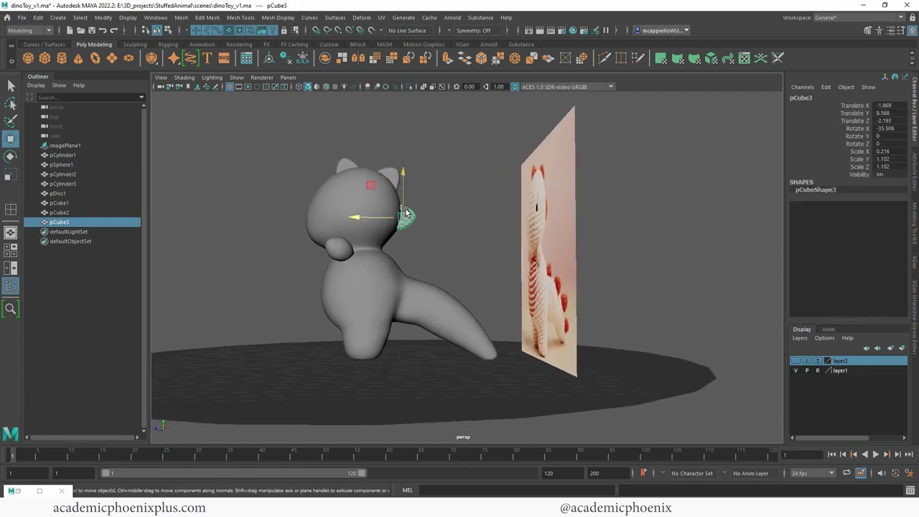
- Duplicate the third spike and seat the copy on the back above the tail at about Y 4.94, Z -2.97, rotated about 45.8° in X
key(ctrl+d)
drag(403, 174, 448, 242)
key(e)
key(w)
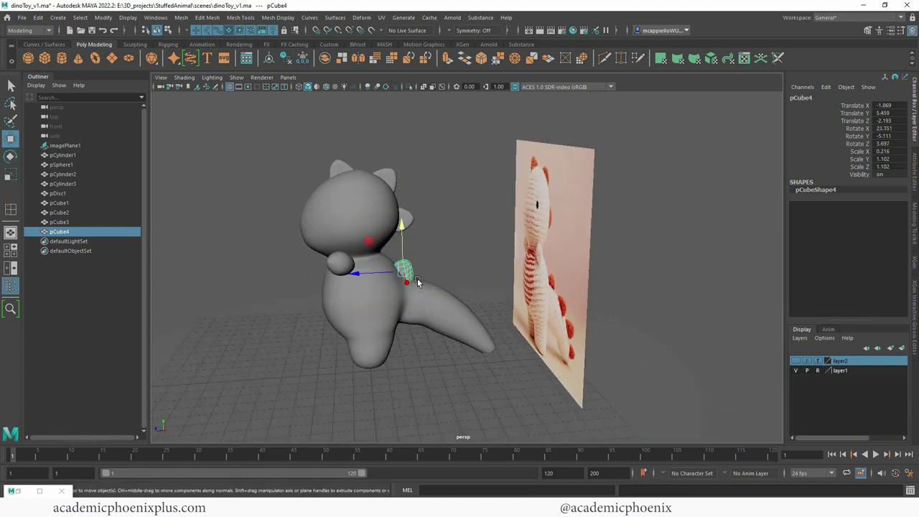
drag(357, 274, 377, 274)
key(e)
drag(437, 236, 497, 224)
key(w)
scroll(497, 224, up, 3)
alt+drag(435, 257, 387, 219)
- Duplicate the back spike and place the copy on the upper tail at about Y 4.14, Z -4.91, rotated about 42° in X
key(ctrl+d)
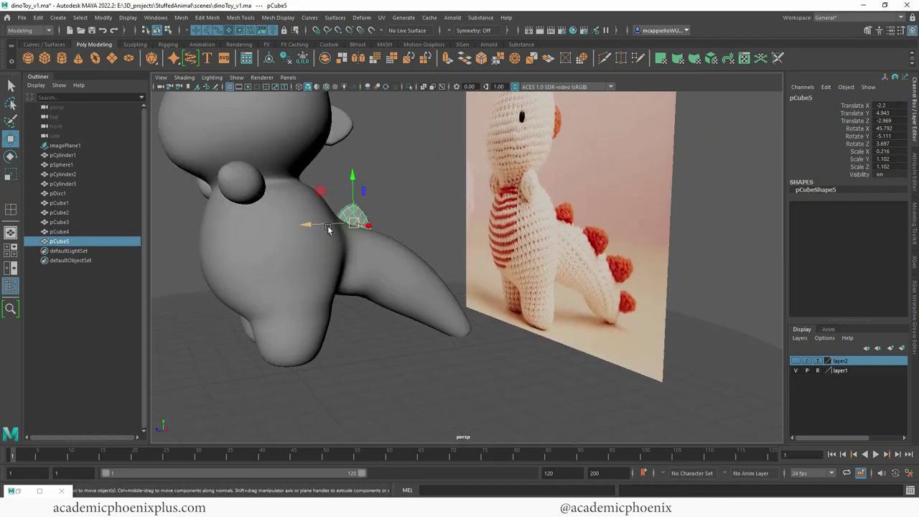
drag(329, 229, 374, 228)
drag(400, 188, 416, 259)
key(e)
drag(417, 219, 422, 226)
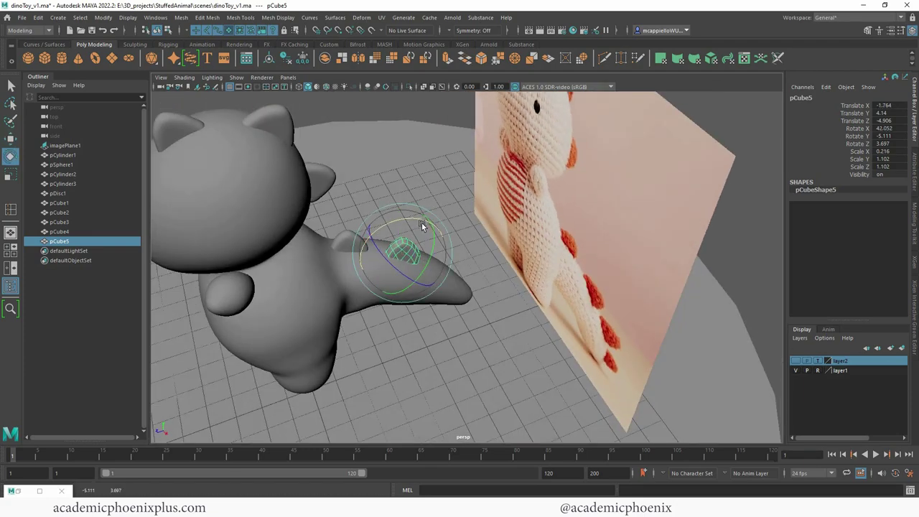
key(w)
drag(424, 290, 414, 278)
alt+drag(418, 239, 418, 213)
- Duplicate the upper tail spike, place the copy mid-tail at about Y 2.87, Z -6.44, rotated about 15° in X, and scale it to about 0.97
key(ctrl+d)
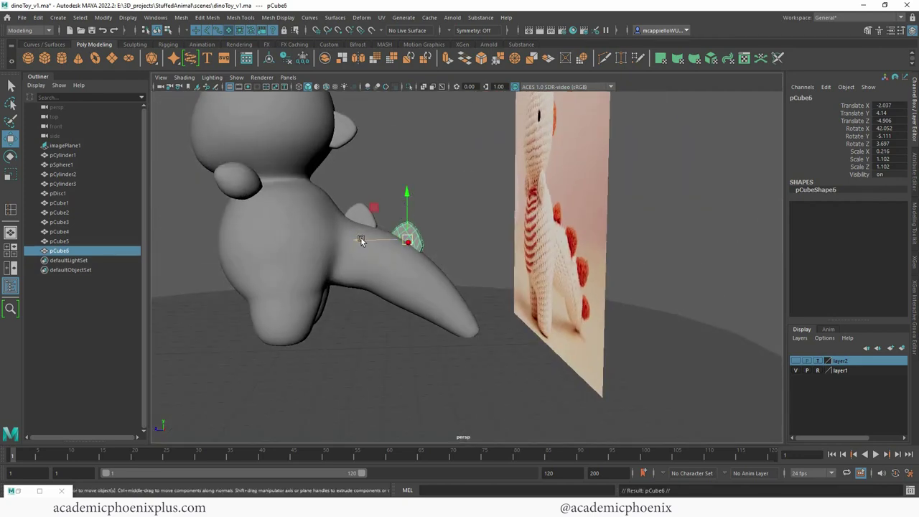
drag(361, 238, 413, 251)
drag(457, 200, 436, 233)
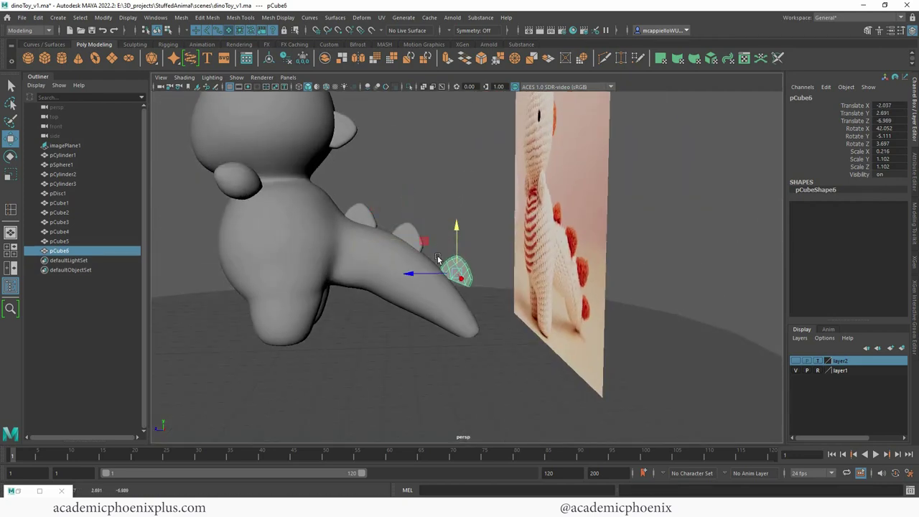
drag(410, 273, 400, 273)
drag(448, 227, 482, 247)
key(e)
key(w)
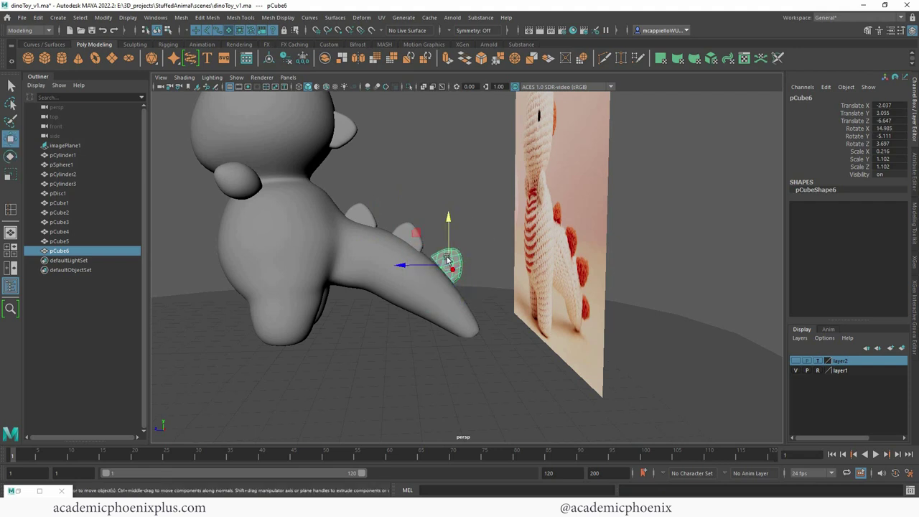
drag(422, 267, 396, 269)
drag(444, 219, 444, 224)
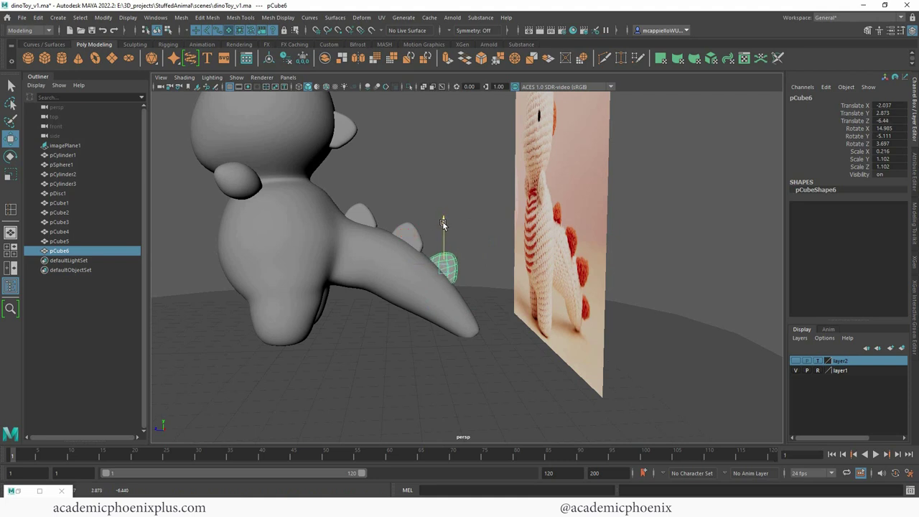
key(r)
drag(445, 270, 439, 272)
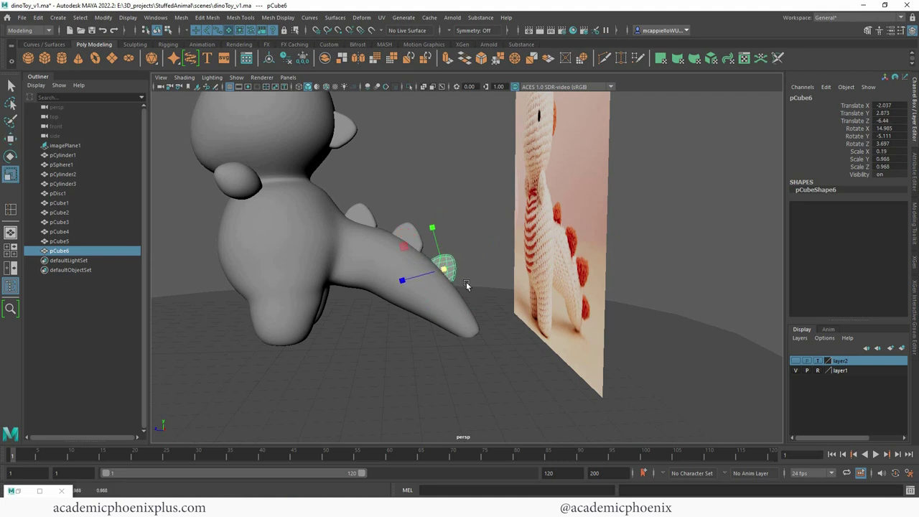
- Nudge the upper tail spike to about Y 4.24, Z -4.85
click(415, 232)
key(w)
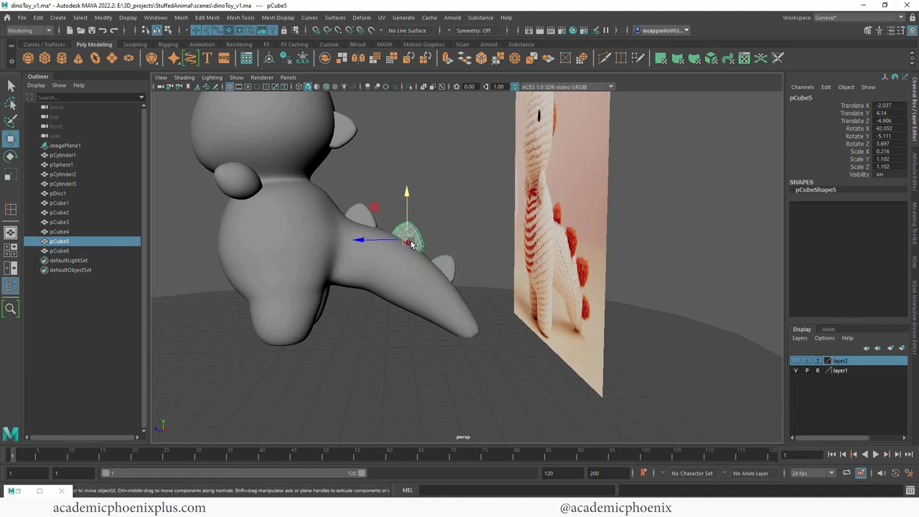
drag(411, 239, 407, 237)
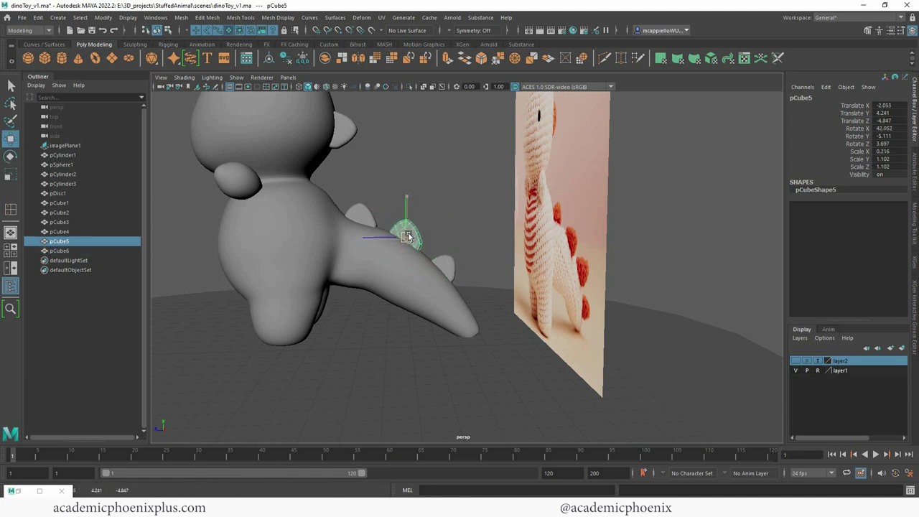
- Duplicate the mid-tail spike and place the copy near the tail tip at about Y 1.24, Z -7.61, scaled down to about 0.83
click(441, 268)
key(ctrl+d)
drag(403, 271, 431, 276)
drag(471, 226, 489, 283)
key(r)
key(w)
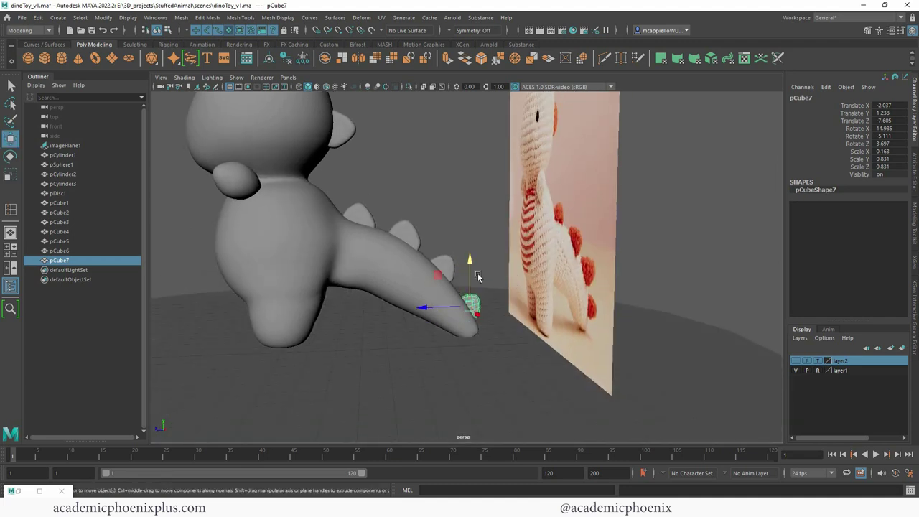
- Select the mirrored arm (pCylinder3) and push its tip vertex slightly inward to soften the arm's end
alt+drag(418, 188, 443, 224)
click(410, 179)
click(360, 231)
alt+right_drag(361, 231, 390, 234)
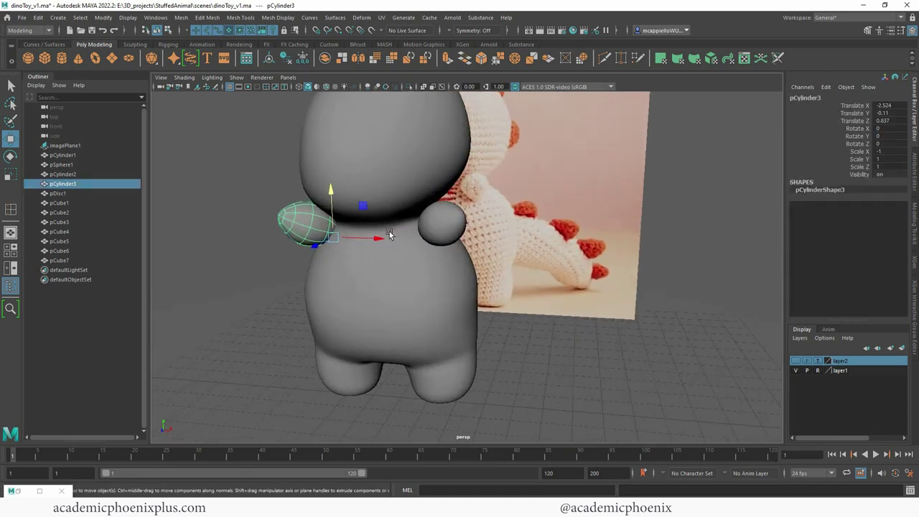
alt+drag(390, 234, 373, 246)
alt+middle_drag(374, 247, 394, 270)
right_drag(296, 242, 286, 244)
click(286, 244)
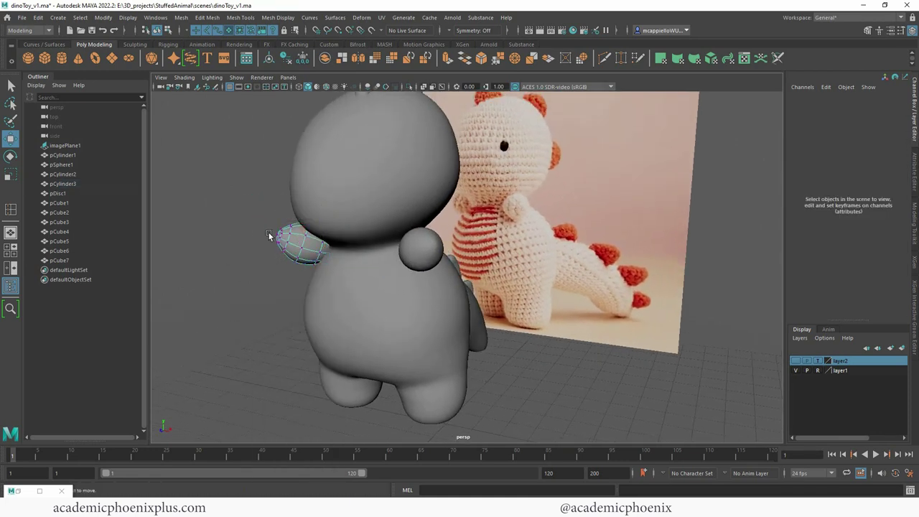
click(276, 237)
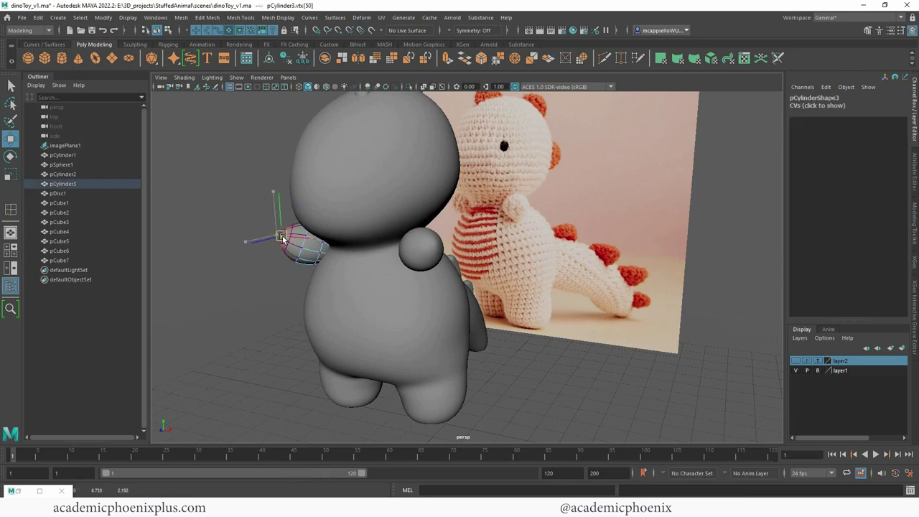
drag(281, 236, 282, 237)
- Push the tip vertex of the original arm (pCylinder2) slightly inward to soften its end, and return to object mode
alt+drag(458, 259, 408, 253)
click(344, 236)
alt+drag(343, 236, 268, 230)
mouse_move(249, 230)
right_down()
mouse_move(260, 227)
mouse_move(241, 228)
right_up()
click(262, 241)
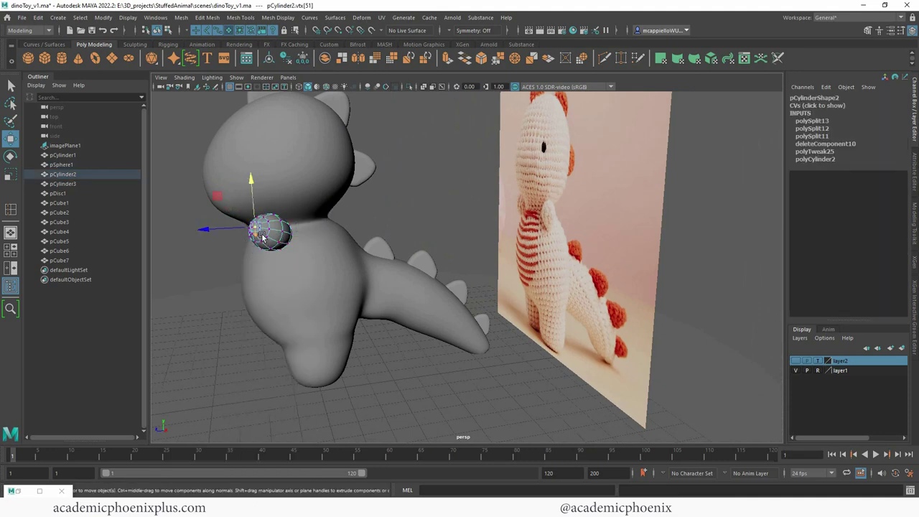
alt+drag(286, 236, 241, 228)
right_drag(267, 224, 309, 207)
click(448, 173)
- Enlarge the front head spike (pCube1) to about 1.24 in Y and Z, and raise it to about Y 11.53
alt+right_drag(448, 174, 315, 198)
alt+drag(314, 198, 367, 186)
click(387, 184)
key(r)
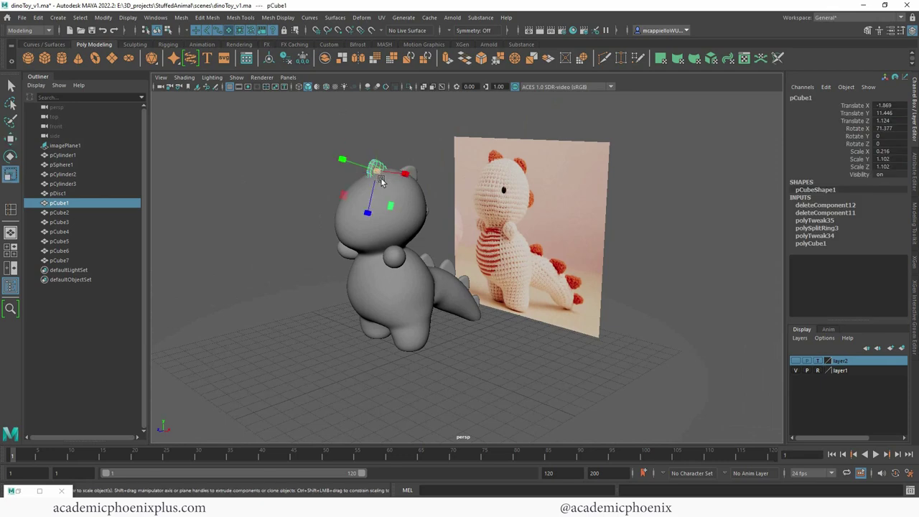
key(w)
drag(374, 137, 374, 131)
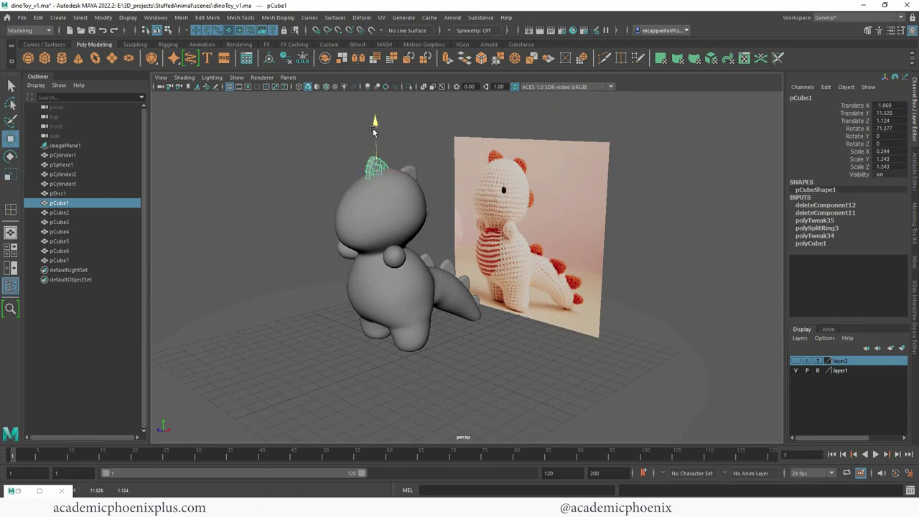
- Enlarge the second head spike (pCube2) to about 1.31 in Y and Z, and reposition it to about Y 10.89, Z -1.25
click(411, 170)
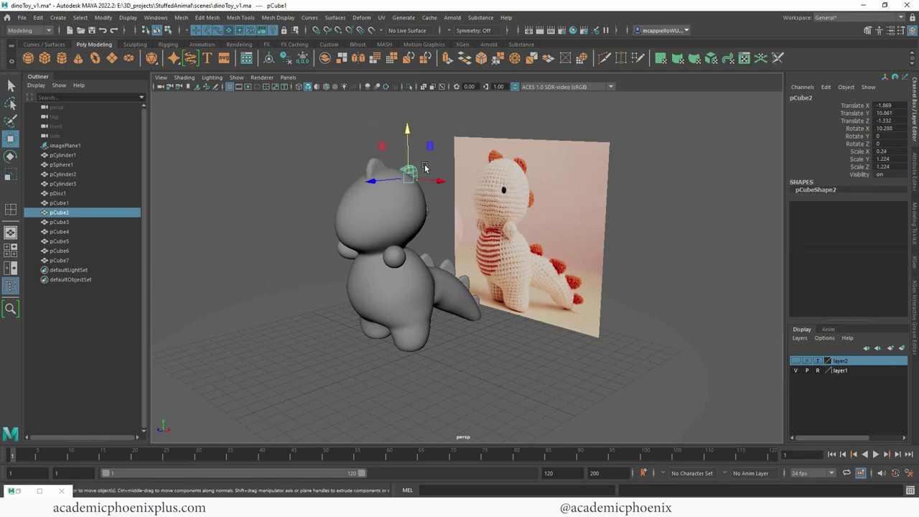
alt+drag(411, 170, 386, 171)
key(r)
key(w)
key(e)
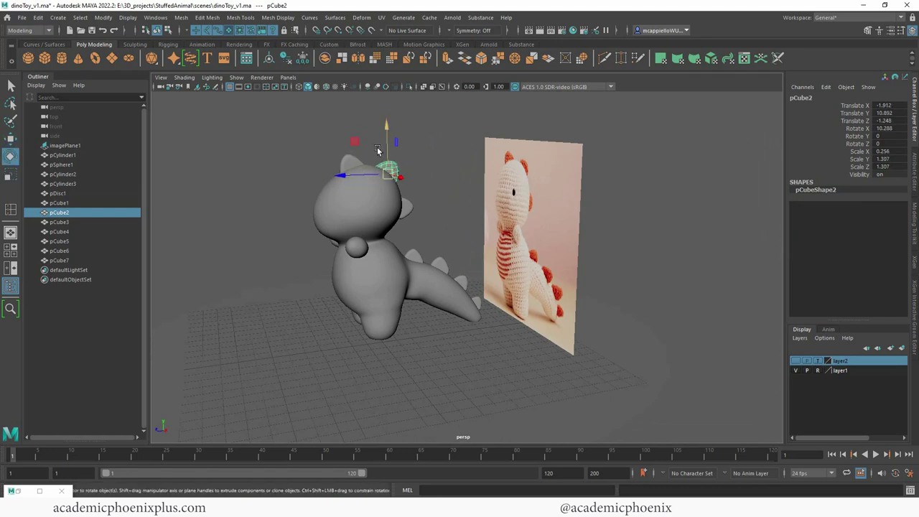
drag(371, 136, 368, 138)
- Adjust the height of the vertex at the top of the head to smooth the crown, and deselect the body
click(341, 206)
right_drag(340, 204, 312, 182)
alt+drag(387, 139, 363, 137)
click(358, 214)
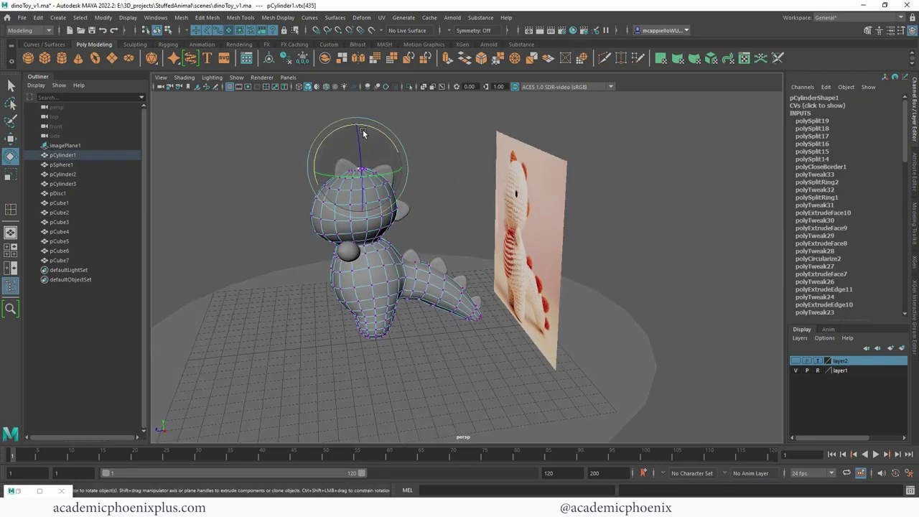
key(w)
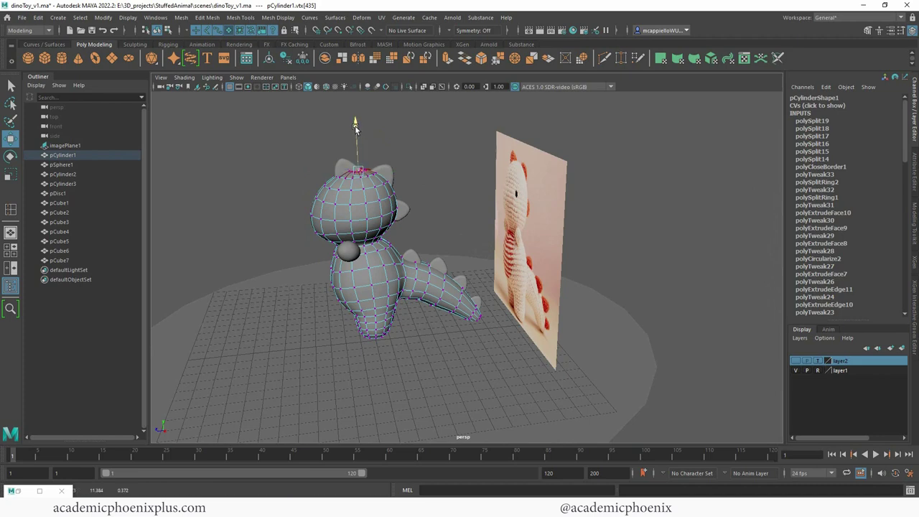
right_drag(388, 194, 436, 179)
click(443, 163)
alt+drag(457, 173, 477, 173)
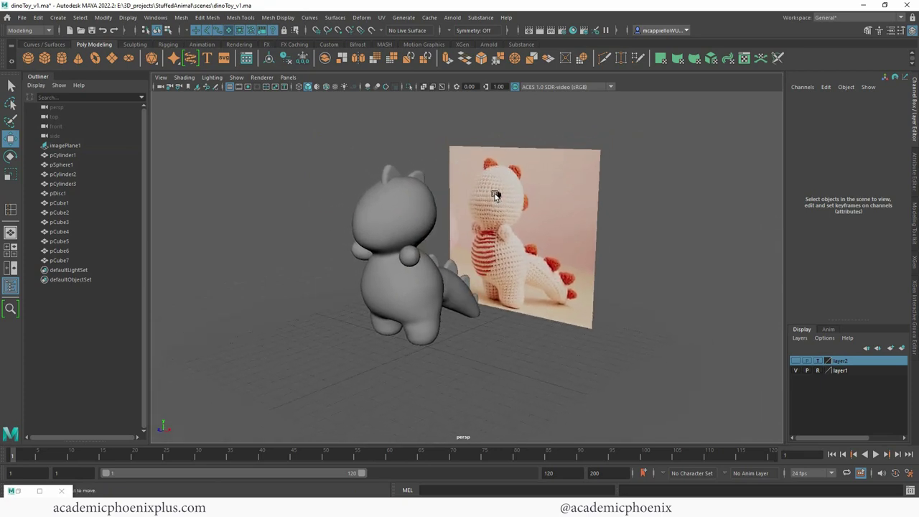
- Create a polygon sphere for the eye, raise it to about Y 12.15, and set its axis and height subdivisions to 10
click(129, 58)
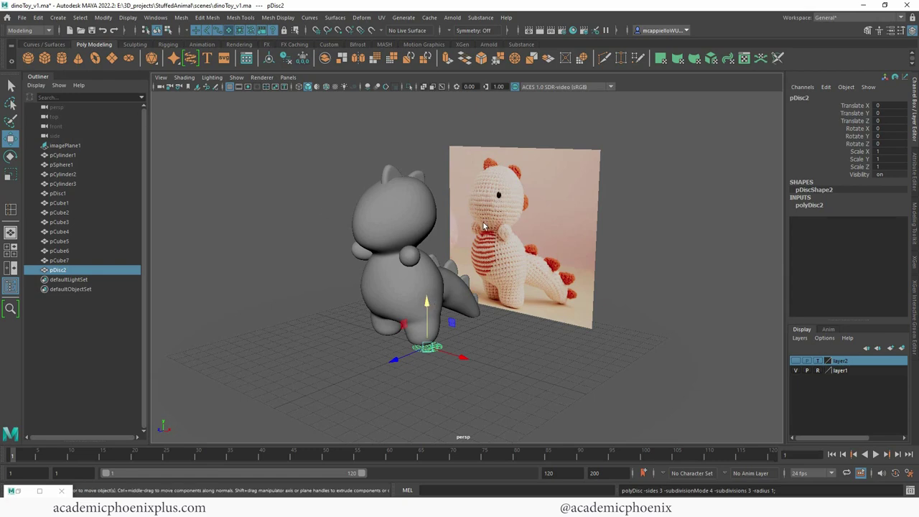
key(Delete)
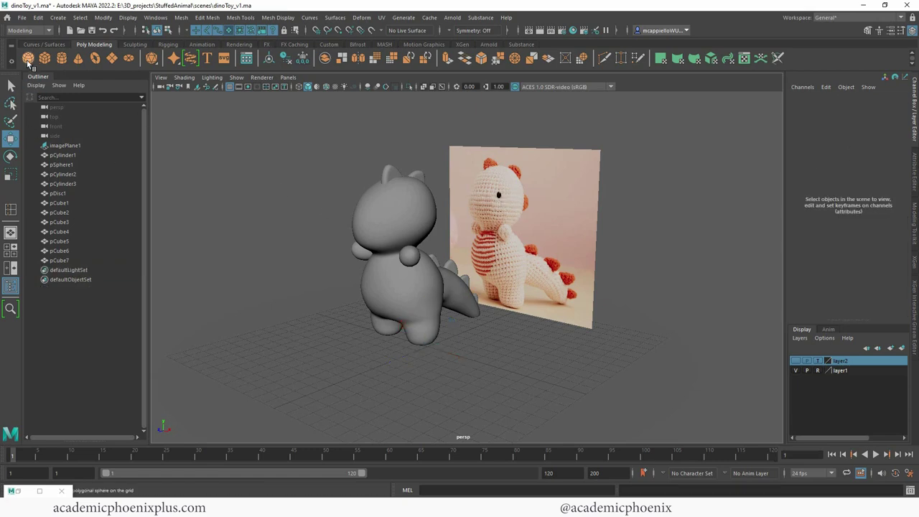
click(28, 58)
drag(429, 300, 427, 121)
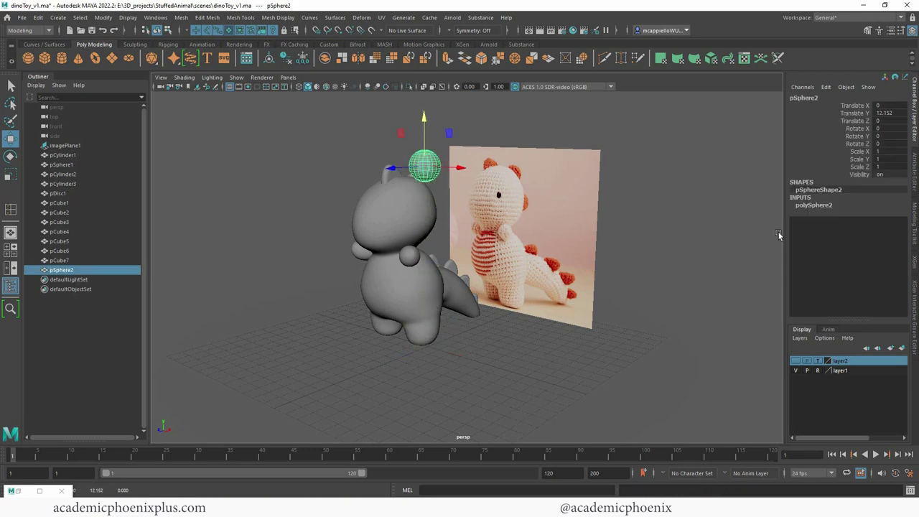
click(822, 204)
drag(851, 219, 852, 228)
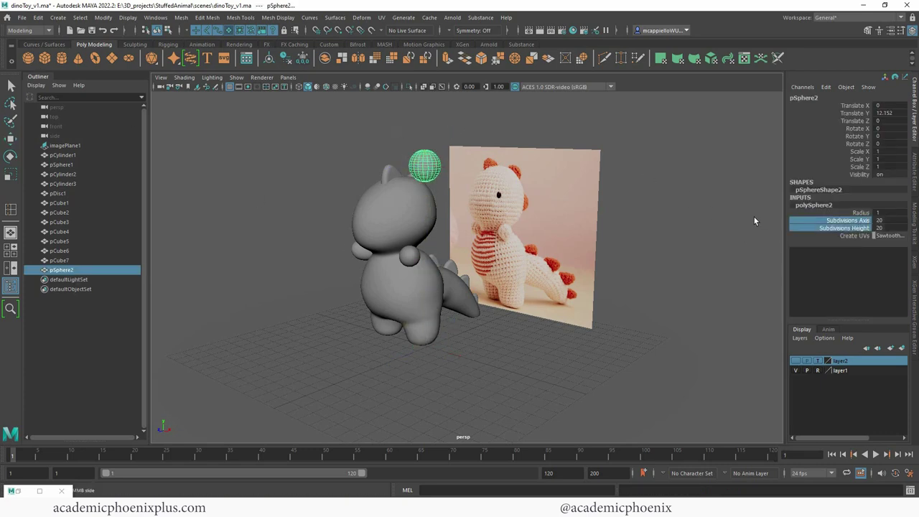
middle_drag(718, 219, 640, 222)
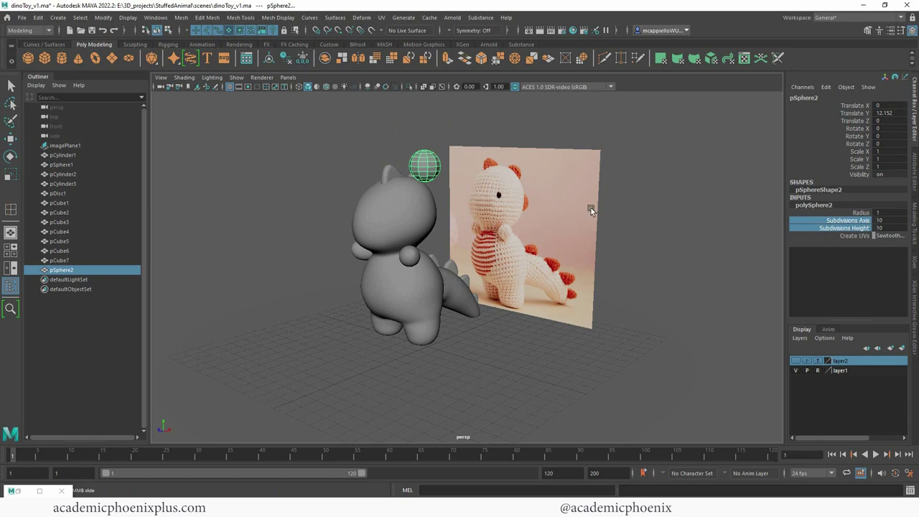
- Delete the lower half of the eye sphere's faces to leave a dome
scroll(590, 209, up, 5)
right_click(407, 159)
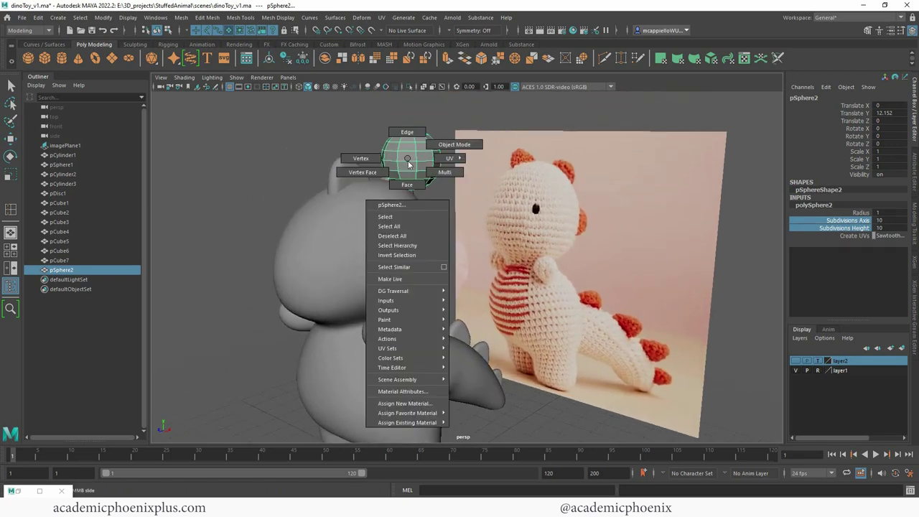
right_drag(408, 162, 407, 185)
alt+drag(396, 192, 400, 153)
key(w)
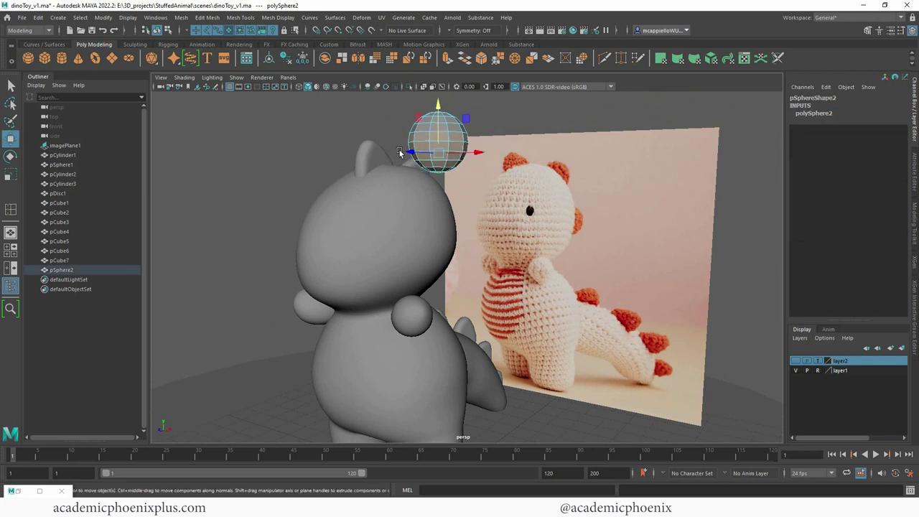
key(Delete)
right_drag(444, 130, 441, 135)
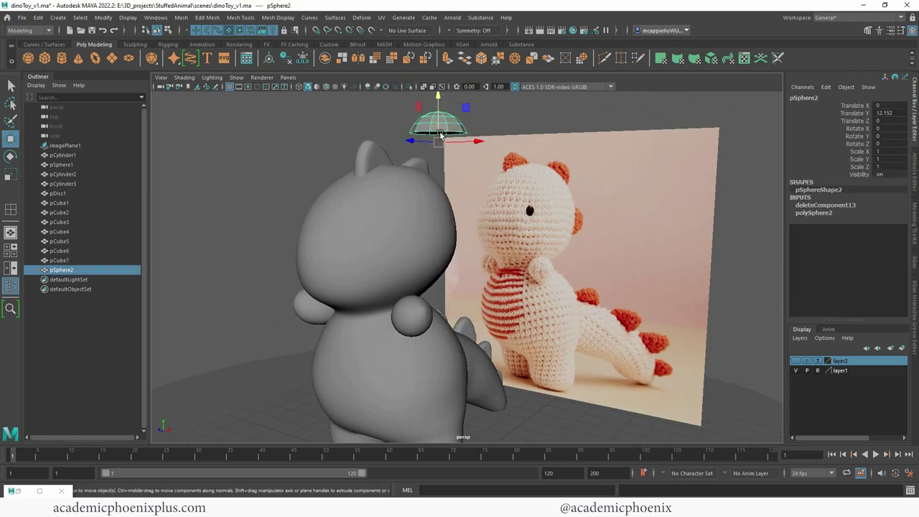
- Center the eye dome's pivot and flatten the dome to about 0.54 in Y
click(270, 59)
alt+middle_drag(442, 102, 448, 155)
key(r)
drag(446, 141, 477, 166)
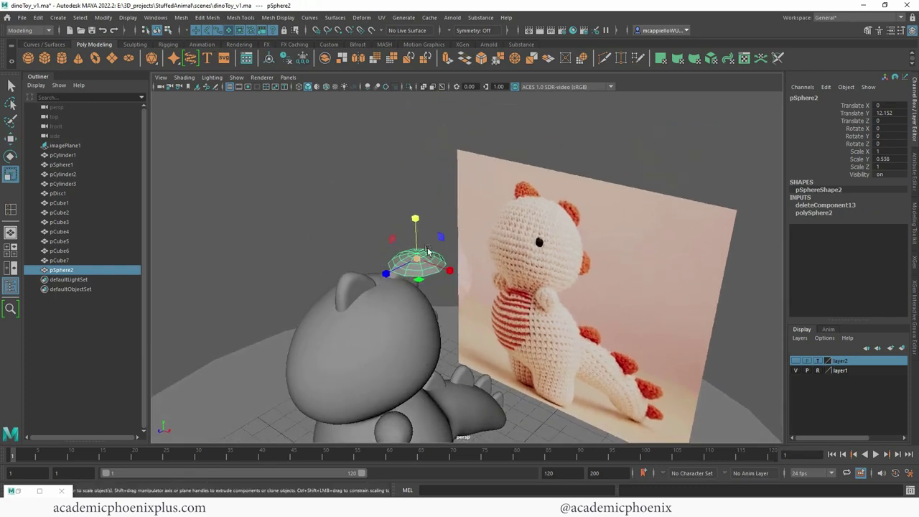
- Shrink the eye dome to about 0.21 × 0.11 × 0.21, rotate it to face forward, and place it at about Y 9.42, Z 2.61
drag(418, 259, 418, 290)
key(e)
key(w)
drag(392, 348, 330, 381)
alt+drag(401, 363, 409, 334)
key(r)
drag(373, 284, 396, 289)
key(w)
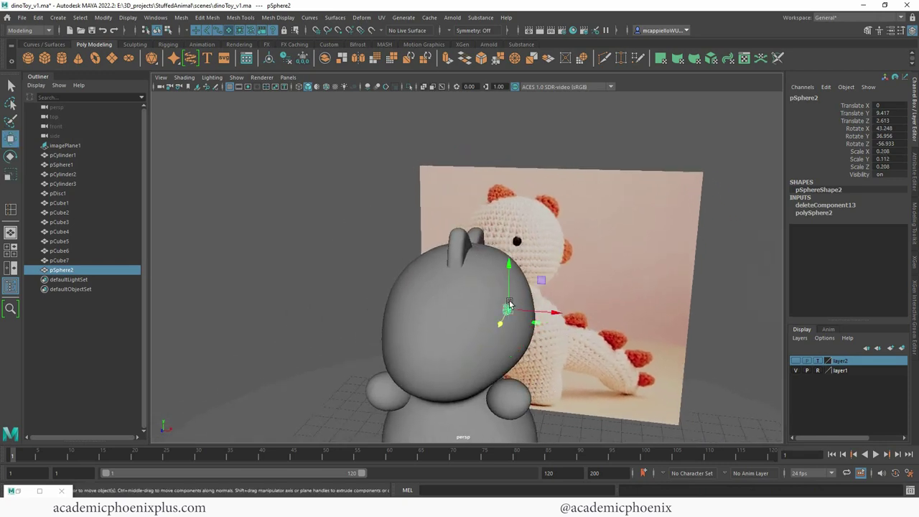
- Reposition the eye against the reference at about X -1.01, Y 8.61 in the front view, and scale it to about 0.34 × 0.18 × 0.34
alt+drag(533, 295, 490, 293)
key(space)
key(space)
alt+middle_drag(316, 234, 340, 284)
drag(452, 184, 431, 222)
key(r)
key(space)
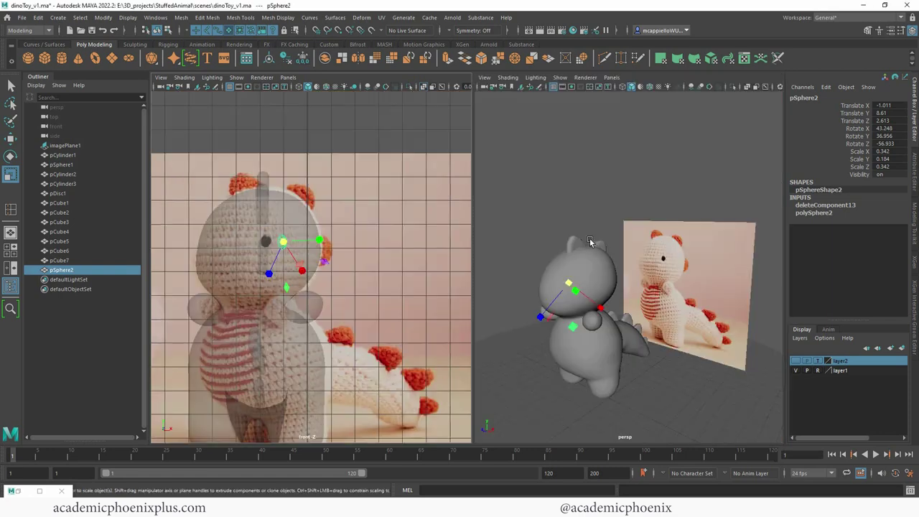
key(space)
- Fit the eye to the head surface at about X -0.41, Y 8.73, rotated about 53°, 23°, -46°, and scale it to about 0.33
alt+drag(551, 291, 576, 302)
key(w)
drag(461, 335, 416, 331)
key(e)
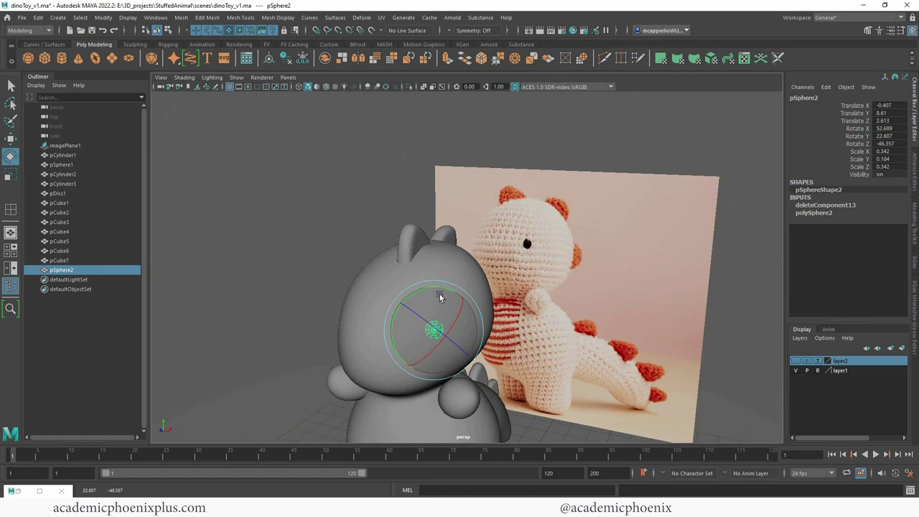
key(w)
drag(433, 286, 431, 282)
key(r)
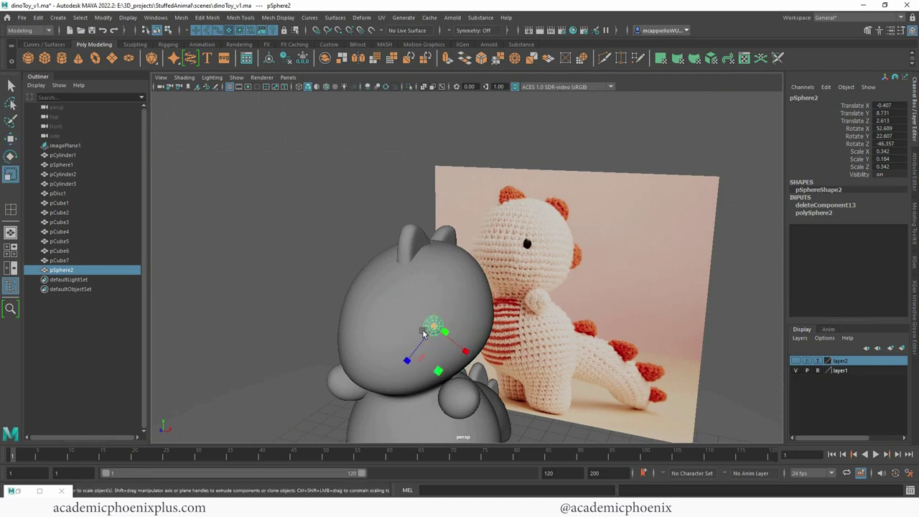
drag(434, 328, 434, 328)
- Thicken the eye to a Y scale of about 0.21
alt+right_drag(450, 275, 517, 255)
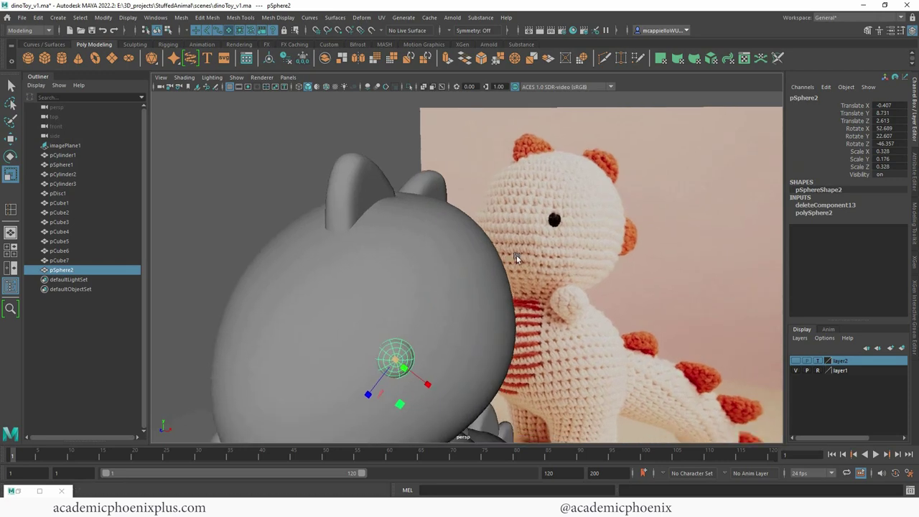
alt+middle_drag(452, 316, 474, 265)
key(e)
alt+drag(475, 265, 603, 242)
key(r)
key(f)
drag(502, 263, 493, 245)
- Select the eye's outer border edge loop, scale it slightly inward, and return to object mode
right_drag(493, 243, 495, 224)
alt+drag(496, 224, 458, 227)
double_click(497, 228)
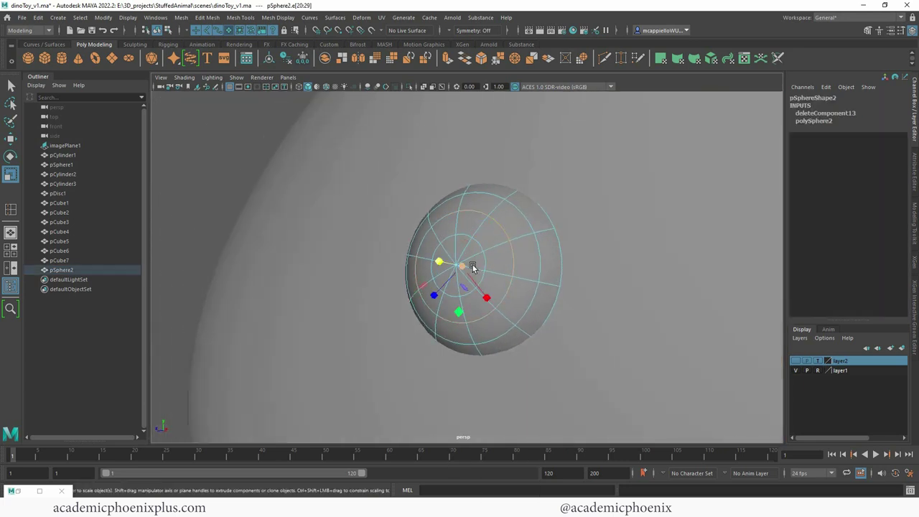
mouse_move(473, 265)
alt+mouse_down()
mouse_move(489, 263)
mouse_move(398, 234)
mouse_move(481, 259)
alt+mouse_up()
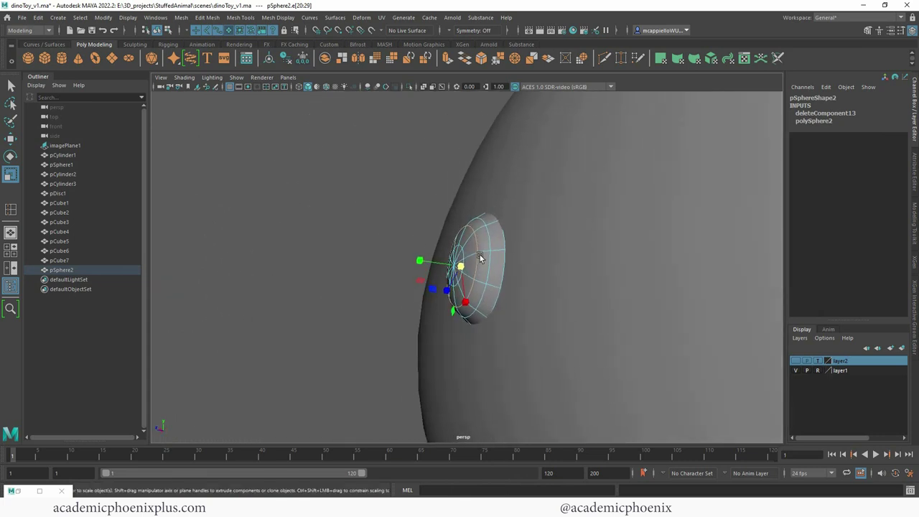
click(475, 243)
mouse_move(494, 244)
right_down()
mouse_move(526, 227)
mouse_move(495, 245)
right_up()
double_click(506, 244)
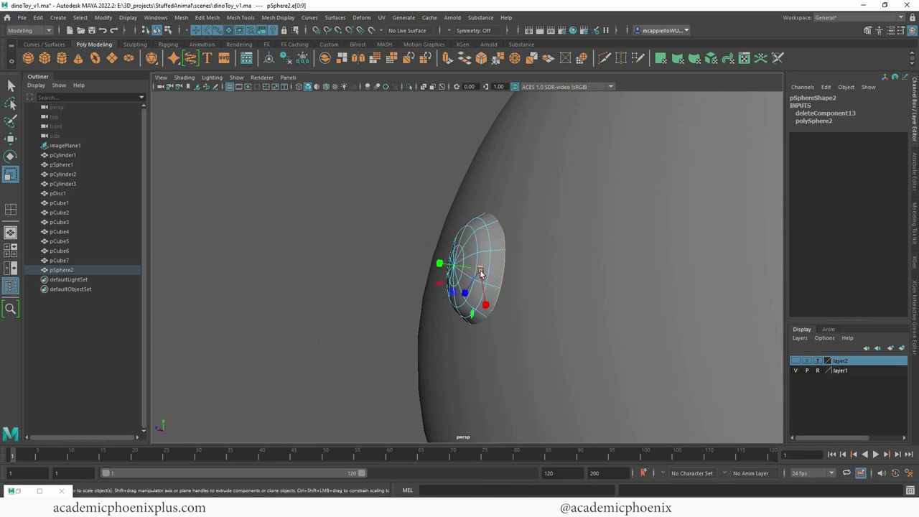
drag(480, 271, 474, 272)
right_drag(498, 243, 555, 215)
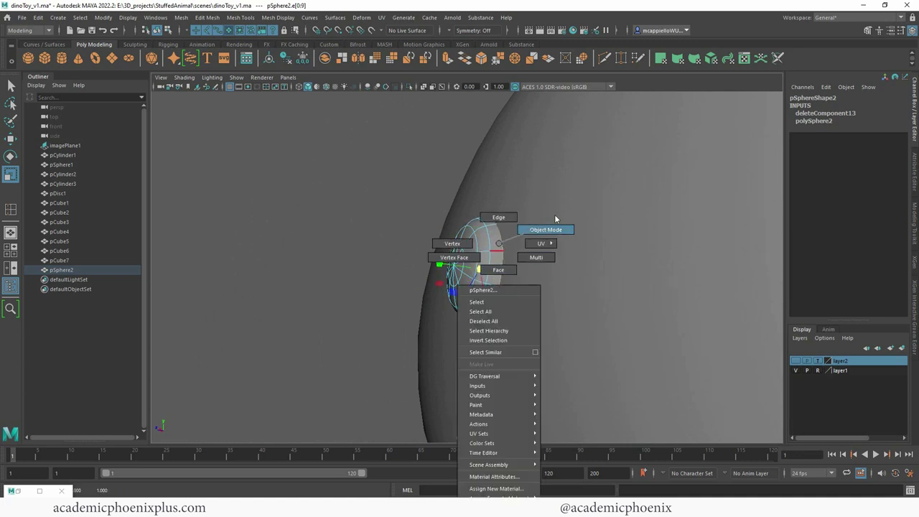
click(555, 217)
- Nudge the eye into the head to about Z 2.61
key(w)
drag(431, 264, 434, 266)
alt+right_drag(429, 267, 359, 264)
alt+drag(359, 264, 378, 219)
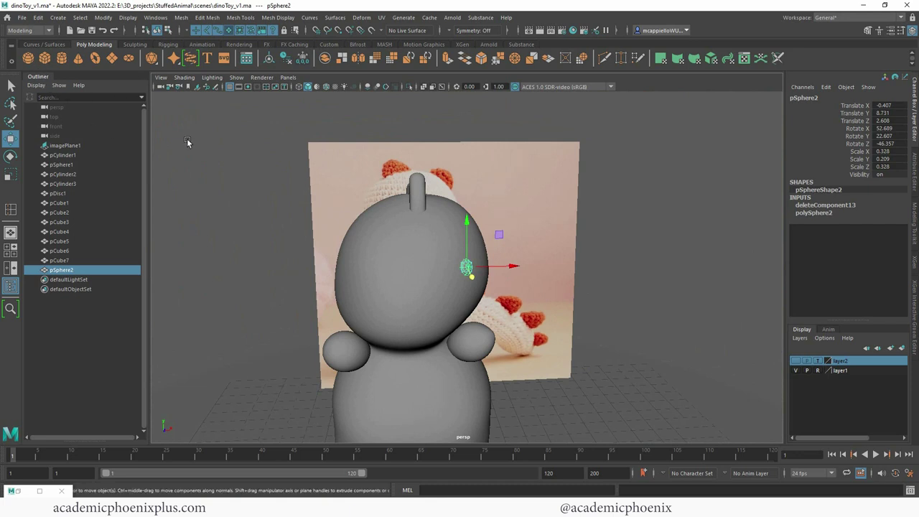
- Freeze the eye's transformations and delete its construction history
click(302, 58)
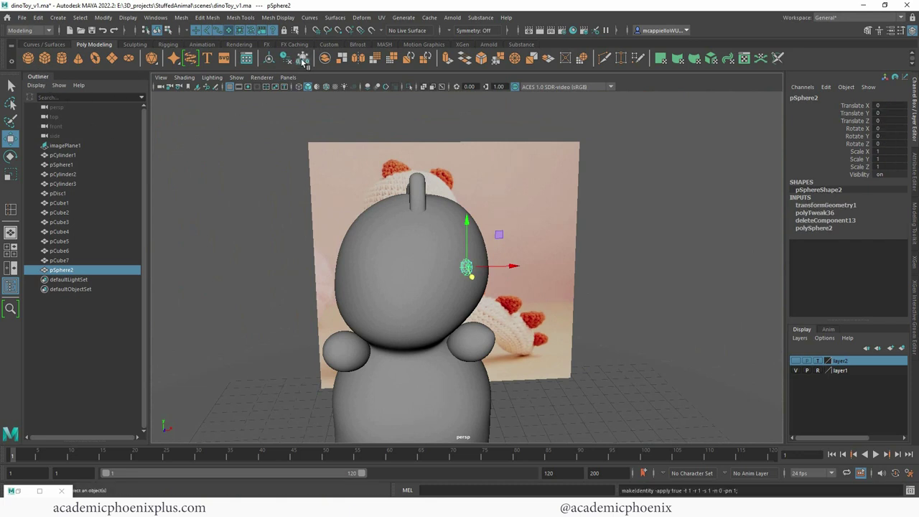
click(286, 59)
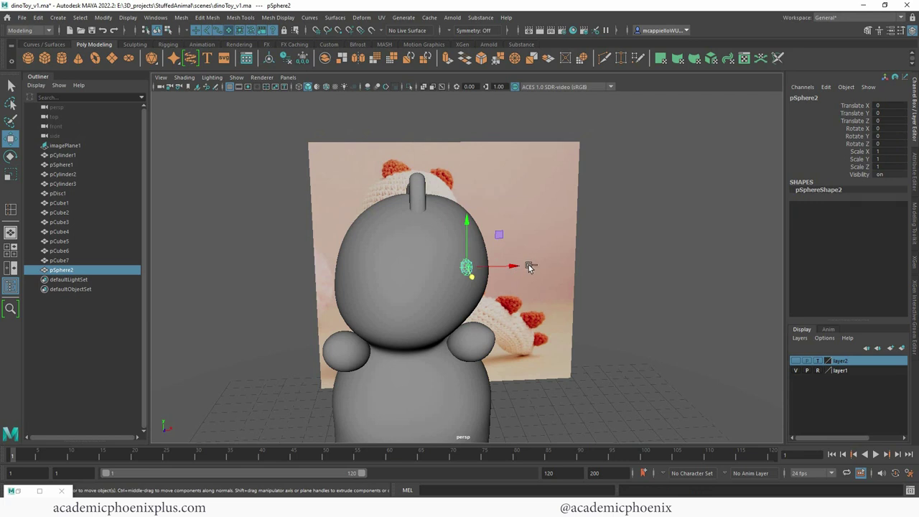
- Group the eye, then duplicate the group and mirror the copy with a Scale X of -1
key(ctrl+g)
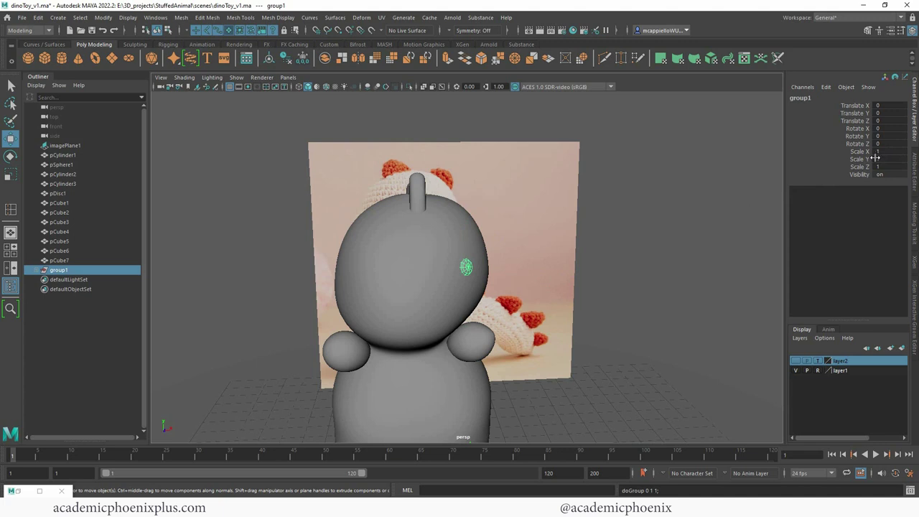
key(ctrl+g)
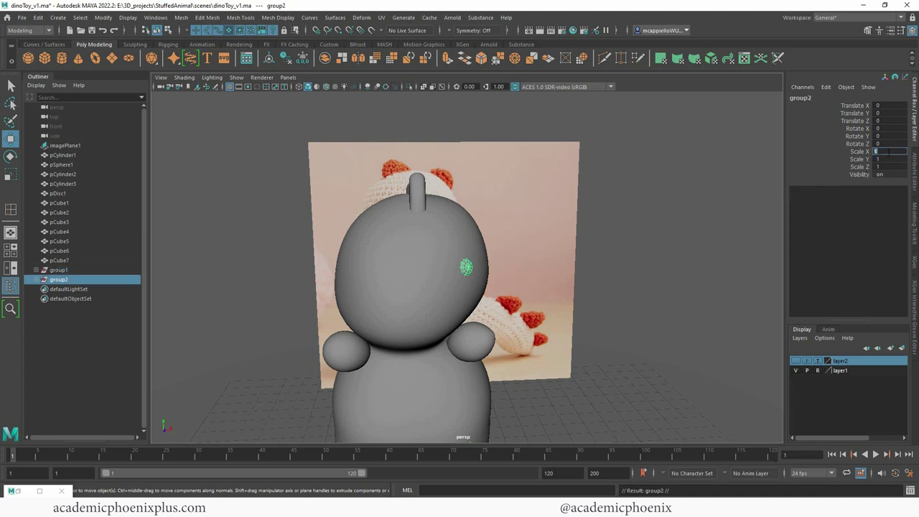
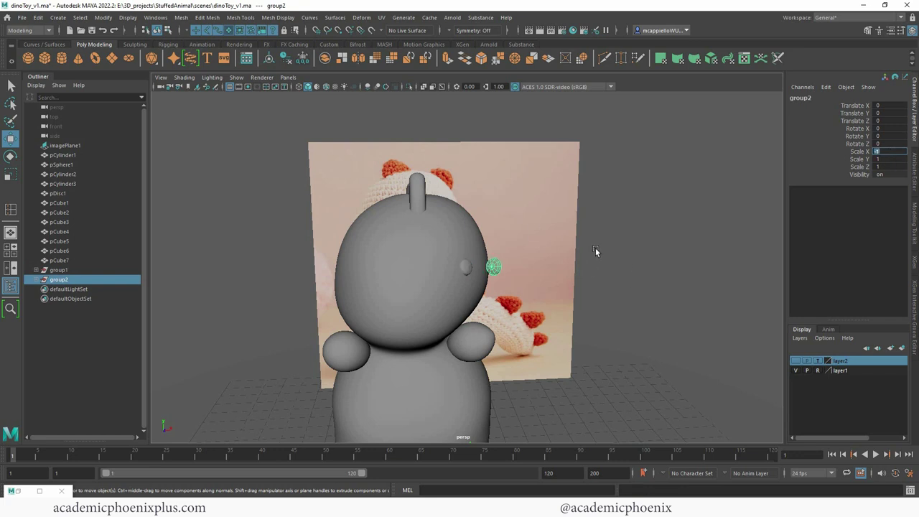
key(Return)
- Move the mirrored eye group to the opposite side of the face at about X -4.23, and deselect it
alt+right_drag(595, 250, 403, 225)
drag(530, 385, 505, 382)
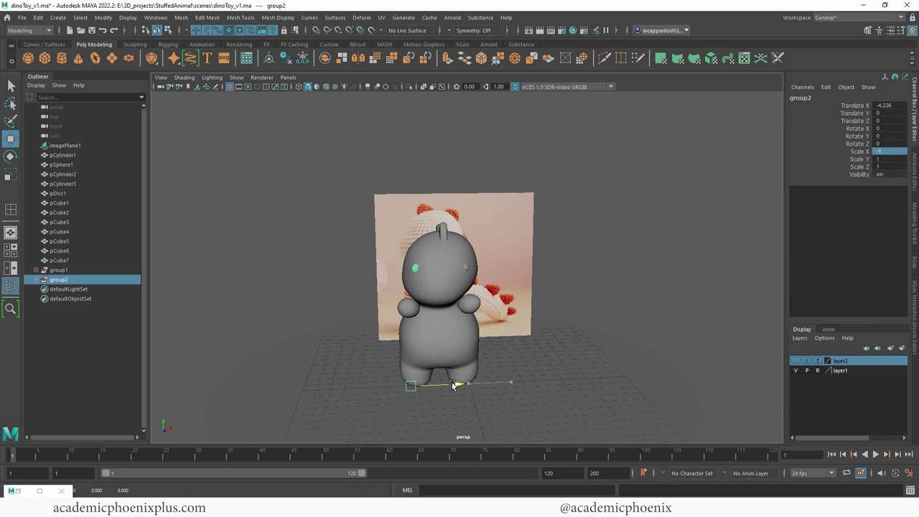
alt+right_drag(459, 339, 587, 324)
alt+middle_drag(540, 313, 550, 264)
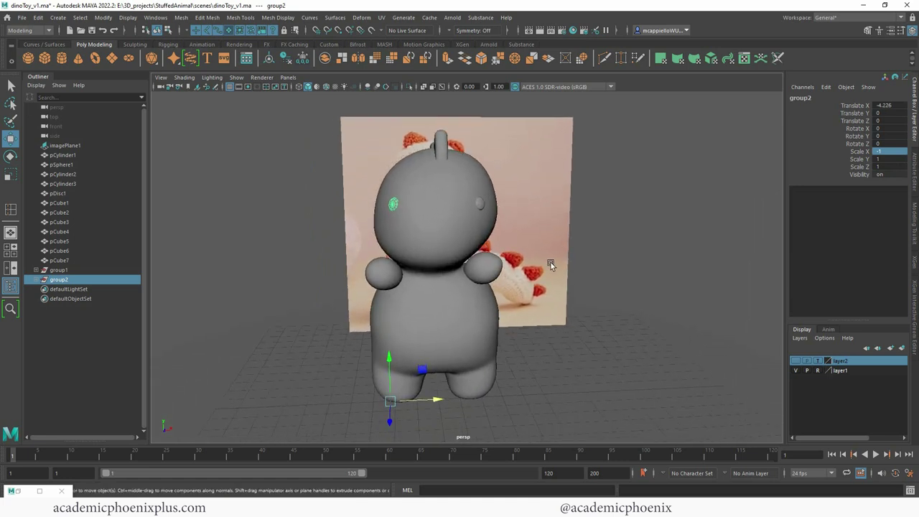
alt+drag(550, 264, 530, 272)
alt+right_drag(531, 273, 517, 287)
click(607, 284)
alt+drag(607, 284, 592, 280)
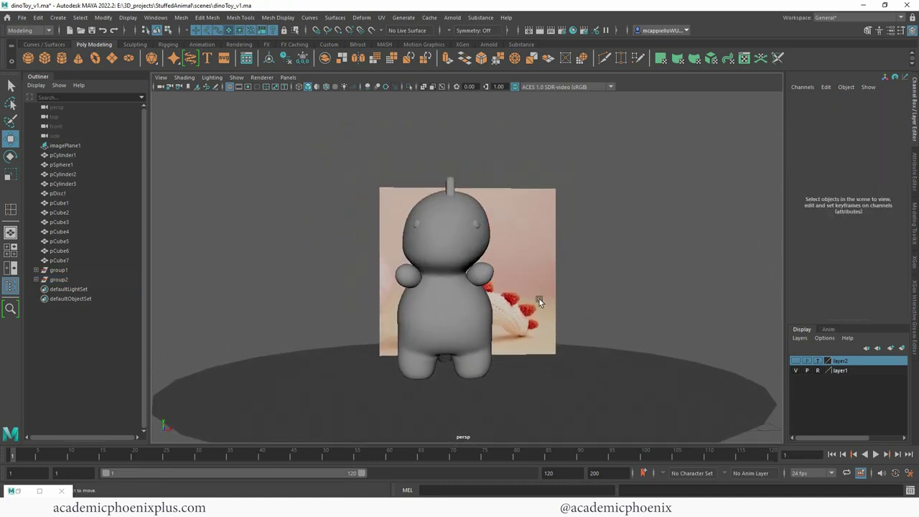
- Freeze transformations, delete construction history and center the pivots on all dinosaur parts and the ground disc
mouse_move(539, 298)
alt+mouse_down()
mouse_move(465, 294)
mouse_move(550, 296)
mouse_move(437, 304)
mouse_move(552, 293)
mouse_move(532, 296)
alt+mouse_up()
alt+drag(492, 303, 527, 302)
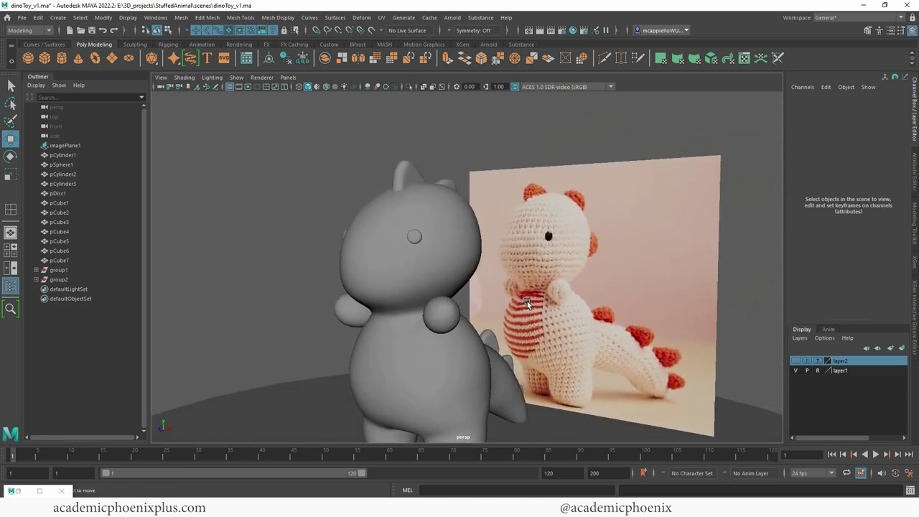
alt+right_drag(509, 298, 447, 291)
alt+middle_drag(447, 291, 392, 284)
alt+right_drag(392, 284, 333, 275)
drag(283, 197, 583, 423)
click(302, 57)
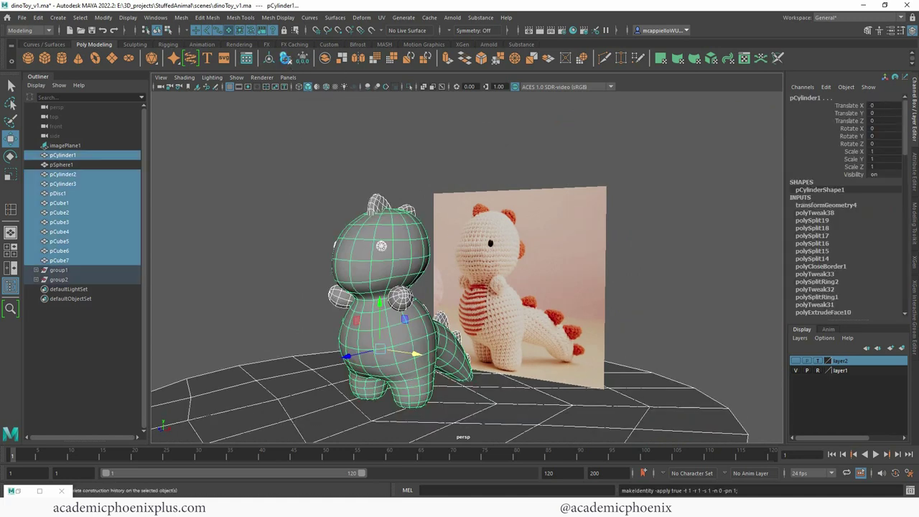
click(285, 58)
click(270, 59)
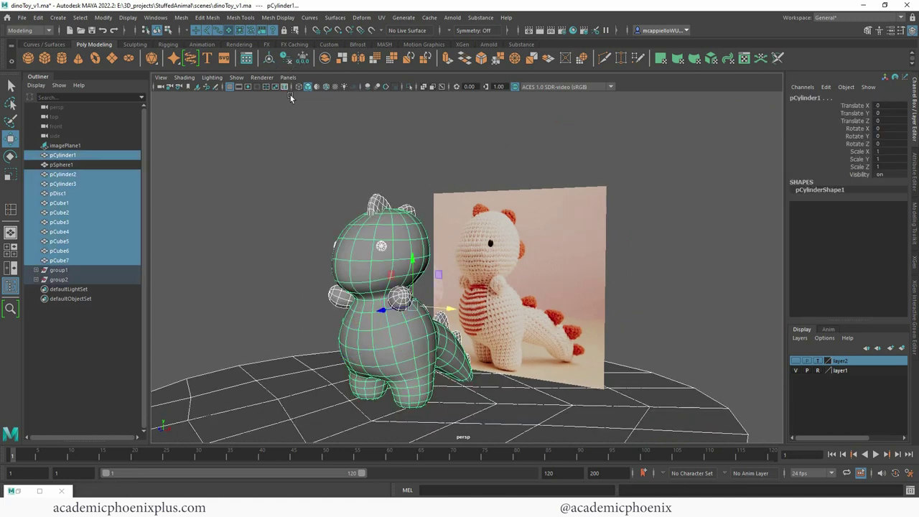
click(339, 144)
- Rename pSphere1 as groundPlane
click(79, 164)
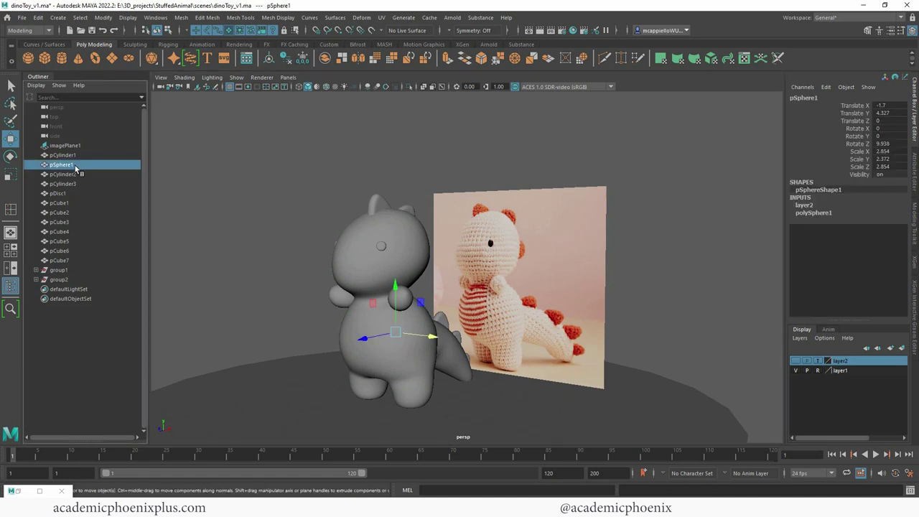
double_click(79, 165)
text(groundPlane)
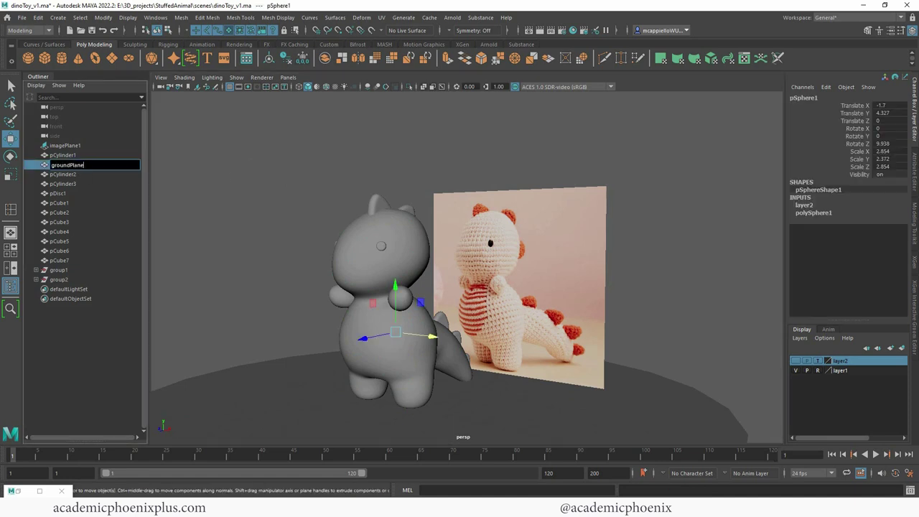
key(Return)
- Group all the dinosaur parts, leaving out the ground disc, and name the group DinoToy_grp
drag(280, 193, 543, 435)
ctrl+click(293, 420)
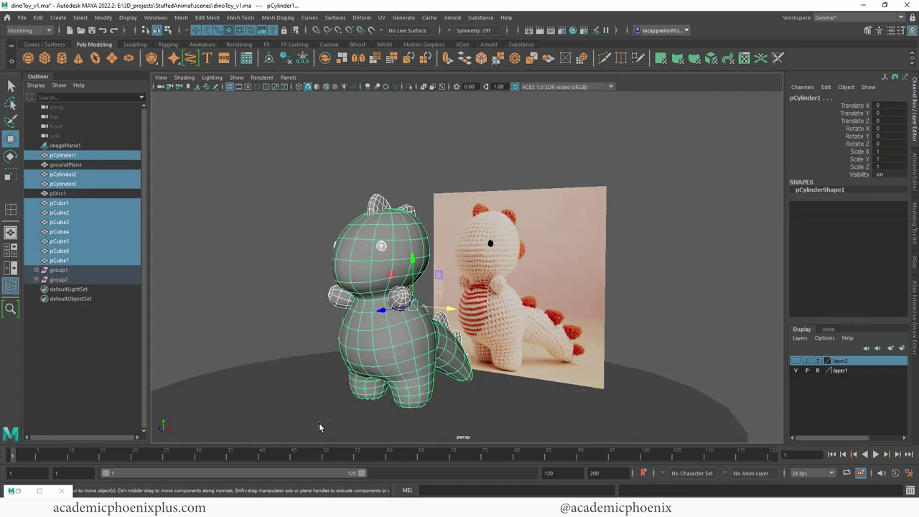
key(ctrl+g)
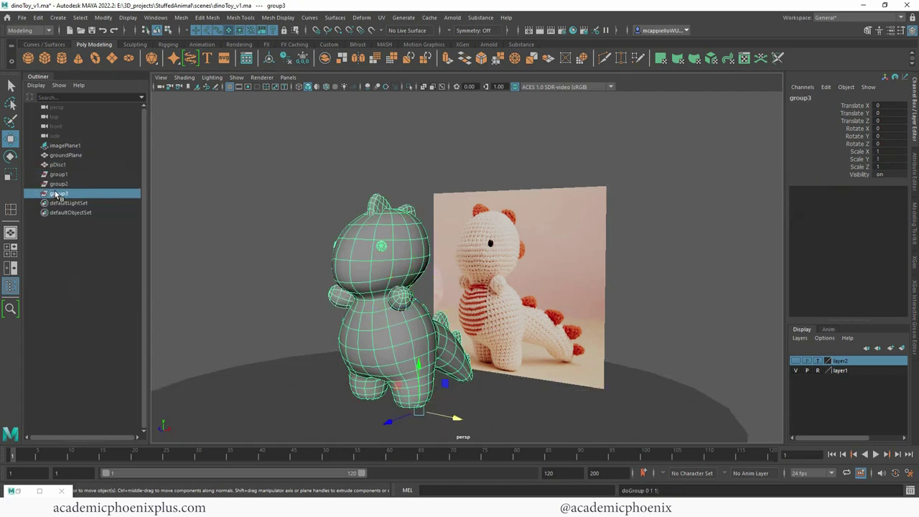
double_click(59, 193)
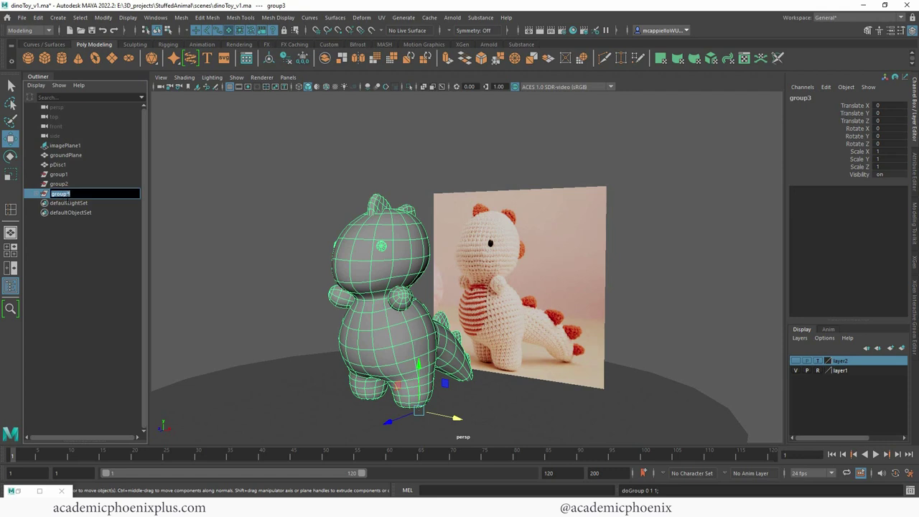
text(Dino1)
text(oy grp)
key(Return)
- Delete the empty groups group1 and group2 and the leftover sphere named groundPlane
click(72, 184)
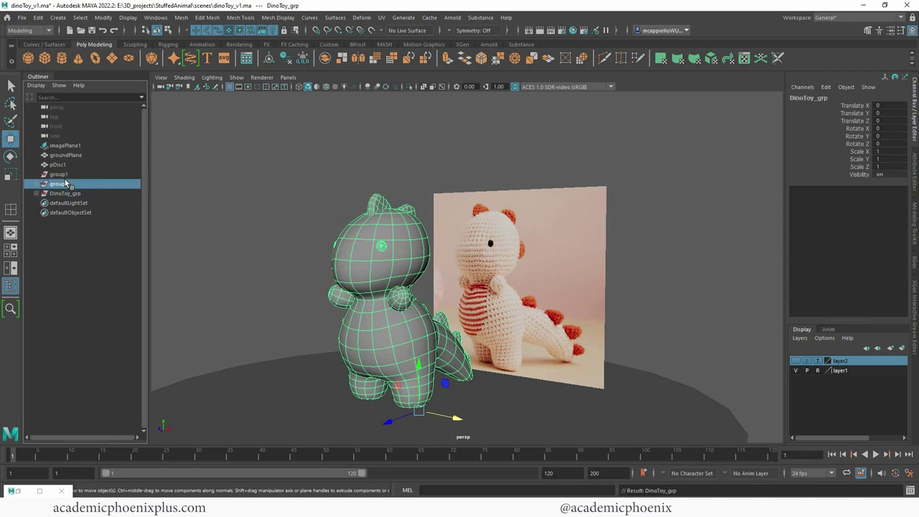
key(Delete)
click(71, 175)
key(Delete)
click(76, 166)
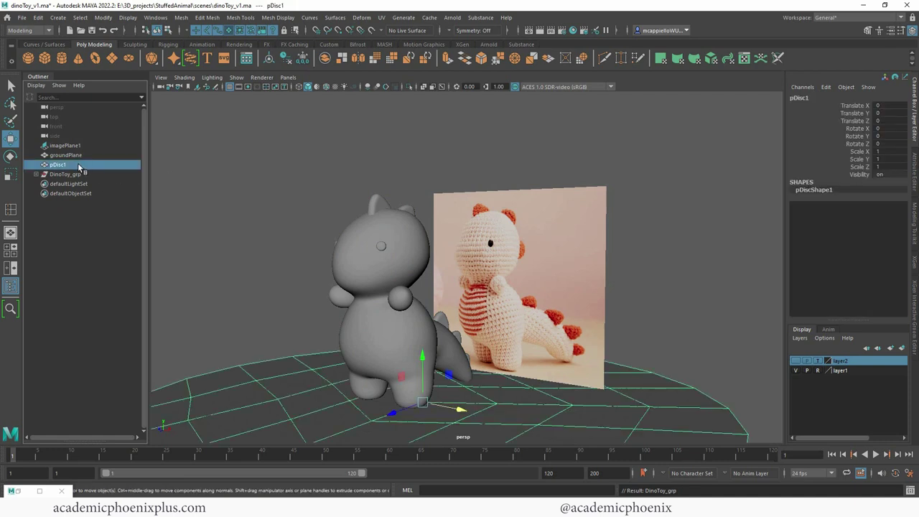
click(65, 155)
key(Delete)
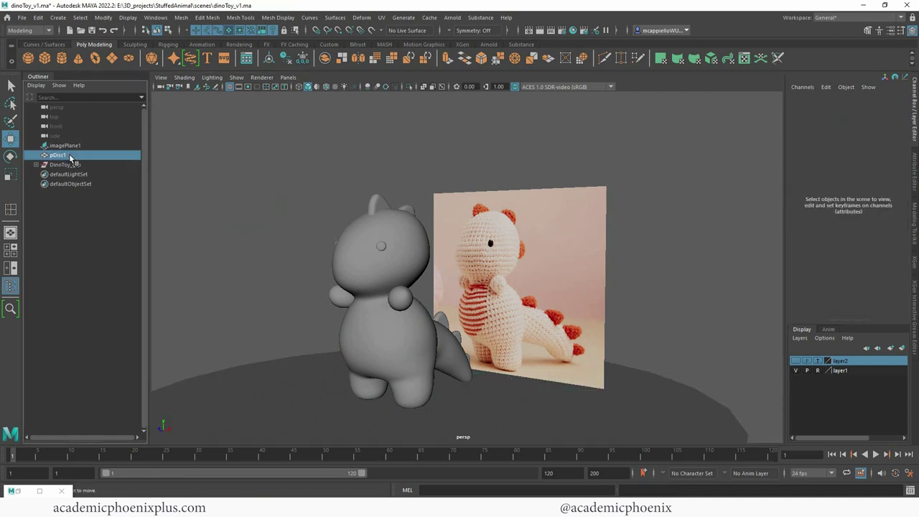
- Rename the ground disc pDisc1 as groundPlane
double_click(59, 155)
text(groundP)
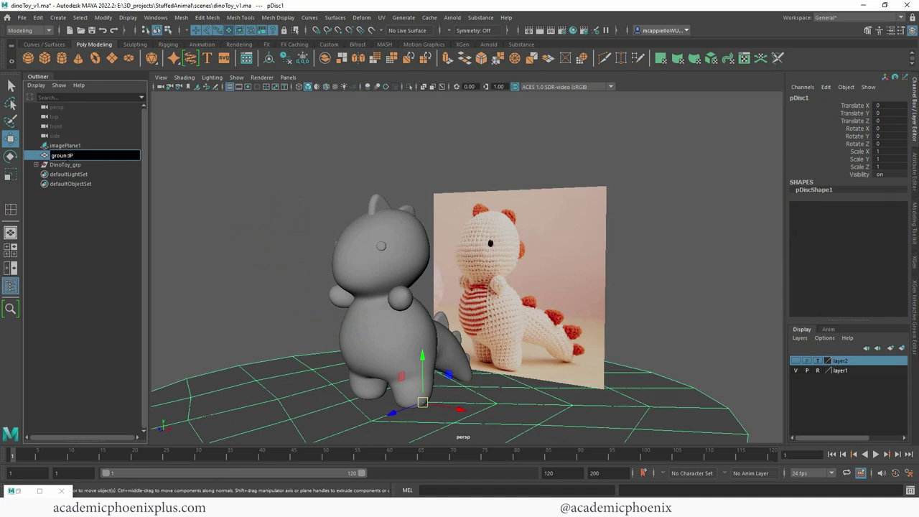
text(lane)
key(Return)
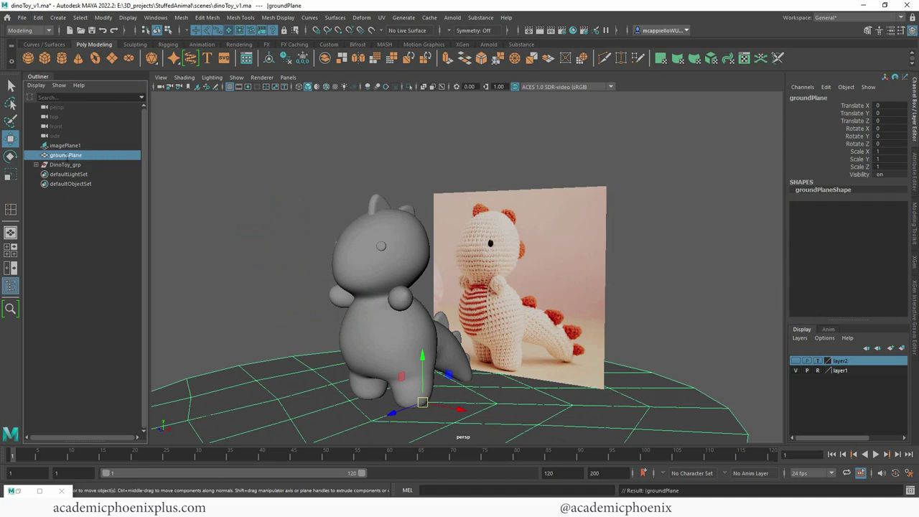
- Save the scene under the new file name dinoToy_v2_done.ma and clear the selection
click(22, 18)
click(54, 61)
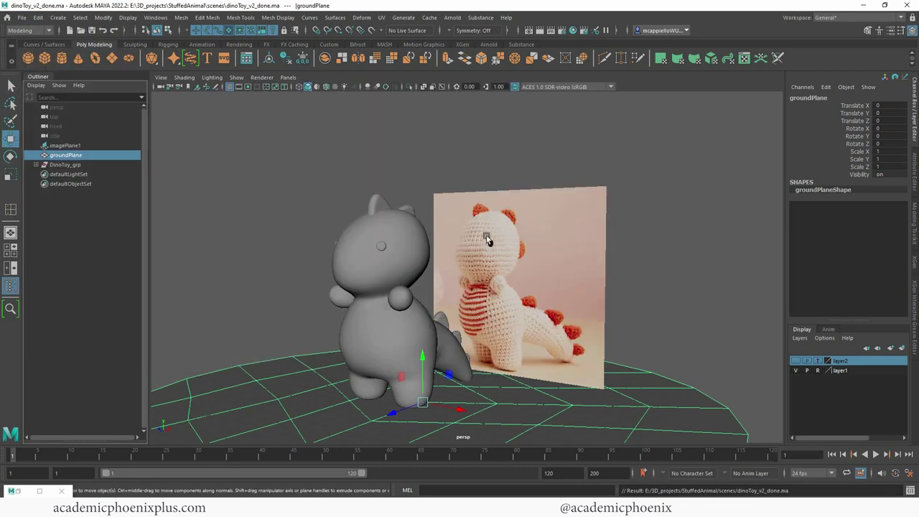
click(530, 227)
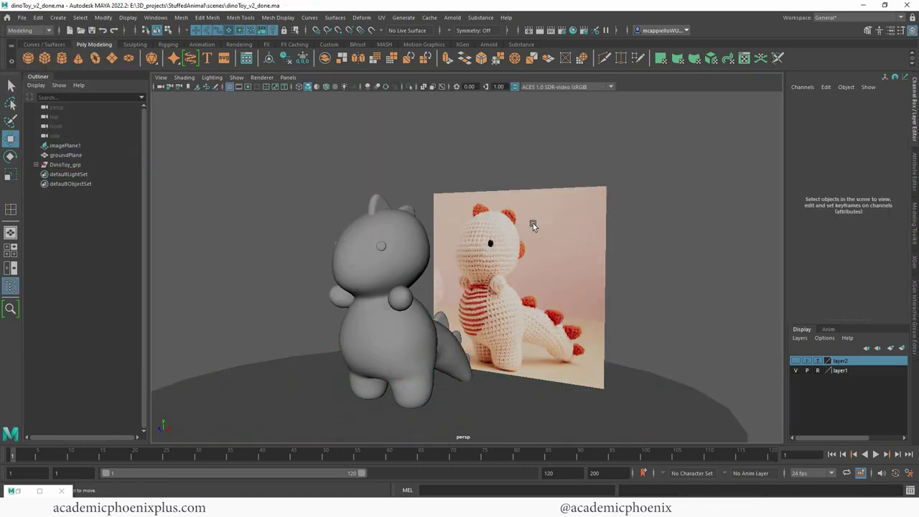
- Nudge the second spike on top of the head slightly backward to a Translate Z of -0.115
alt+drag(533, 223, 522, 245)
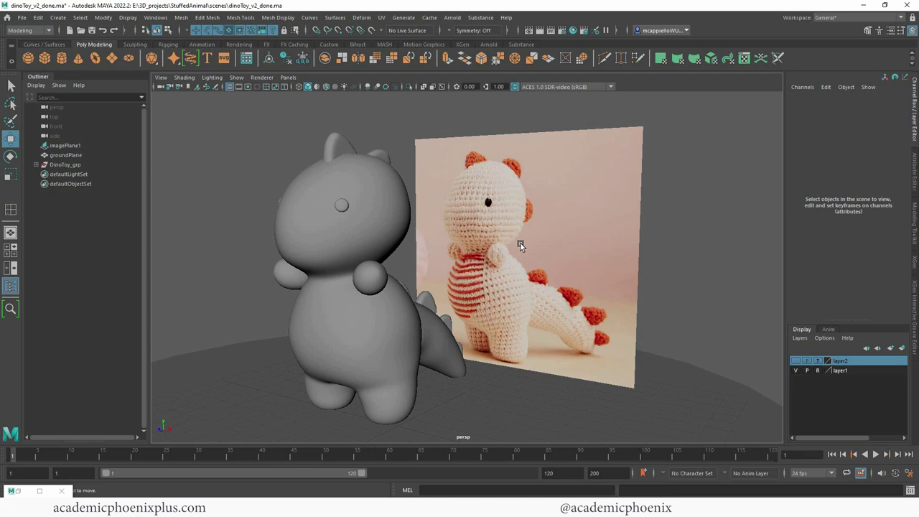
alt+drag(475, 199, 448, 202)
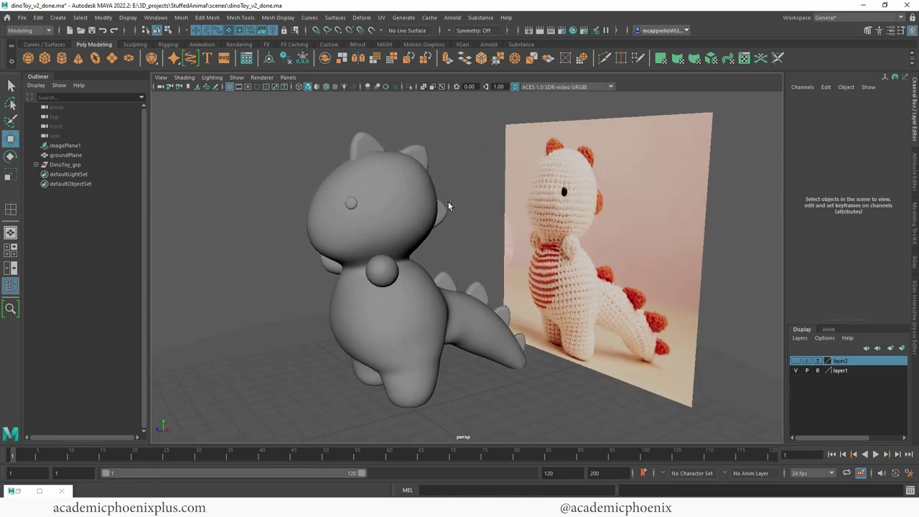
click(421, 156)
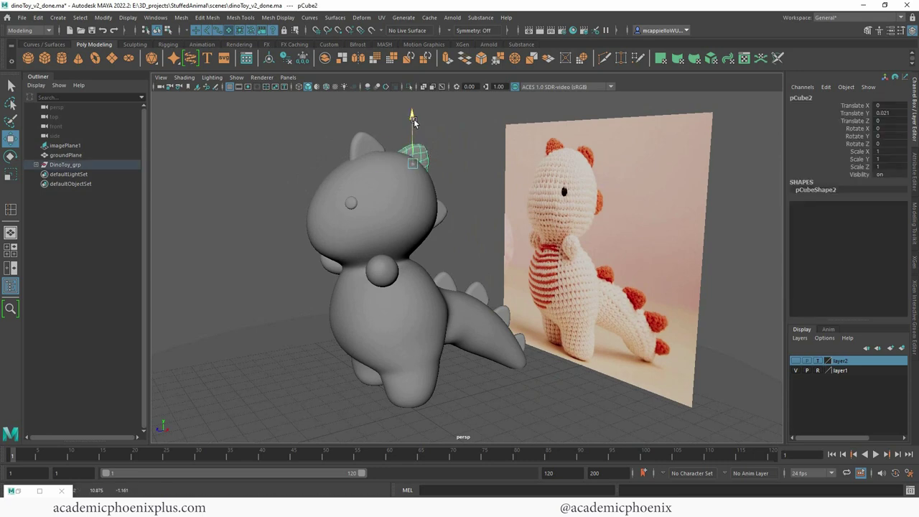
drag(414, 121, 414, 122)
drag(378, 164, 380, 164)
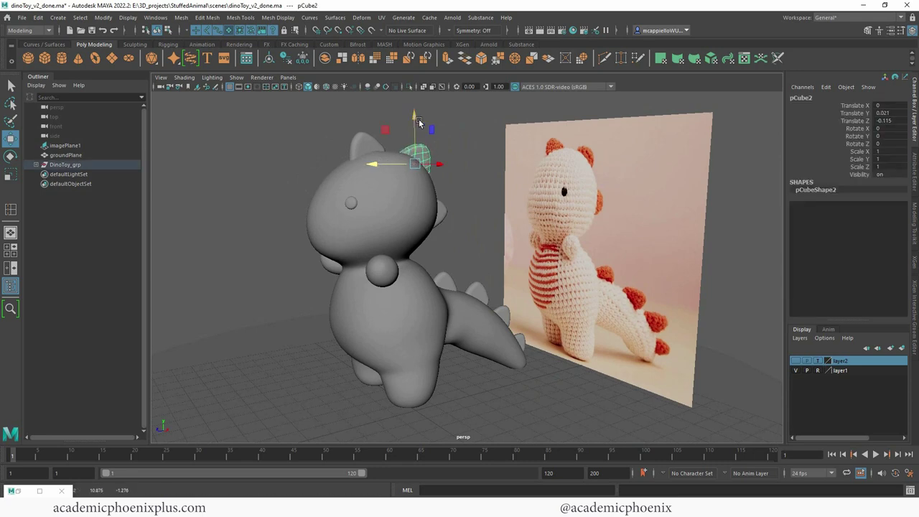
- Examine the placement of the head and back spikes from several angles against the crochet reference
click(442, 211)
alt+drag(469, 206, 443, 204)
click(523, 224)
alt+drag(524, 225, 583, 205)
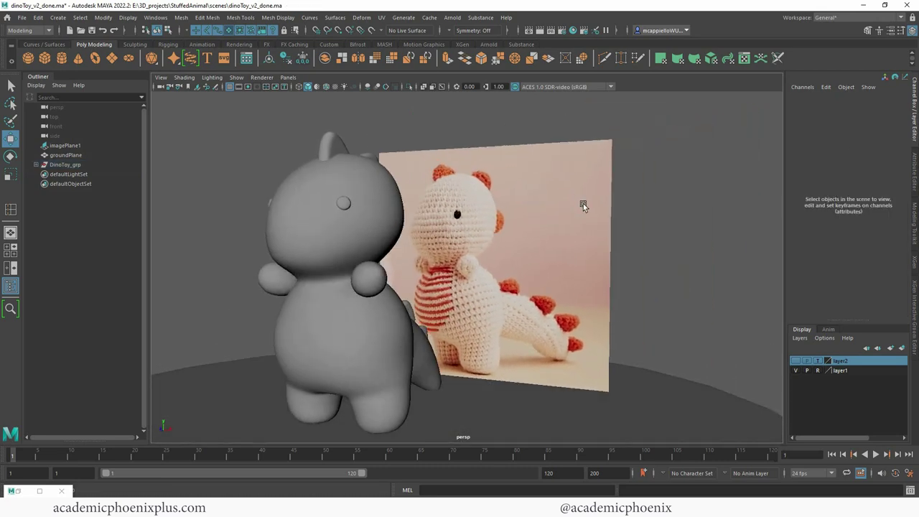
alt+drag(493, 279, 462, 285)
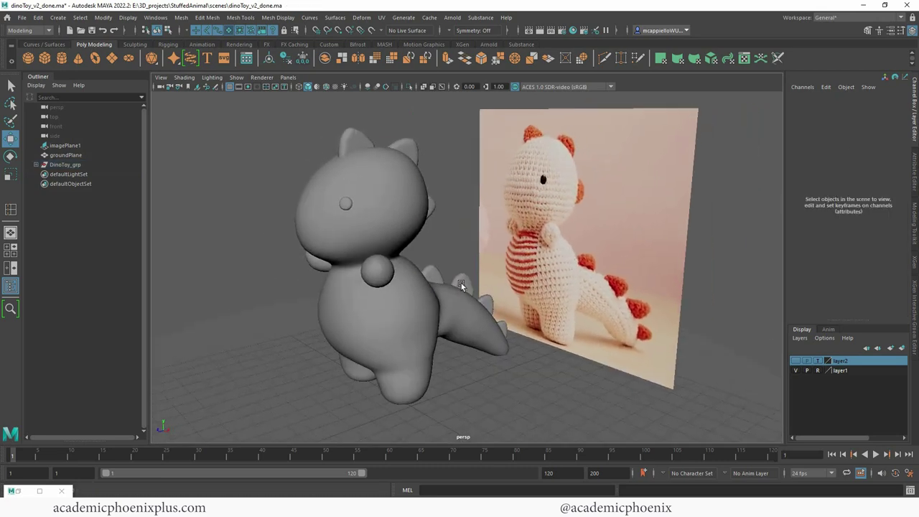
click(438, 276)
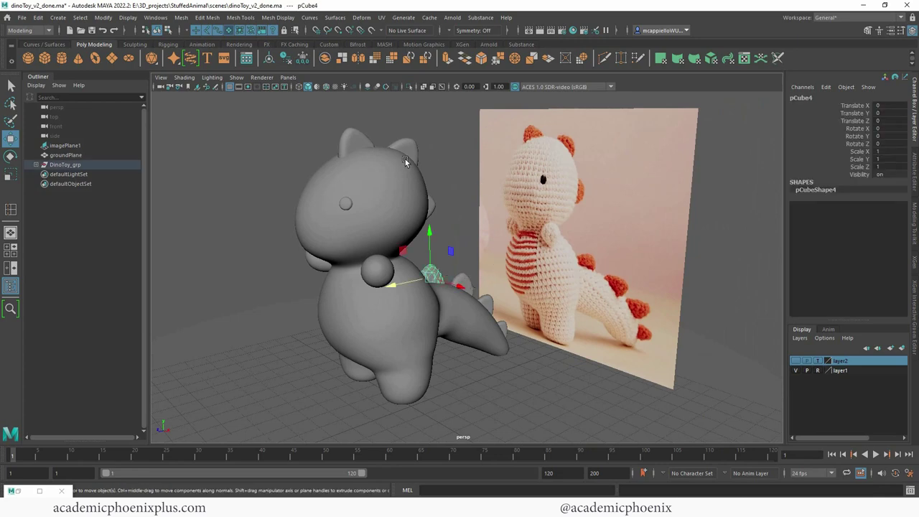
click(472, 151)
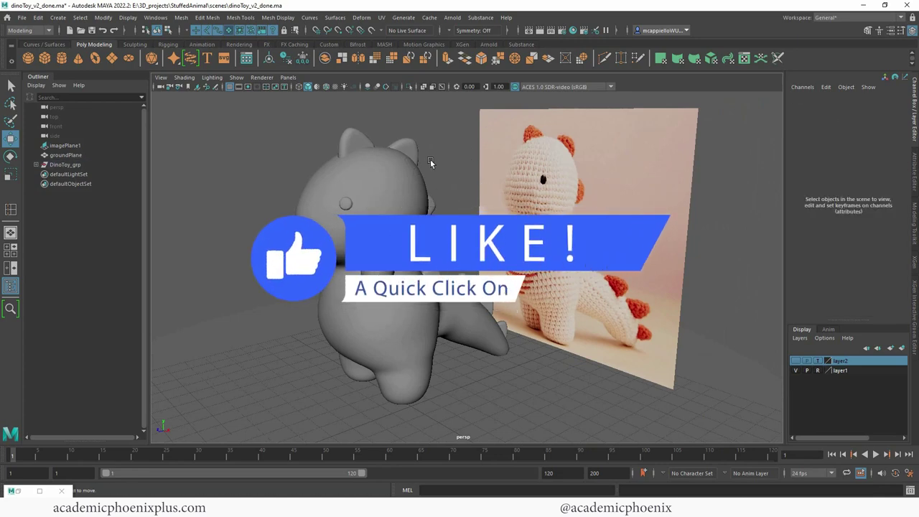